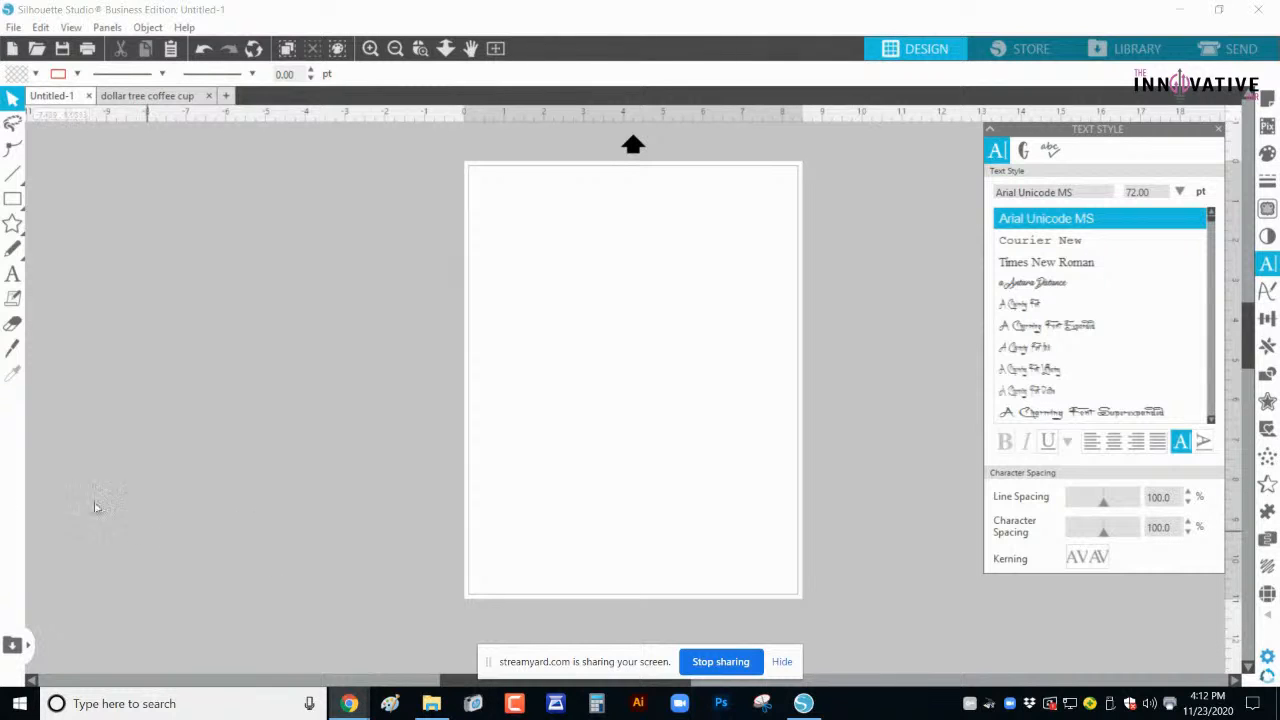
Step: Add a text object with the capital letter G on the page, left of its centre
click(12, 273)
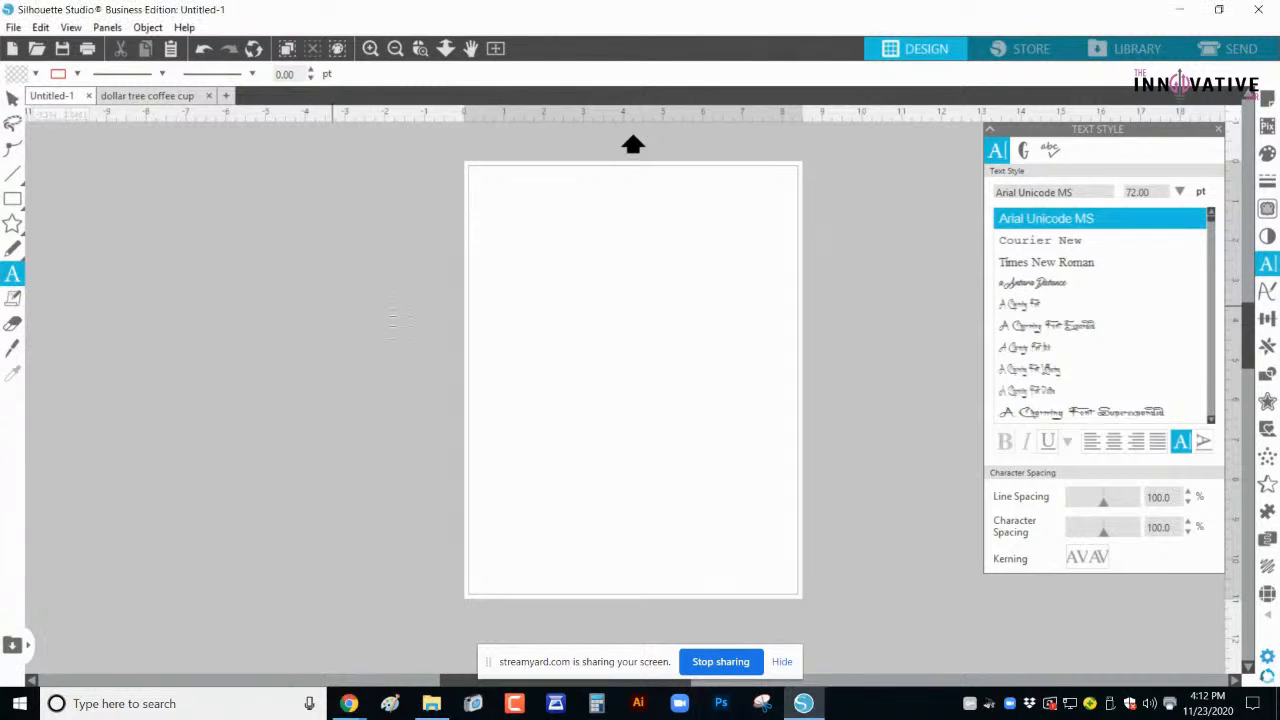
click(536, 345)
key(Escape)
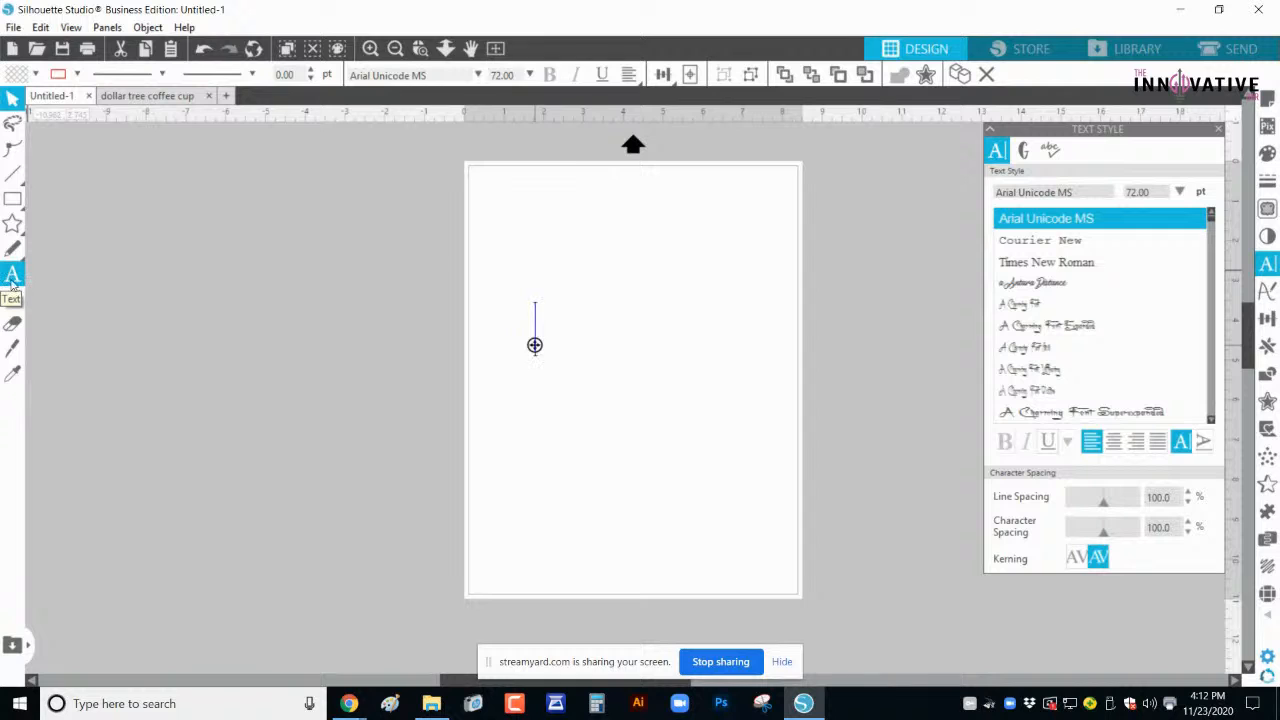
click(1268, 265)
click(1268, 265)
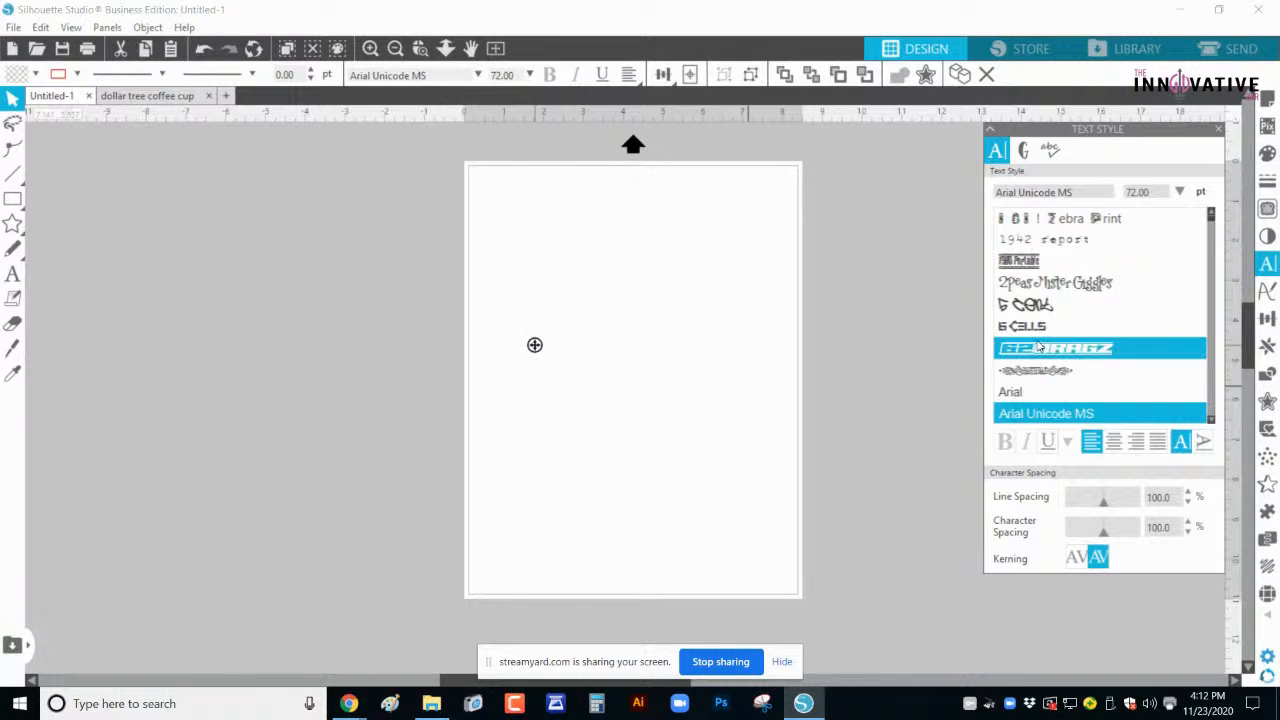
scroll(1040, 345, up, 3)
scroll(624, 310, up, 1)
click(533, 340)
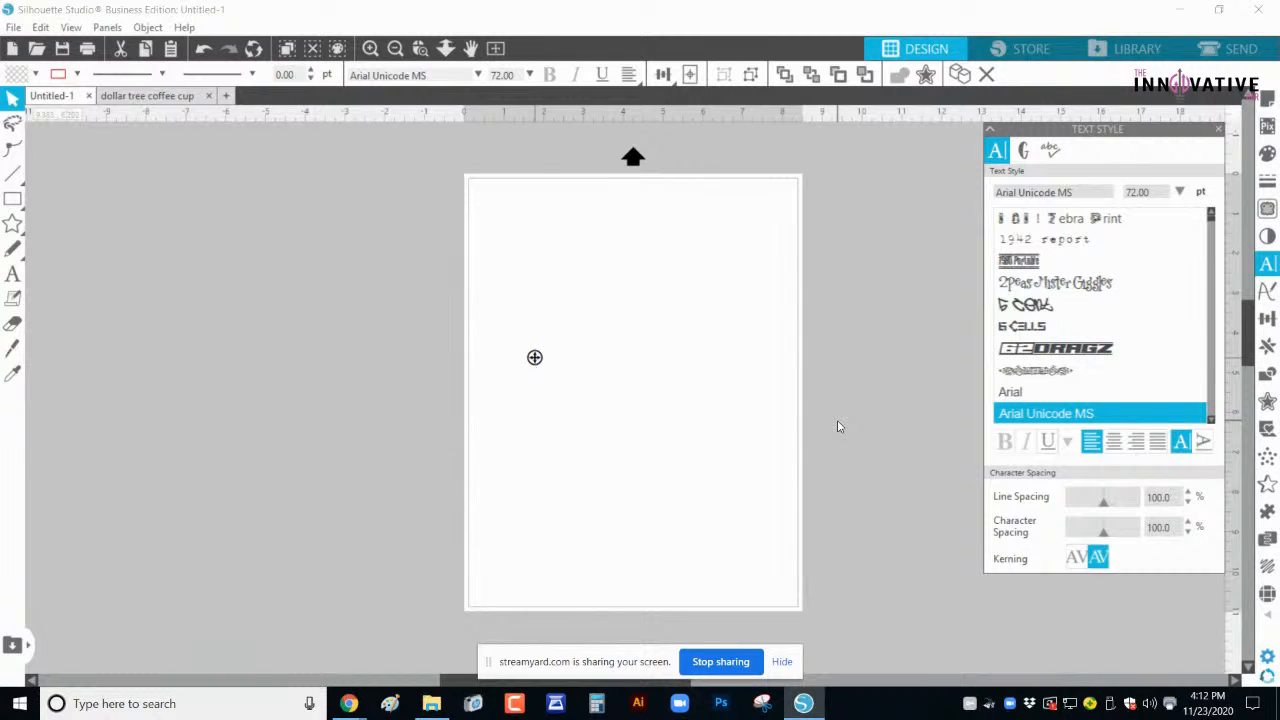
text(G)
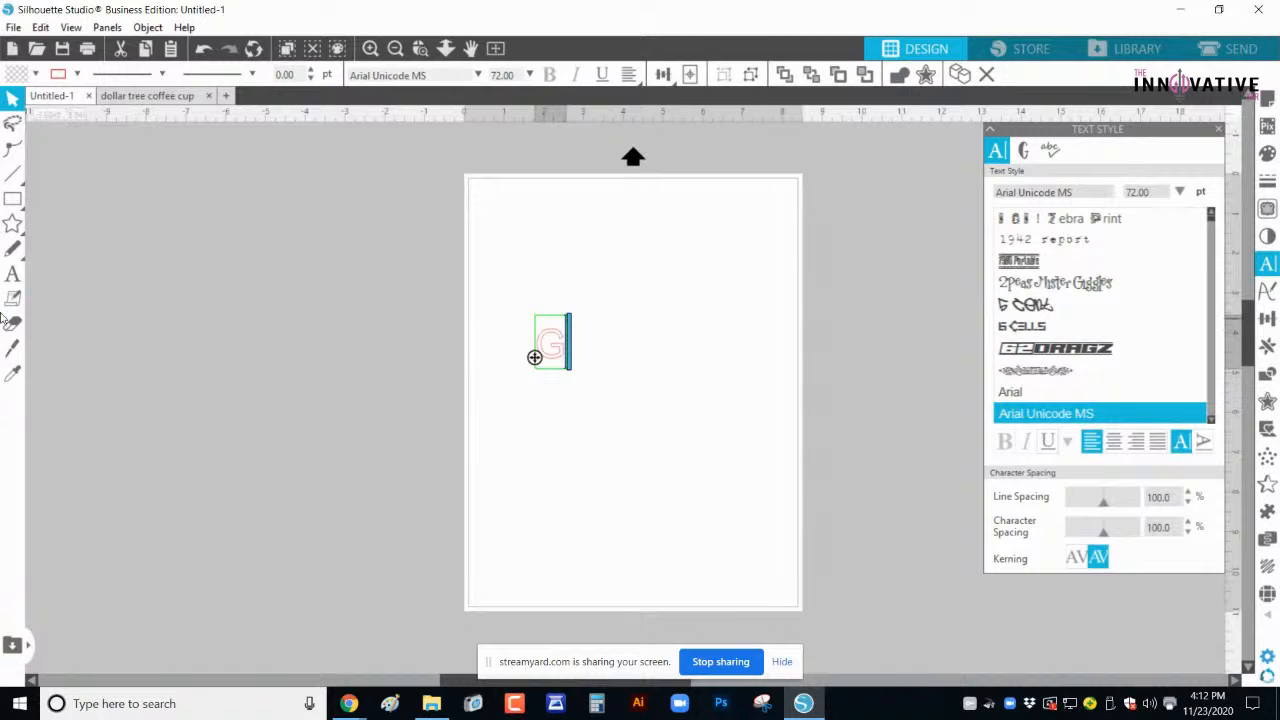
click(12, 97)
click(382, 377)
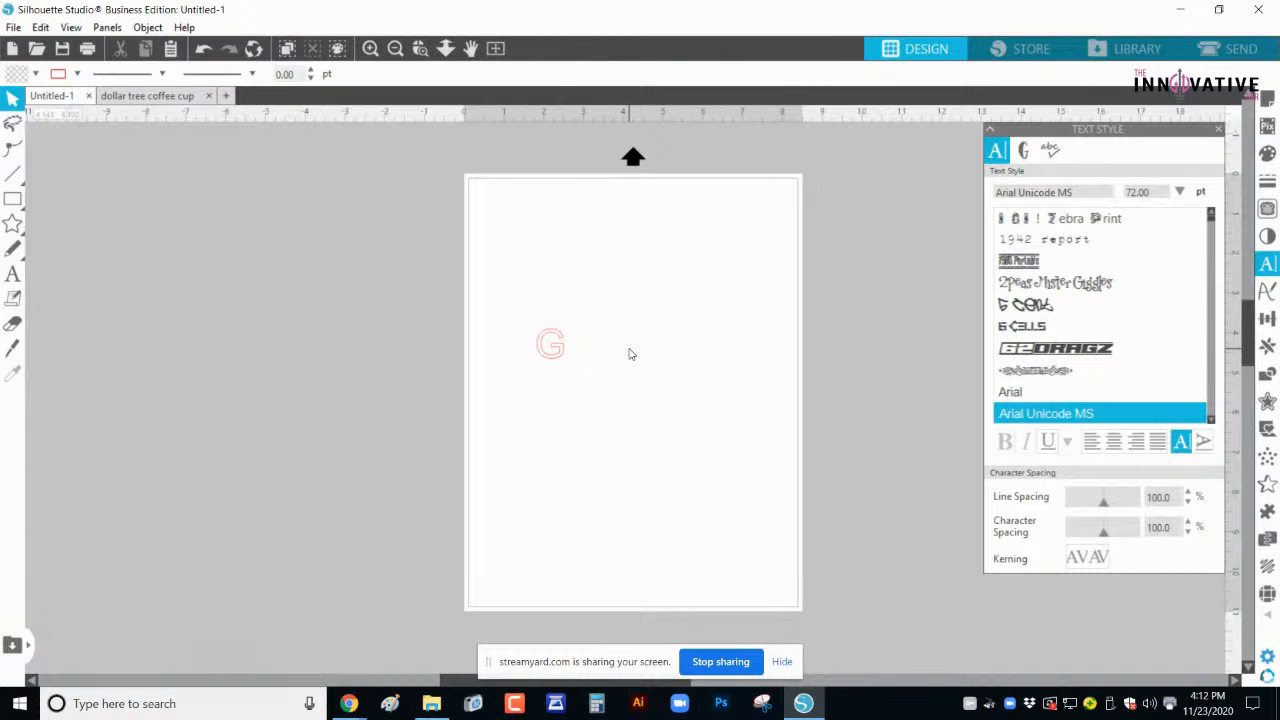
Step: Enlarge the letter G to about 2.74 by 4.72 in and shift it slightly up the page
click(548, 350)
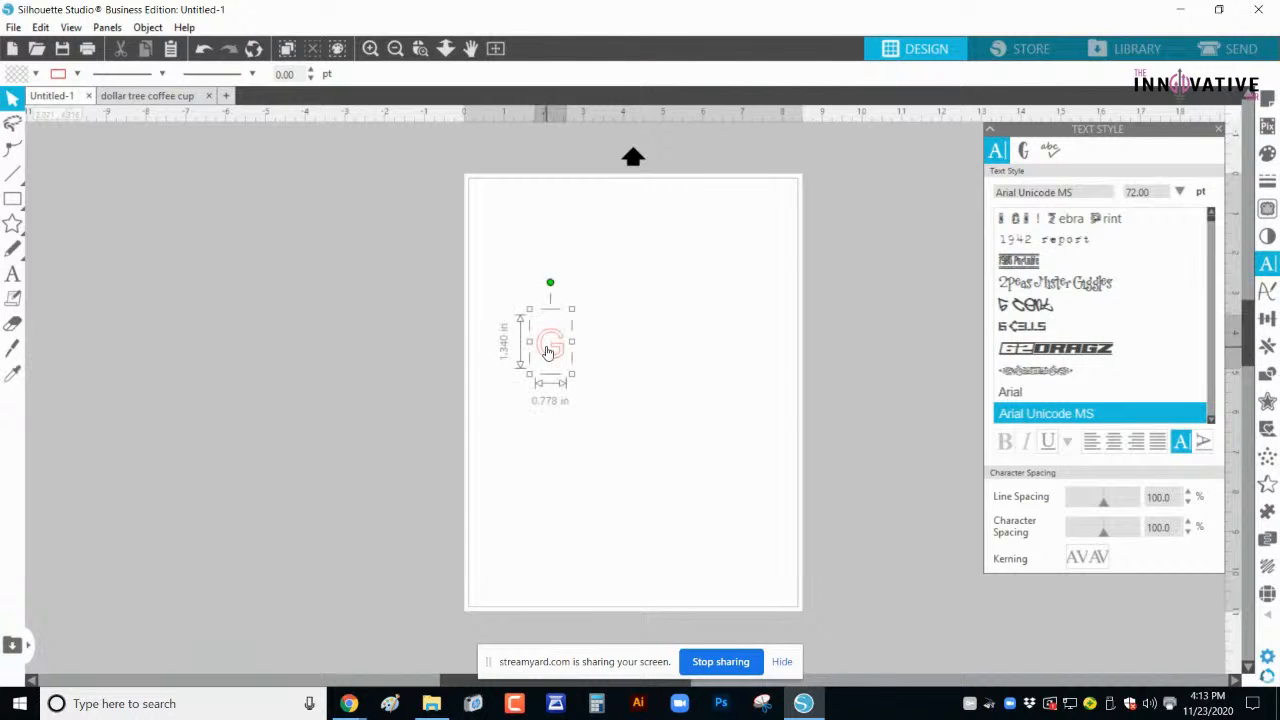
drag(571, 374, 670, 495)
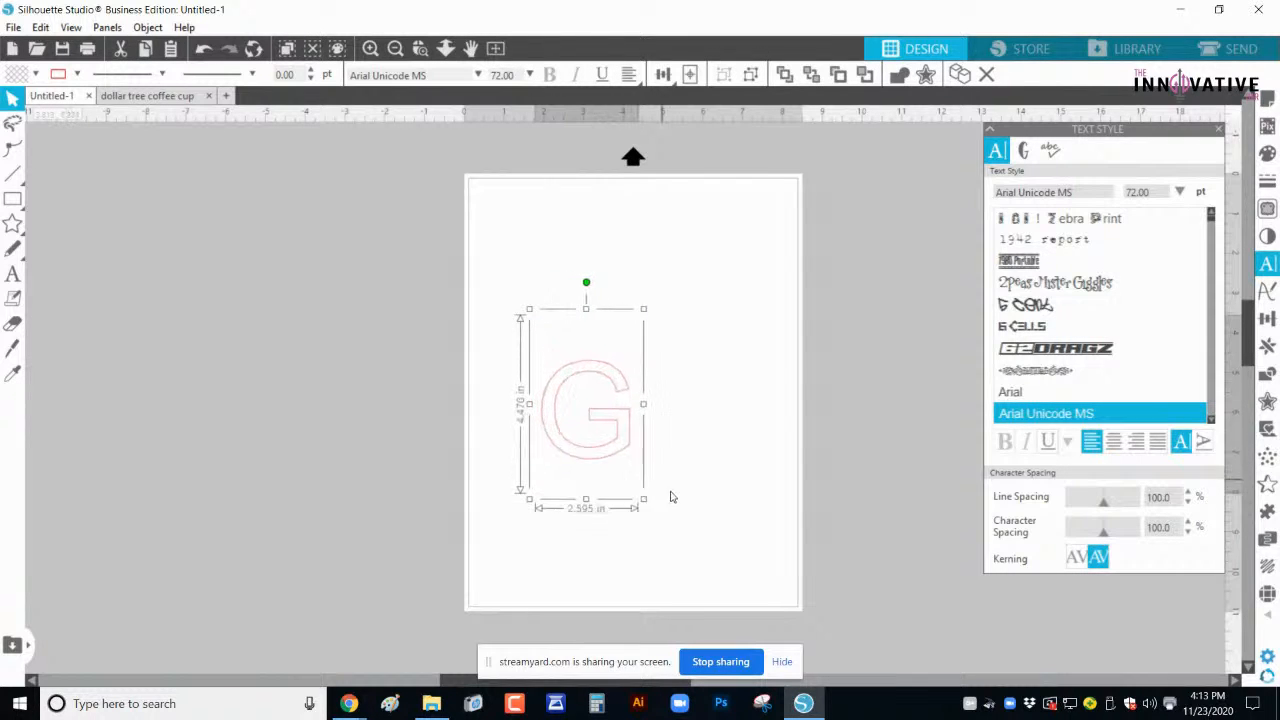
drag(632, 430, 628, 383)
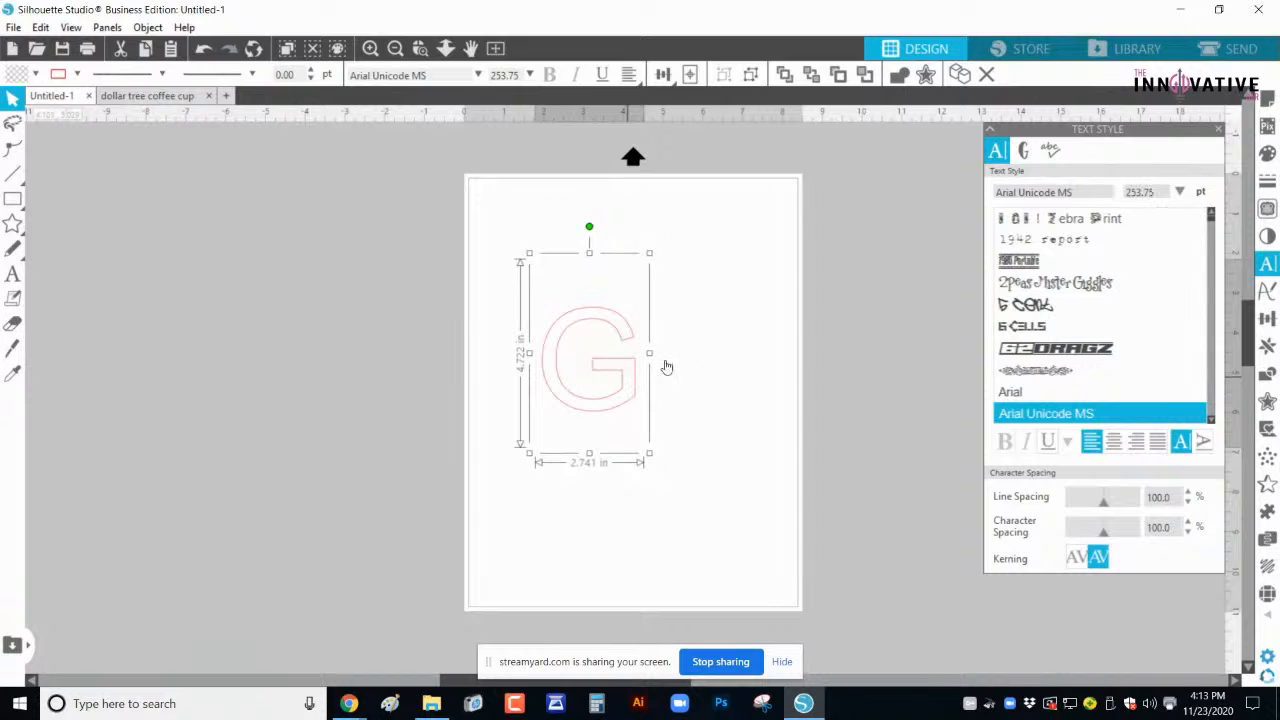
Step: Change the font of the letter G to Varsity Regular
click(1268, 265)
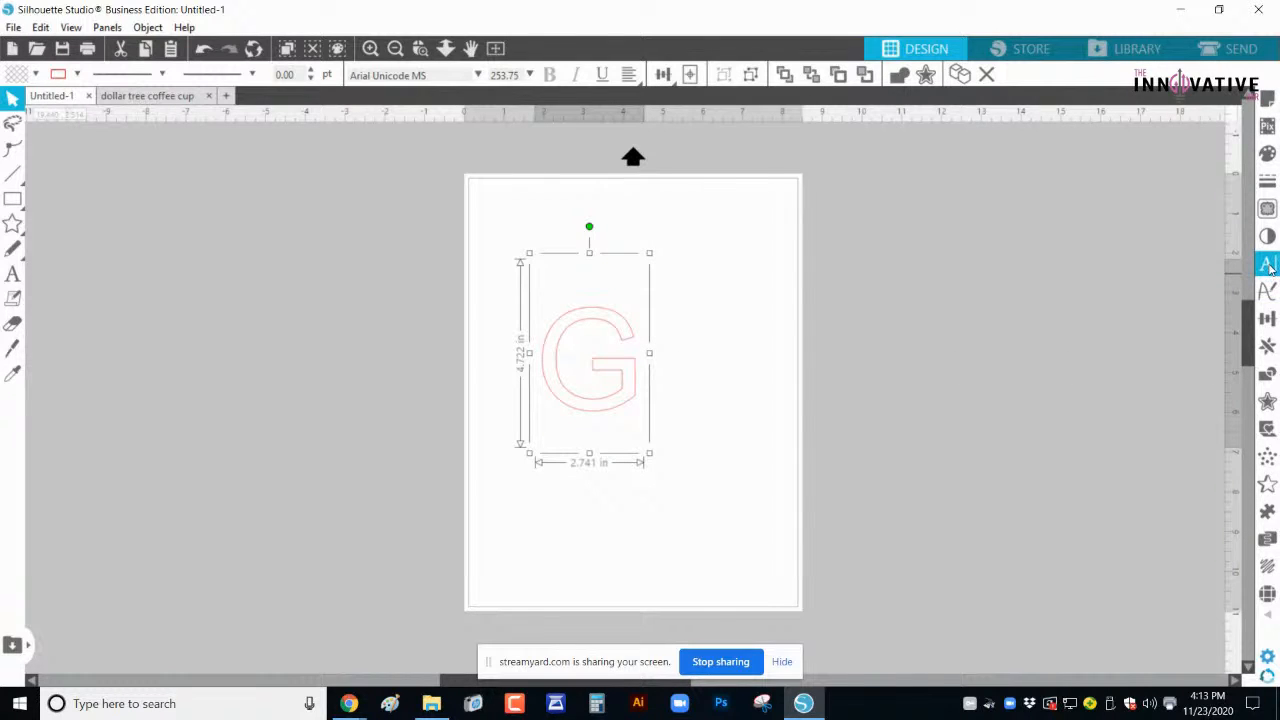
click(1268, 265)
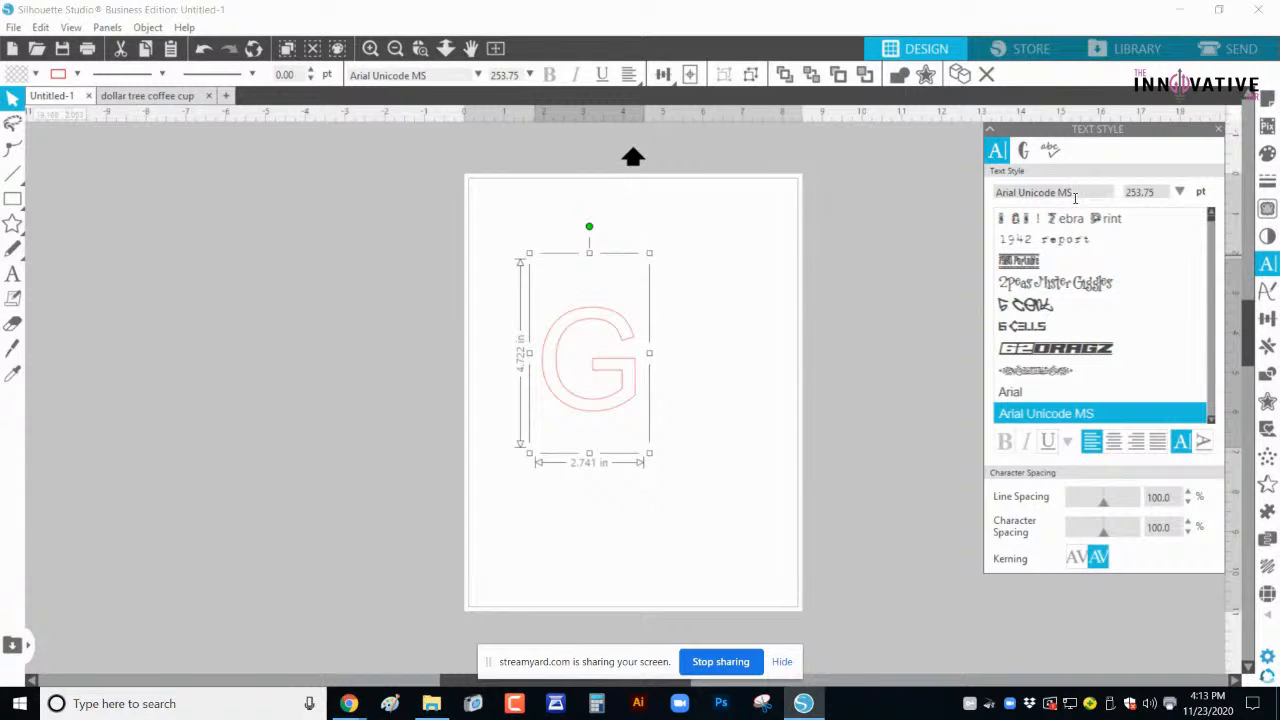
key(BackSpace)
key(BackSpace)
key(BackSpace)
key(BackSpace)
key(BackSpace)
key(BackSpace)
key(BackSpace)
key(BackSpace)
key(BackSpace)
key(BackSpace)
key(BackSpace)
key(BackSpace)
key(BackSpace)
key(BackSpace)
key(BackSpace)
key(BackSpace)
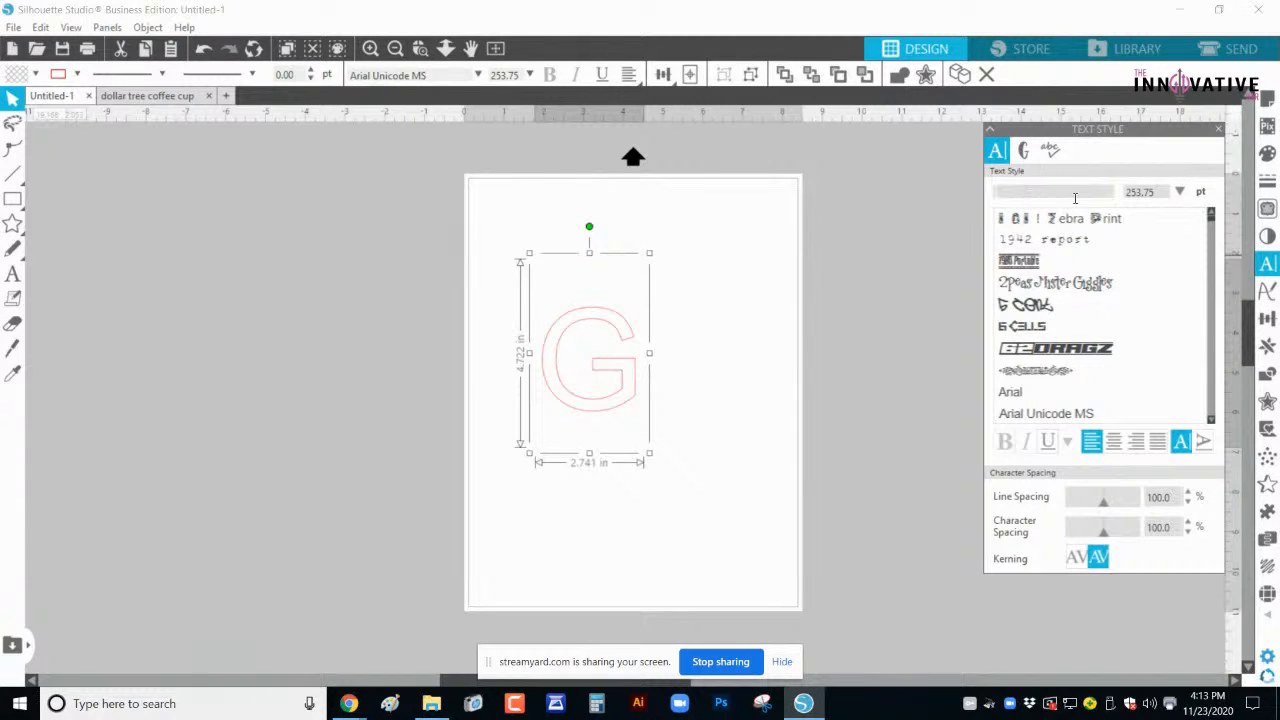
text(varsity Regular)
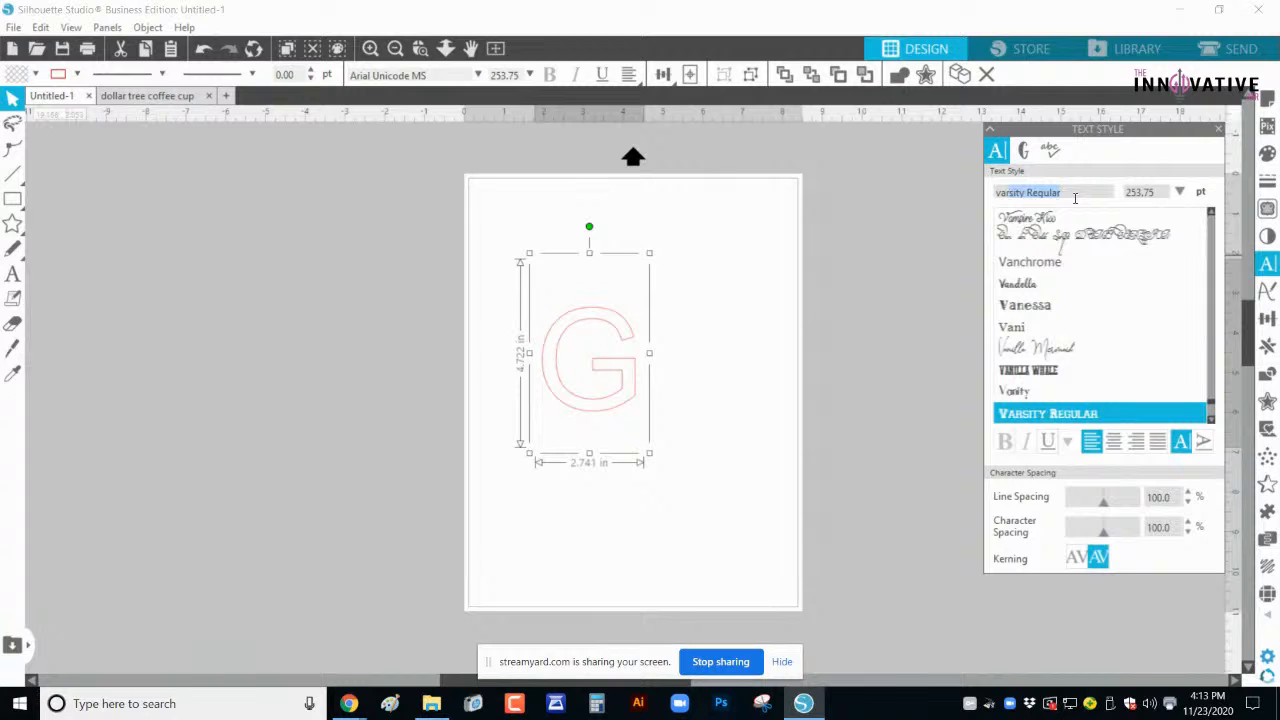
scroll(1078, 377, down, 1)
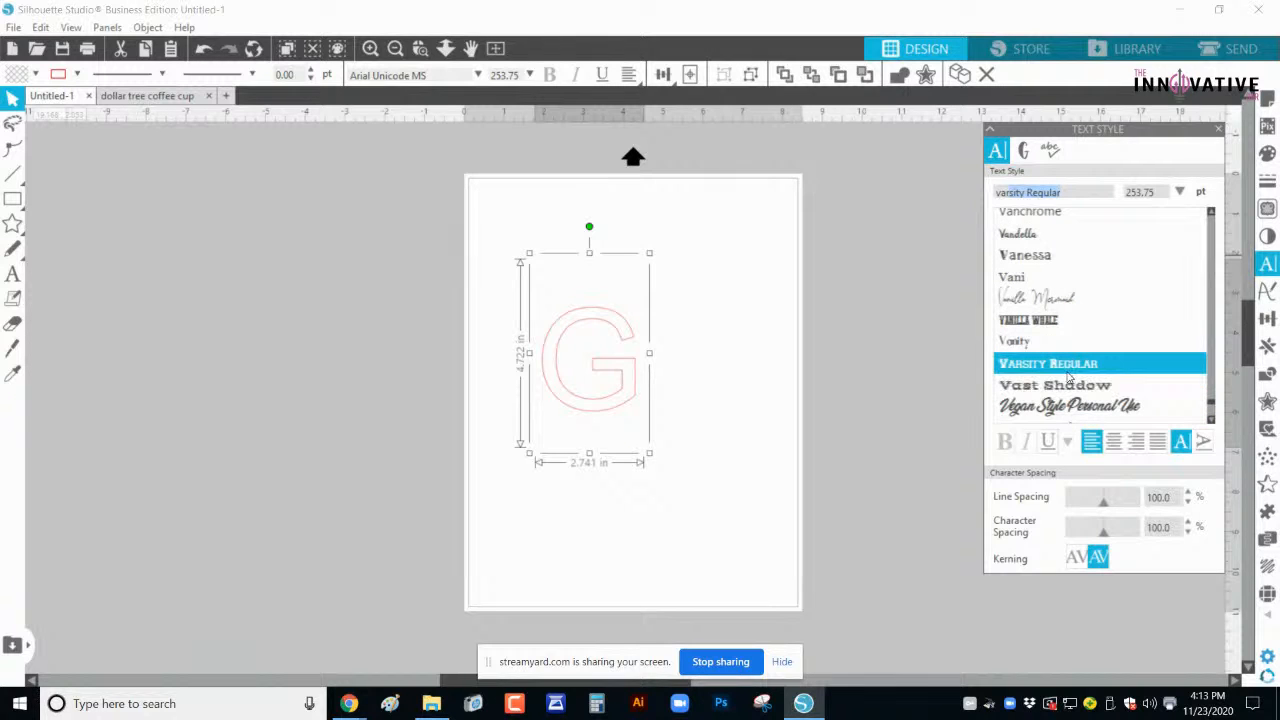
click(1060, 368)
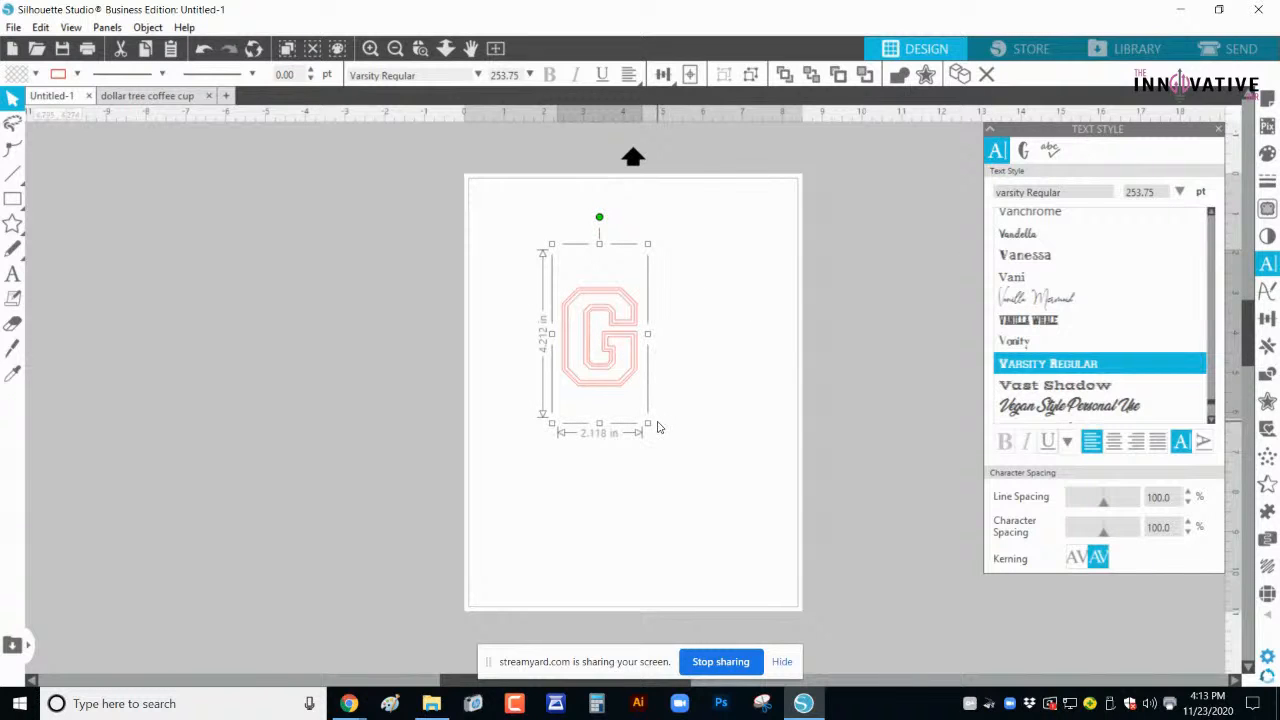
Step: Enlarge the letter G to about 3.41 by 6.78 in and change its font to Freshman
drag(647, 423, 730, 518)
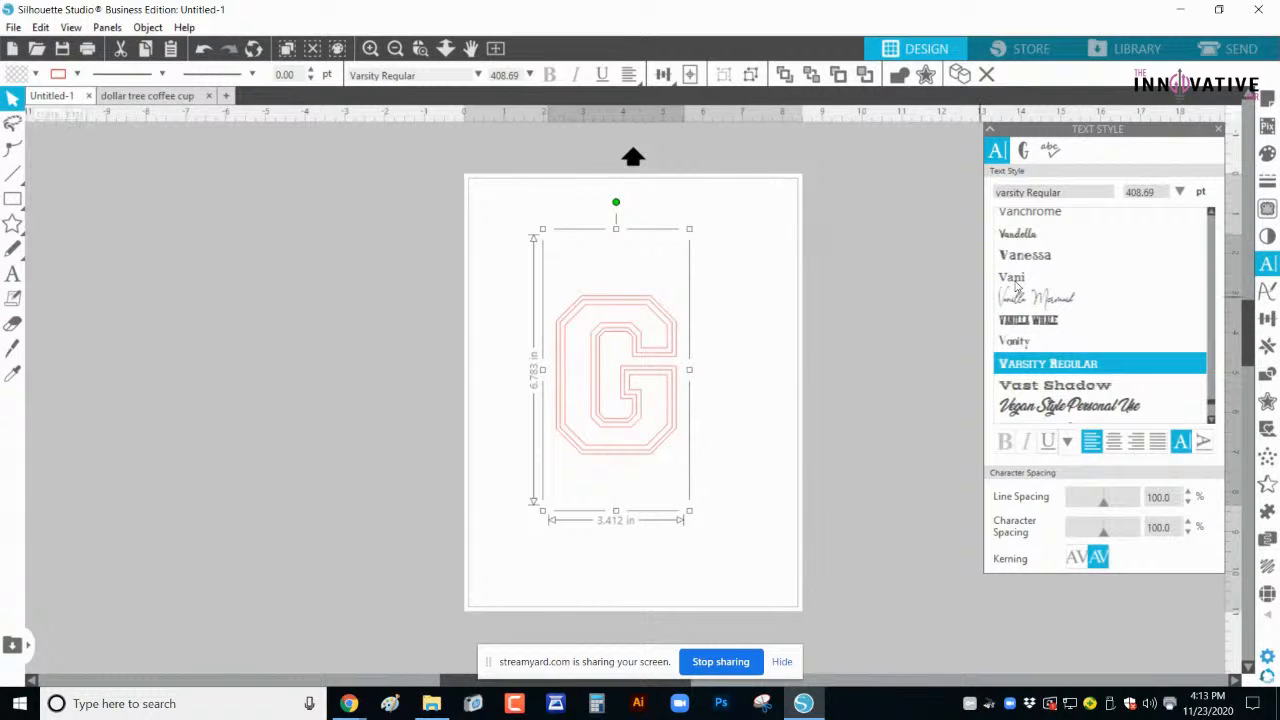
scroll(1035, 280, up, 3)
click(1081, 186)
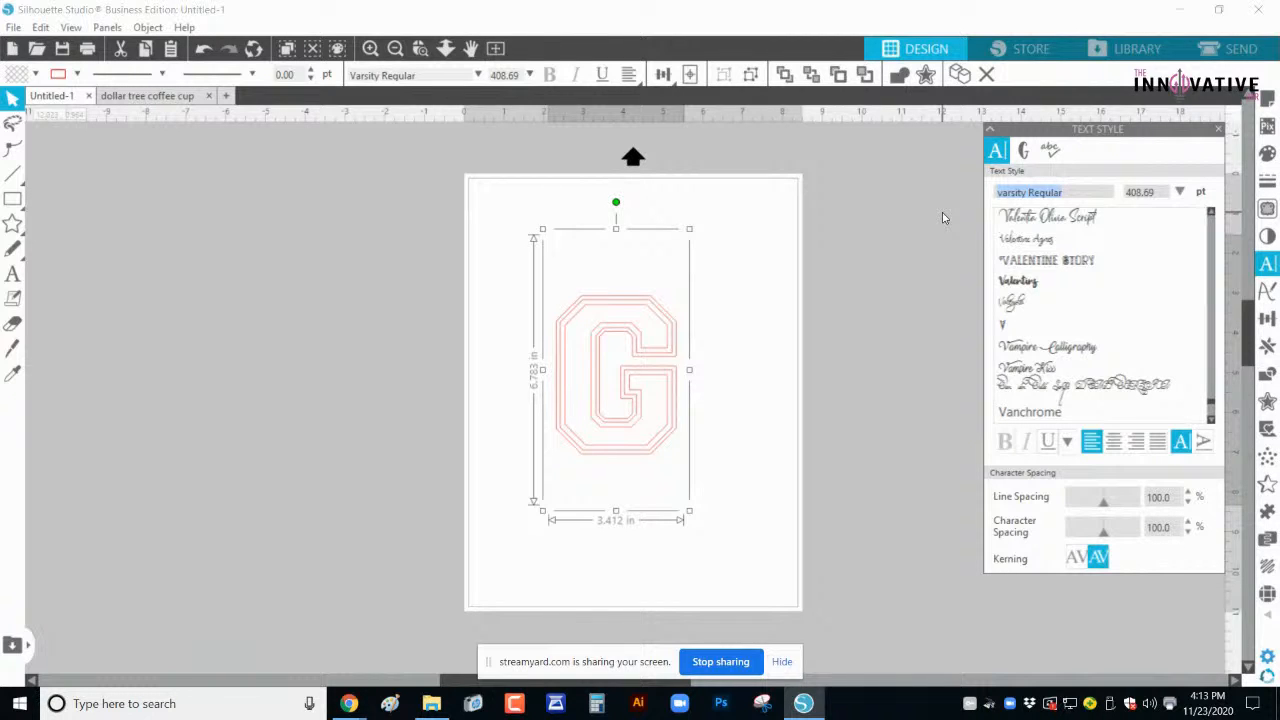
text(f)
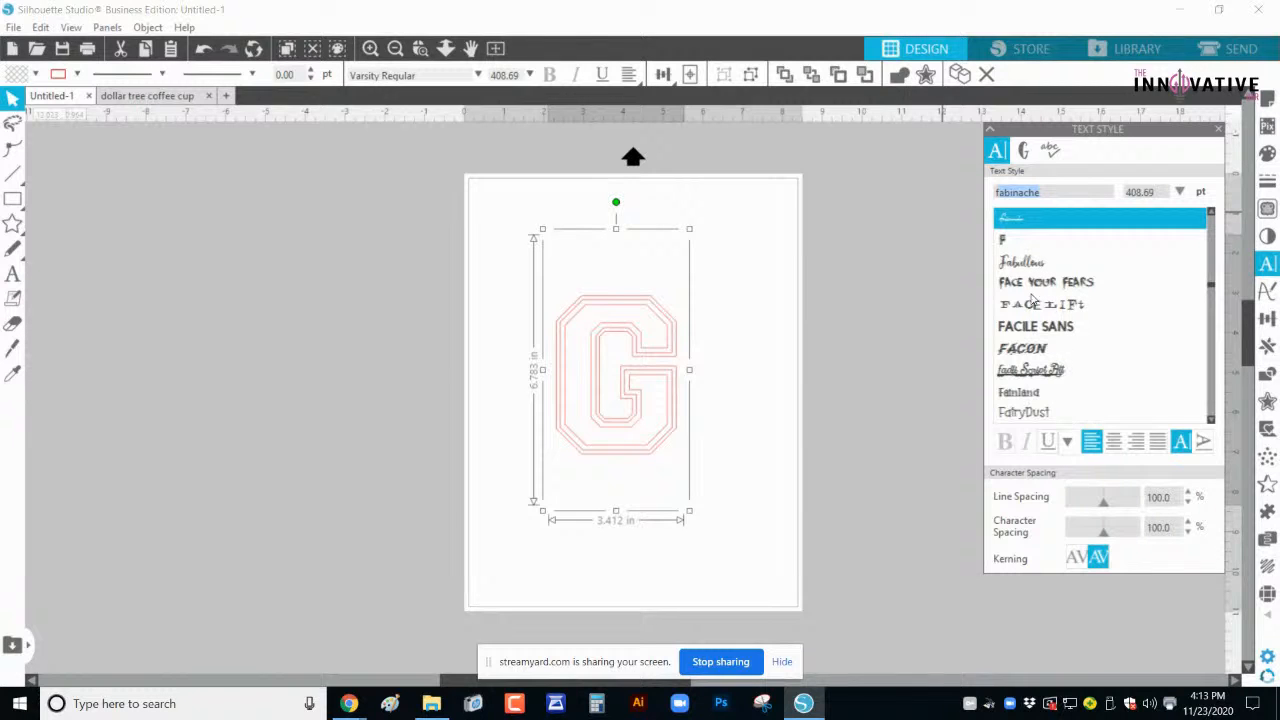
text(reshline)
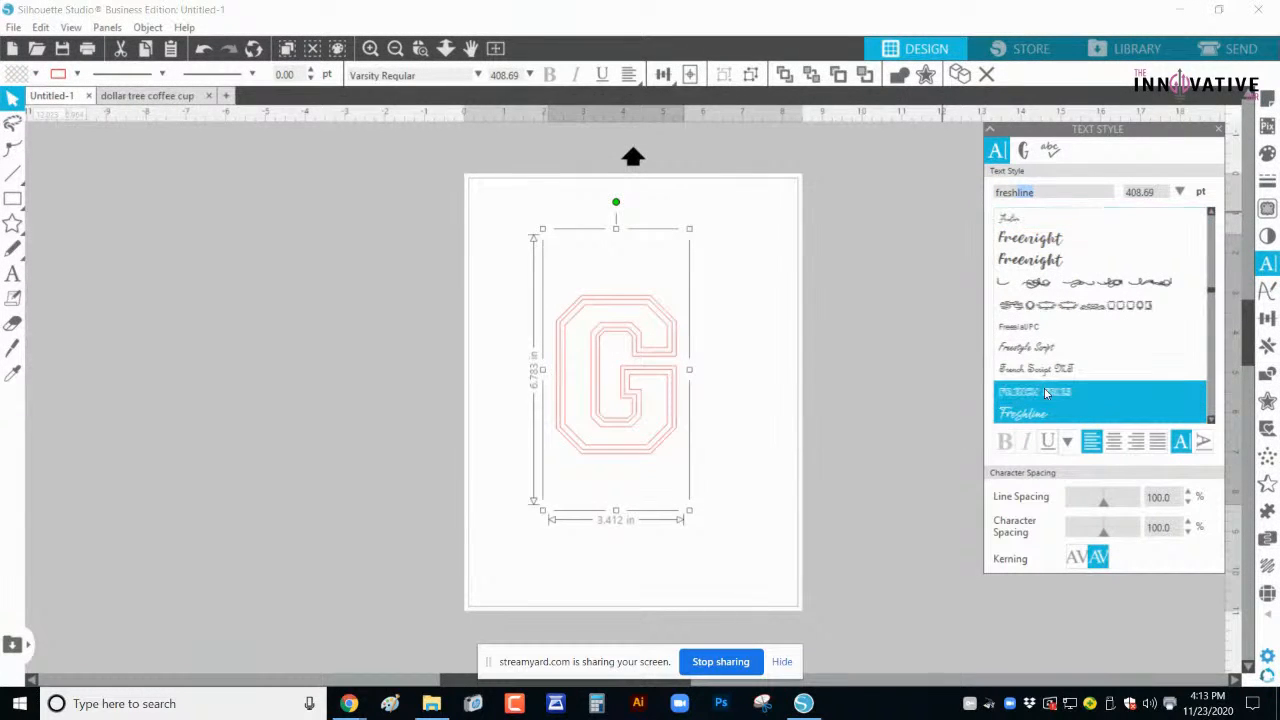
scroll(1042, 393, down, 2)
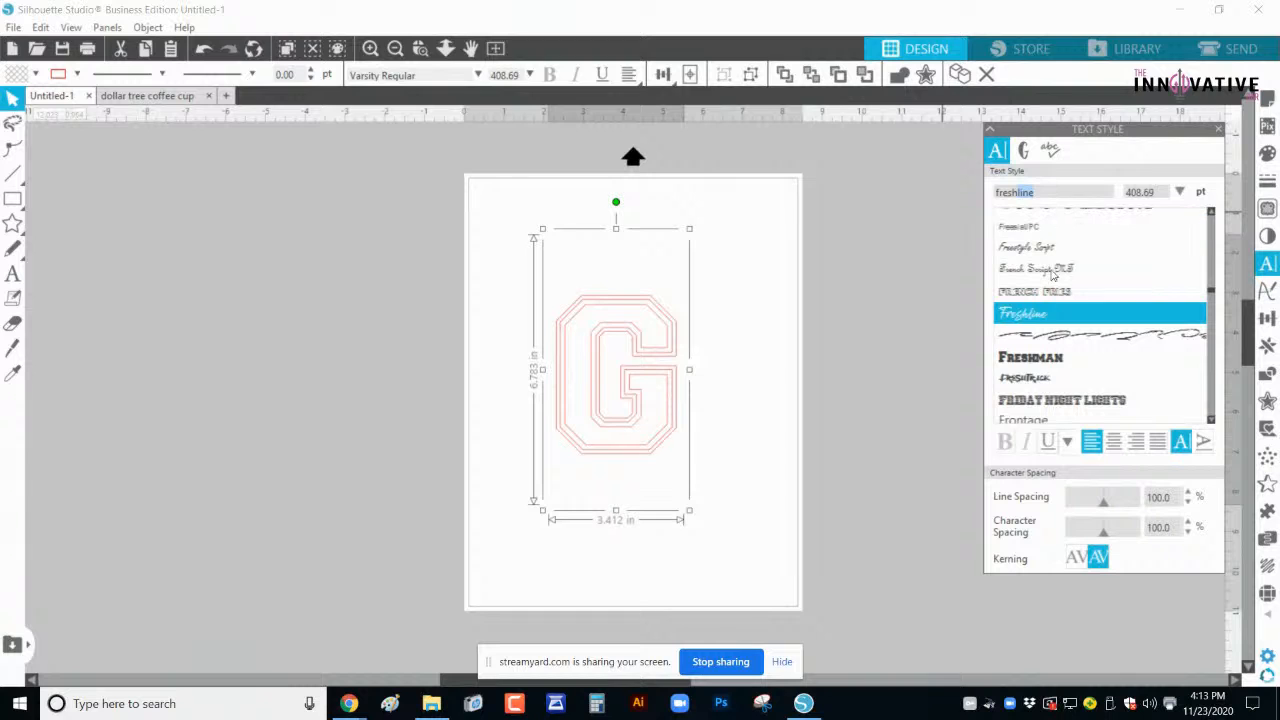
click(1034, 362)
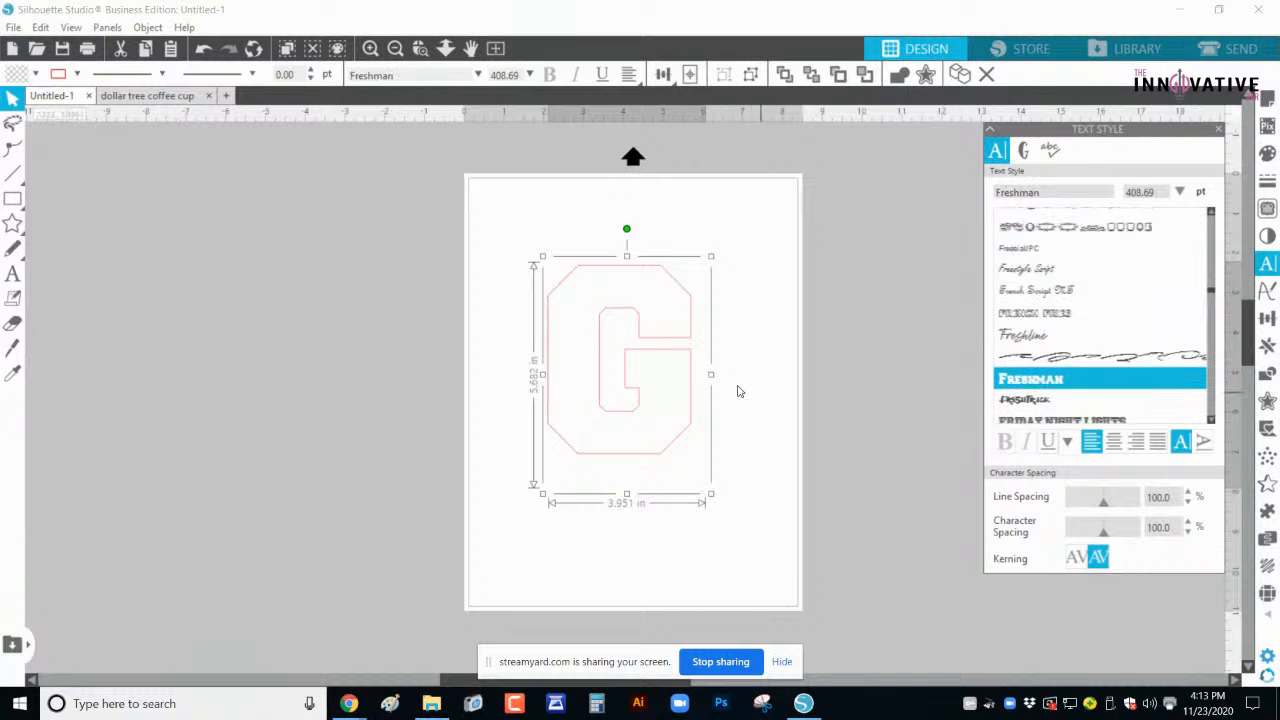
Step: Move the letter G off the right side of the page and enlarge it to about 4.38 by 6.30 in
drag(640, 360, 891, 371)
drag(811, 586, 411, 511)
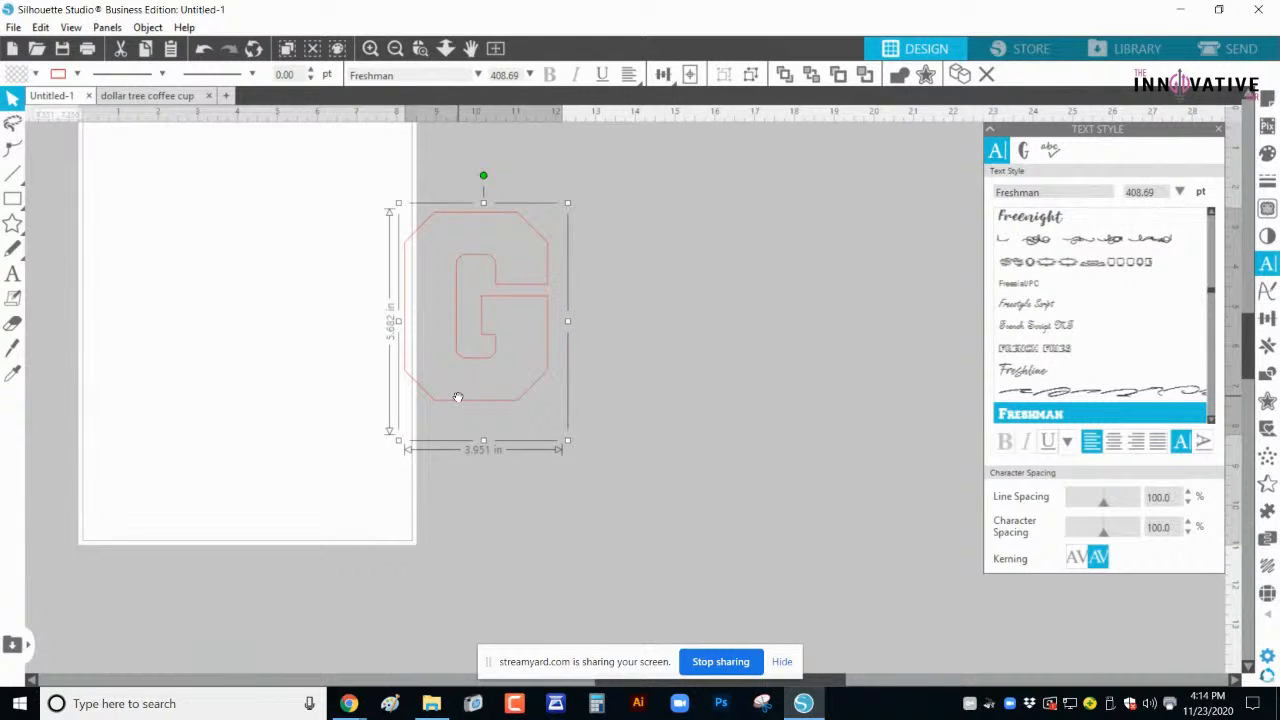
drag(457, 394, 316, 454)
drag(371, 363, 632, 355)
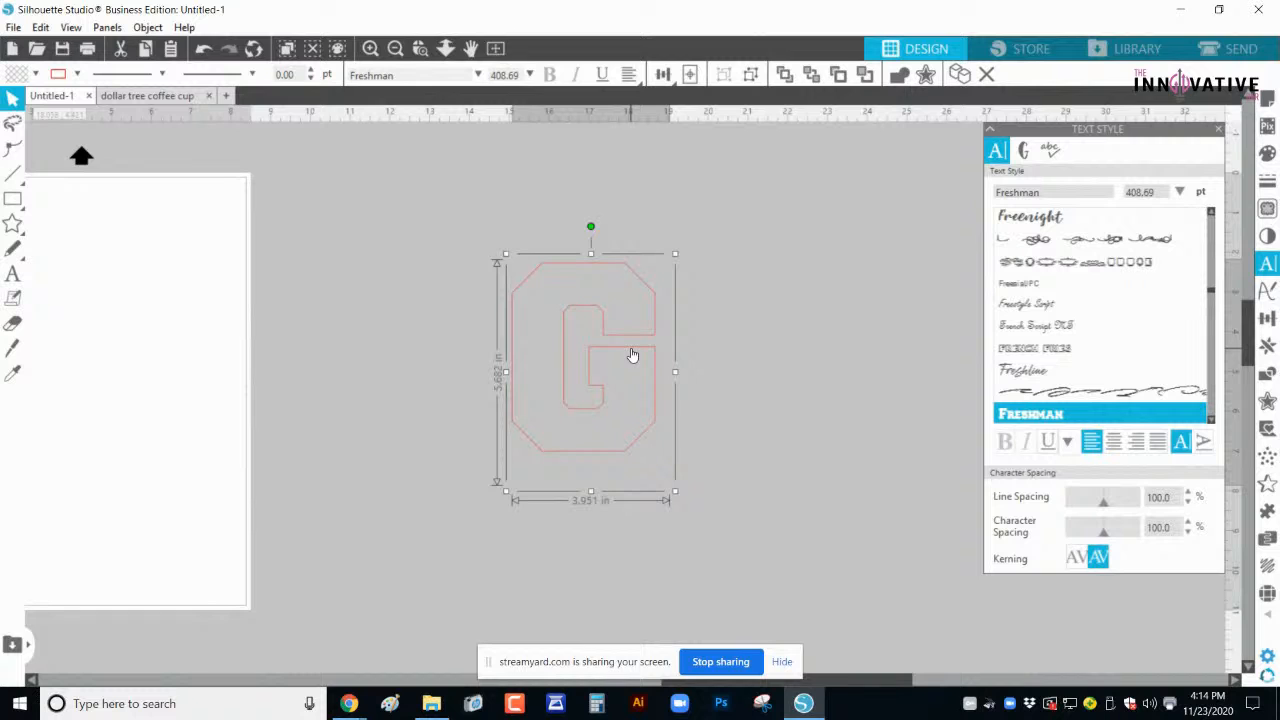
drag(675, 491, 692, 508)
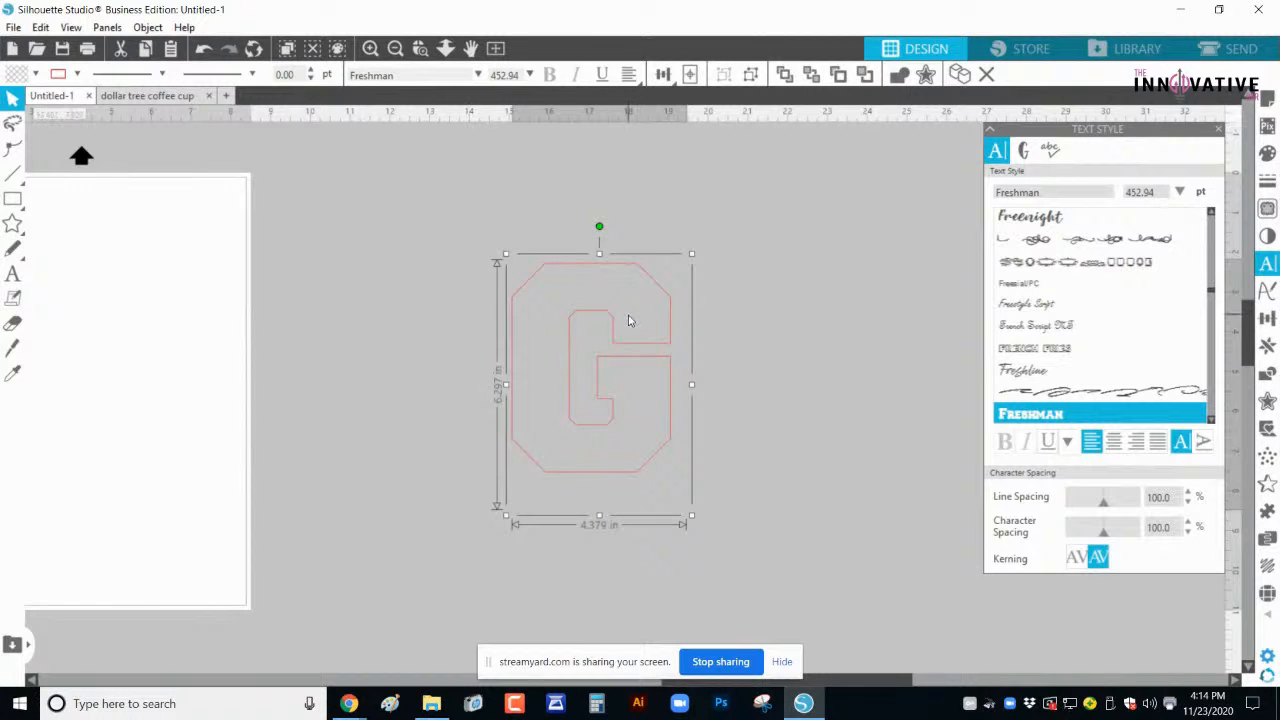
Step: Convert the letter G from text to a path and move it further right of the page
right_click(620, 332)
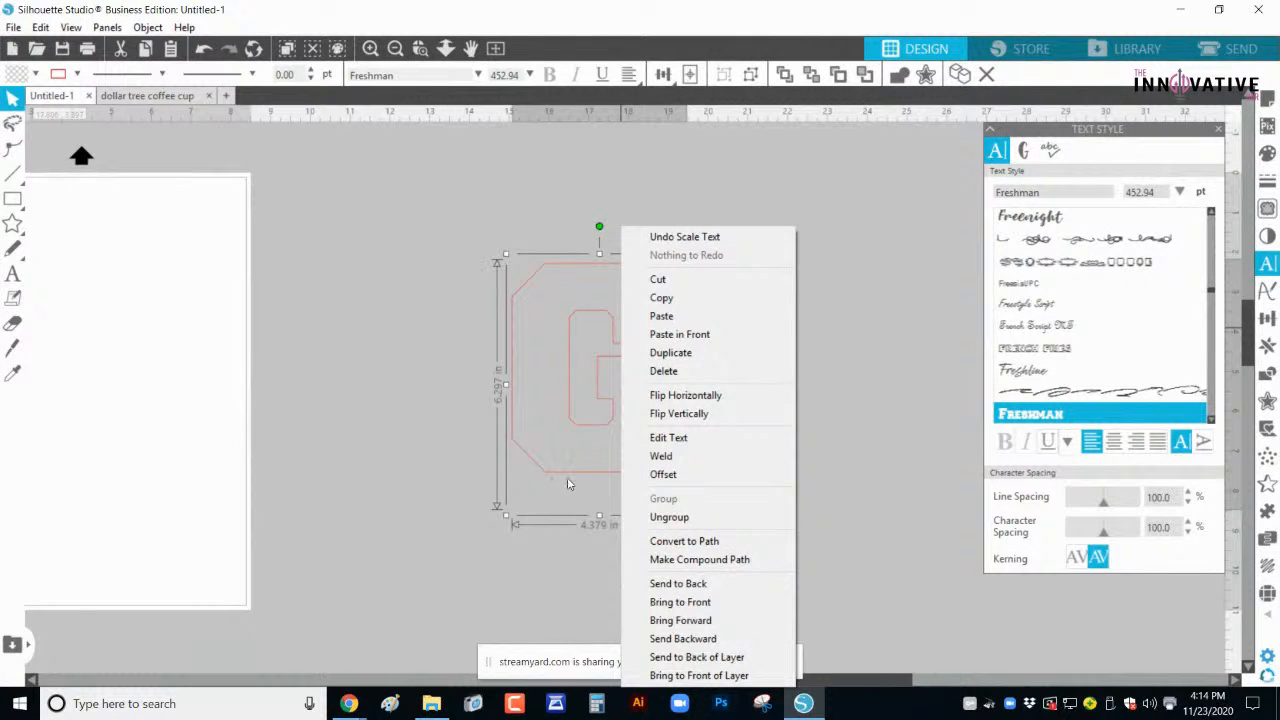
click(429, 490)
click(617, 473)
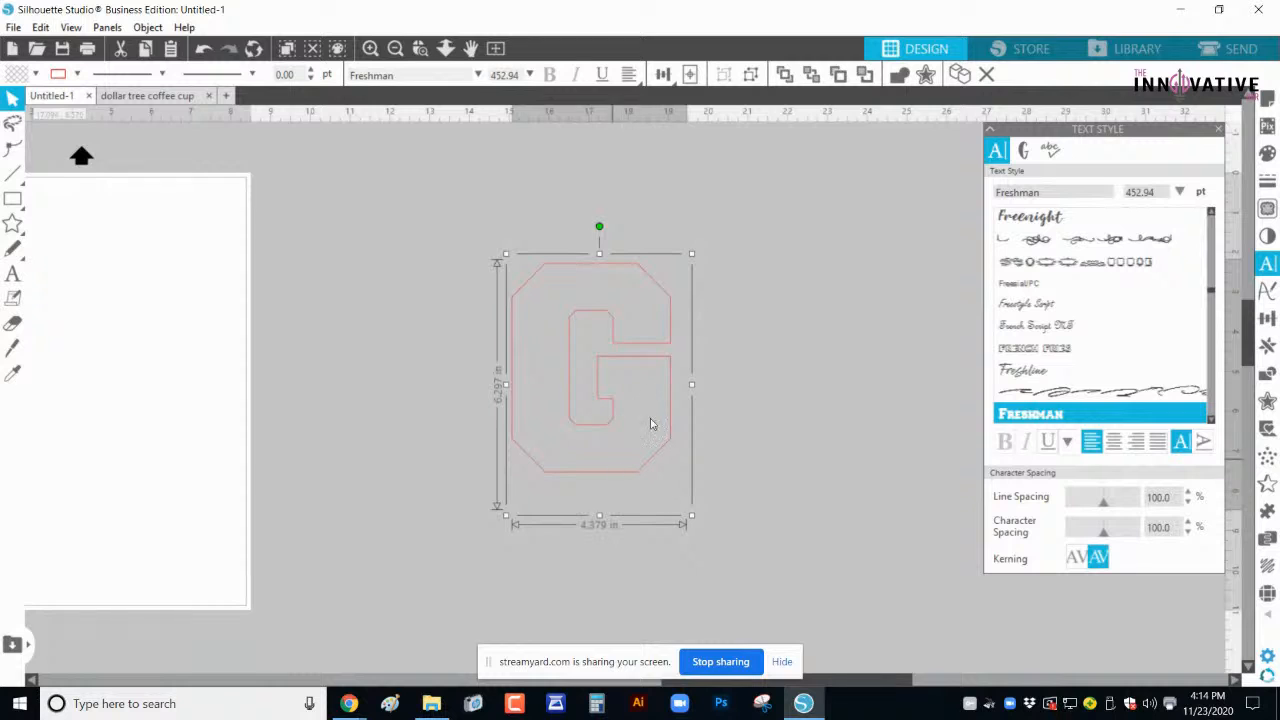
right_click(607, 363)
click(660, 541)
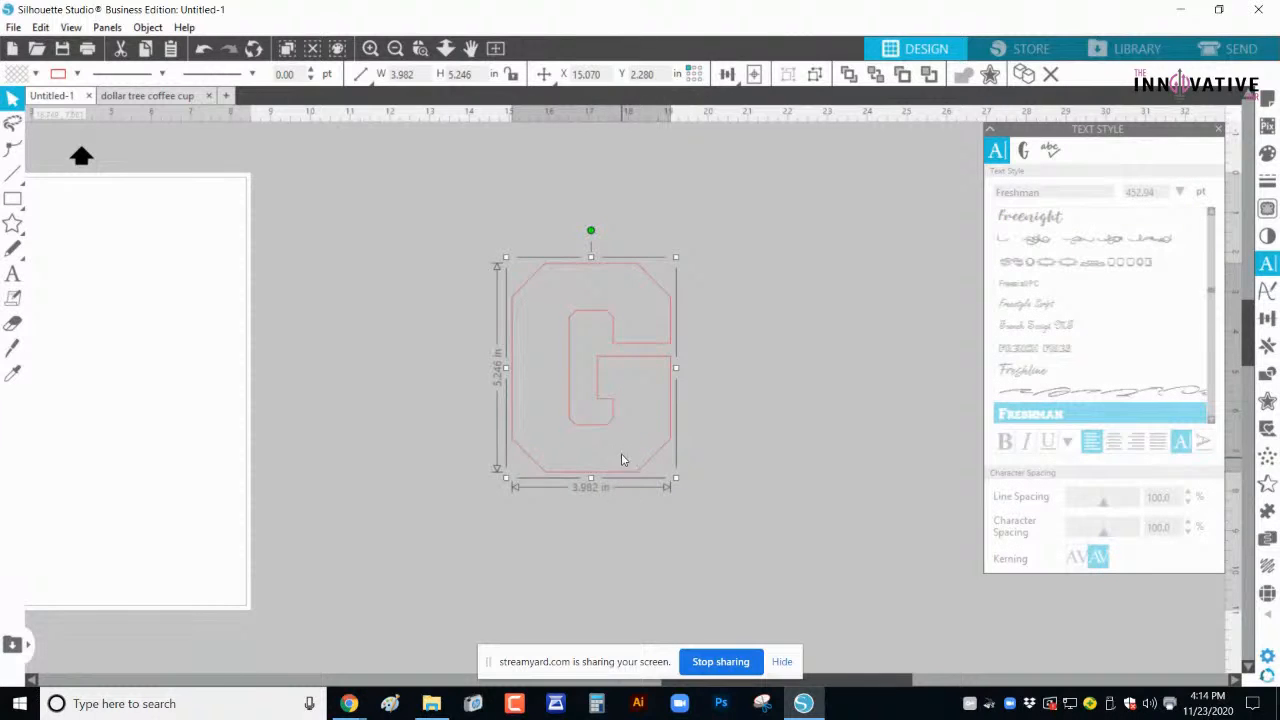
drag(610, 430, 703, 414)
click(524, 412)
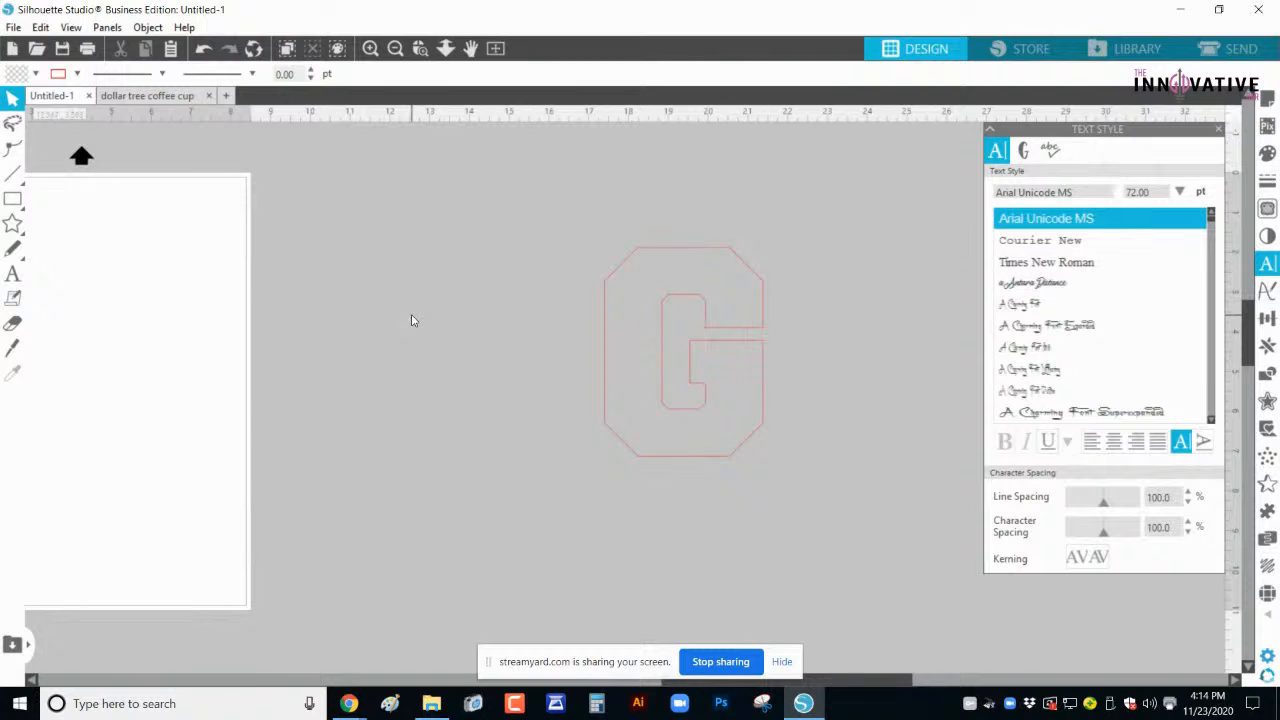
Step: Draw a rectangle about 5.07 by 6.71 in between the page and the letter G, and nudge it slightly upward
click(12, 199)
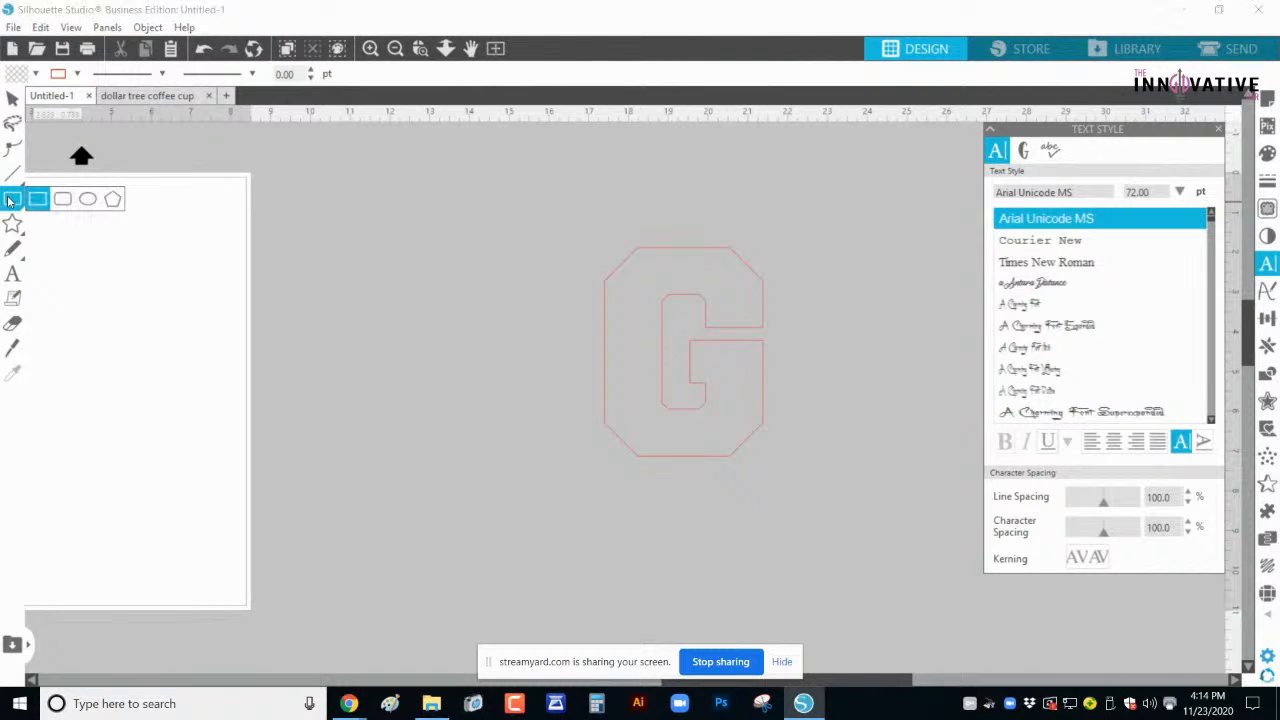
mouse_move(312, 228)
mouse_down()
mouse_move(430, 243)
mouse_move(517, 497)
mouse_up()
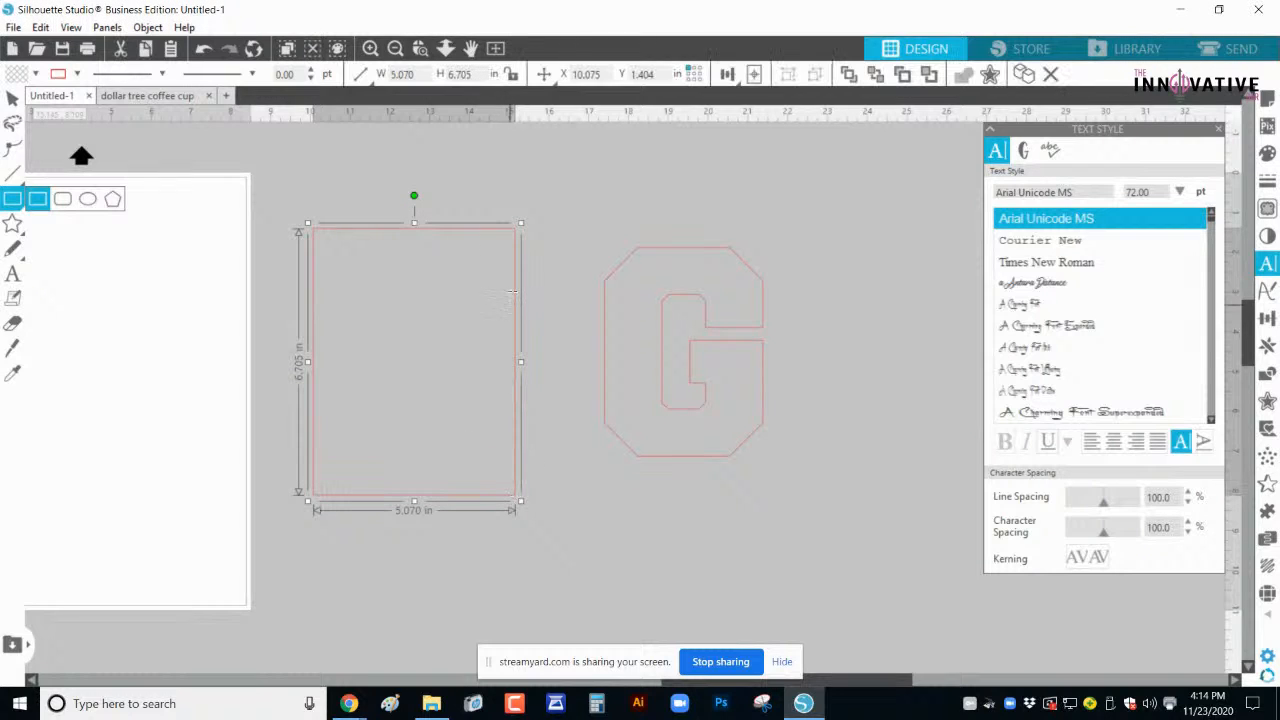
click(11, 99)
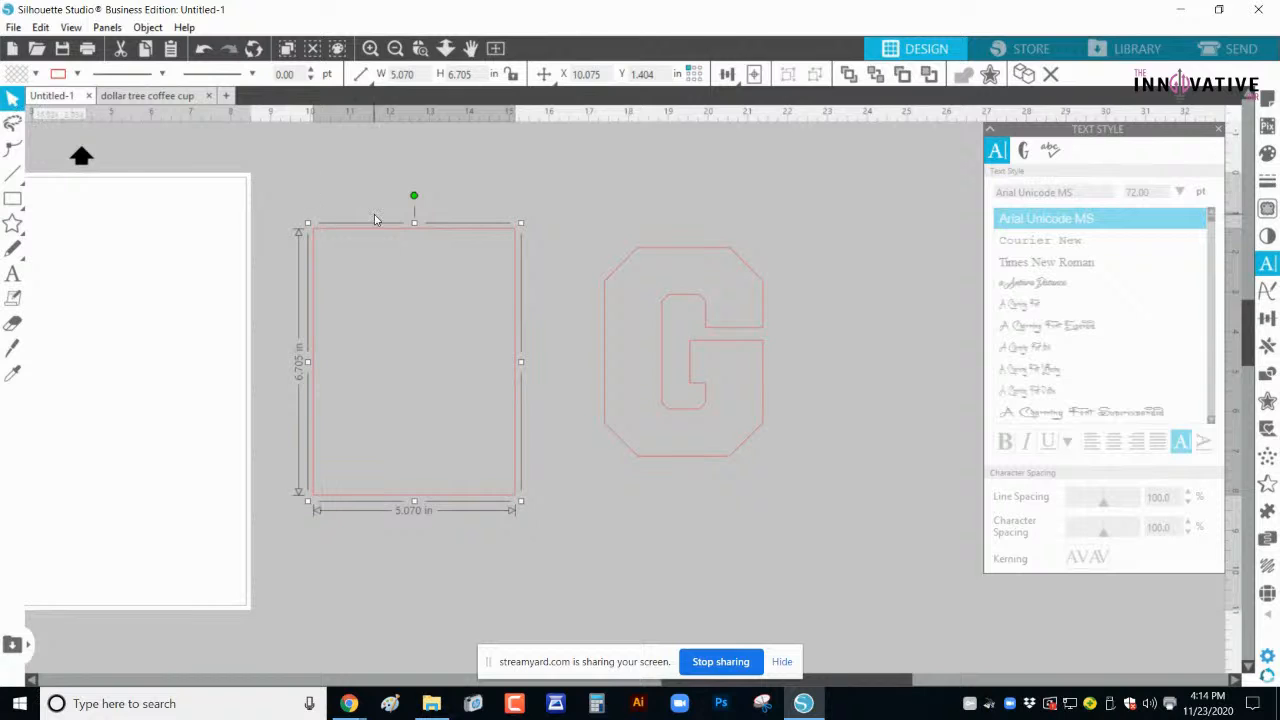
drag(380, 234, 380, 227)
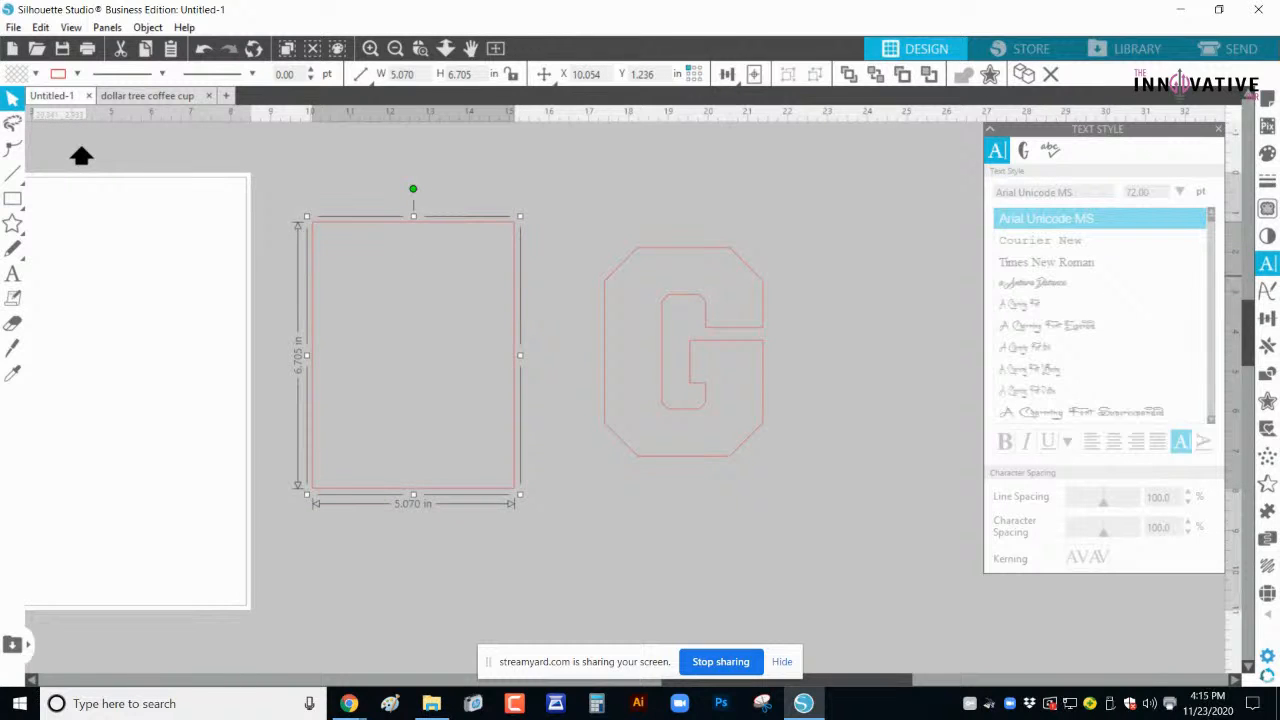
Step: Resize the rectangle to a width of 20 in and a height of 30 in
click(1267, 318)
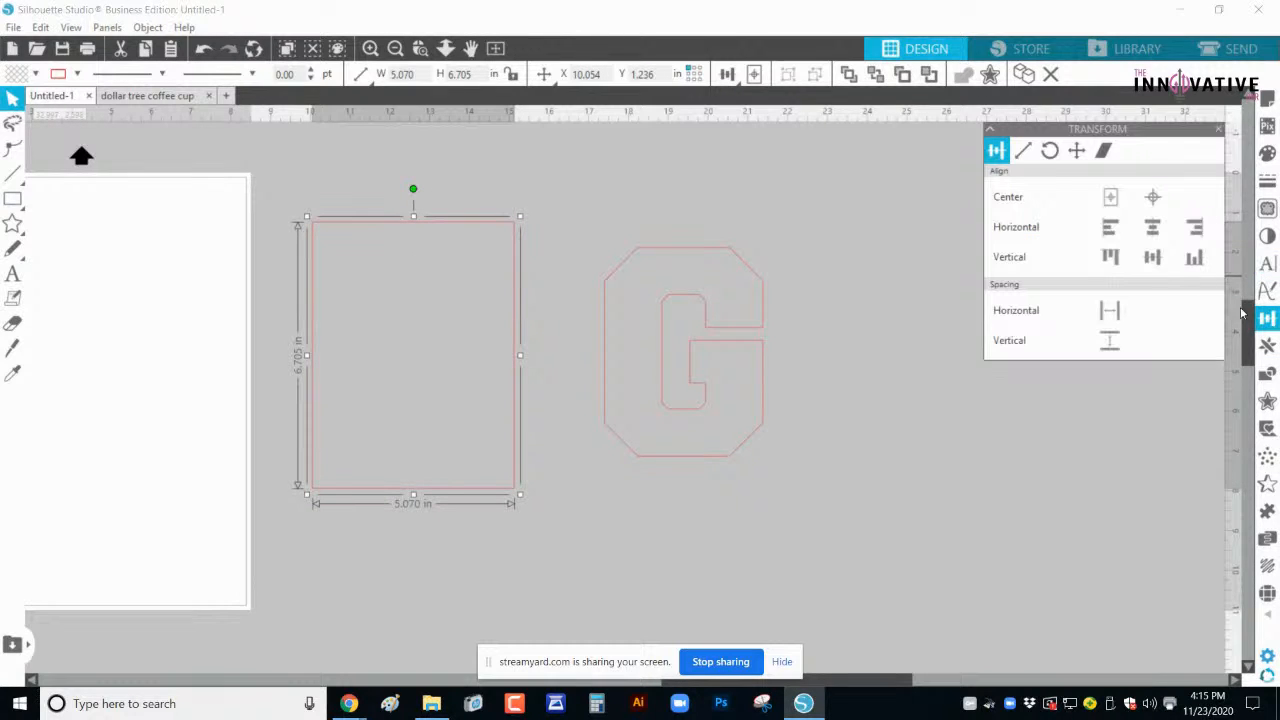
click(1023, 150)
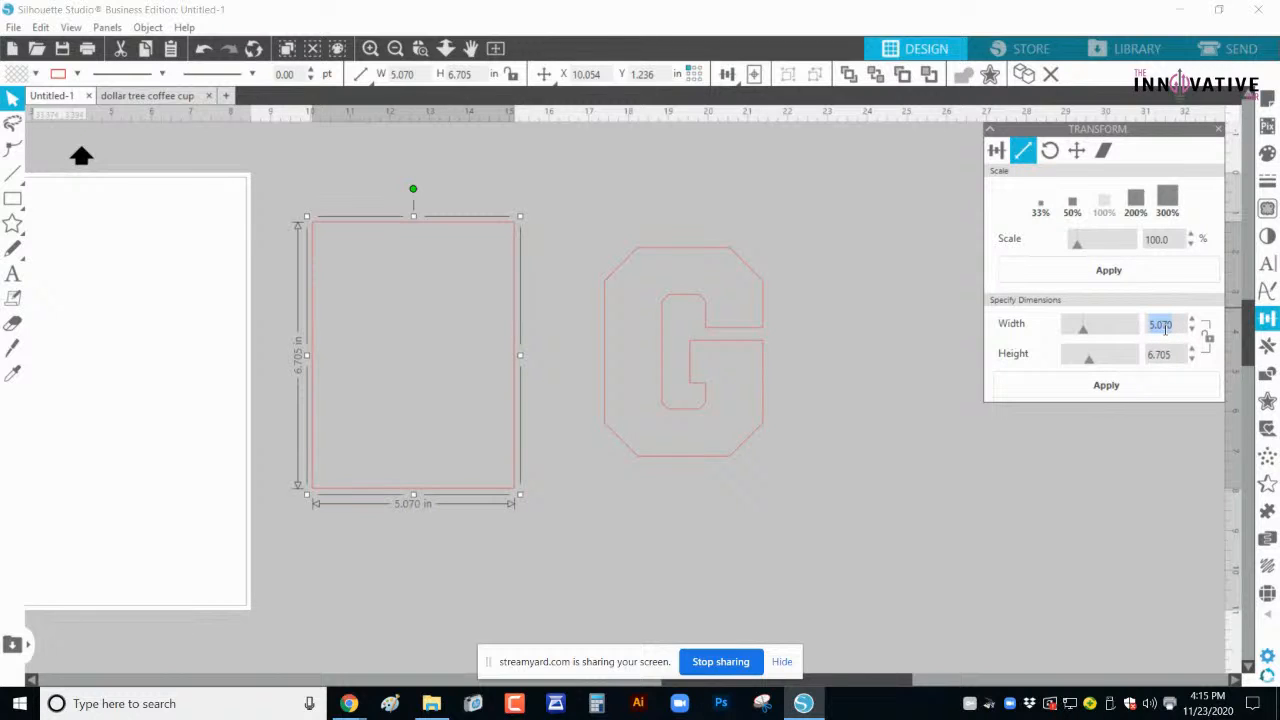
key(Tab)
text(3)
key(Return)
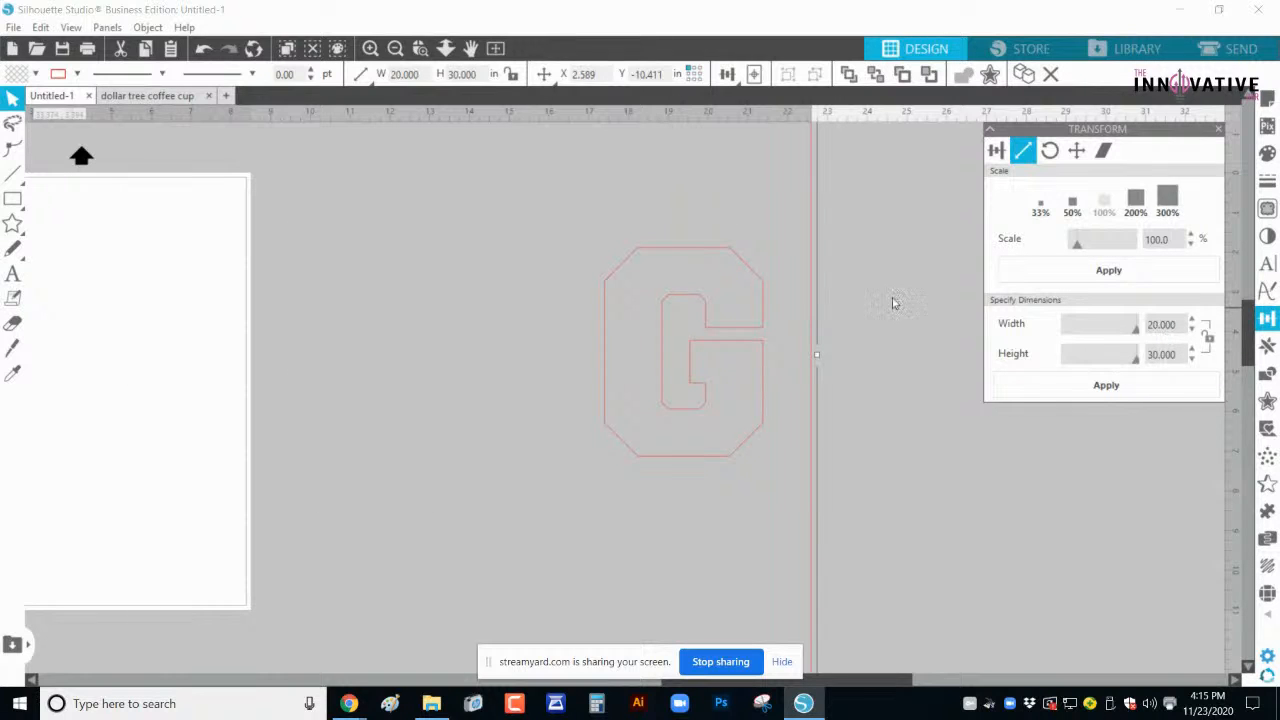
Step: Move the 20 by 30 in rectangle to the right until it is well clear of the page
click(395, 49)
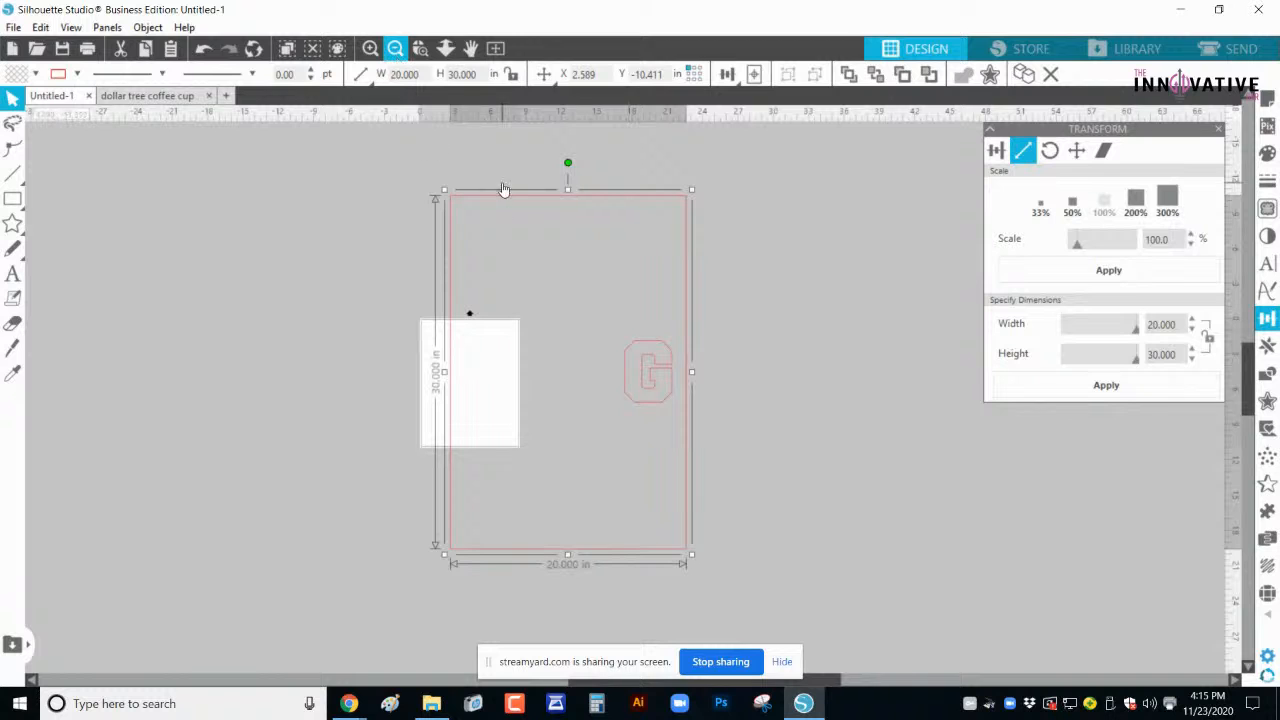
drag(504, 190, 661, 185)
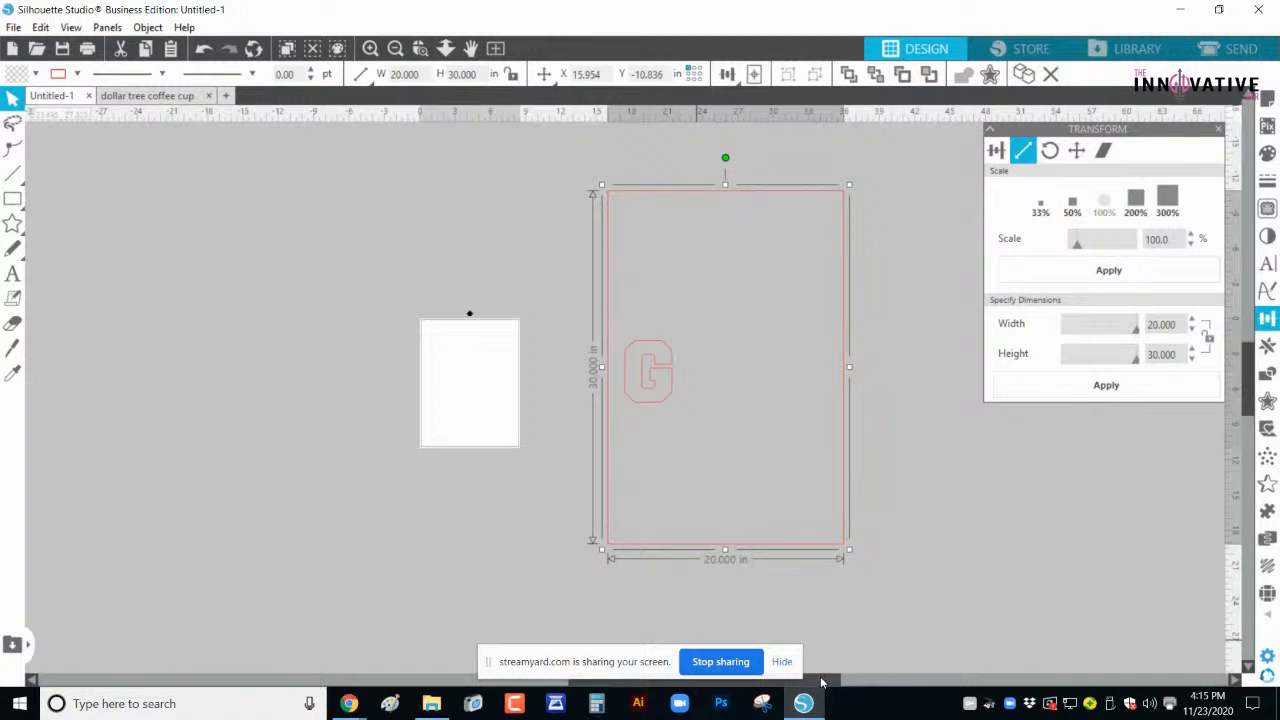
scroll(820, 682, right, 2)
click(782, 661)
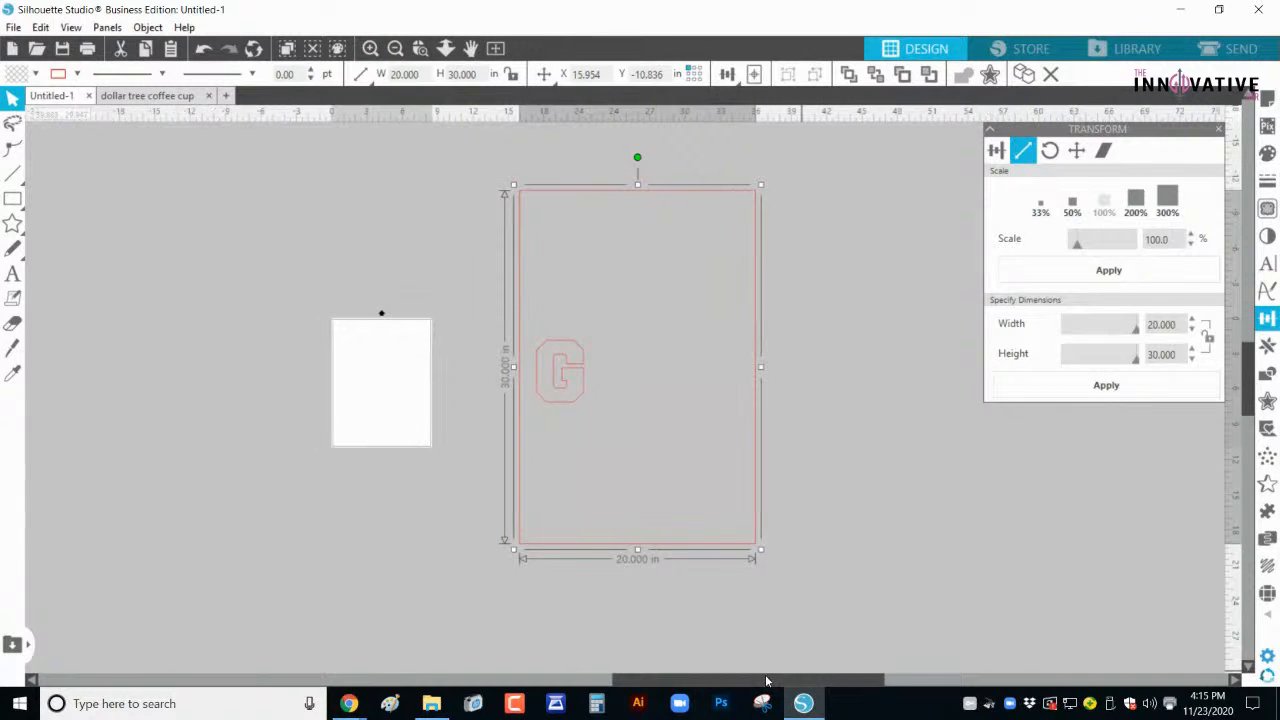
scroll(770, 682, right, 2)
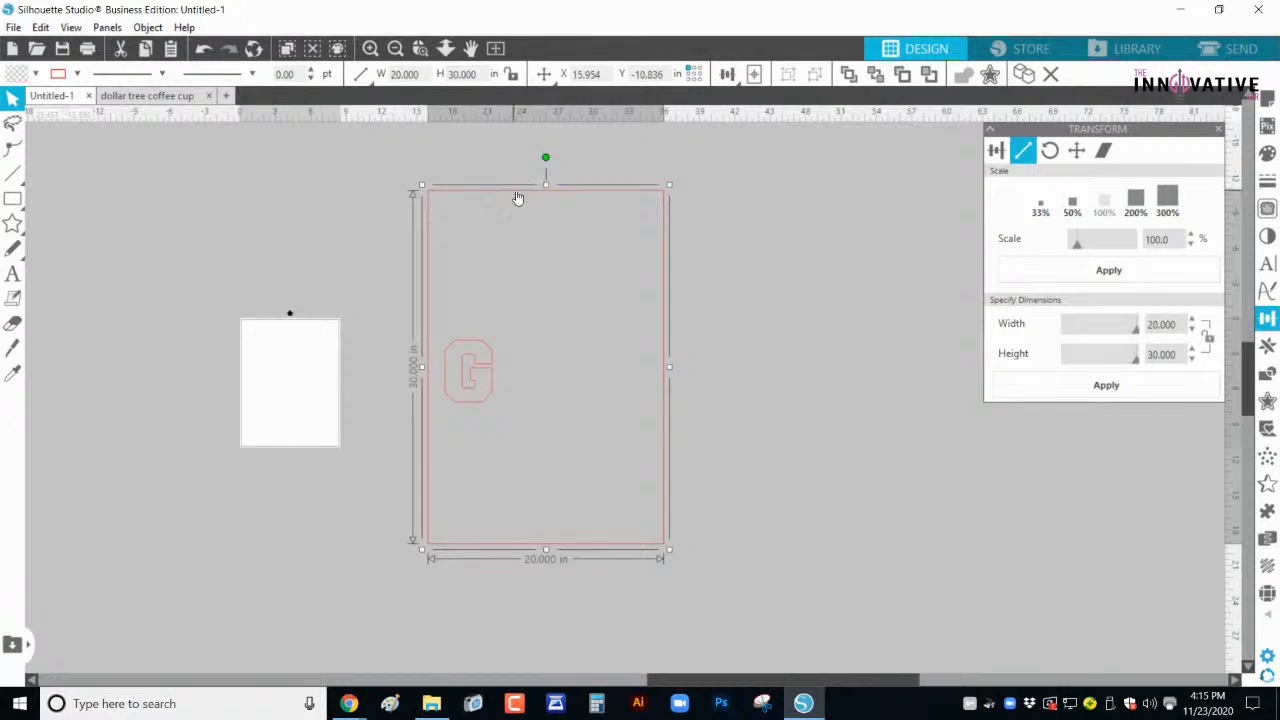
drag(518, 198, 677, 186)
Step: Place the letter G inside the rectangle and enlarge it to about 14.78 by 19.47 in
drag(465, 376, 700, 334)
drag(586, 382, 556, 381)
drag(651, 357, 631, 345)
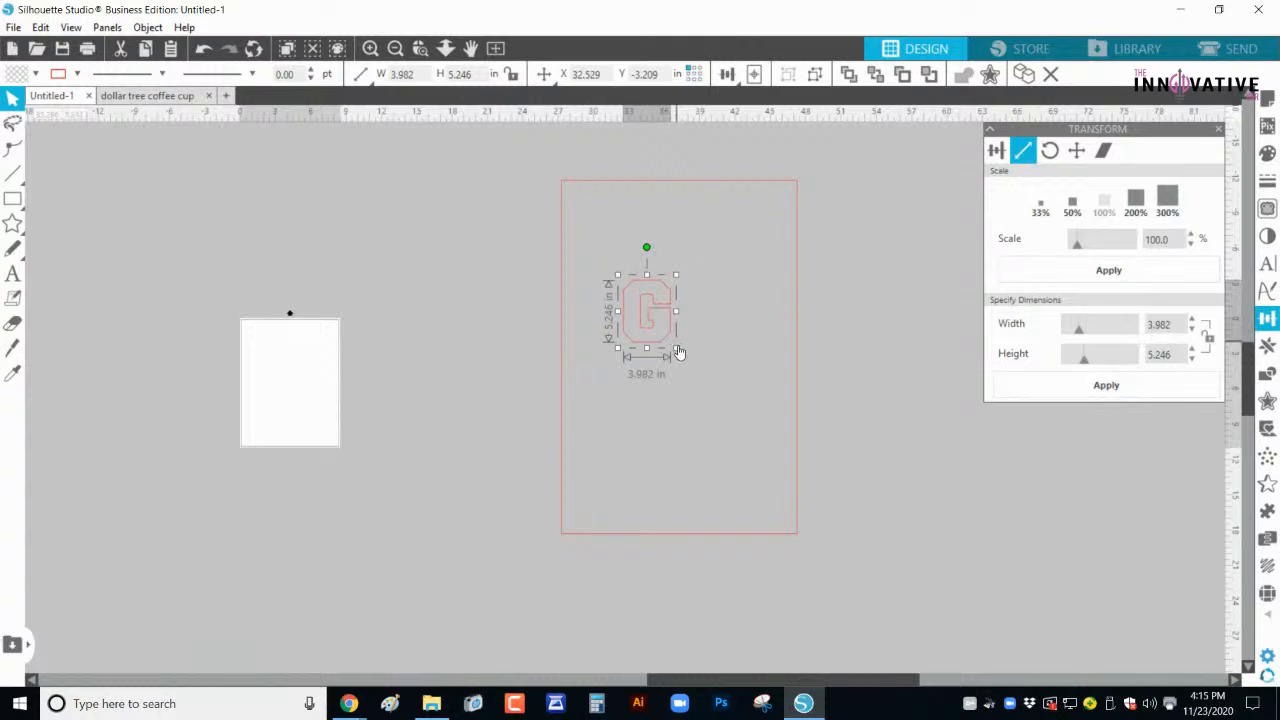
drag(676, 348, 797, 528)
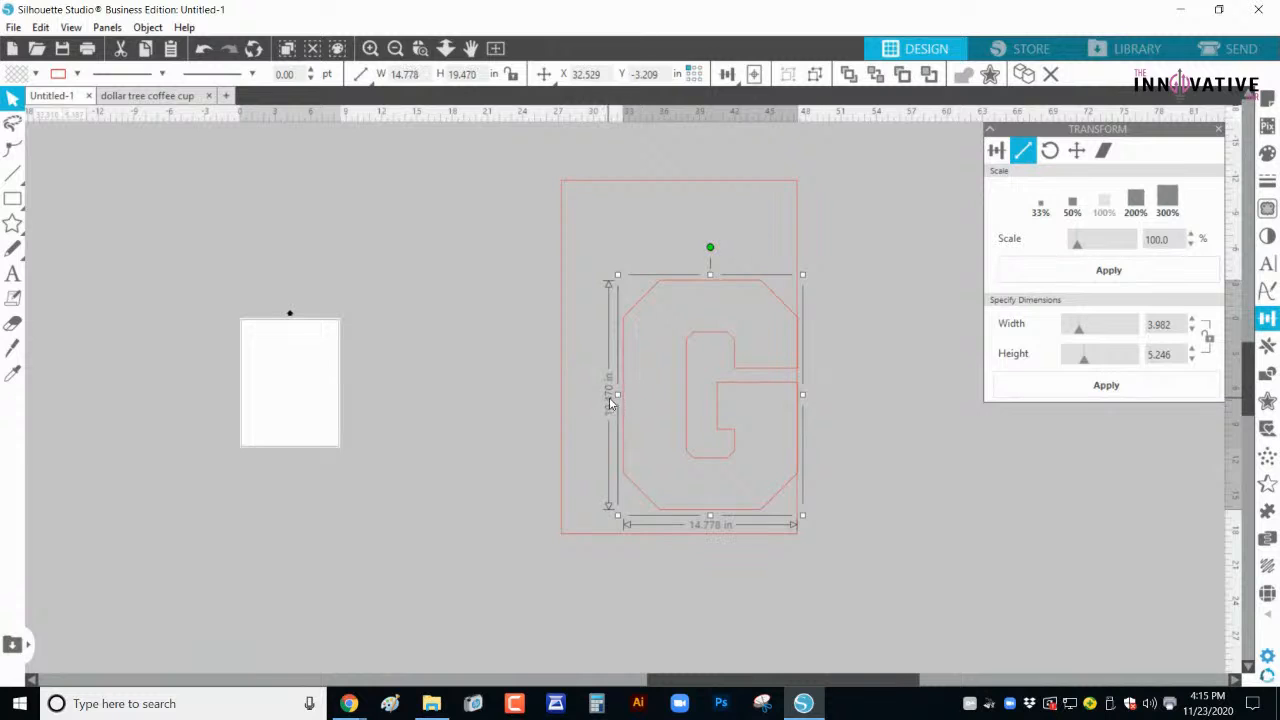
Step: Stretch the letter G toward the rectangle's left, top and bottom edges to about 19.94 by 29.72 in, undoing the accidental rectangle shift
drag(617, 402, 566, 394)
drag(679, 274, 679, 177)
drag(679, 523, 686, 543)
drag(687, 190, 679, 183)
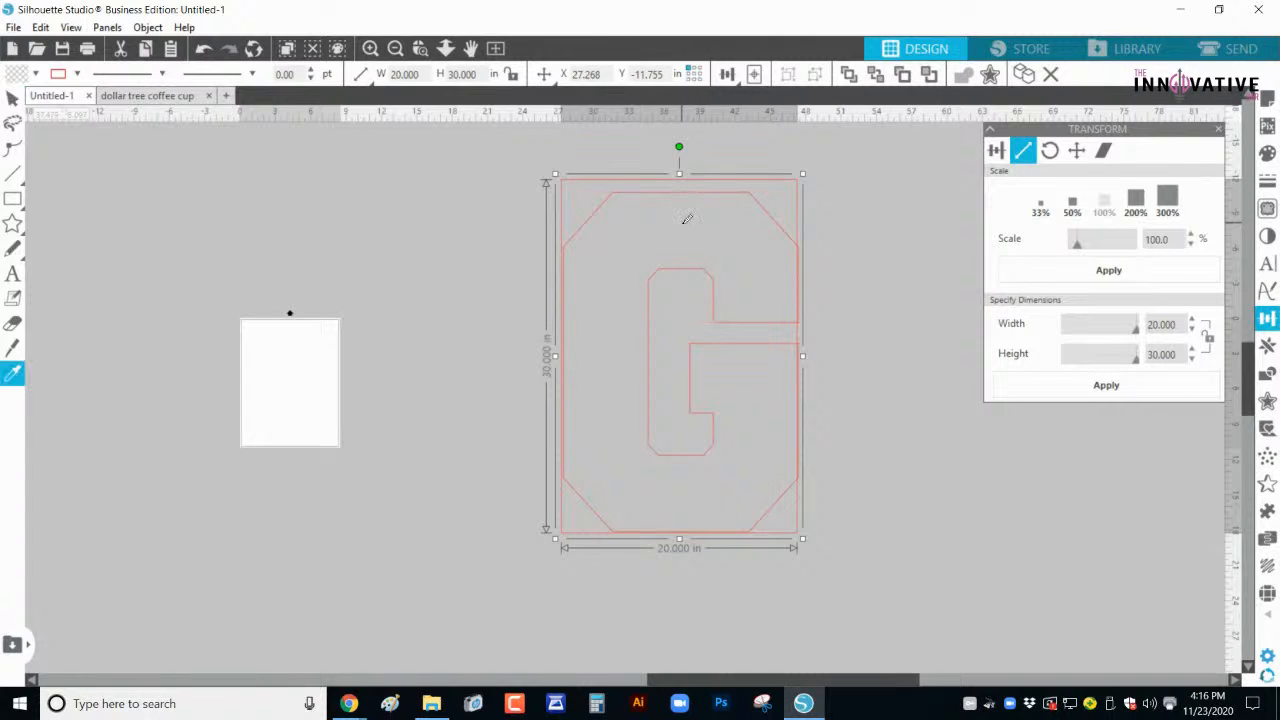
key(ctrl+z)
drag(684, 194, 678, 176)
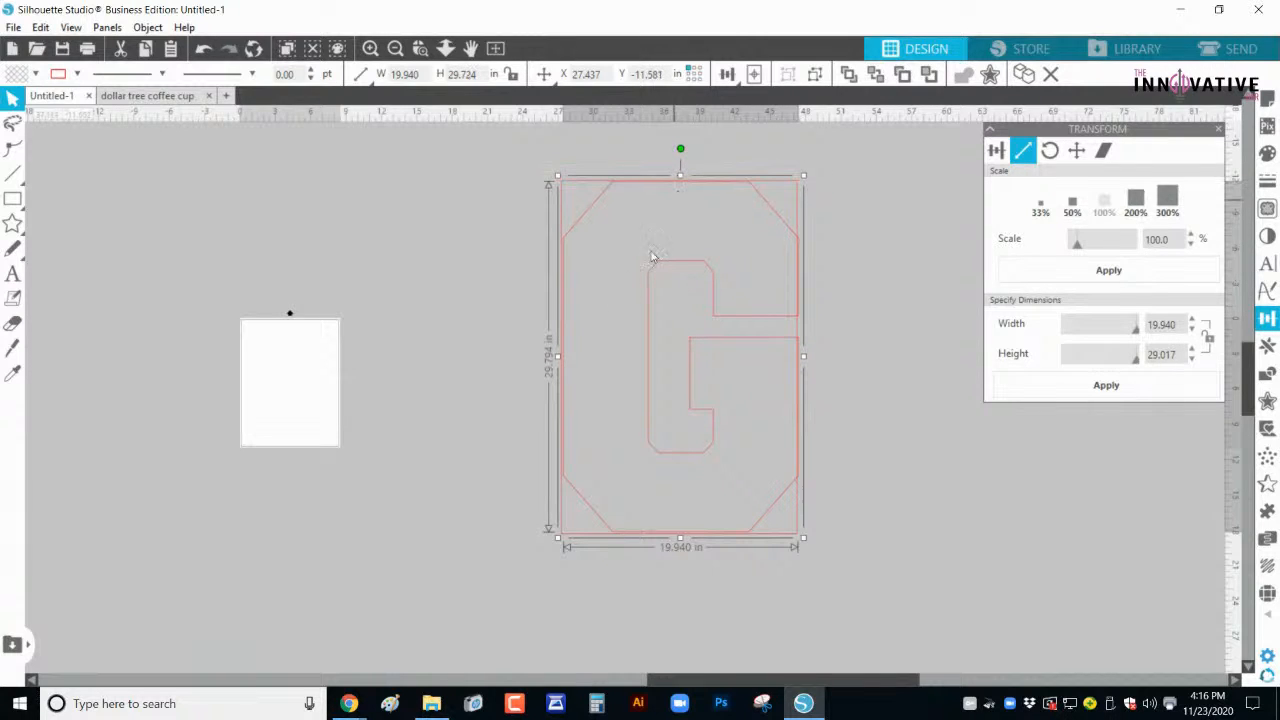
click(482, 352)
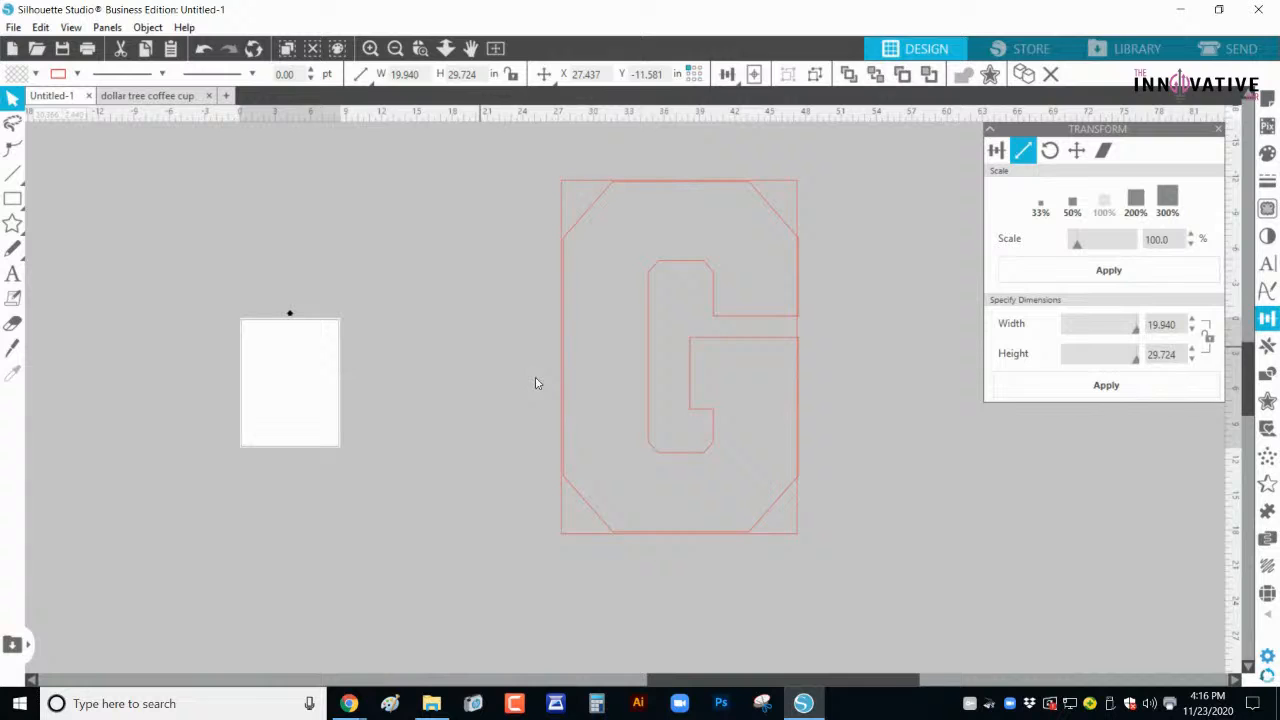
Step: Fine-tune both sides of the letter G against the rectangle's vertical edges, ending at a width of about 19.94 in
click(775, 322)
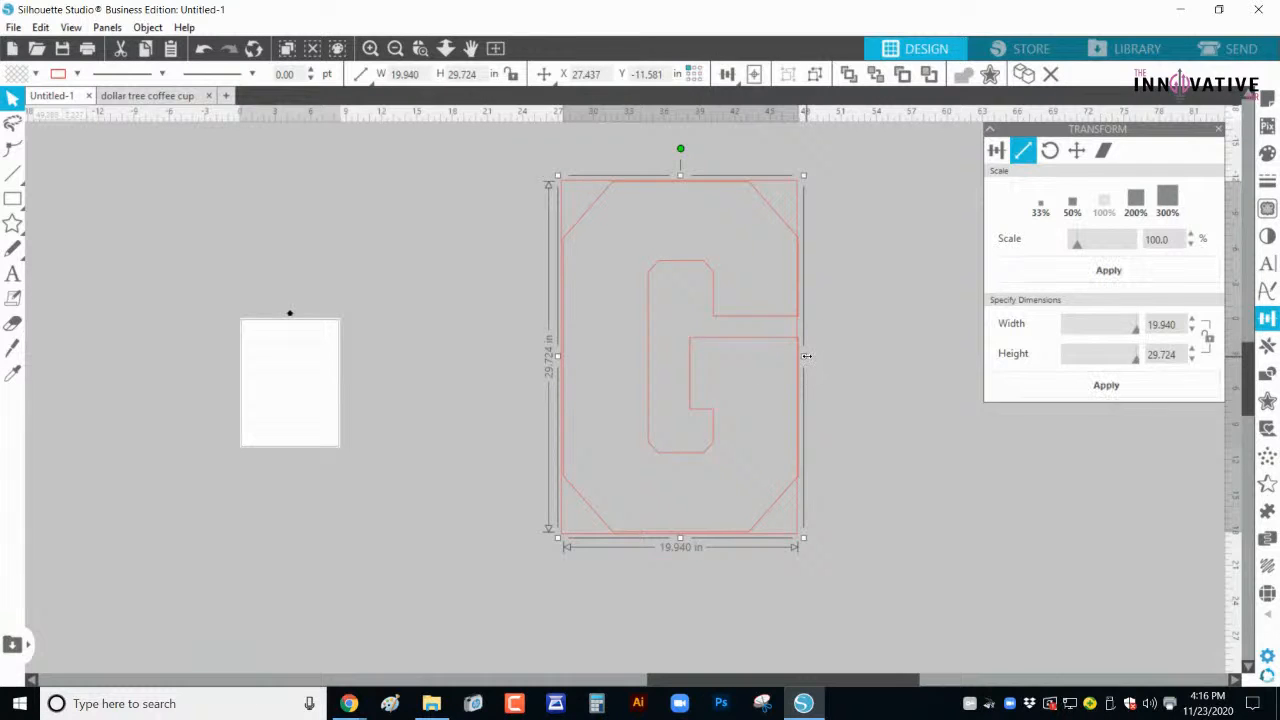
drag(806, 356, 804, 357)
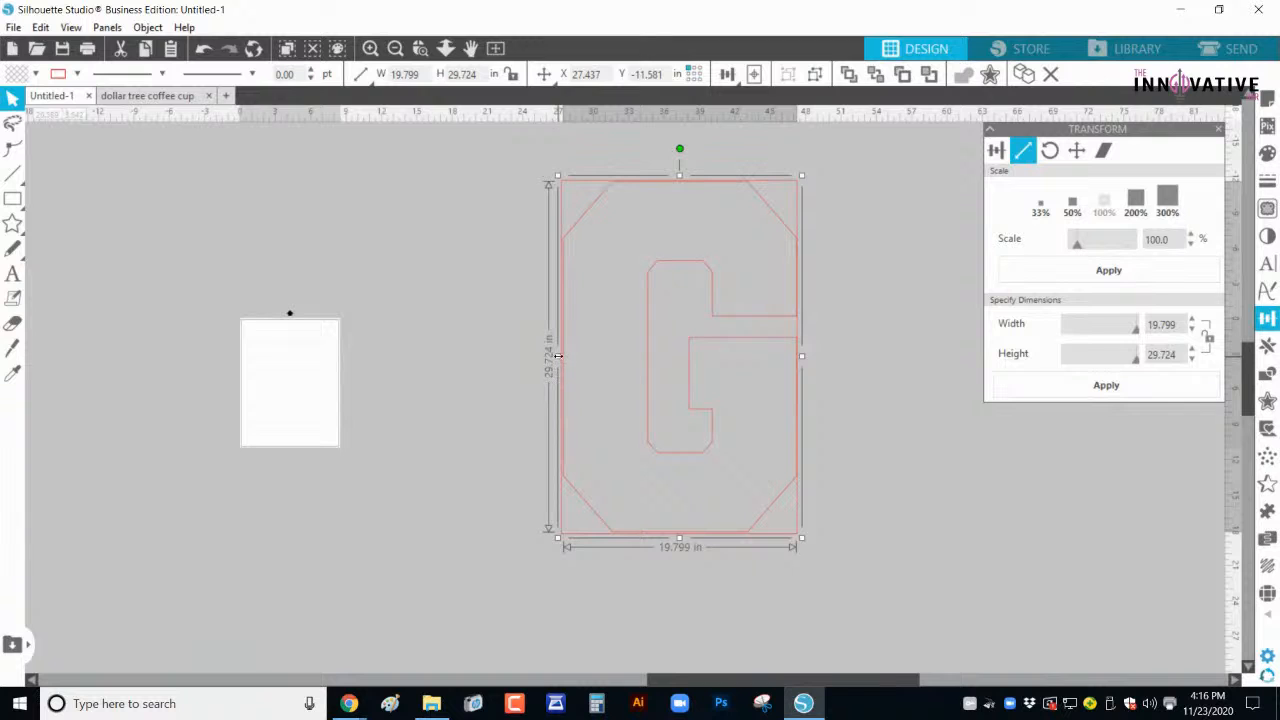
drag(558, 356, 556, 359)
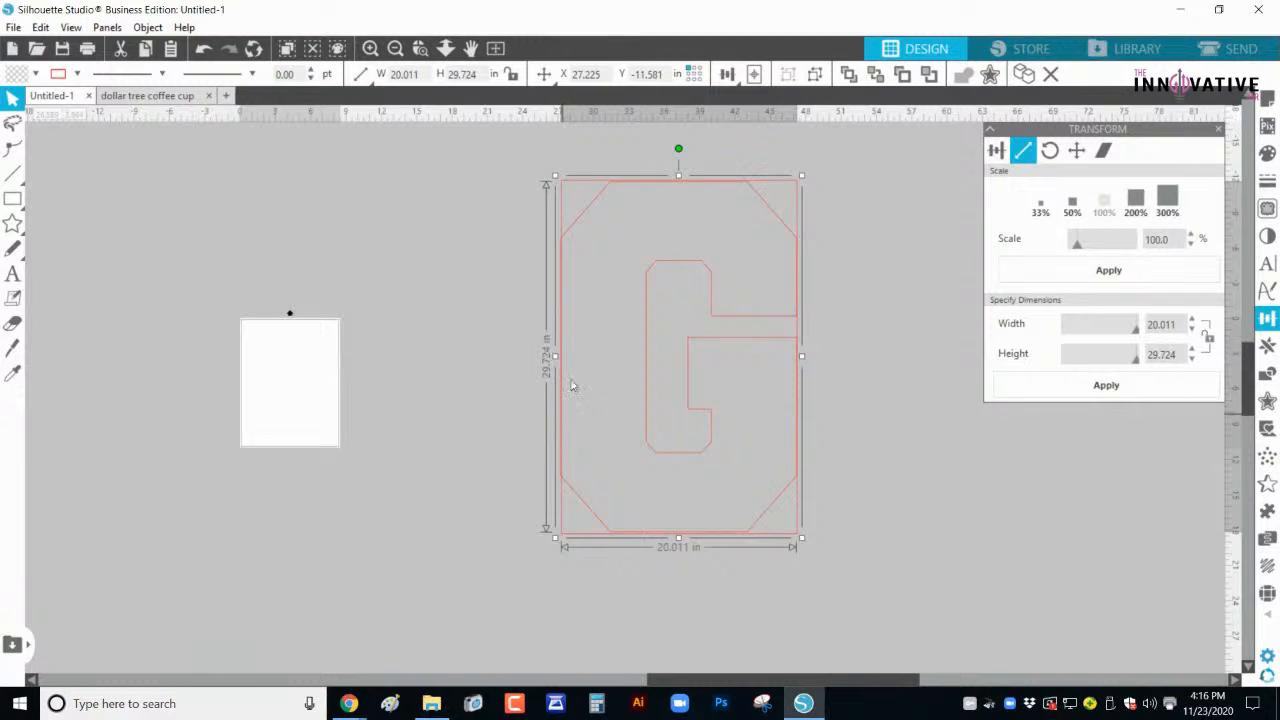
drag(555, 361, 556, 361)
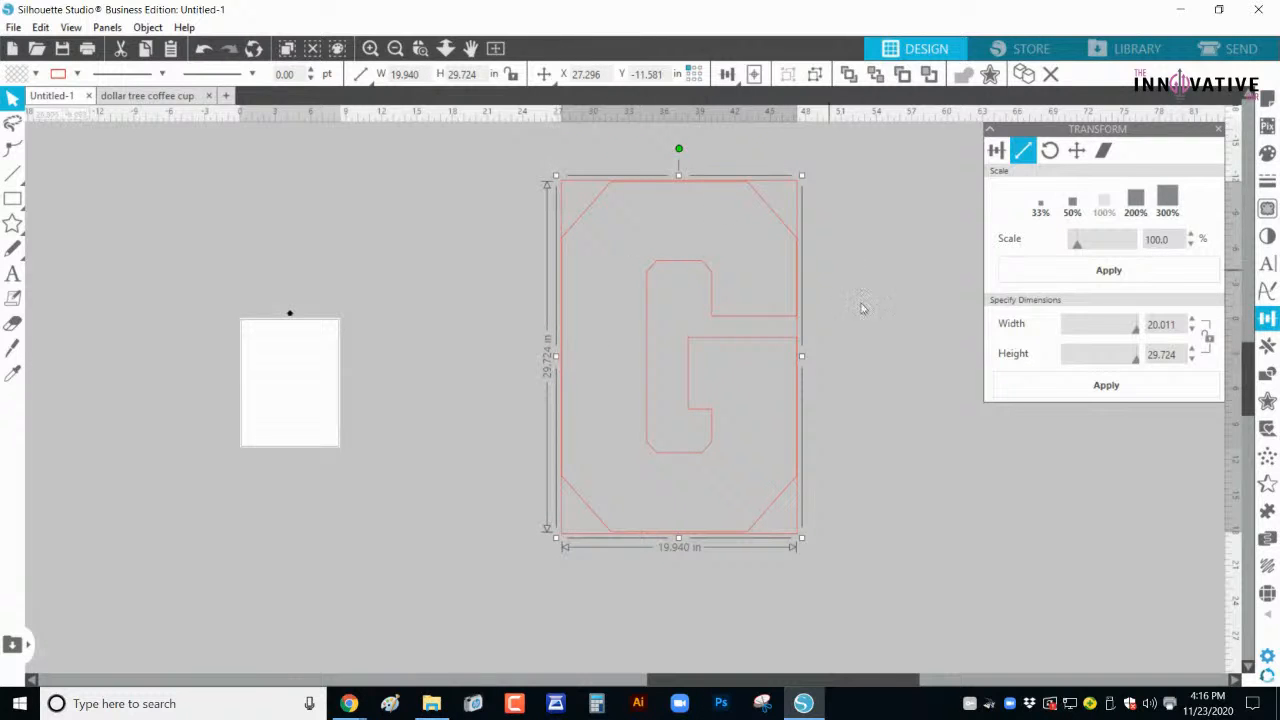
click(874, 317)
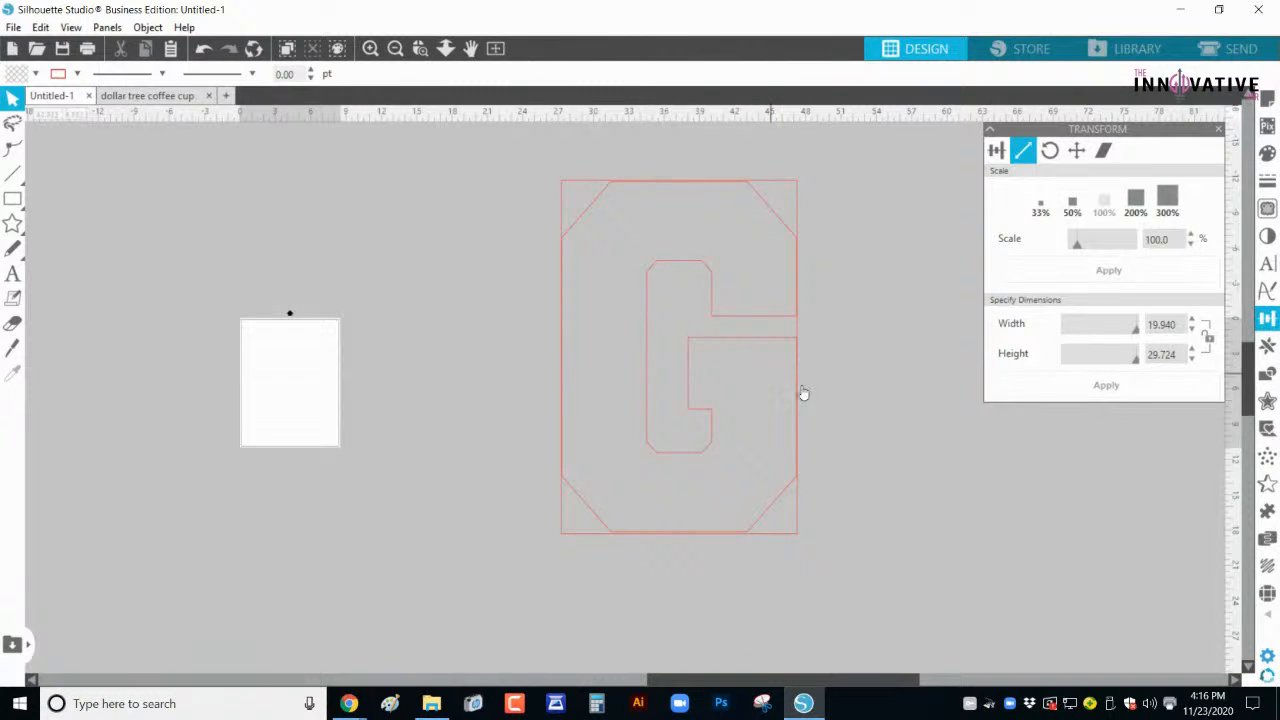
Step: Extend the letter G to the rectangle's bottom and top edges, giving it a height of about 29.96 in
click(371, 50)
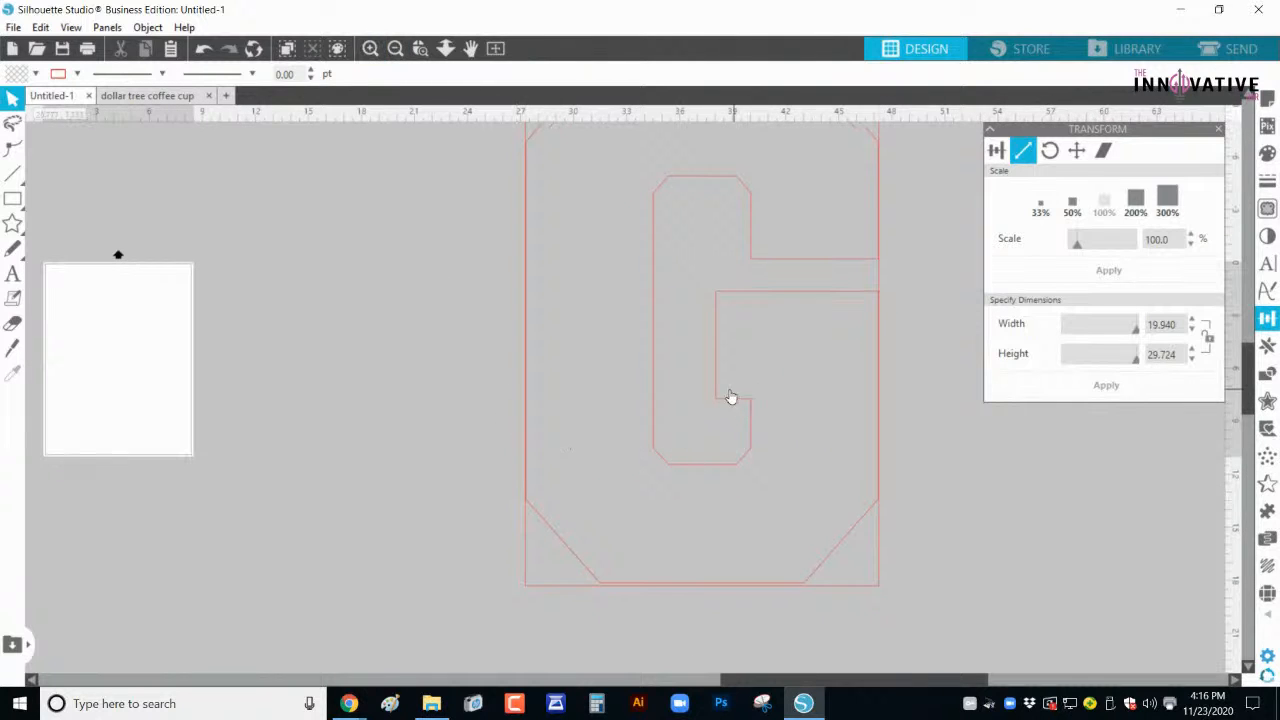
click(720, 406)
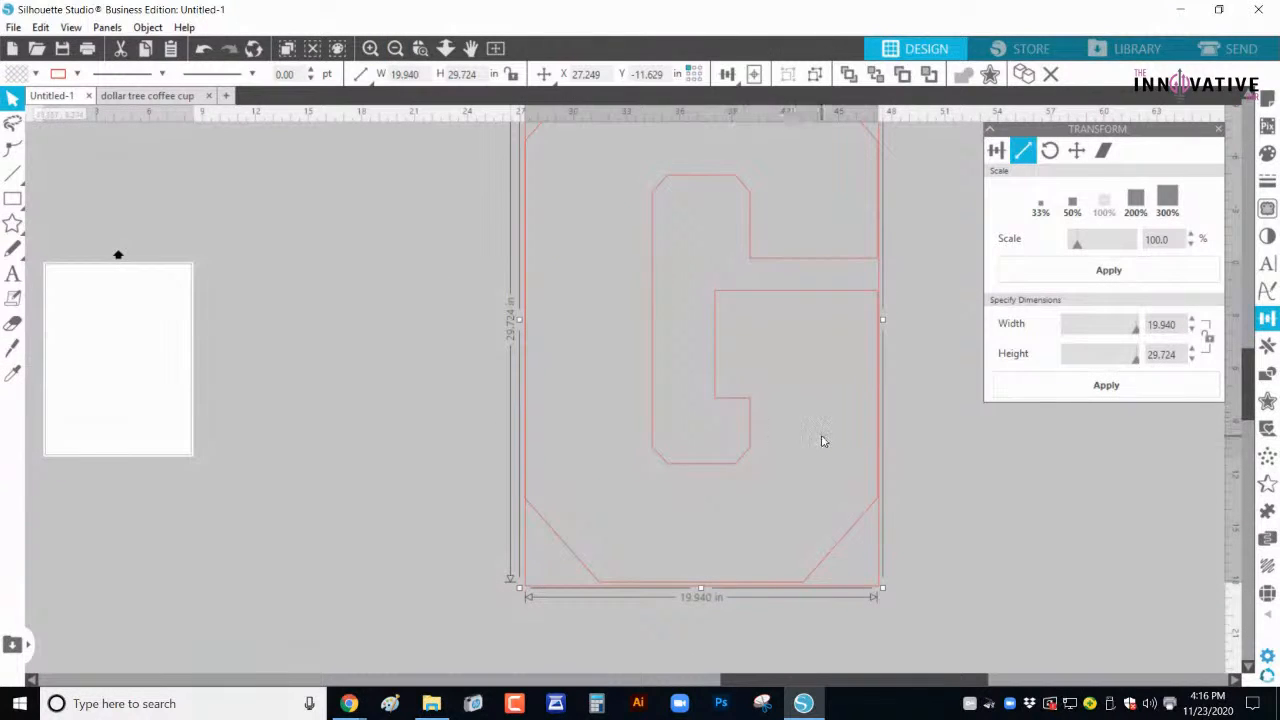
click(723, 591)
scroll(723, 591, up, 1)
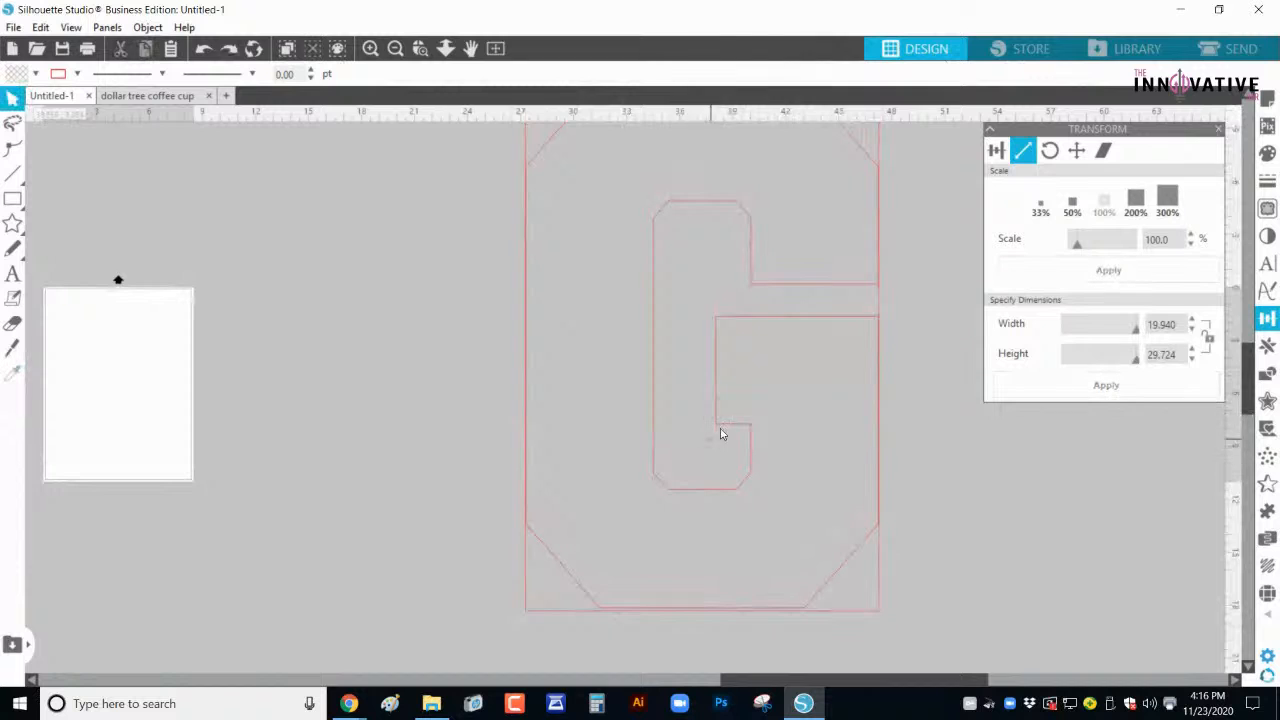
click(720, 434)
drag(702, 616, 703, 622)
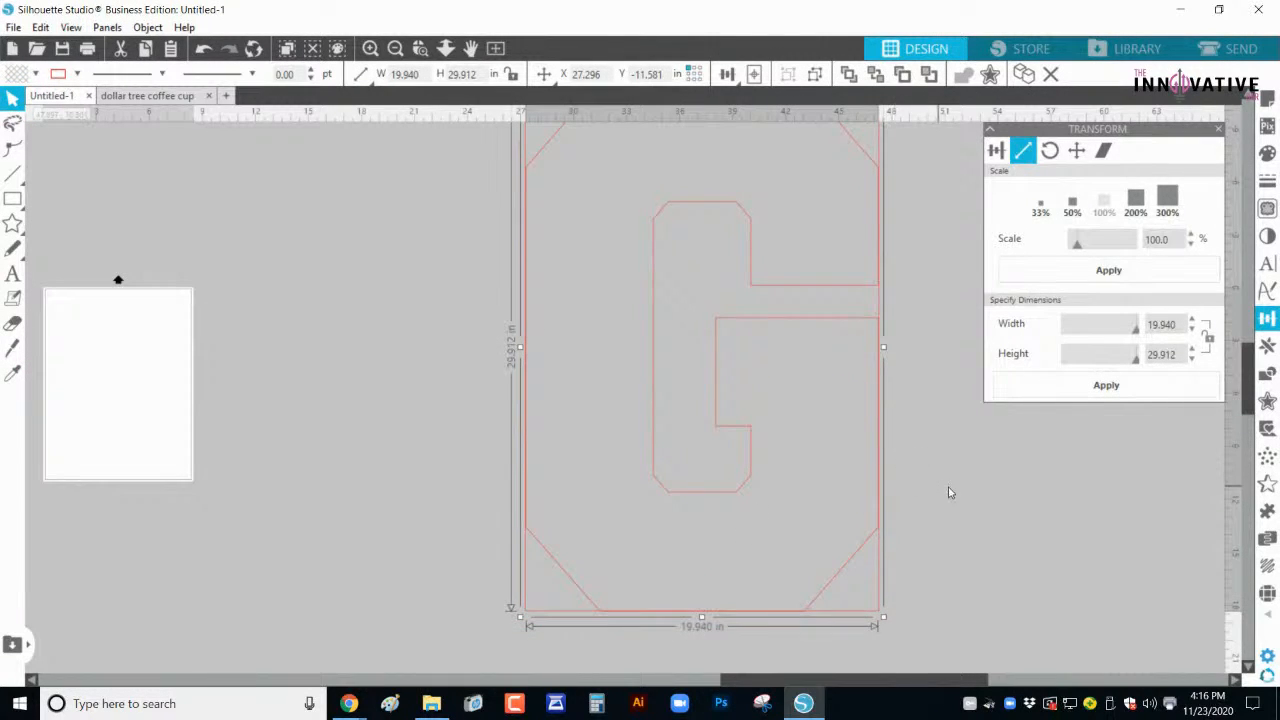
scroll(950, 491, up, 5)
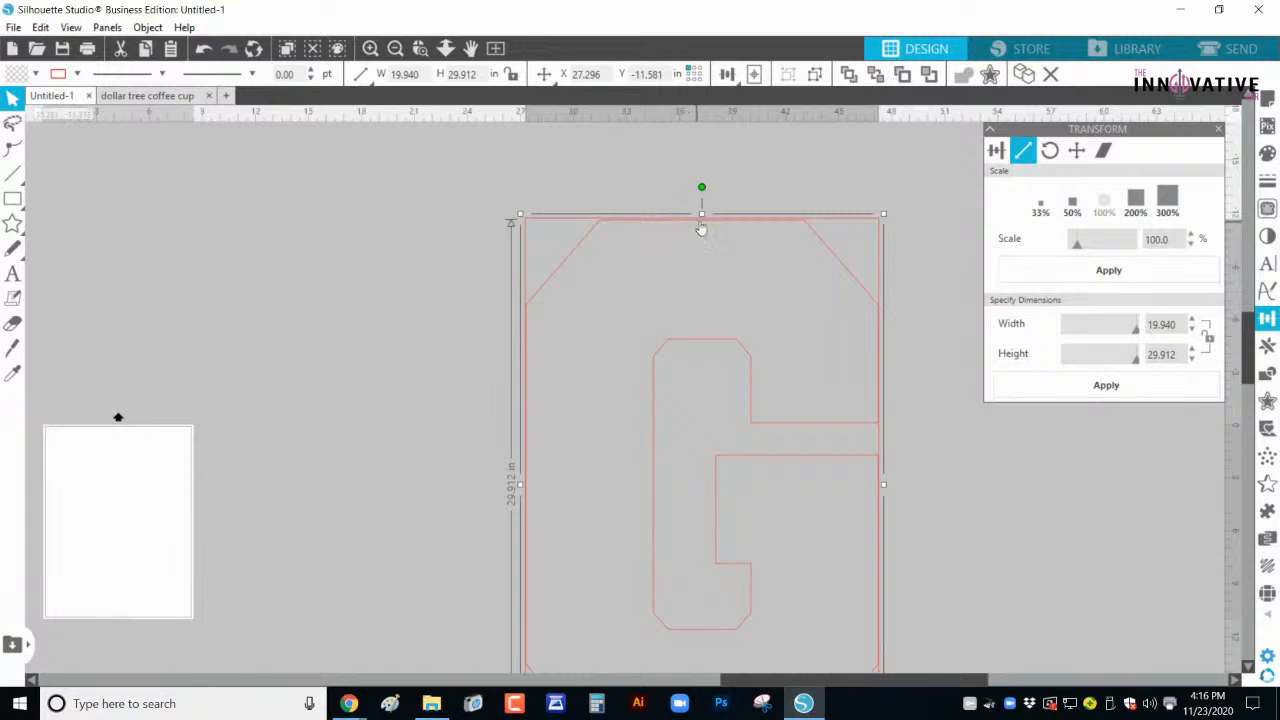
drag(702, 216, 703, 214)
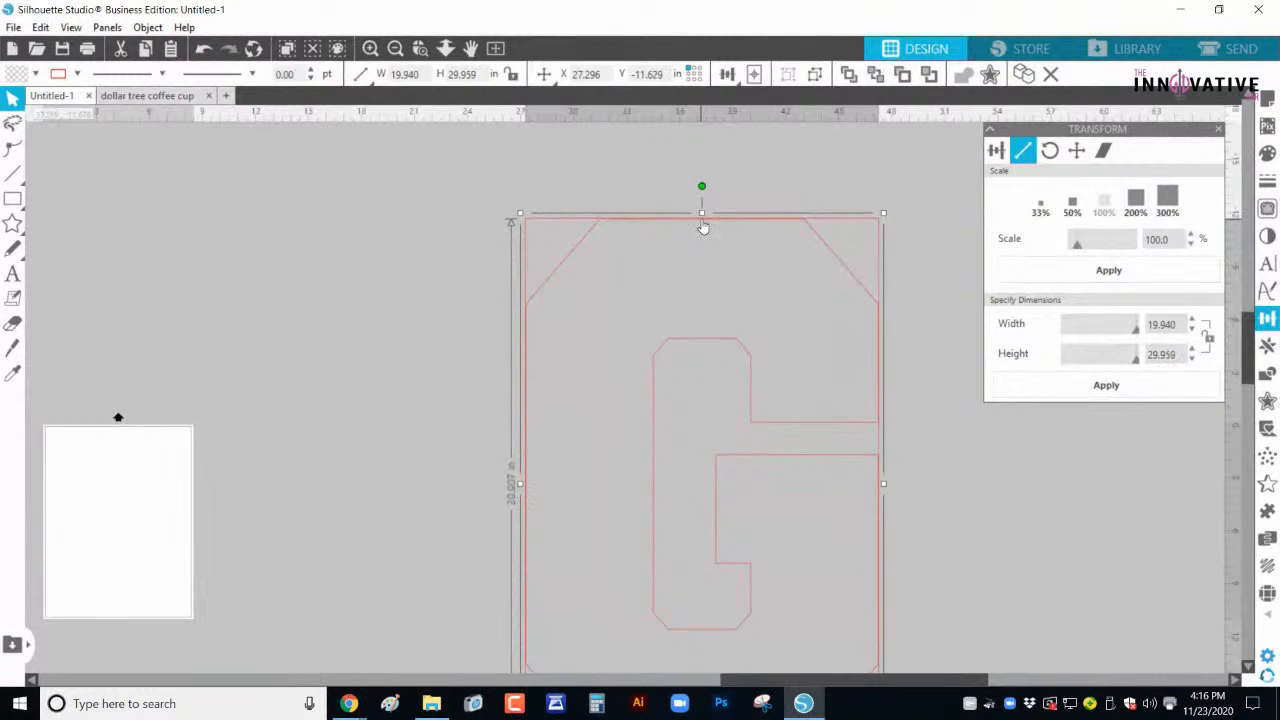
click(437, 266)
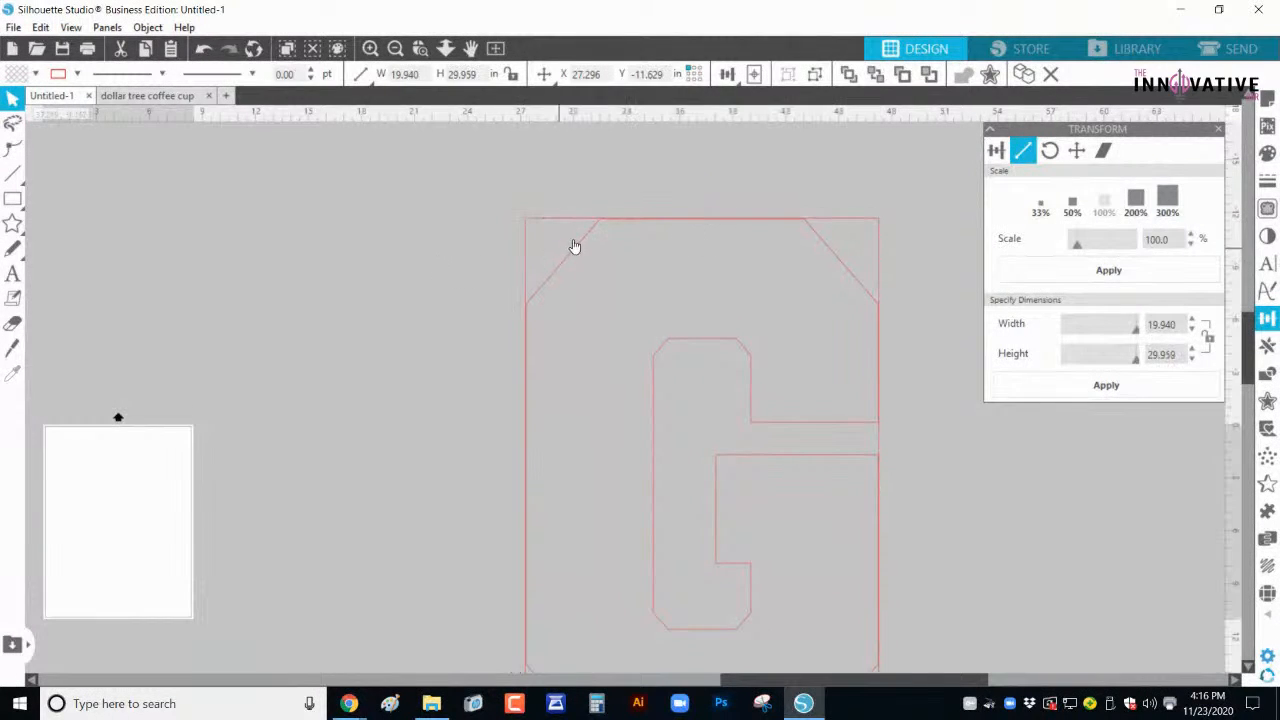
Step: Pull the sizing rectangle off the letter G and delete it, shifting the letter G further right of the page
click(395, 48)
click(395, 48)
scroll(583, 262, down, 2)
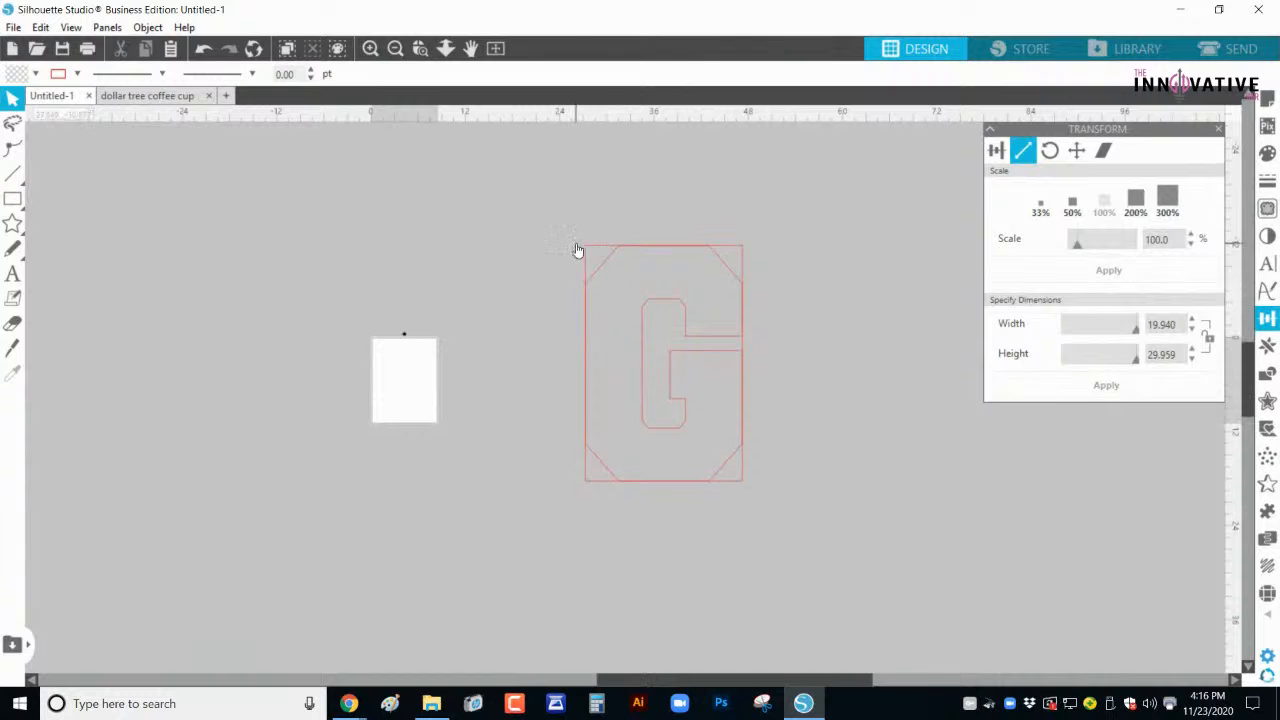
drag(584, 254, 86, 262)
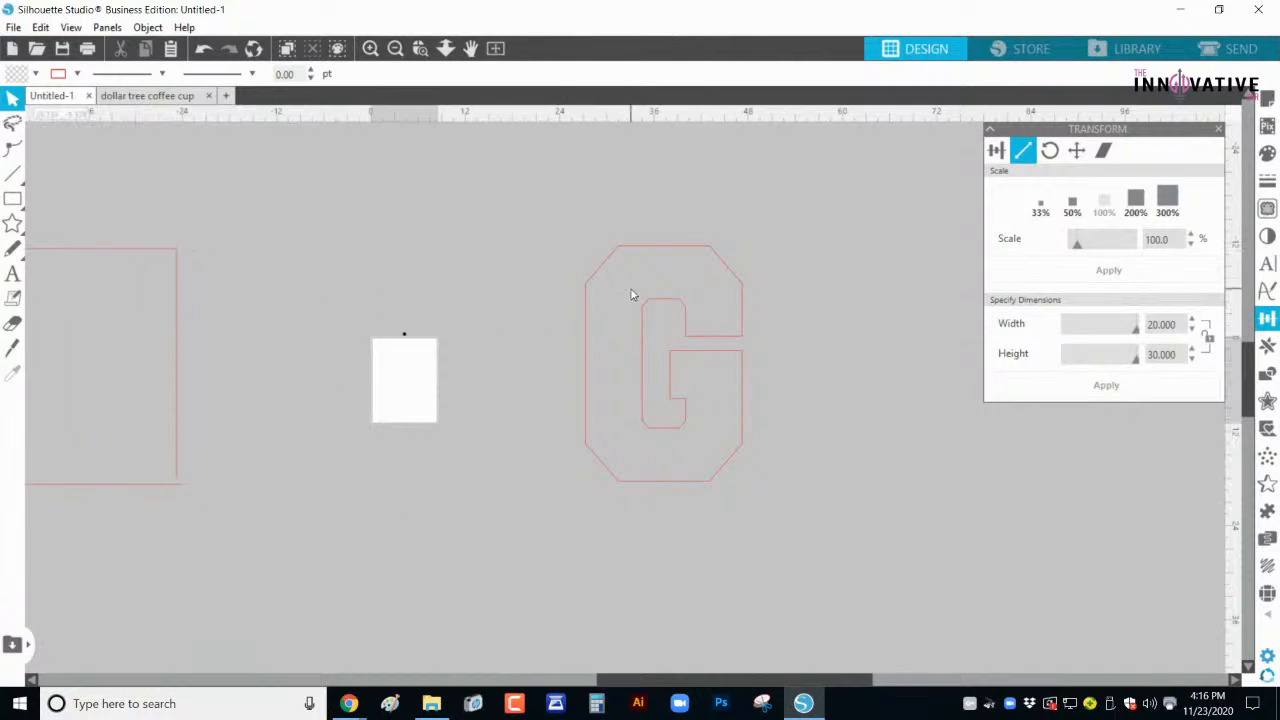
drag(610, 262, 715, 258)
click(143, 315)
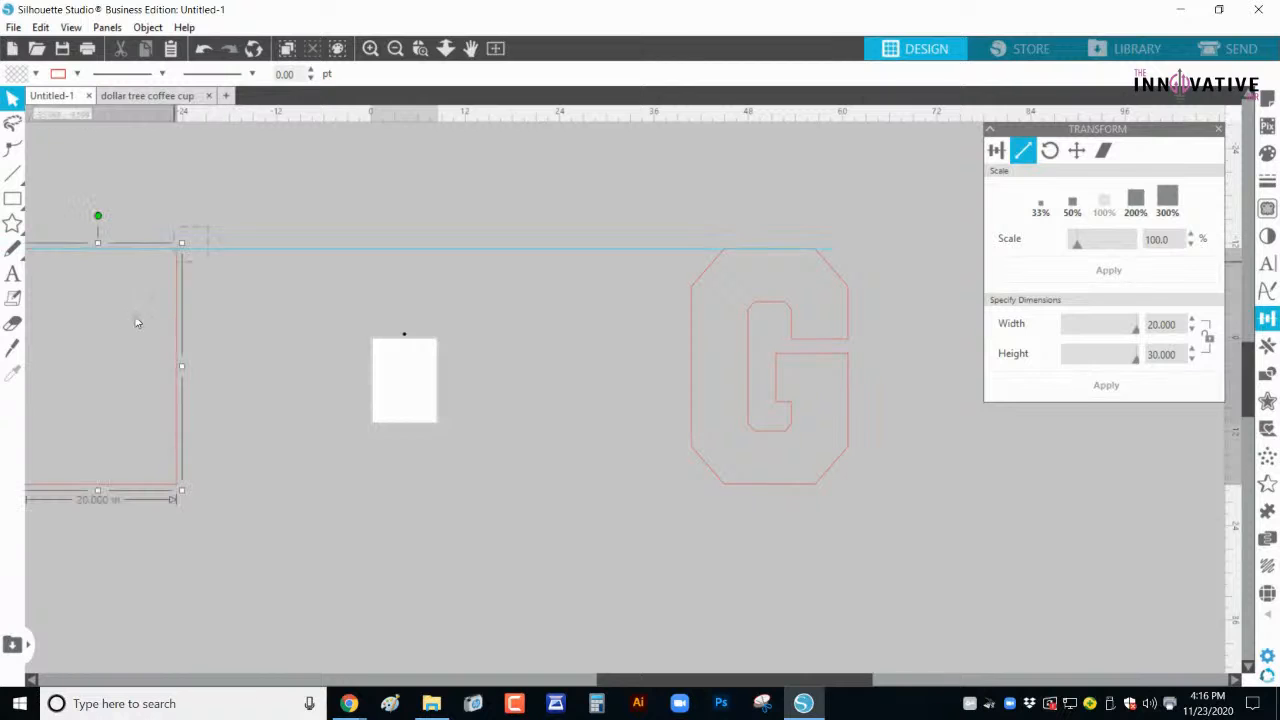
key(Delete)
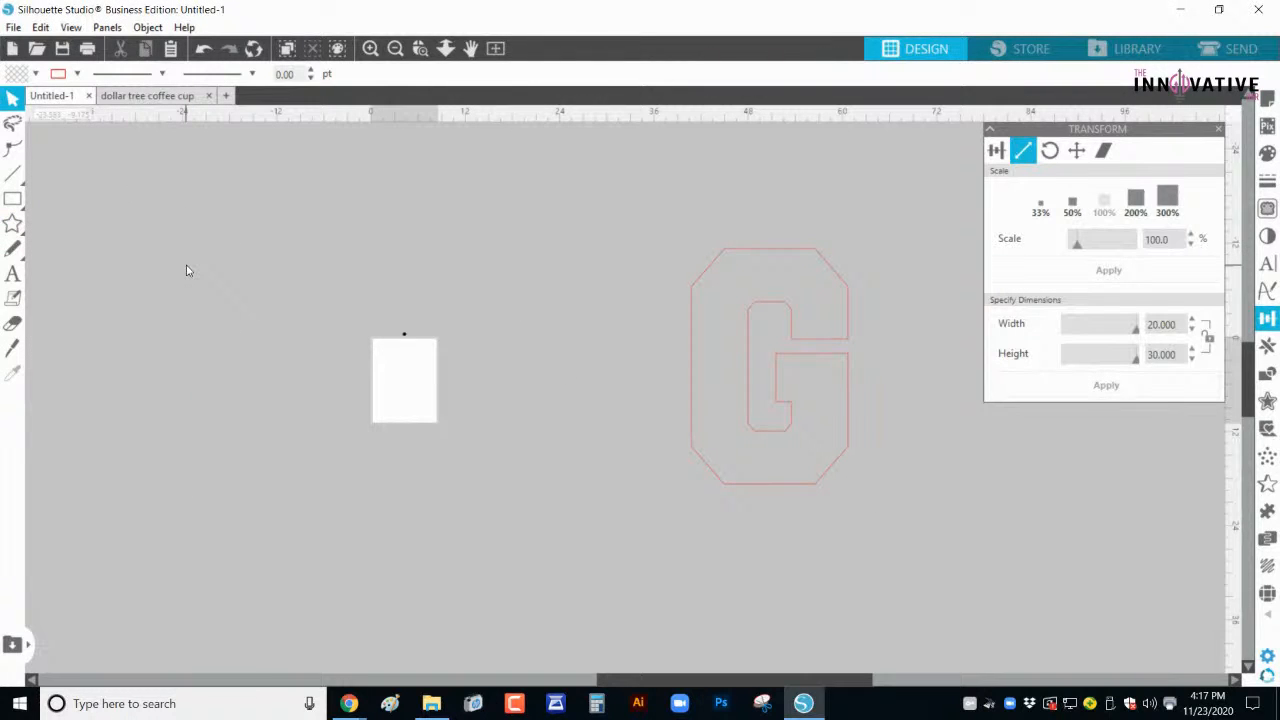
Step: Draw a rectangle about 10.61 by 17.93 in between the page and the letter G, and shift it slightly left and up
mouse_move(12, 201)
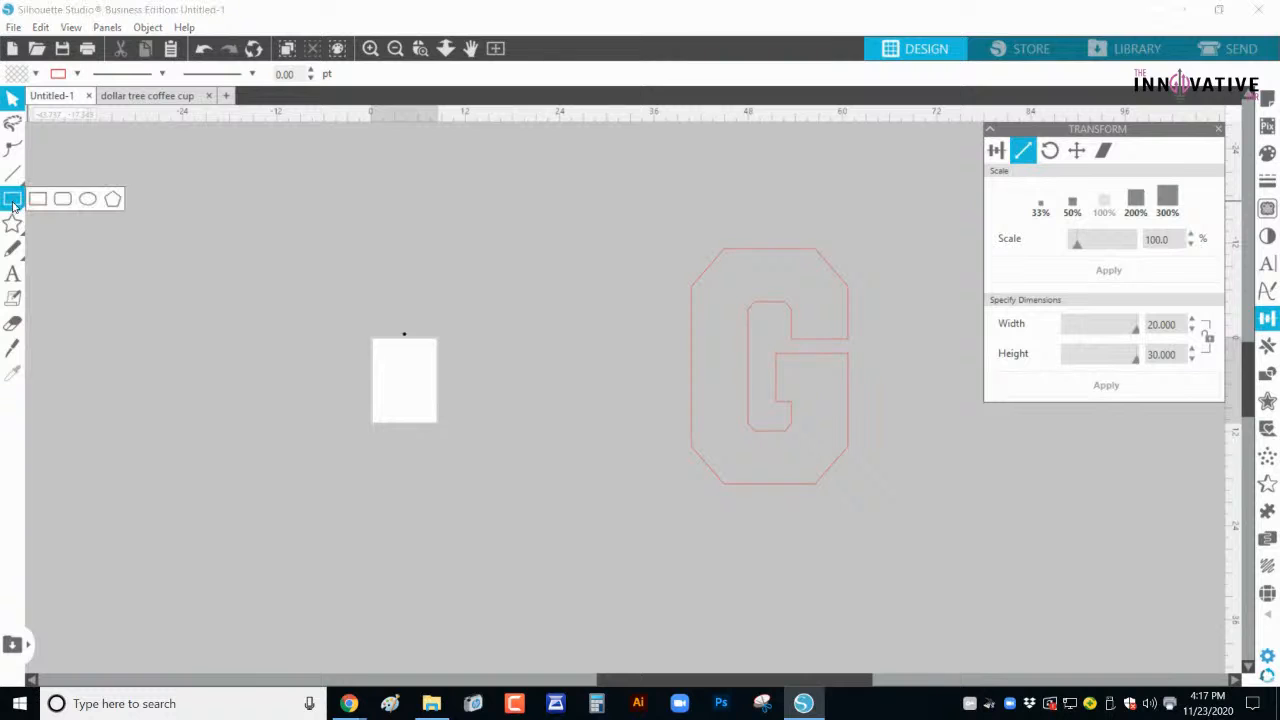
click(36, 203)
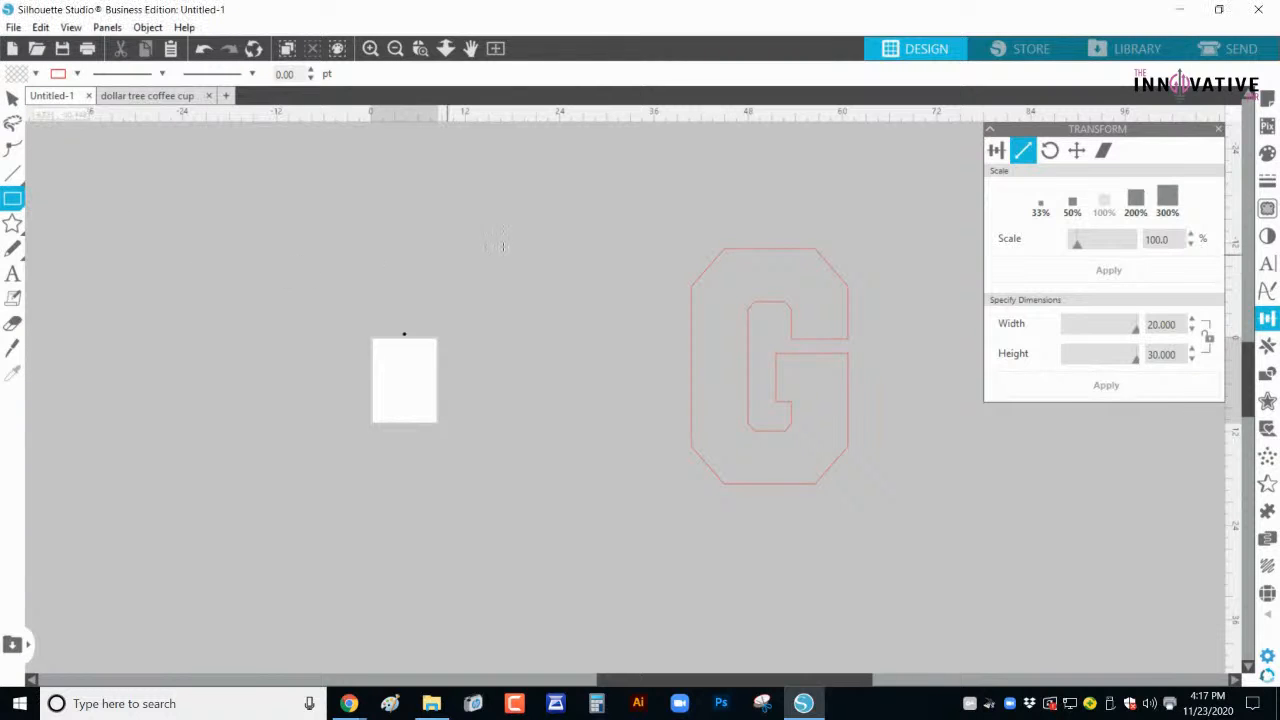
drag(503, 243, 588, 385)
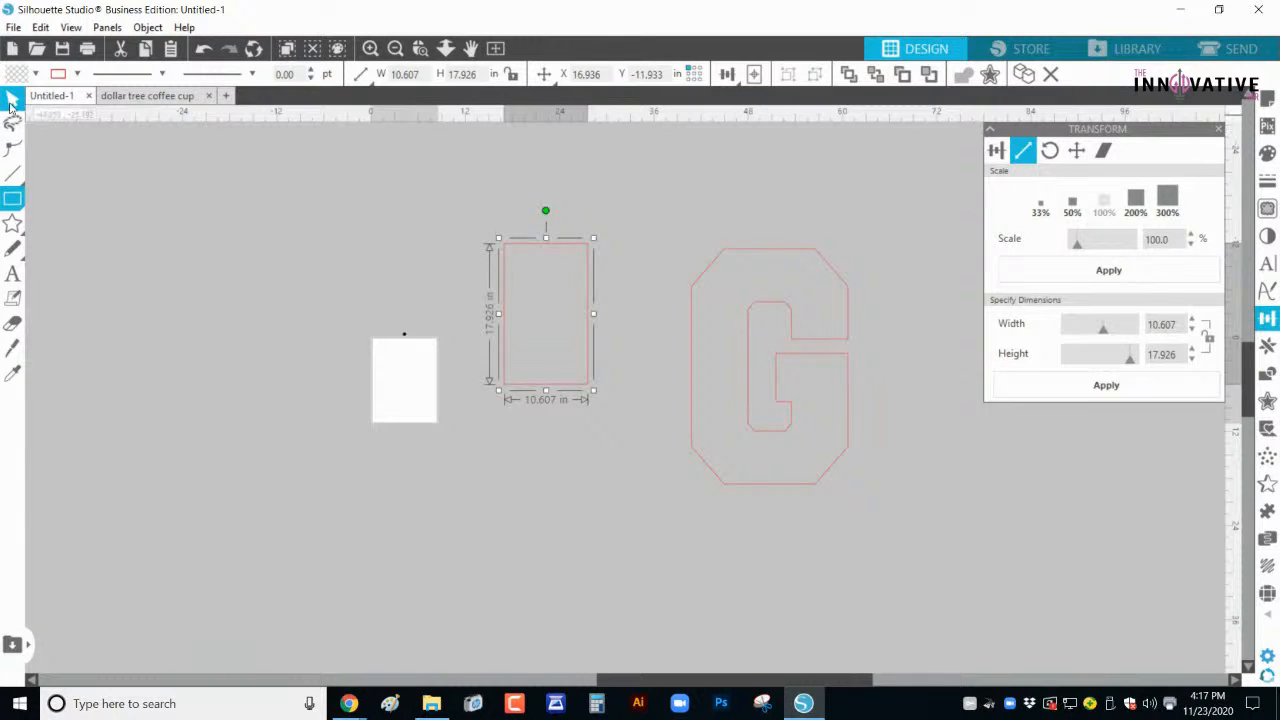
click(12, 100)
click(366, 252)
drag(540, 246, 510, 248)
click(510, 248)
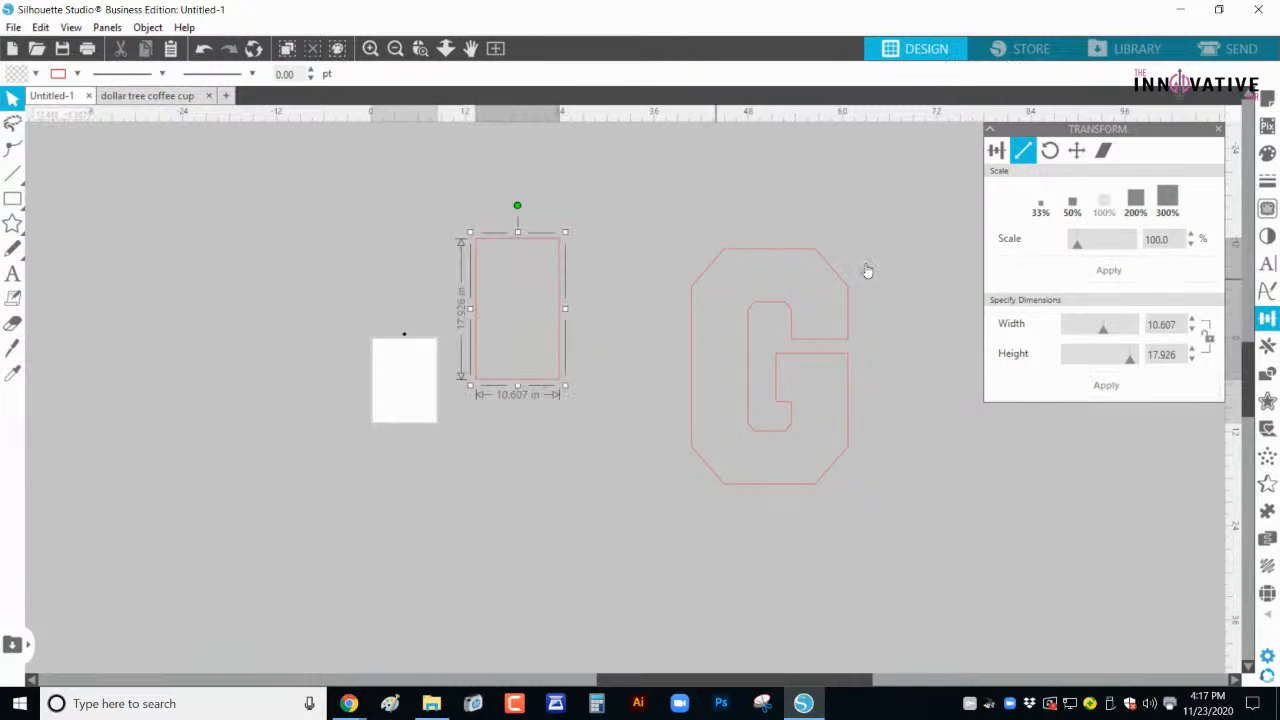
Step: Resize the new rectangle to 8.5 in wide and 11 in high, and reposition it above and to the right of the page
click(1144, 325)
text(8.5)
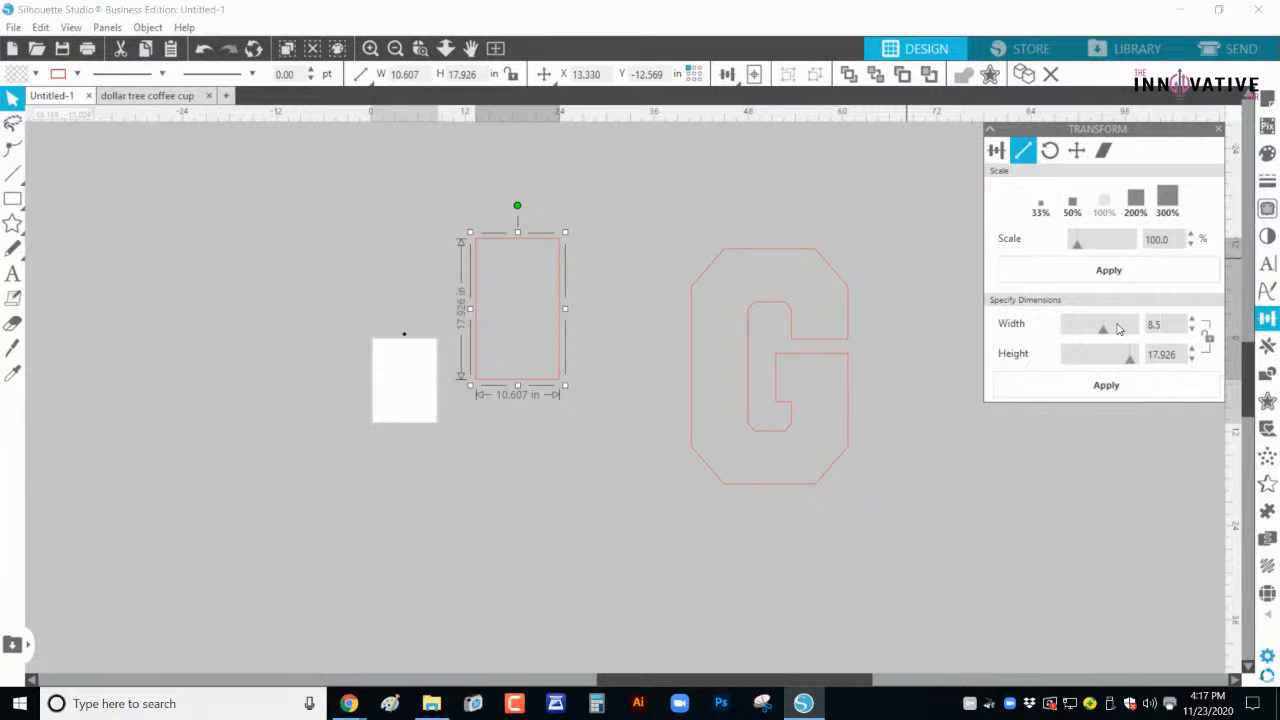
key(Tab)
key(BackSpace)
text(11.0)
key(Return)
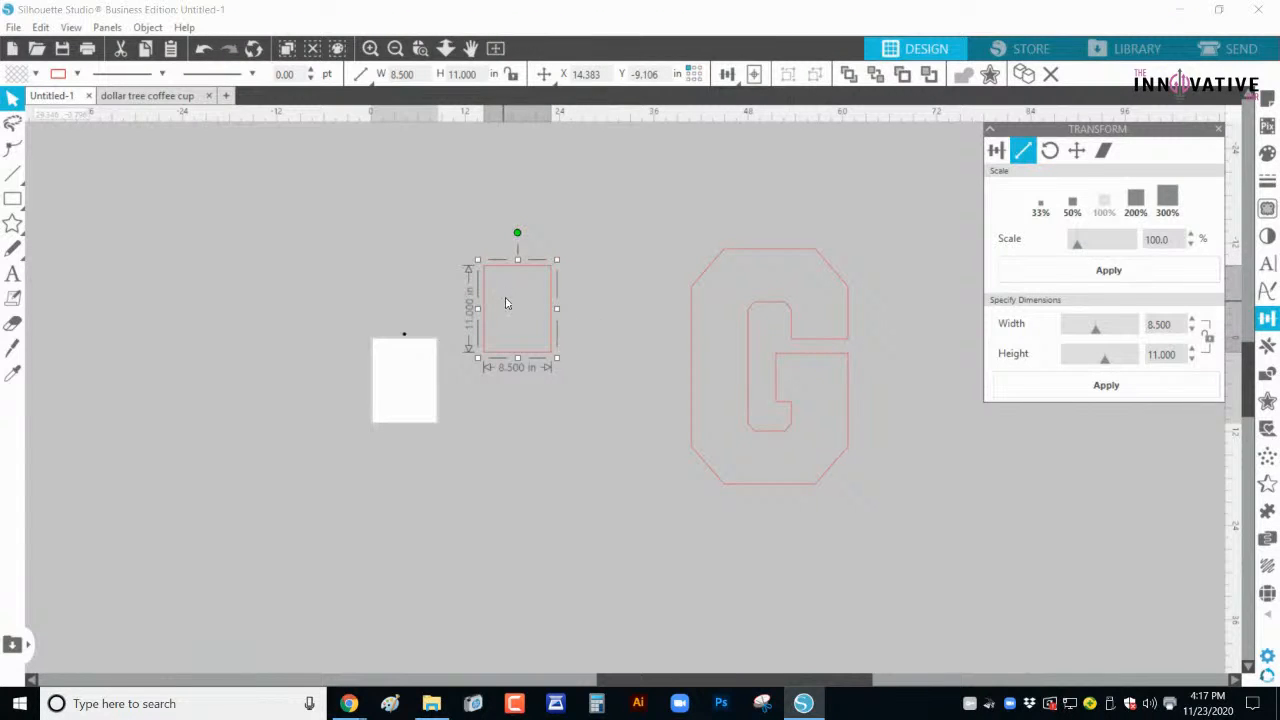
drag(517, 277, 457, 222)
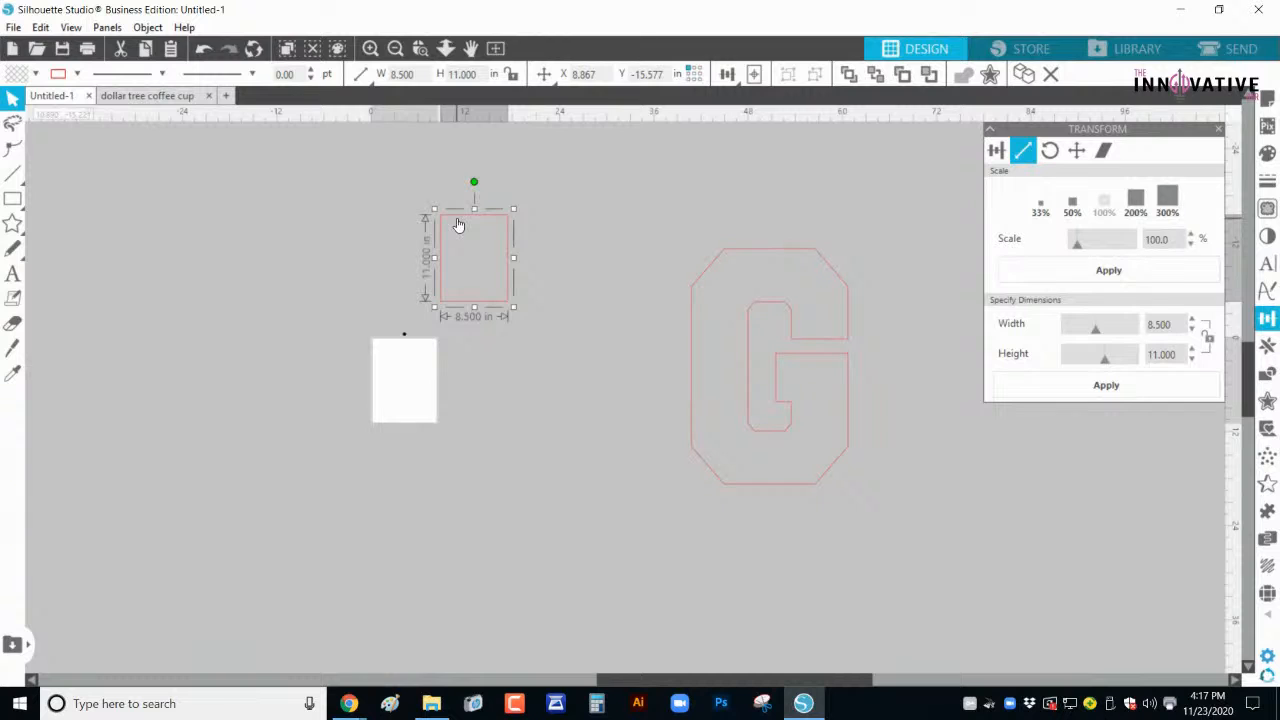
drag(472, 226, 518, 245)
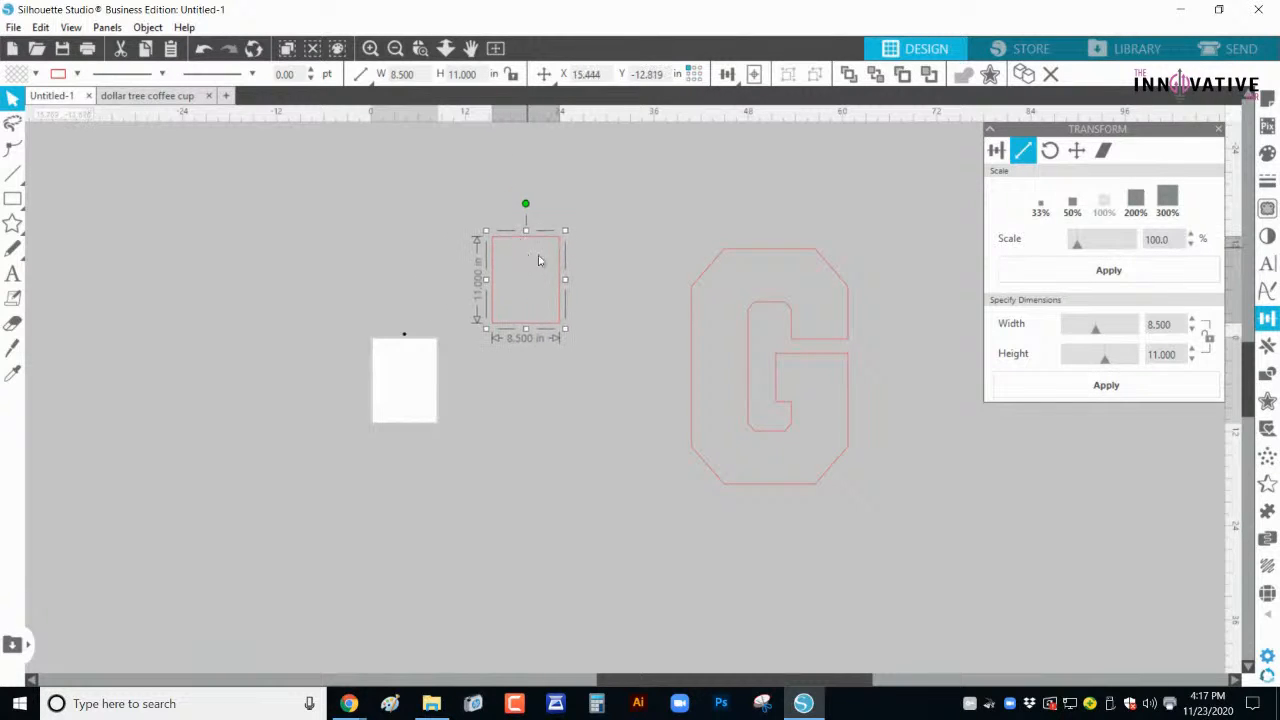
Step: Create an internal offset of 0.050 in with sharp corners inside the 8.5 by 11 in rectangle
click(1268, 403)
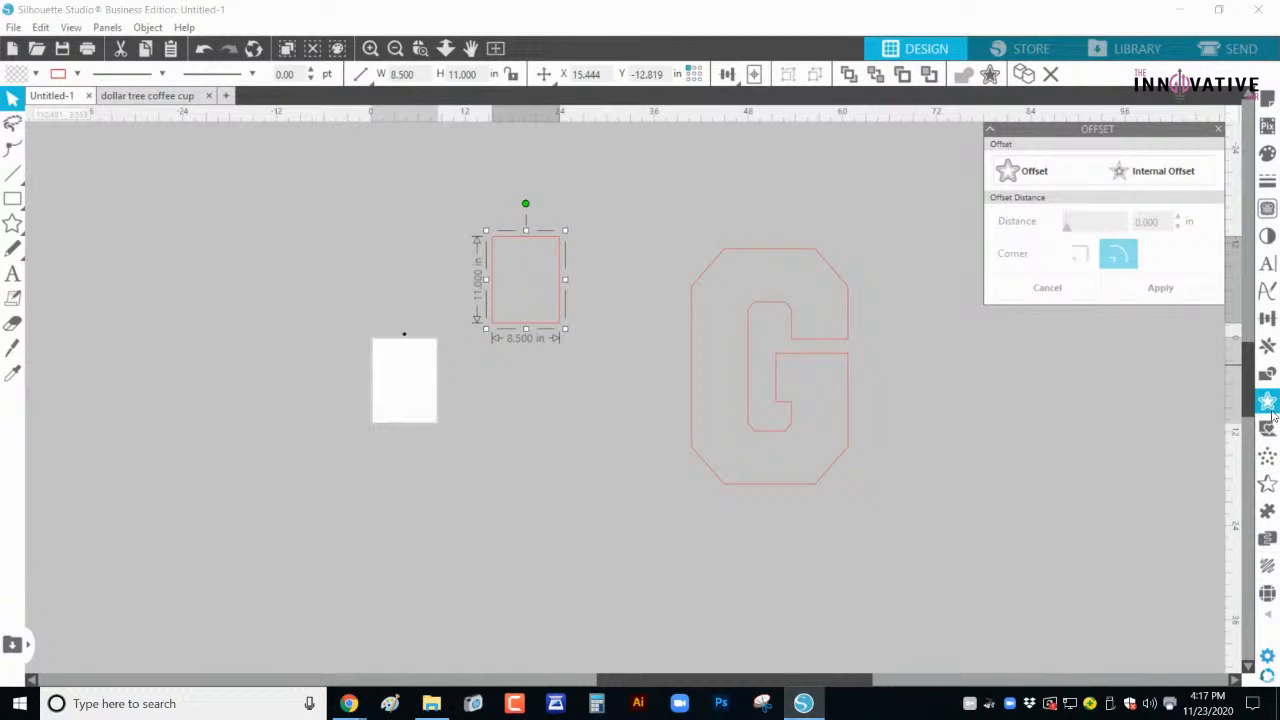
click(1160, 175)
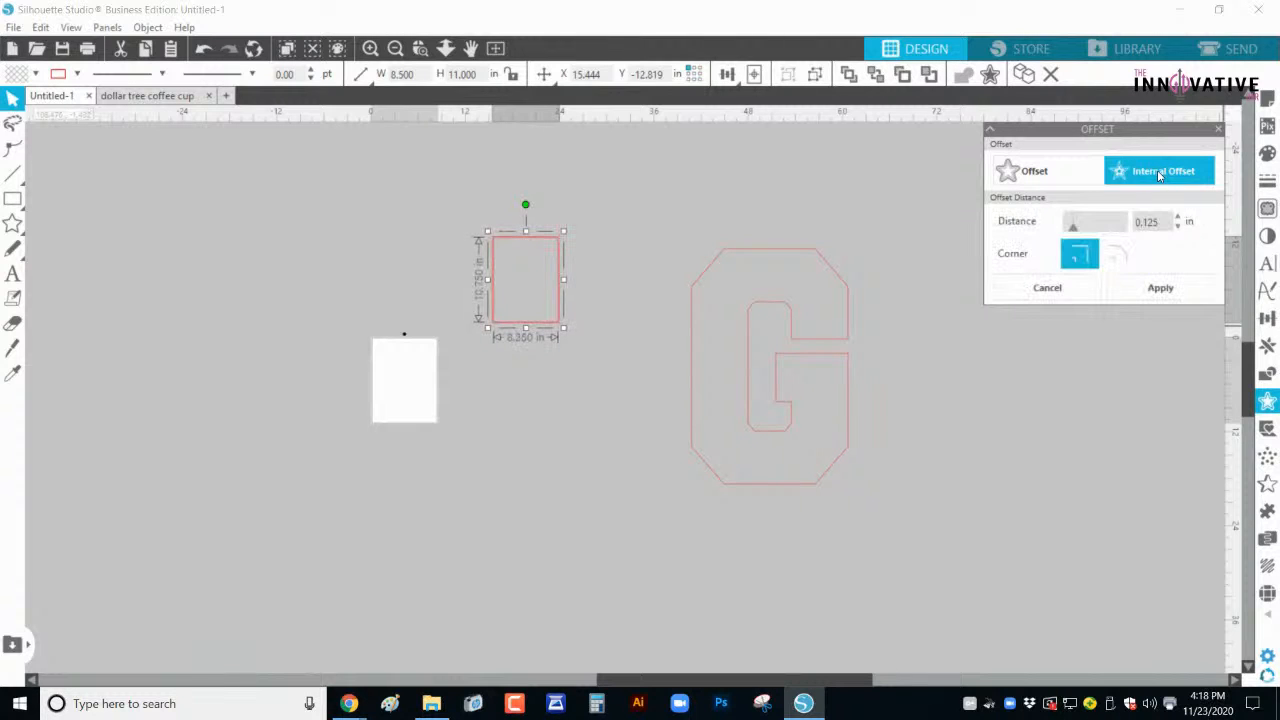
click(1177, 228)
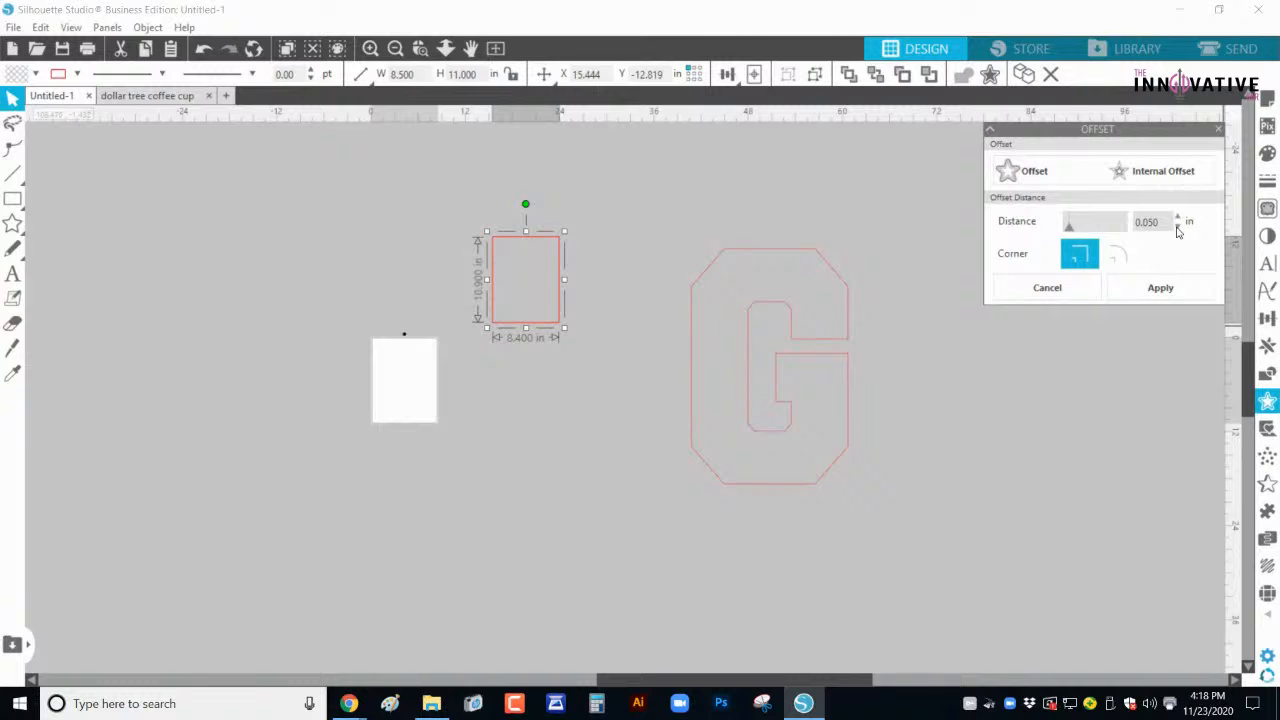
click(421, 50)
drag(492, 194, 617, 320)
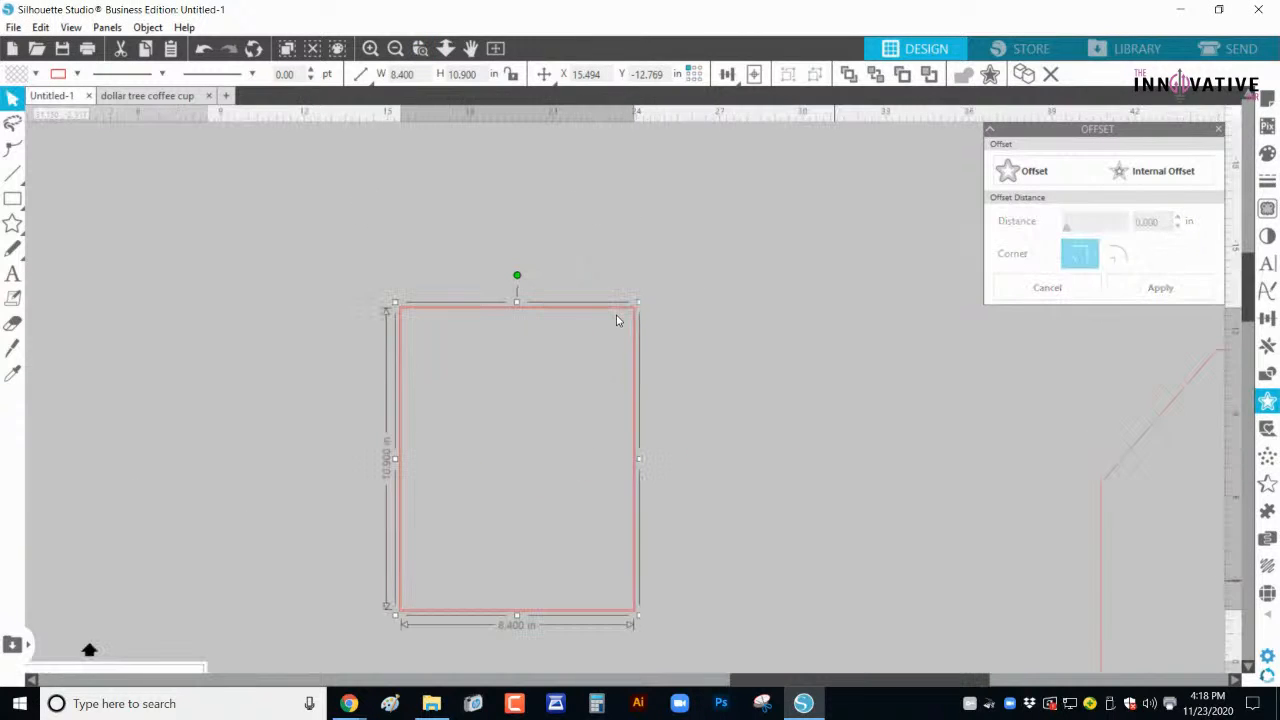
Step: Pull the inner offset rectangle apart from the original 8.5 by 11 in rectangle and delete the outer one
key(z)
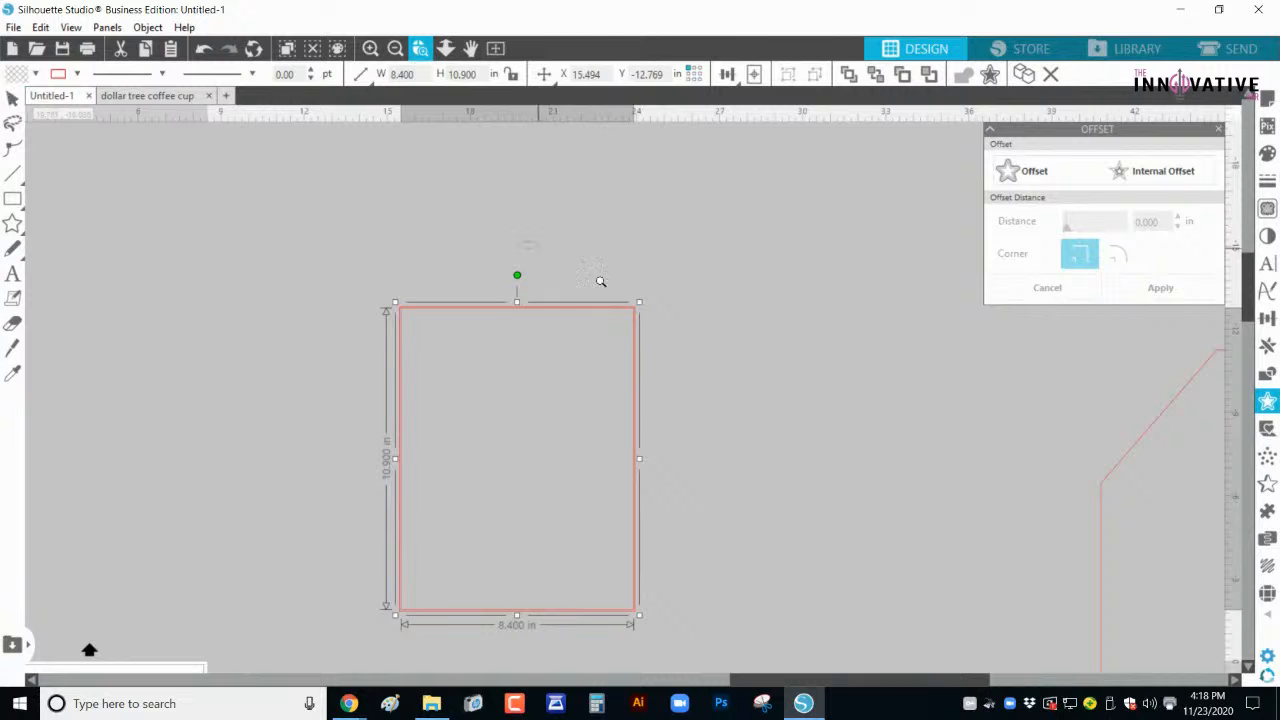
click(677, 414)
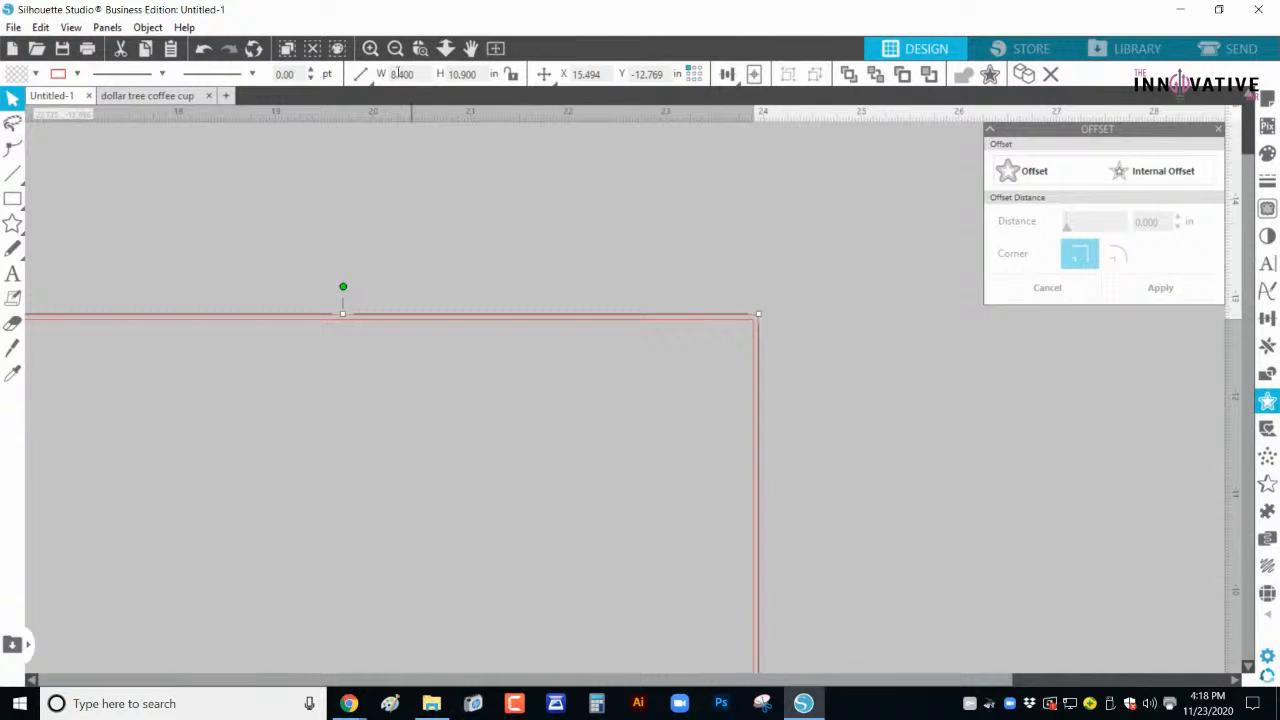
click(761, 255)
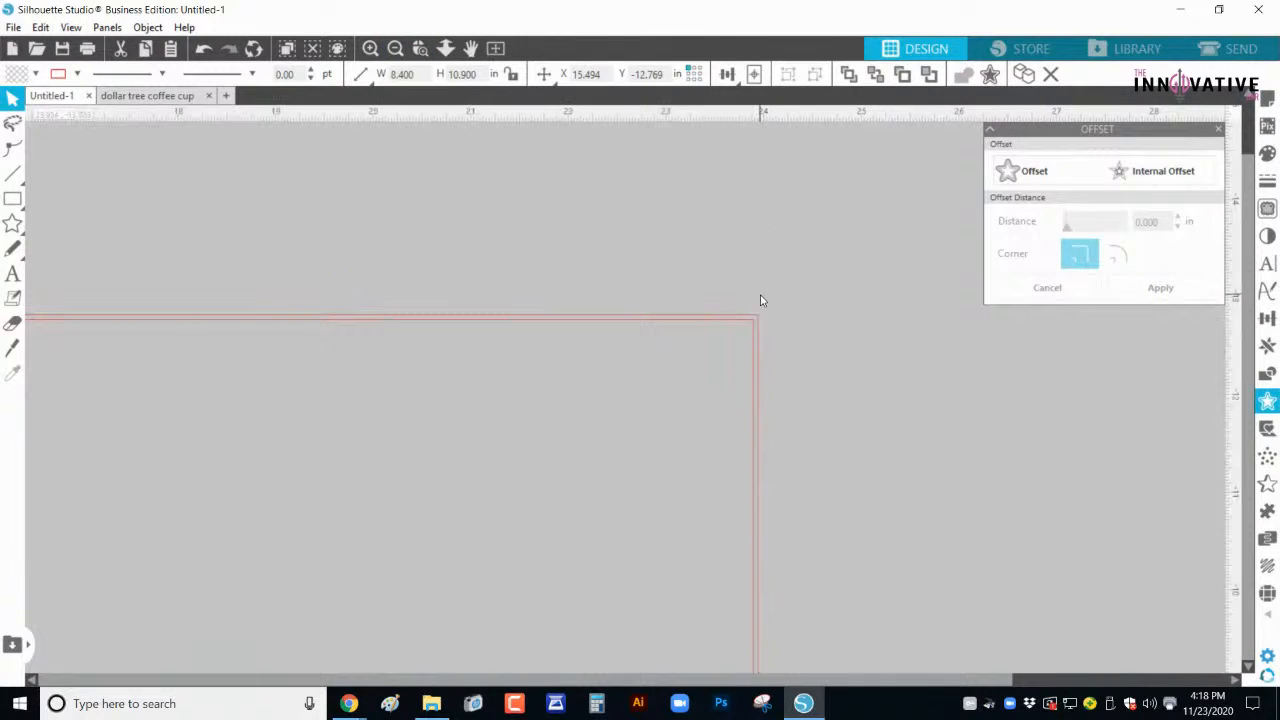
click(370, 48)
mouse_move(797, 297)
mouse_down()
mouse_move(782, 316)
mouse_move(591, 400)
mouse_move(594, 369)
mouse_up()
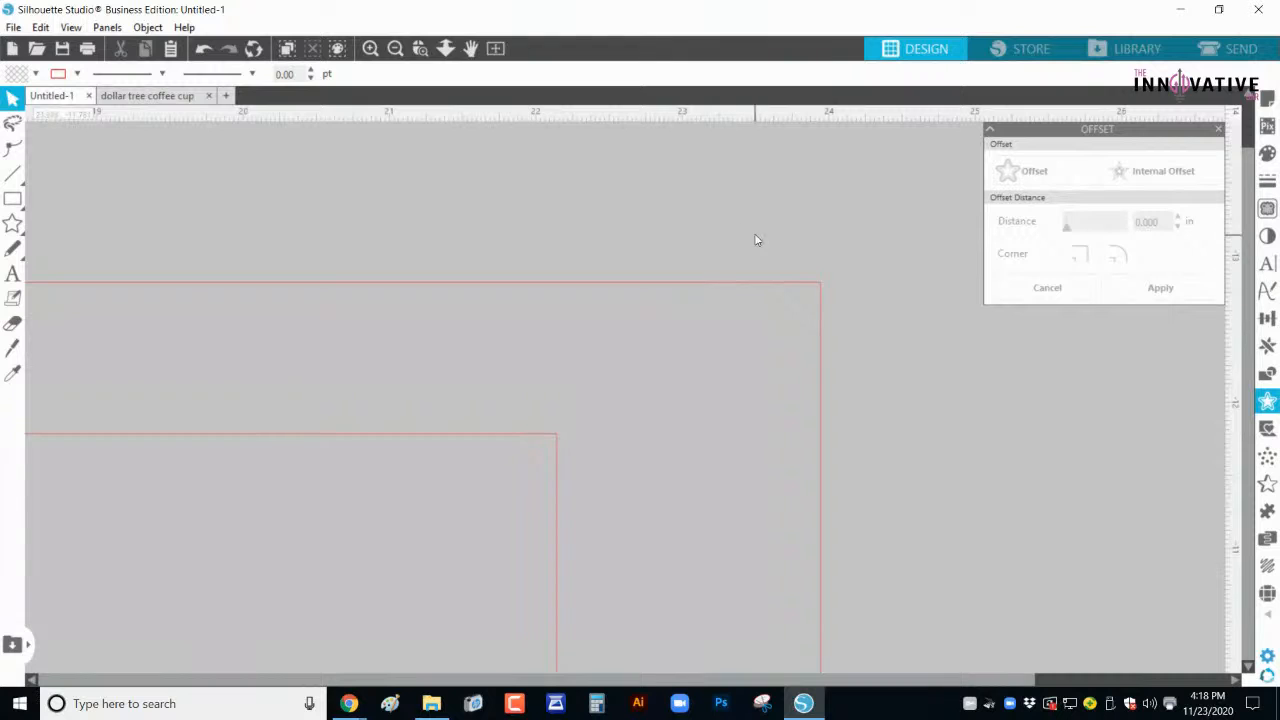
drag(756, 240, 811, 351)
key(Delete)
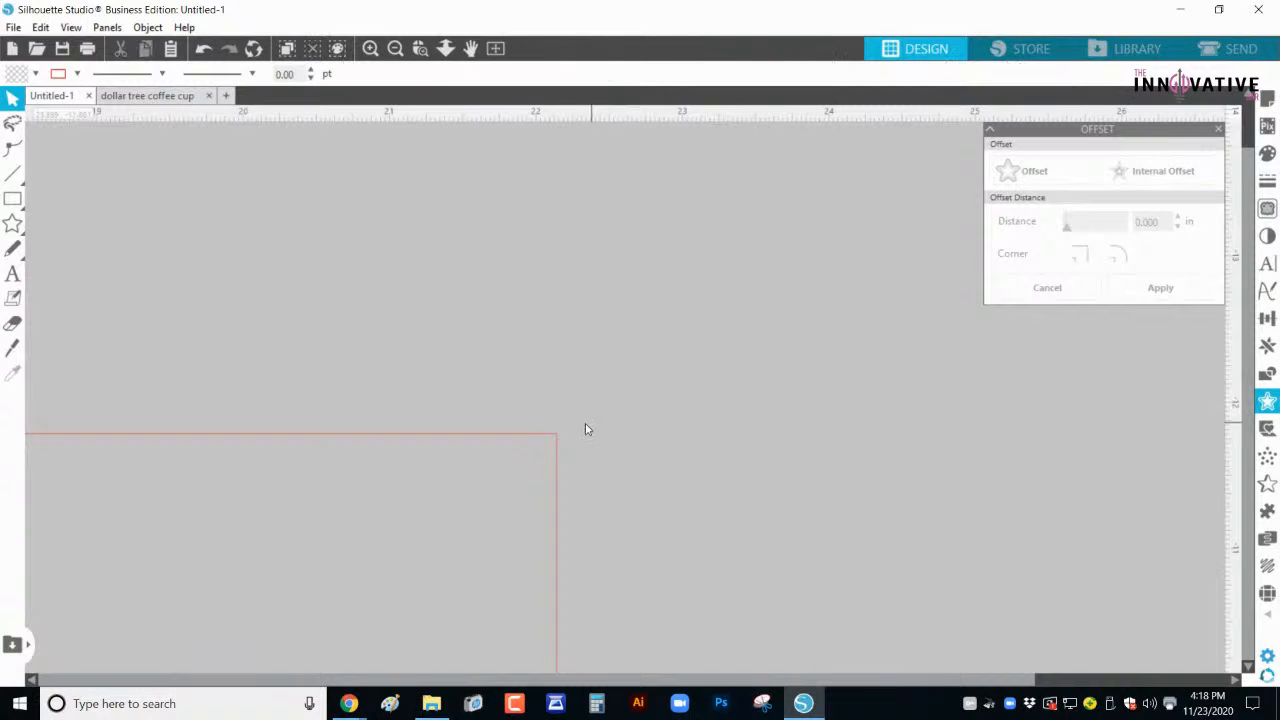
key(ctrl+z)
key(ctrl+z)
Step: Move the remaining offset rectangle to the upper left of the letter G, at about X 24.44 in and Y -16.3 in
click(400, 52)
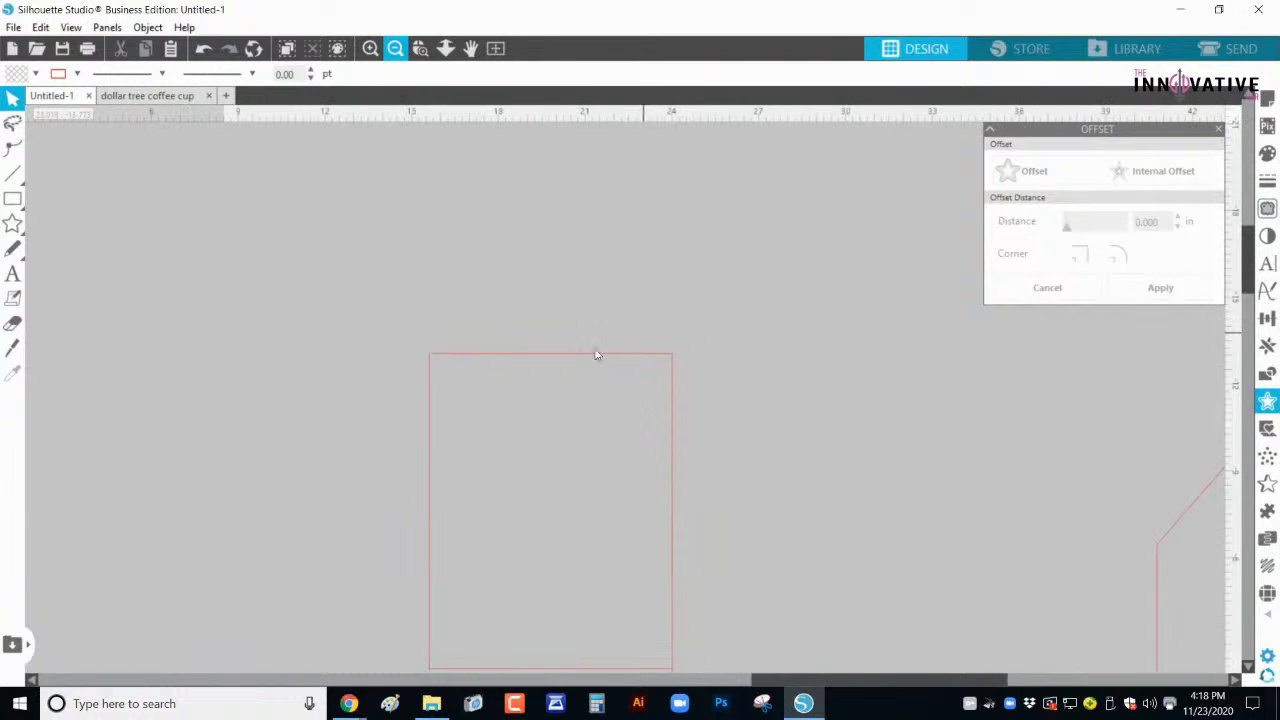
drag(599, 354, 699, 294)
click(461, 153)
click(395, 48)
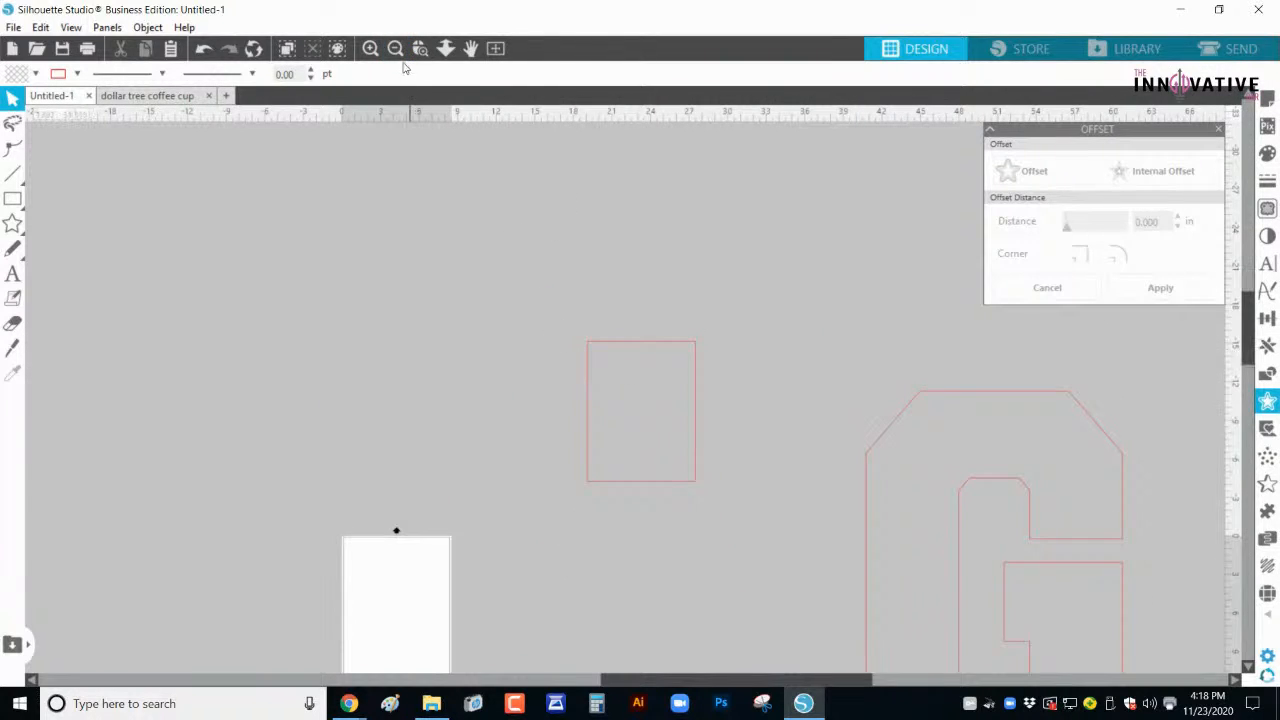
click(395, 48)
drag(664, 361, 739, 363)
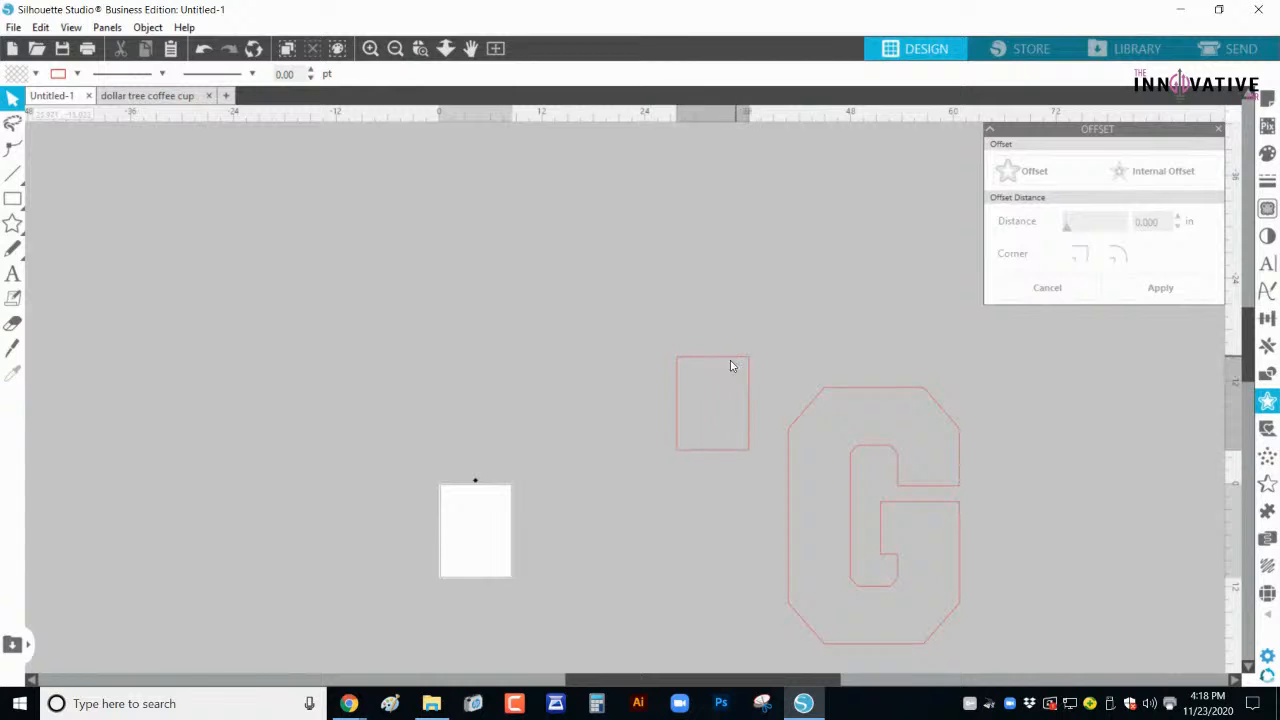
drag(742, 563, 454, 506)
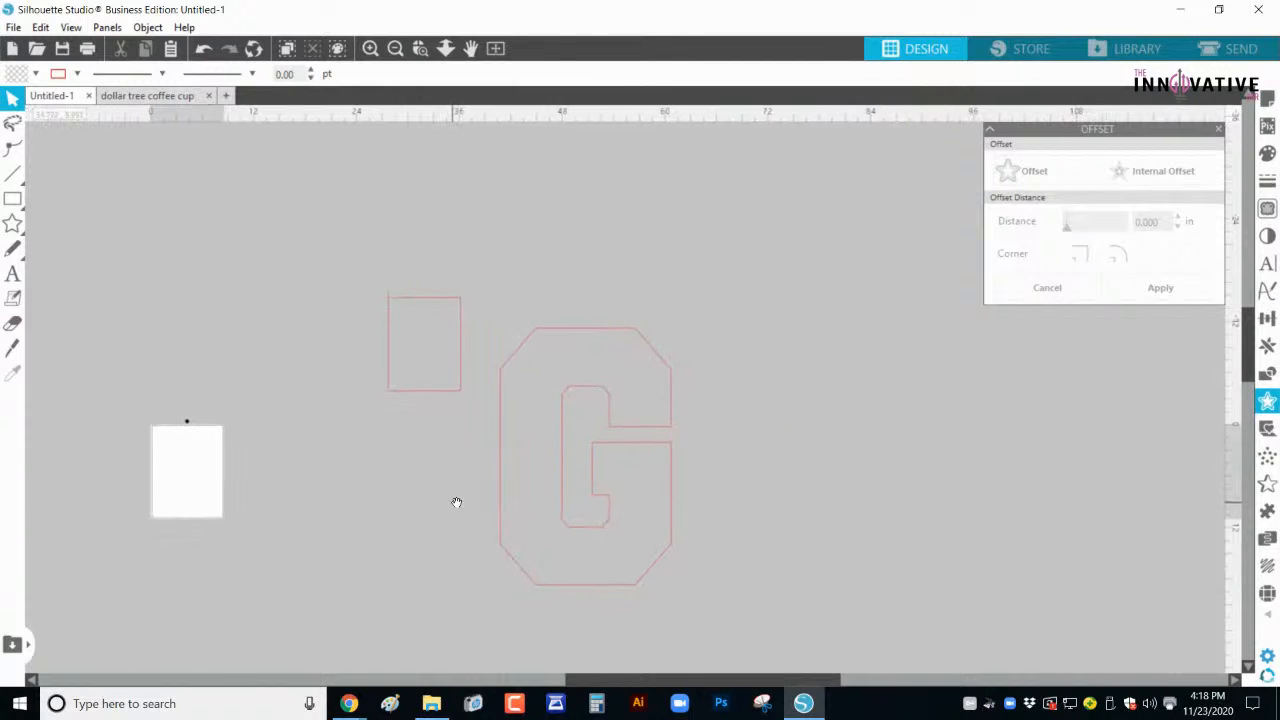
drag(454, 303, 449, 337)
click(628, 569)
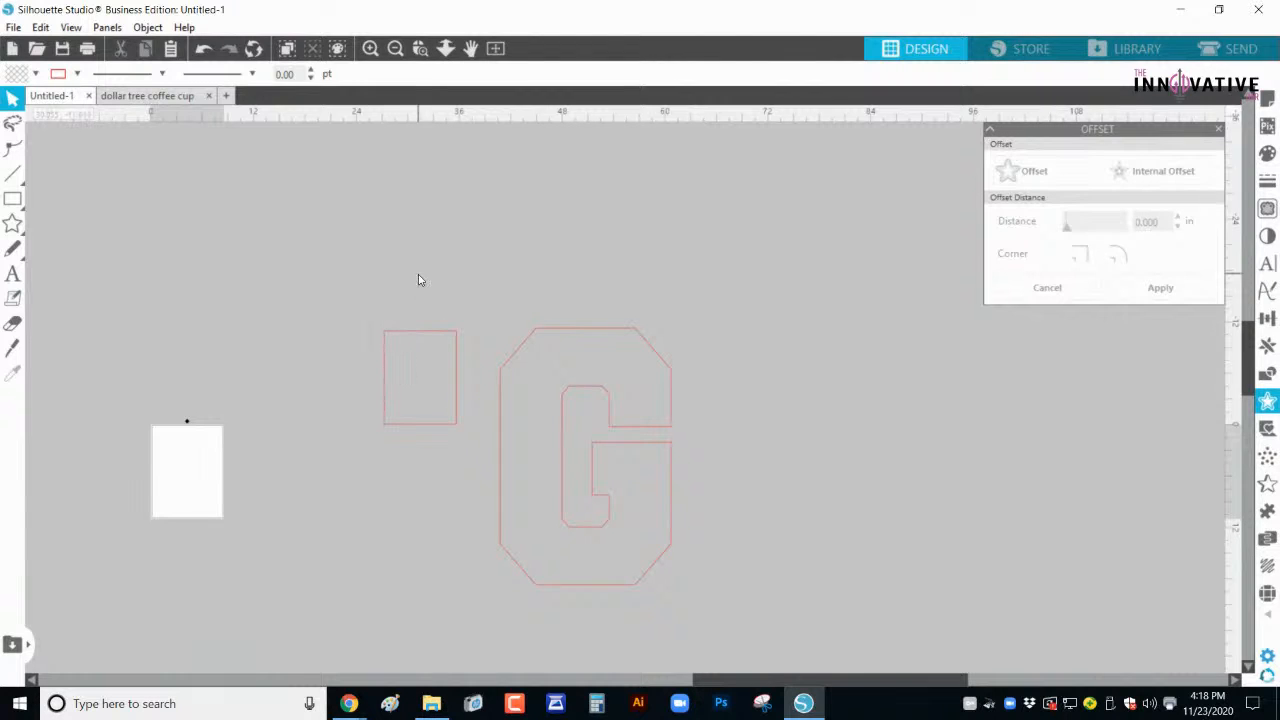
drag(408, 337, 384, 292)
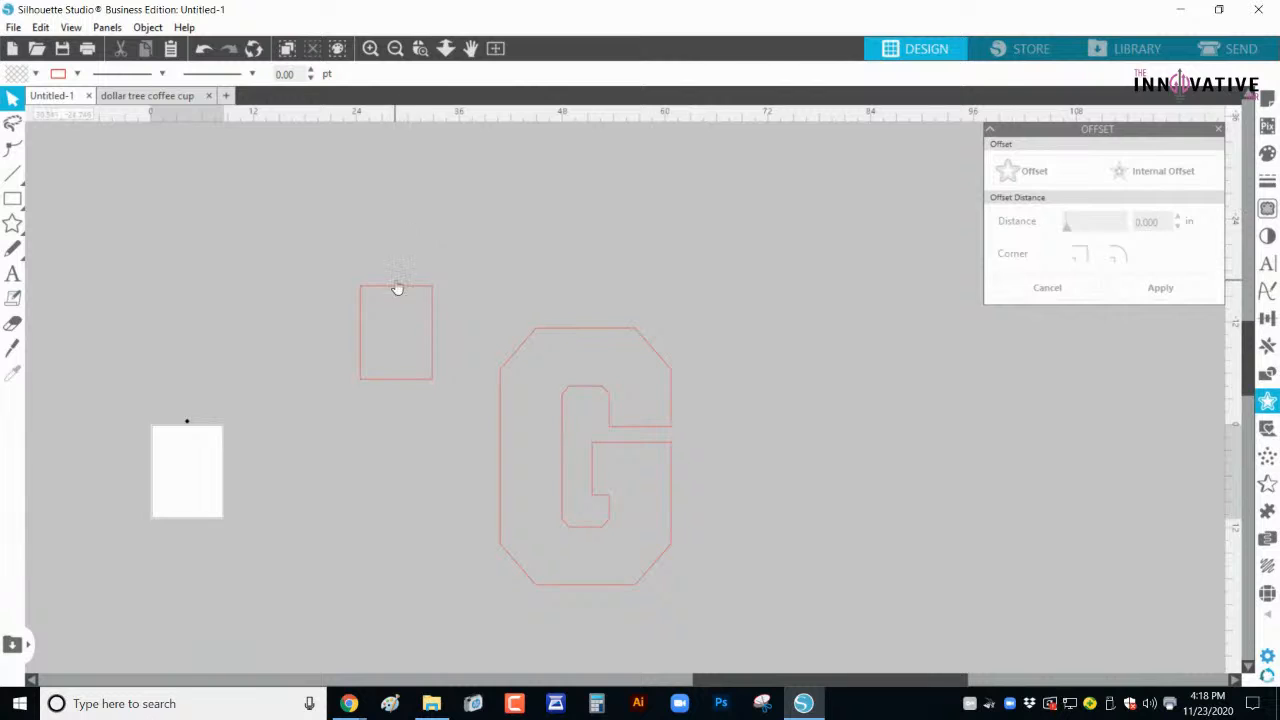
click(397, 288)
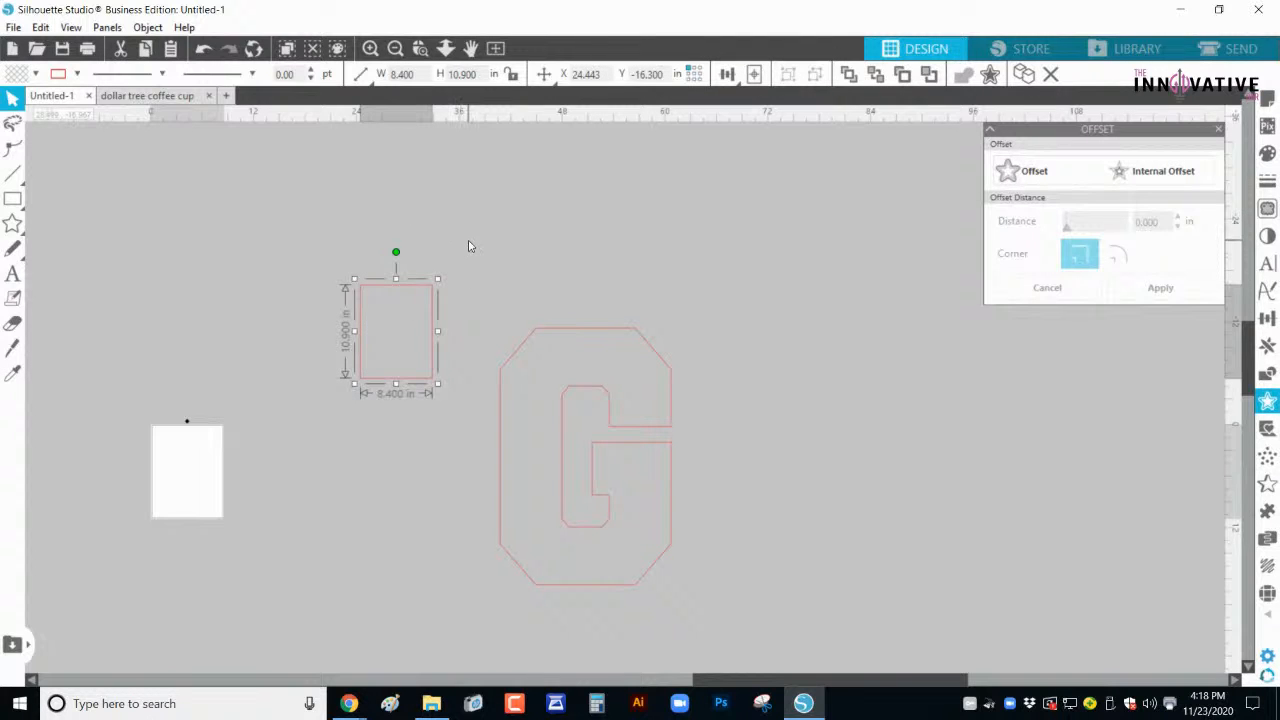
Step: Duplicate the offset rectangle directly to its right, and shift the letter G down and right to clear the copy
key(i)
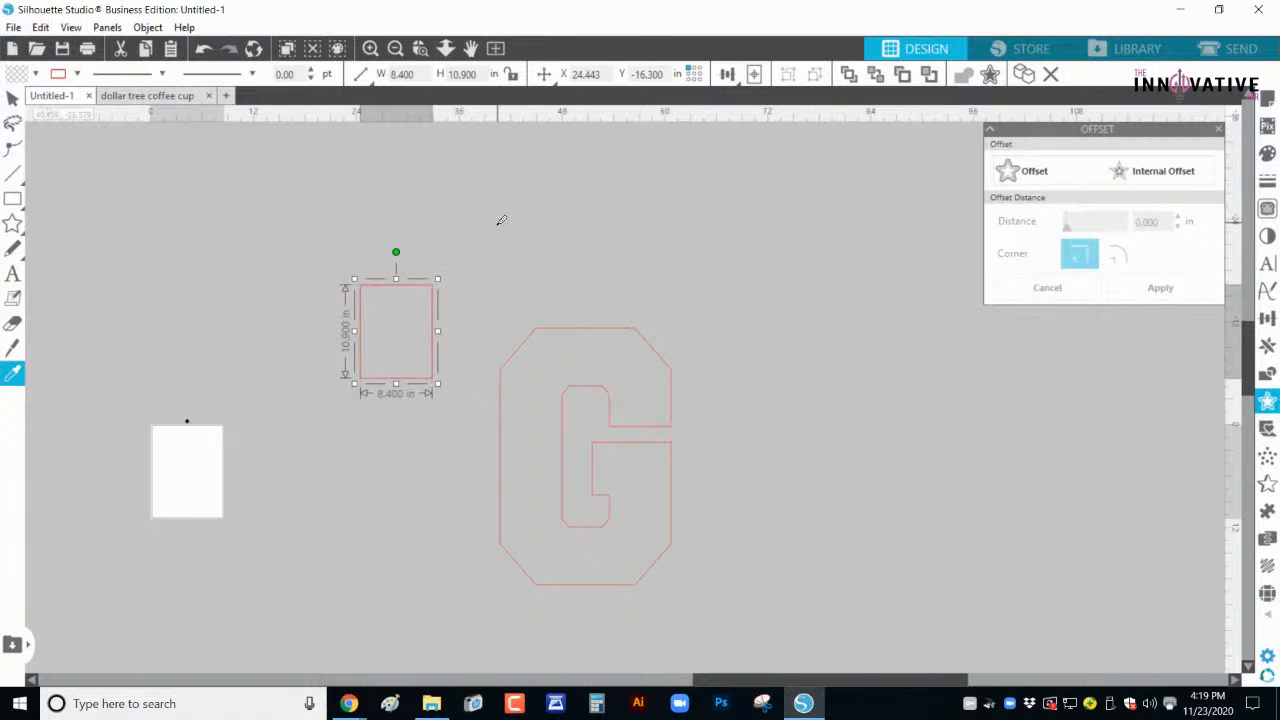
key(ctrl+d)
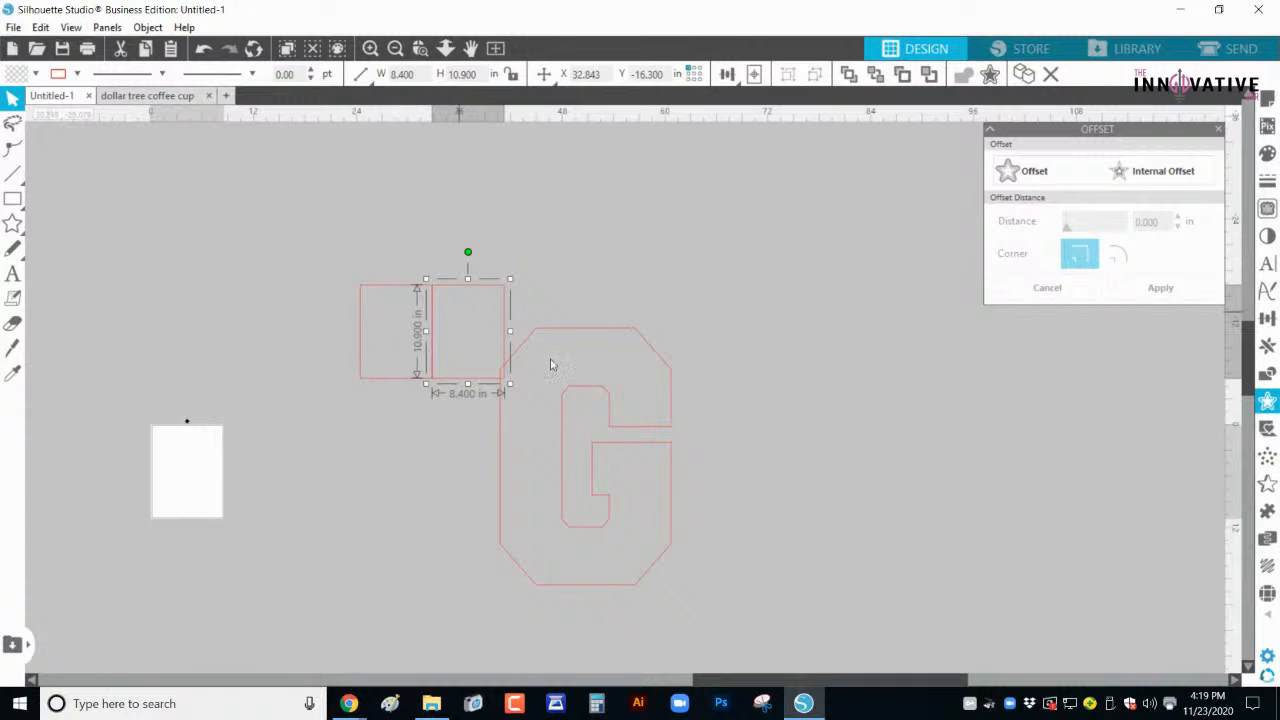
drag(568, 337, 611, 374)
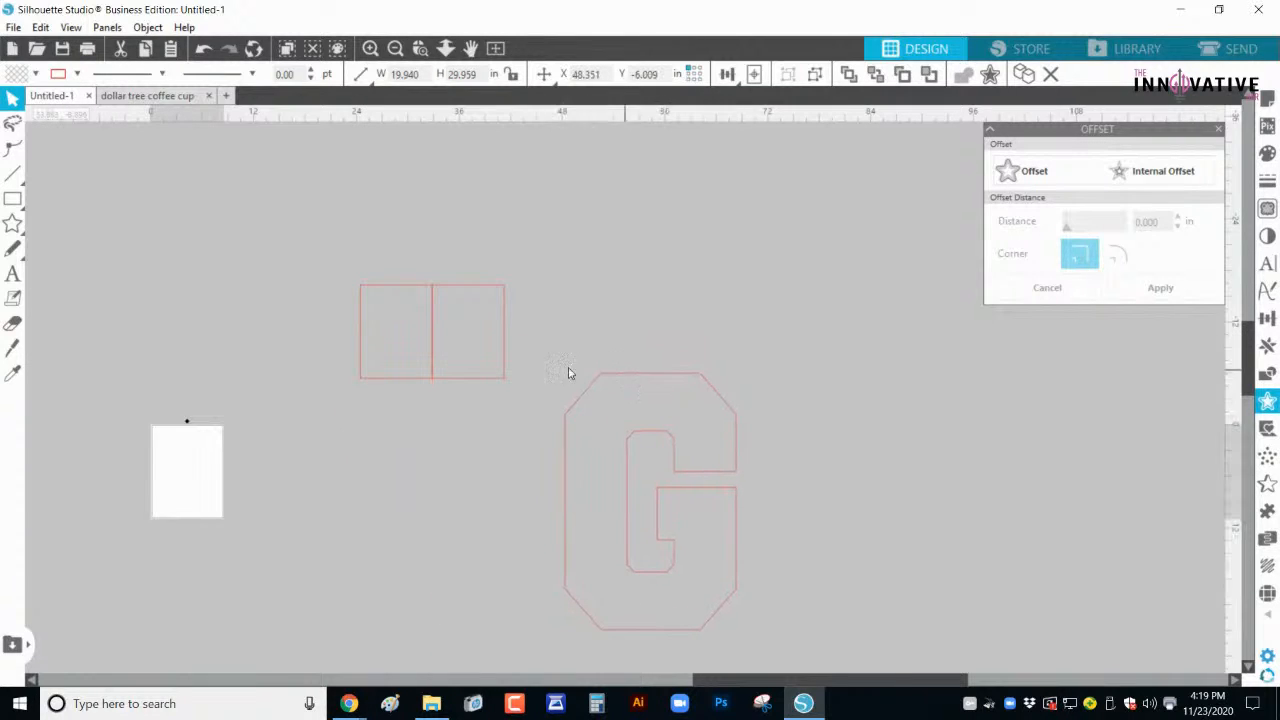
Step: Duplicate the second rectangle to its right to make a row of three, and move the letter G further right and up
click(484, 311)
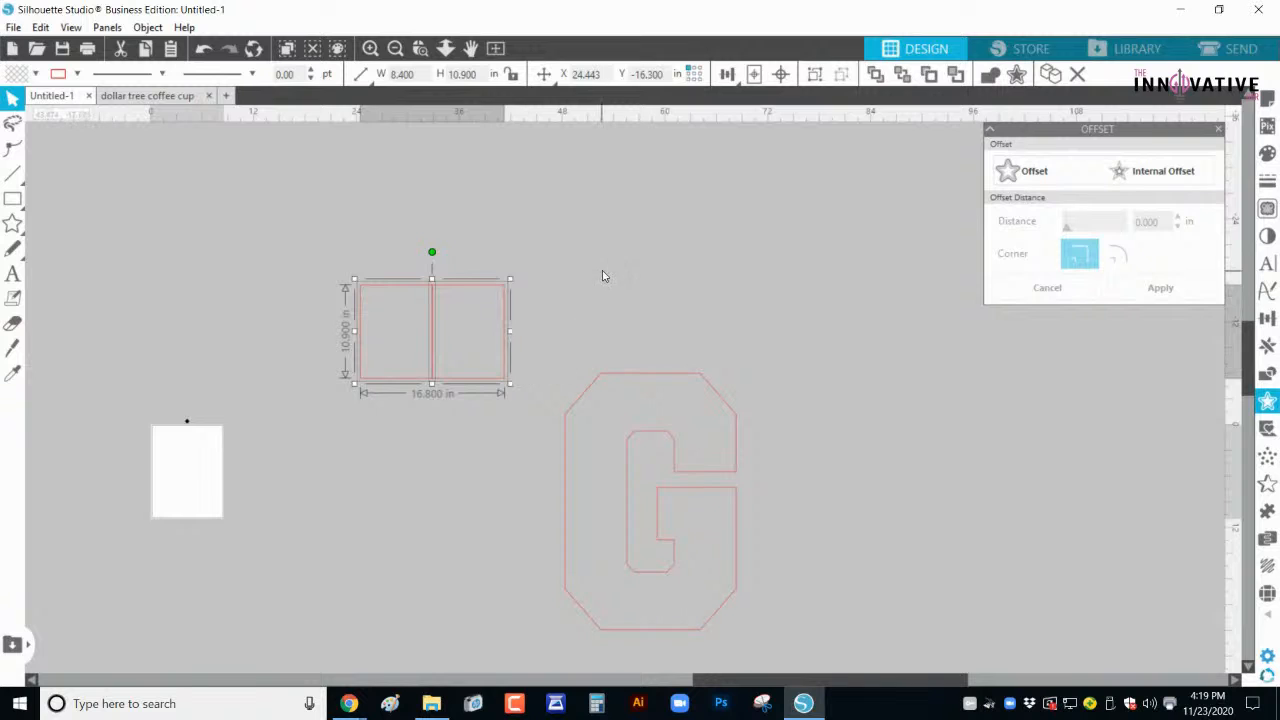
click(572, 264)
click(481, 321)
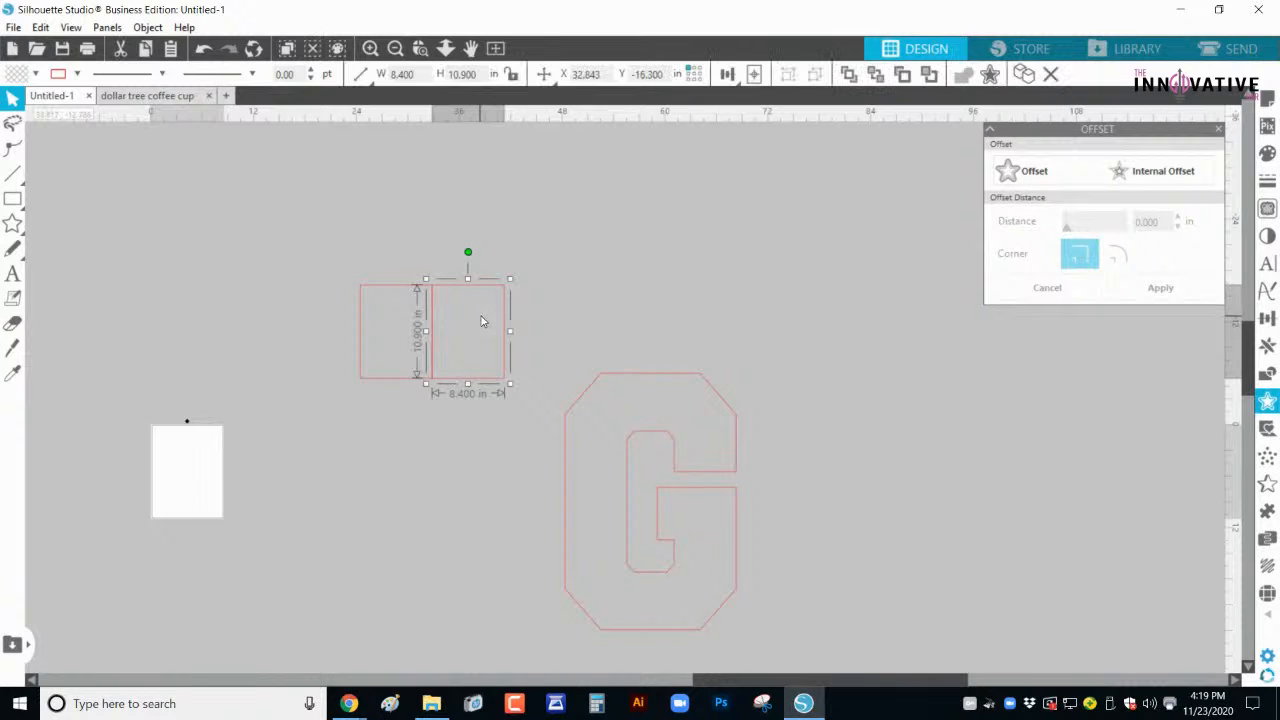
key(i)
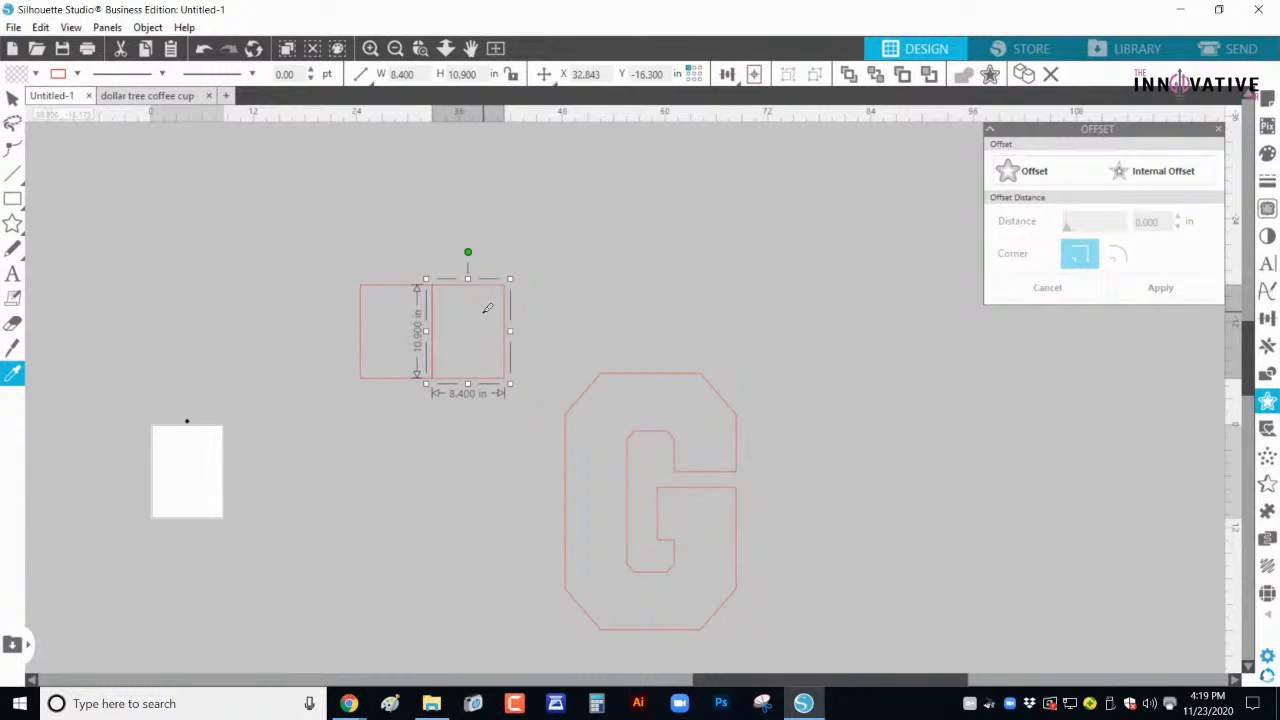
key(ctrl+d)
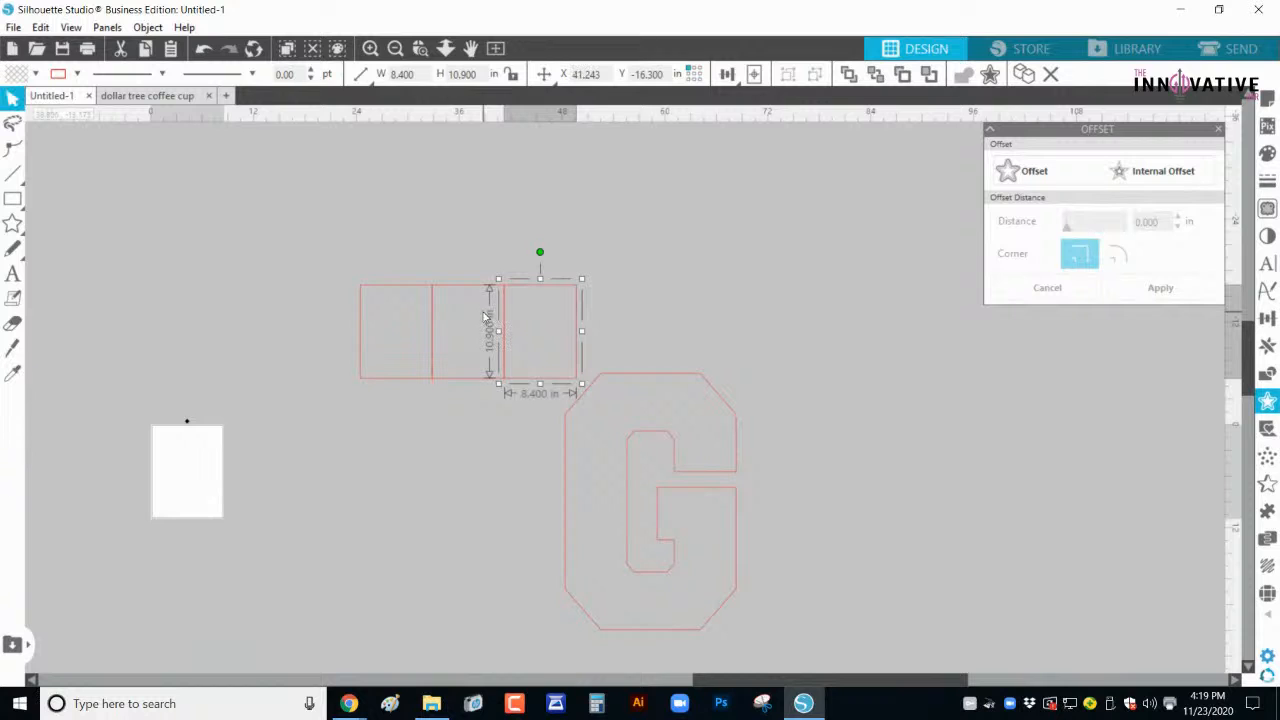
drag(691, 397, 805, 305)
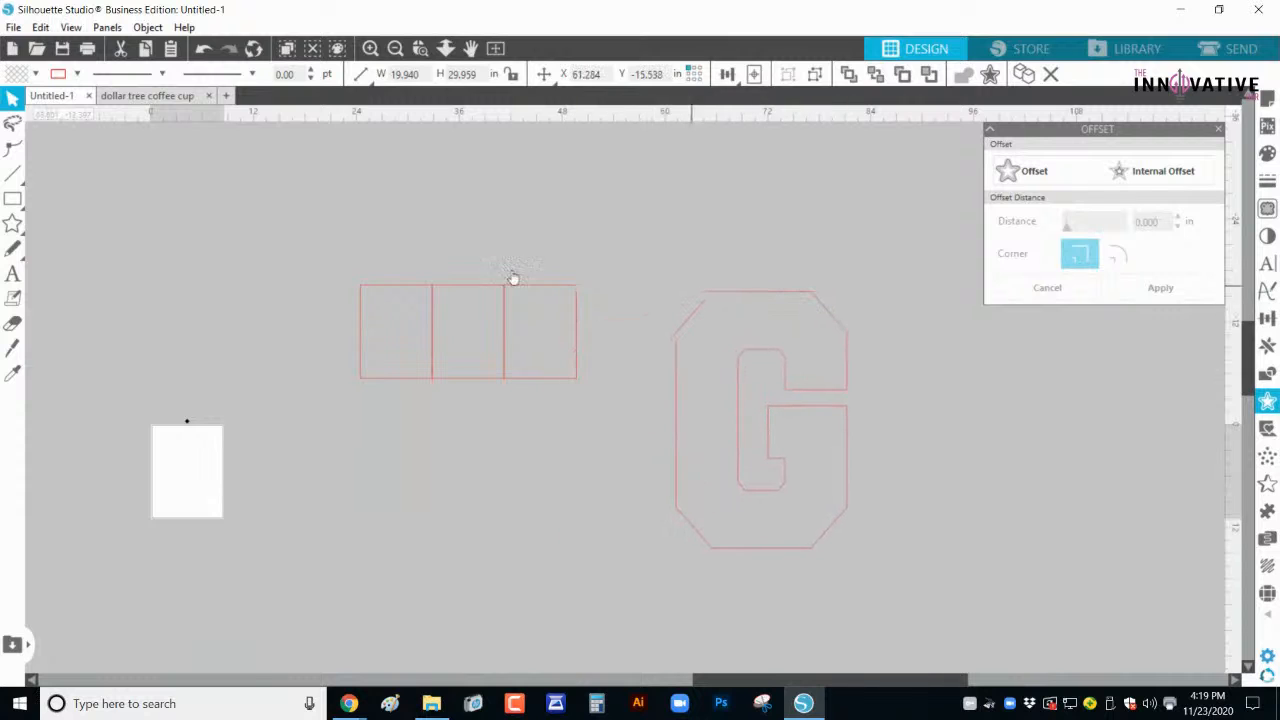
Step: Duplicate the row of three rectangles twice downward into a three-by-three grid, and place the letter G roughly centred over it
drag(293, 301, 570, 310)
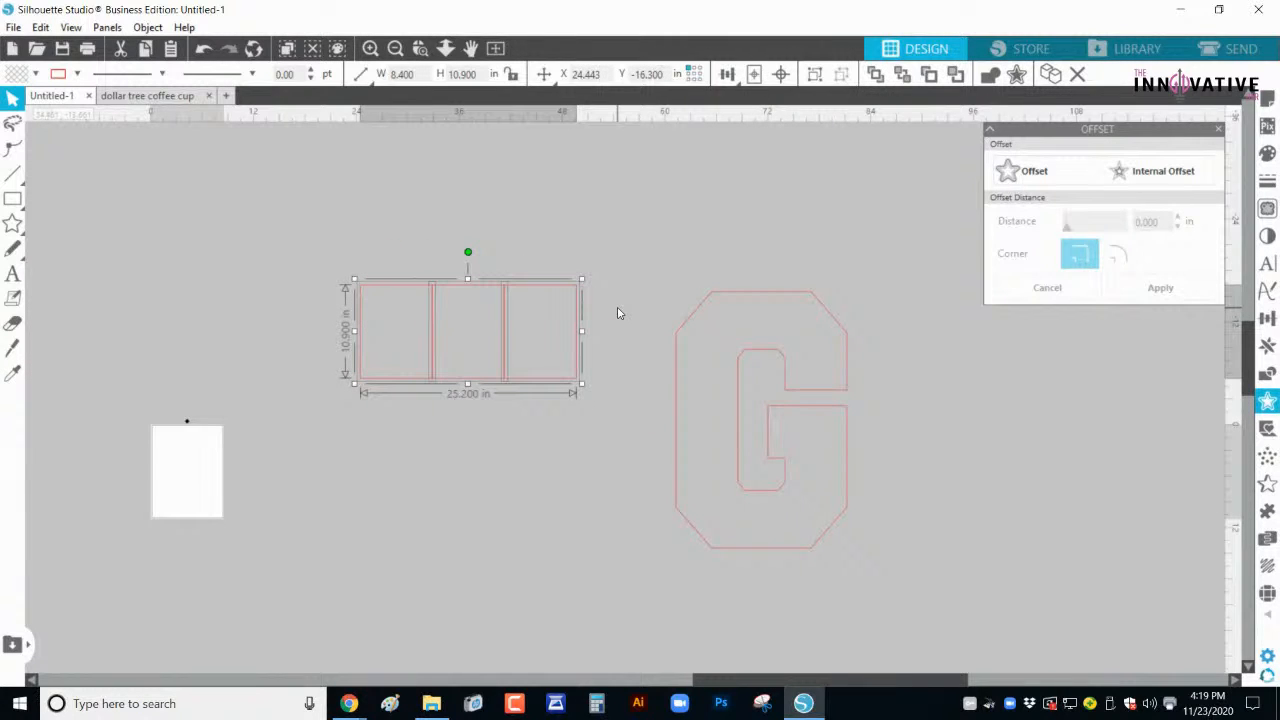
key(i)
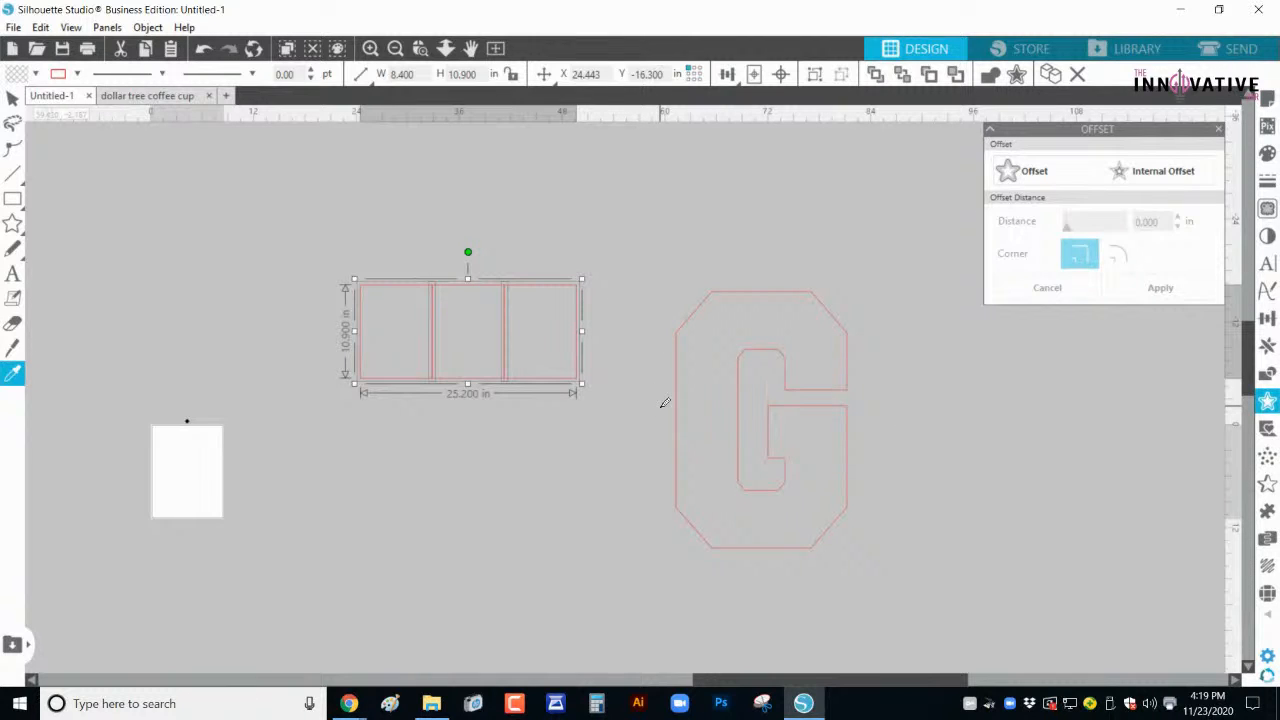
key(ctrl+d)
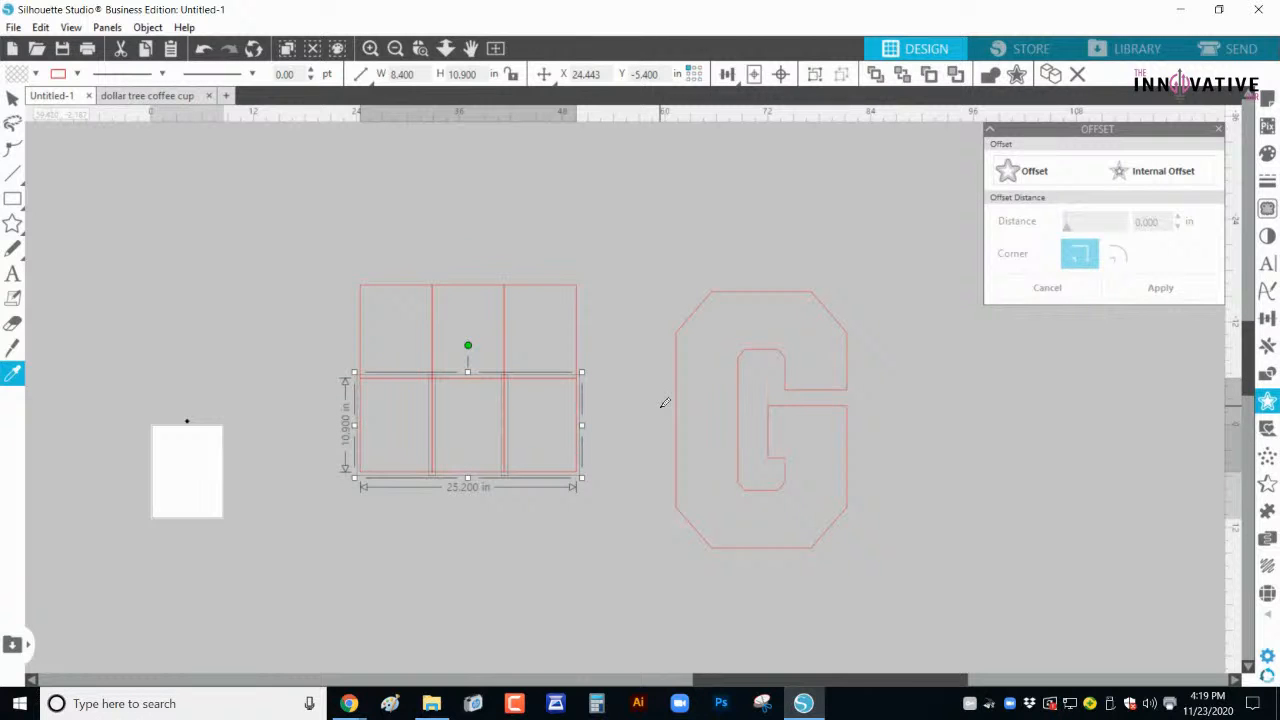
key(ctrl+d)
key(v)
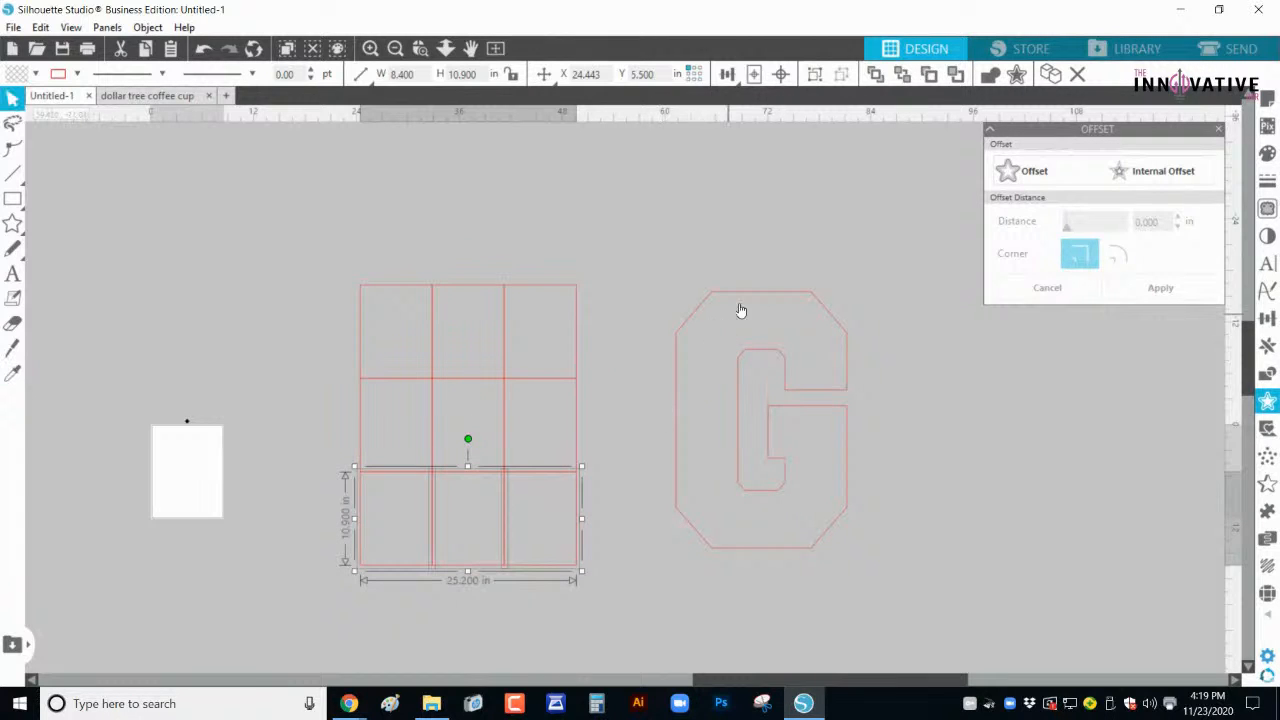
drag(748, 294, 458, 300)
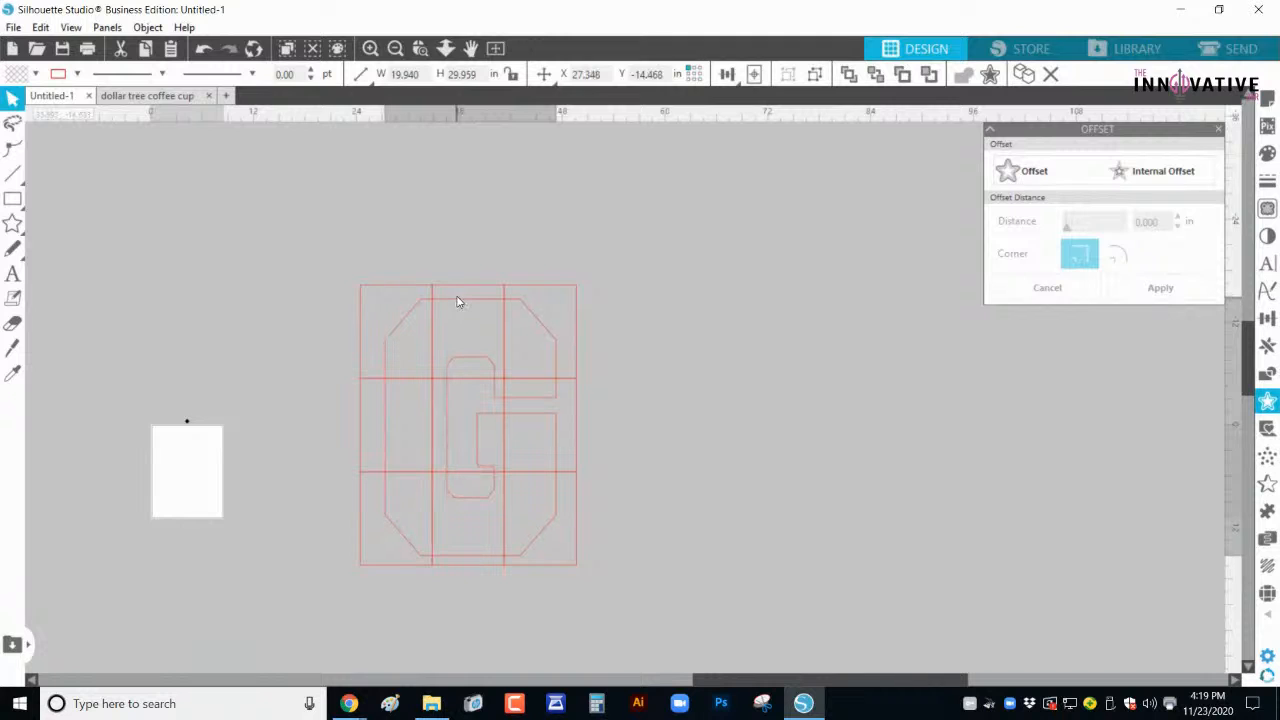
click(773, 430)
Step: Select the grid and letter G together, try Subtract and undo it, and apply Divide to the overlapping shapes instead
drag(303, 250, 638, 612)
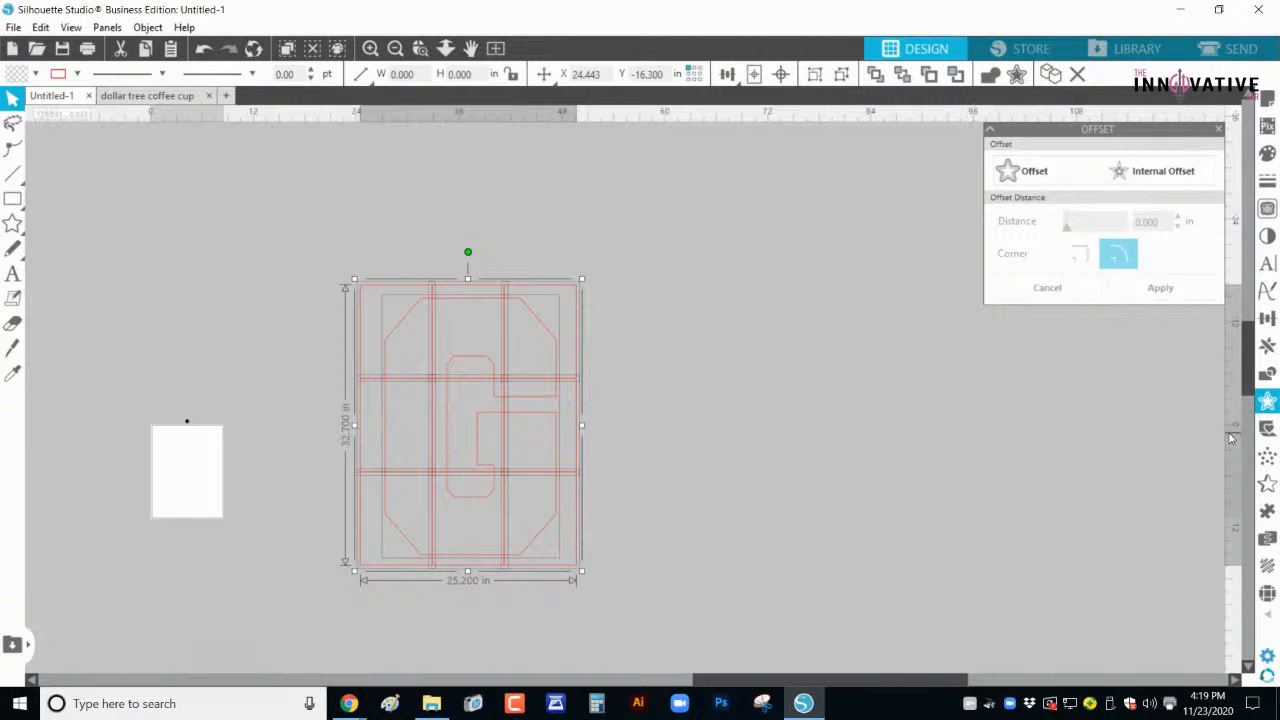
click(1267, 375)
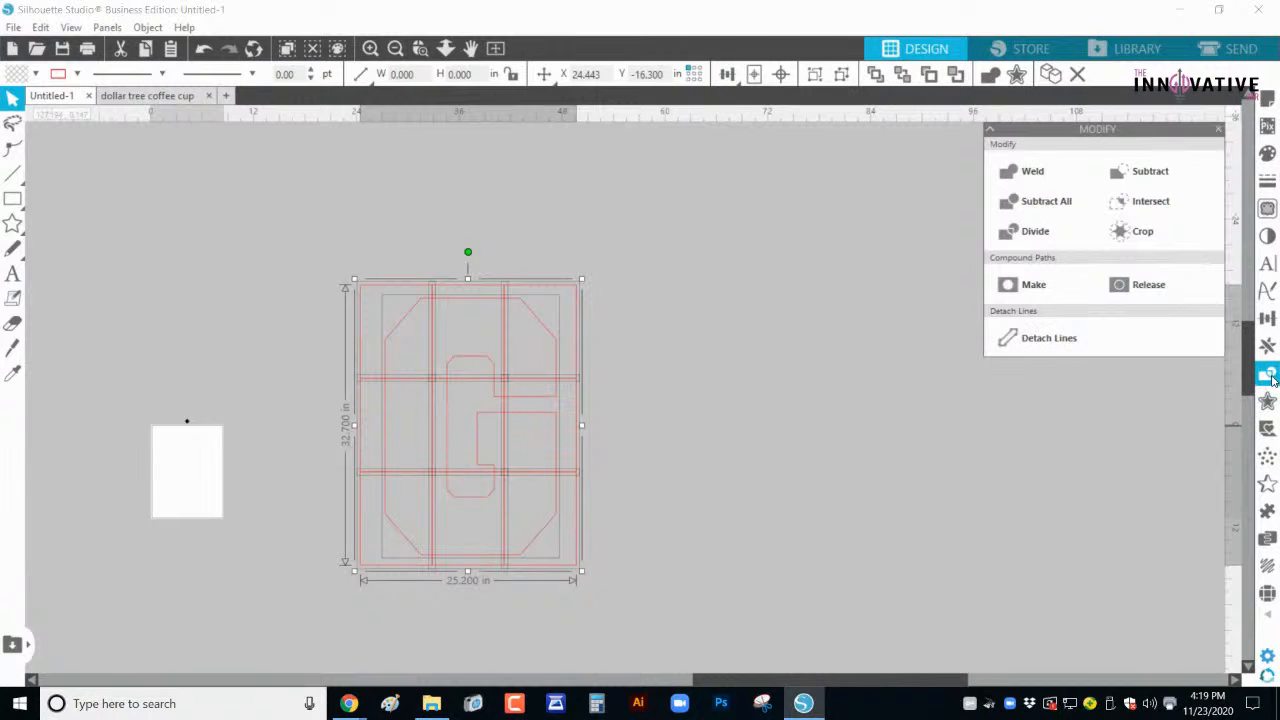
click(1128, 184)
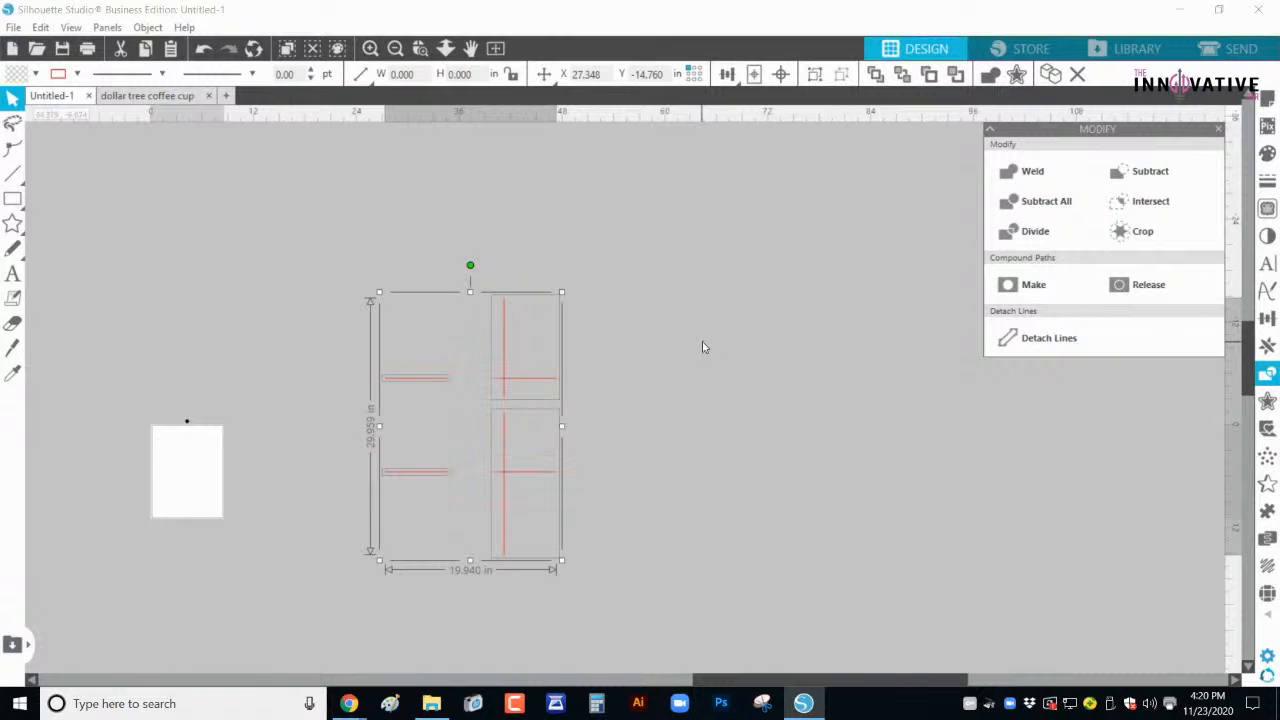
key(ctrl+z)
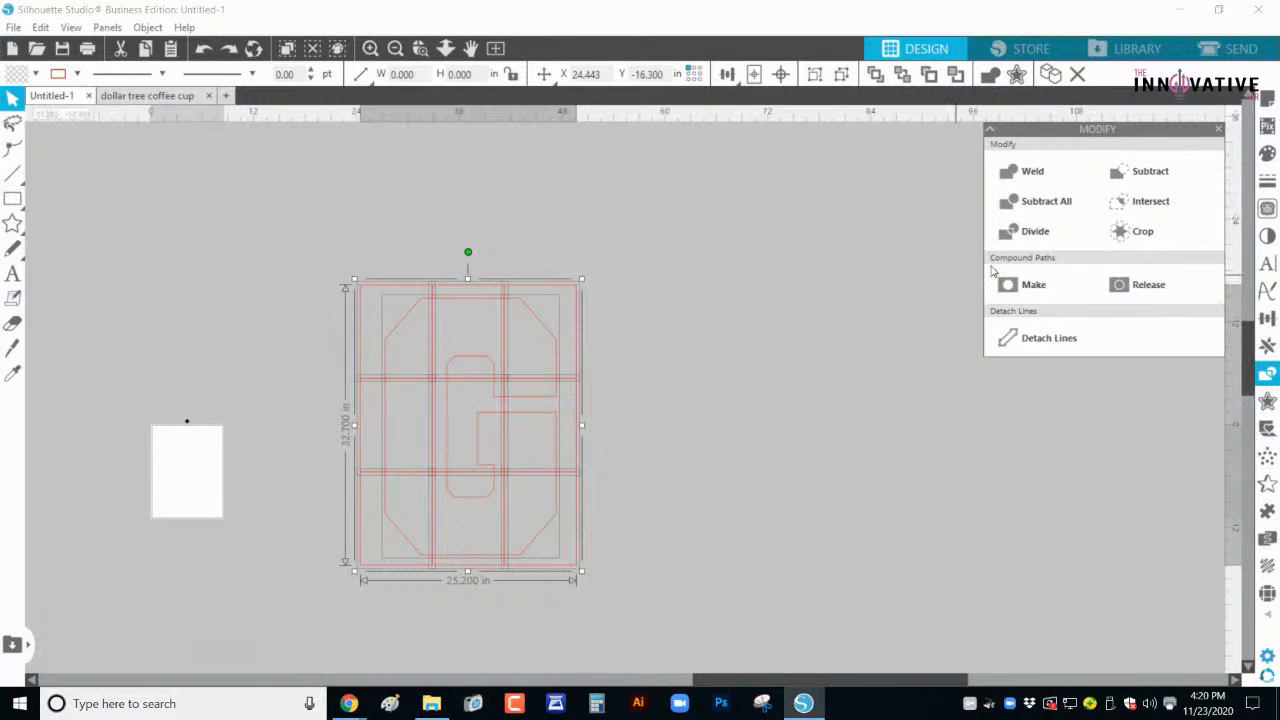
click(1031, 235)
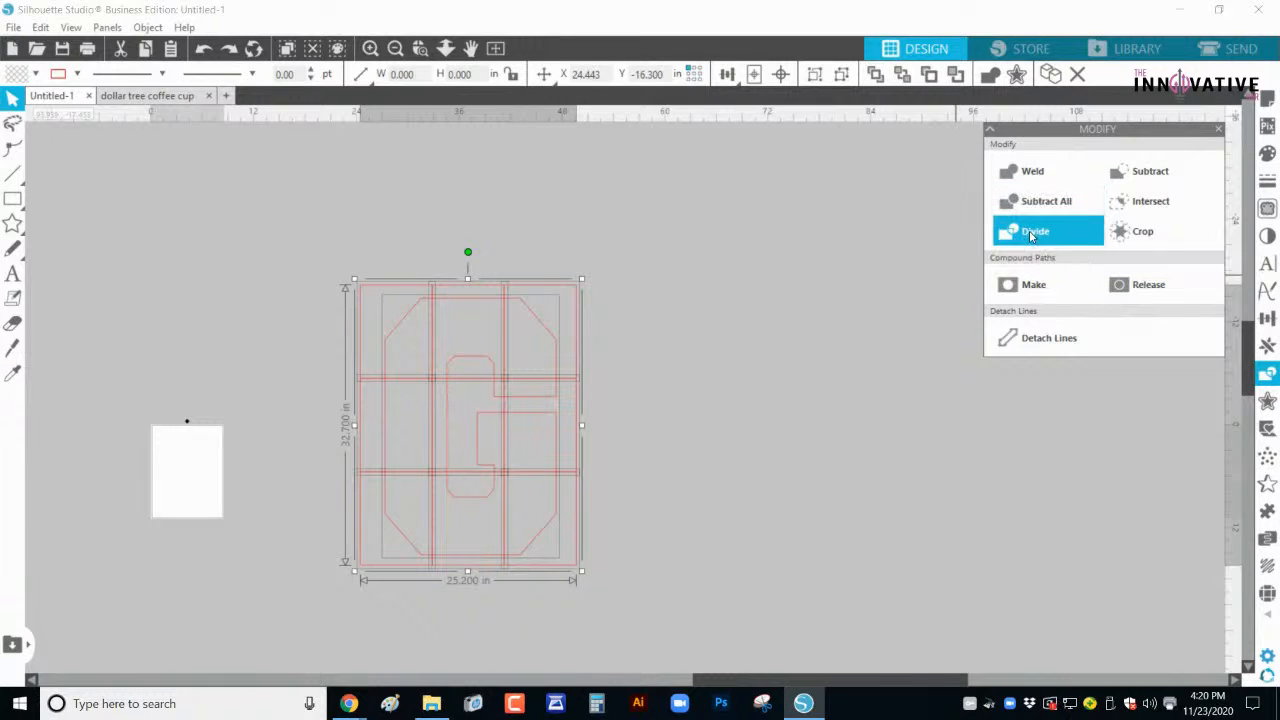
click(697, 357)
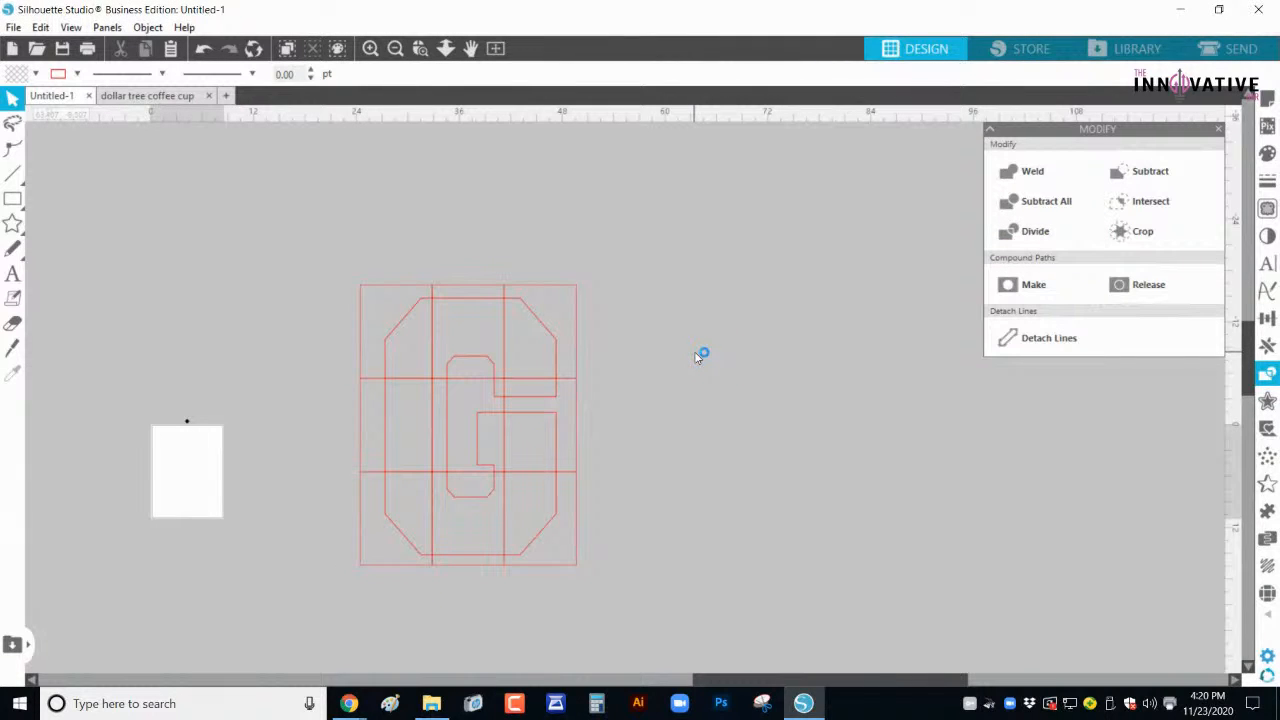
Step: Move the leftover grid pieces bordering the letter G's upper edge, left side and lower-left corner into a scrap pile above the page
drag(634, 363, 810, 339)
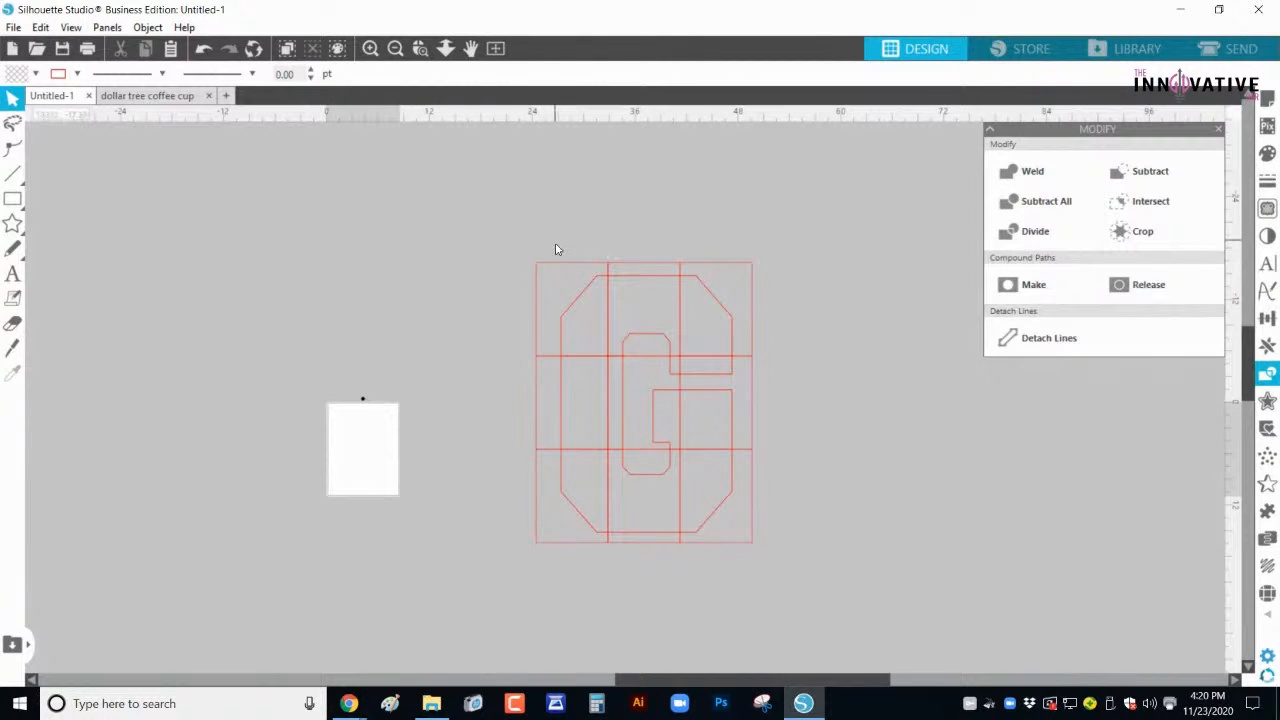
drag(557, 266, 373, 216)
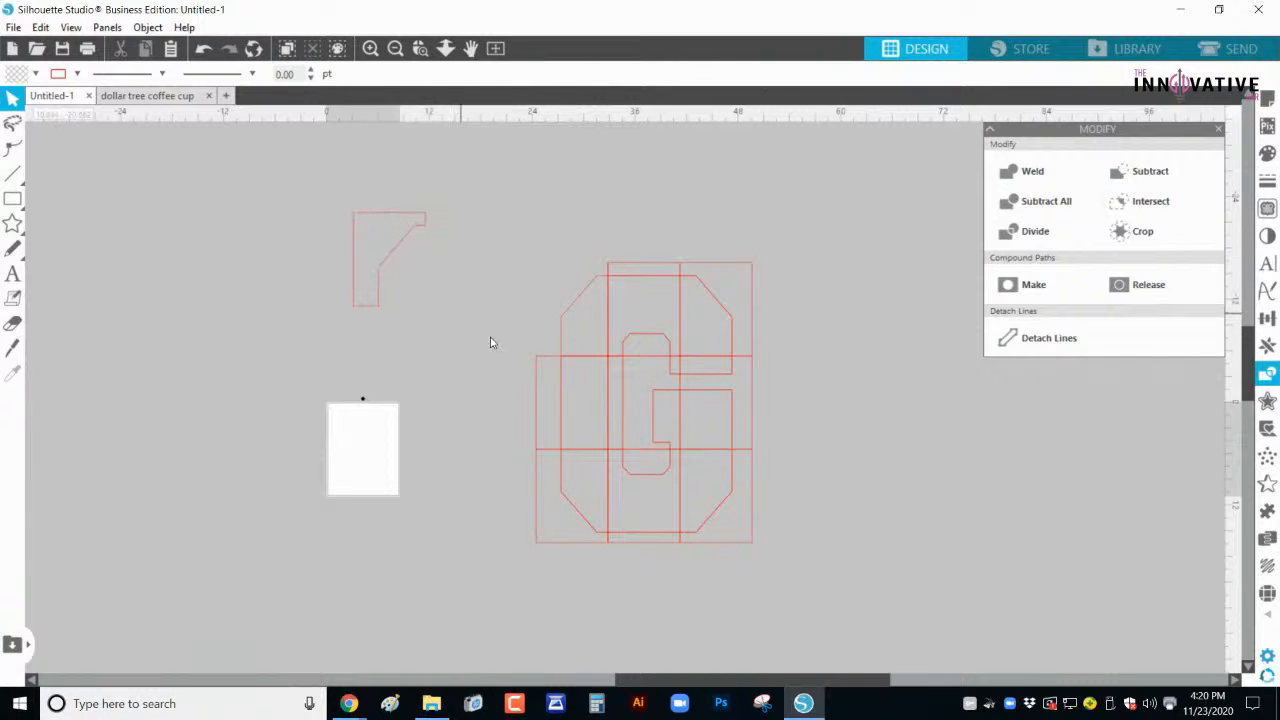
drag(540, 363, 324, 252)
drag(649, 262, 381, 232)
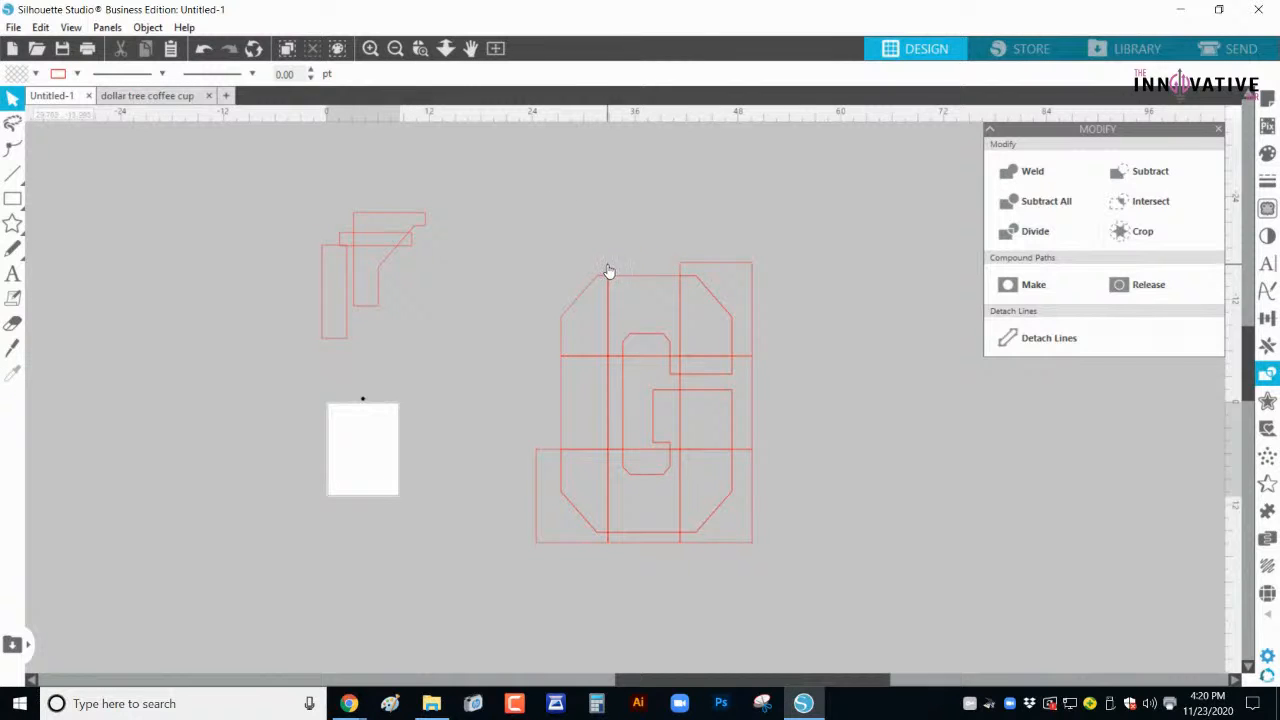
drag(581, 252, 400, 240)
drag(735, 270, 362, 262)
drag(537, 454, 383, 337)
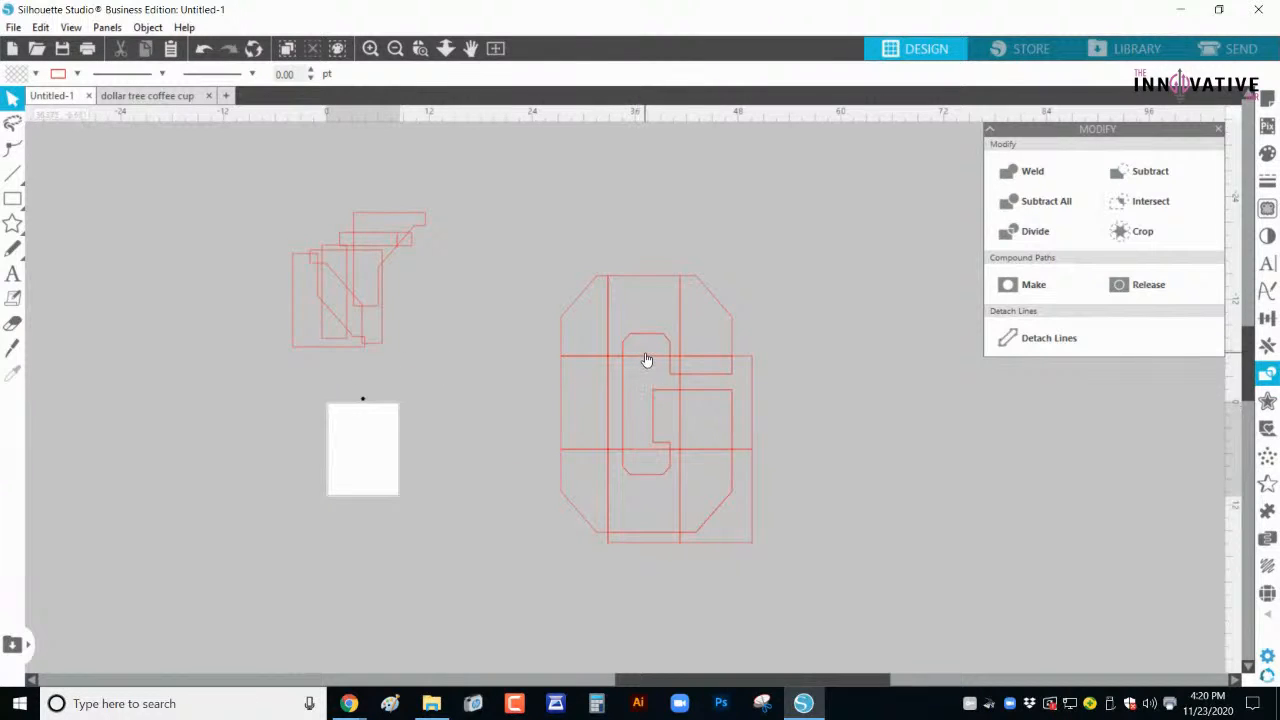
Step: Move the leftover pieces from the G's central opening, right side and lower edge onto the scrap pile, including the stray sliver line
drag(647, 359, 337, 300)
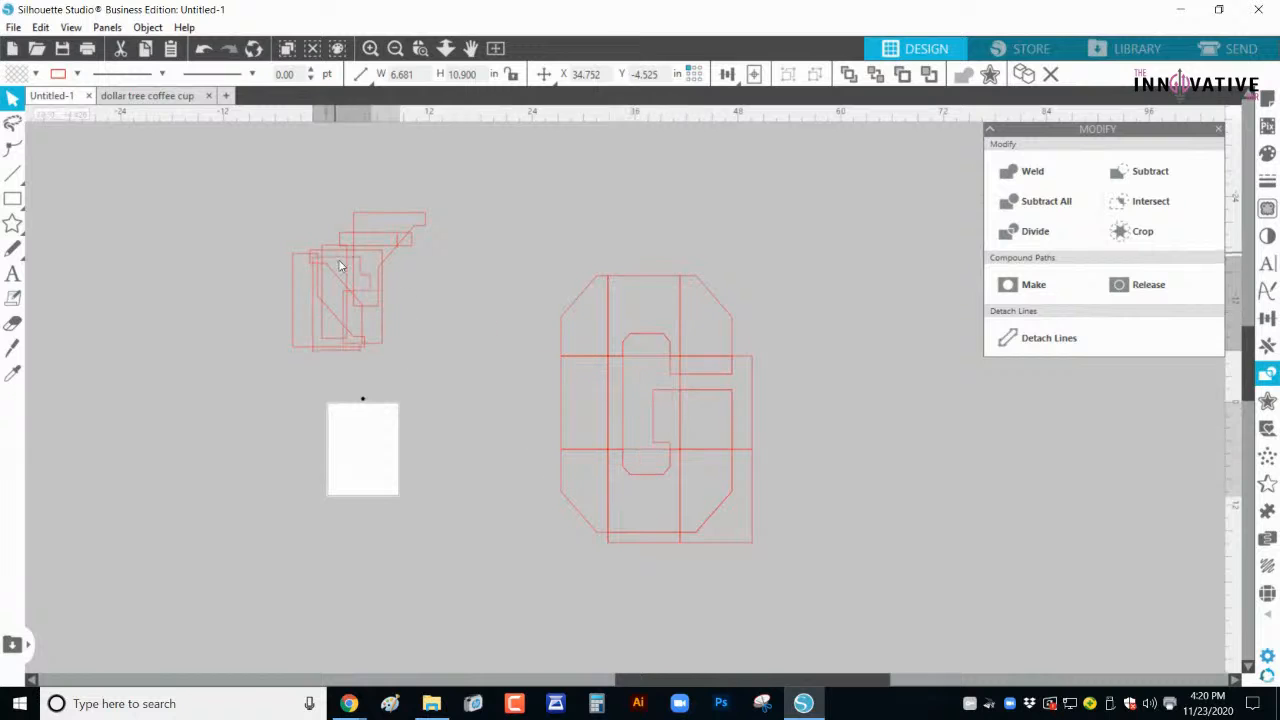
drag(643, 363, 392, 316)
key(Delete)
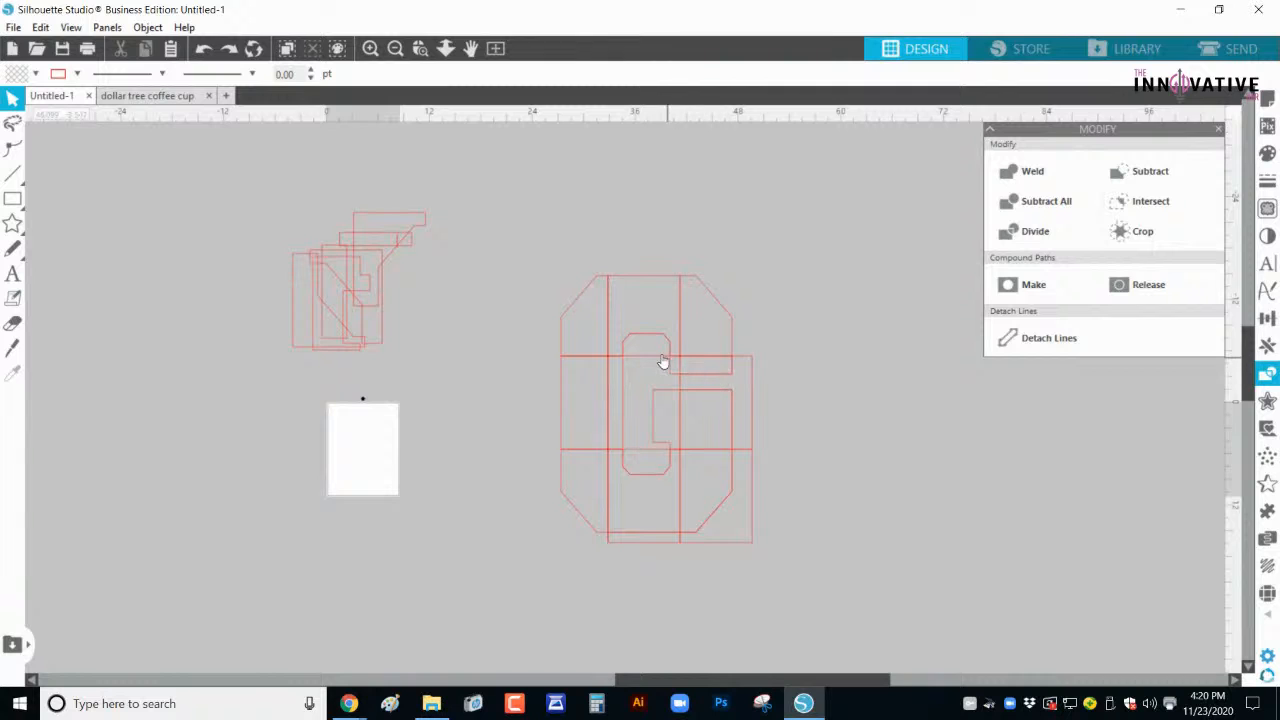
drag(648, 357, 355, 345)
drag(746, 363, 392, 300)
drag(755, 466, 362, 290)
drag(646, 552, 330, 320)
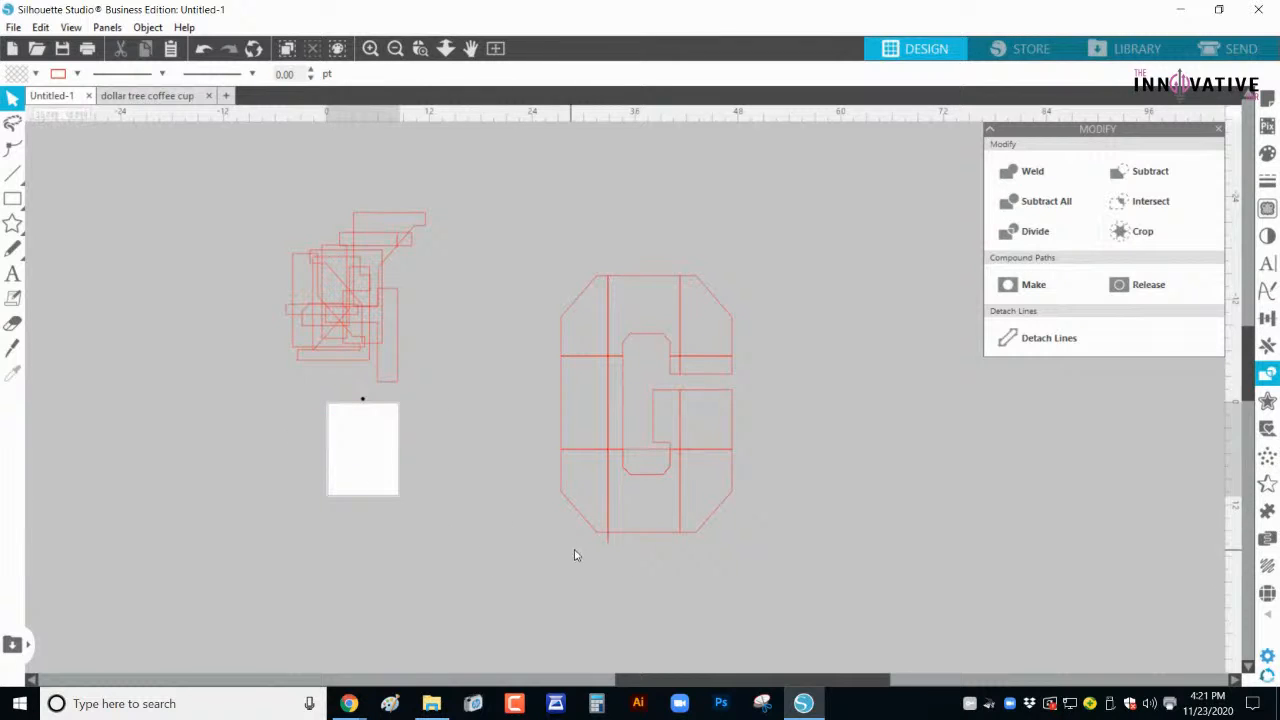
drag(606, 537, 346, 290)
Step: Try pulling the G's upper-left and upper-middle pieces away and lining them up edge to edge above the letter
click(608, 316)
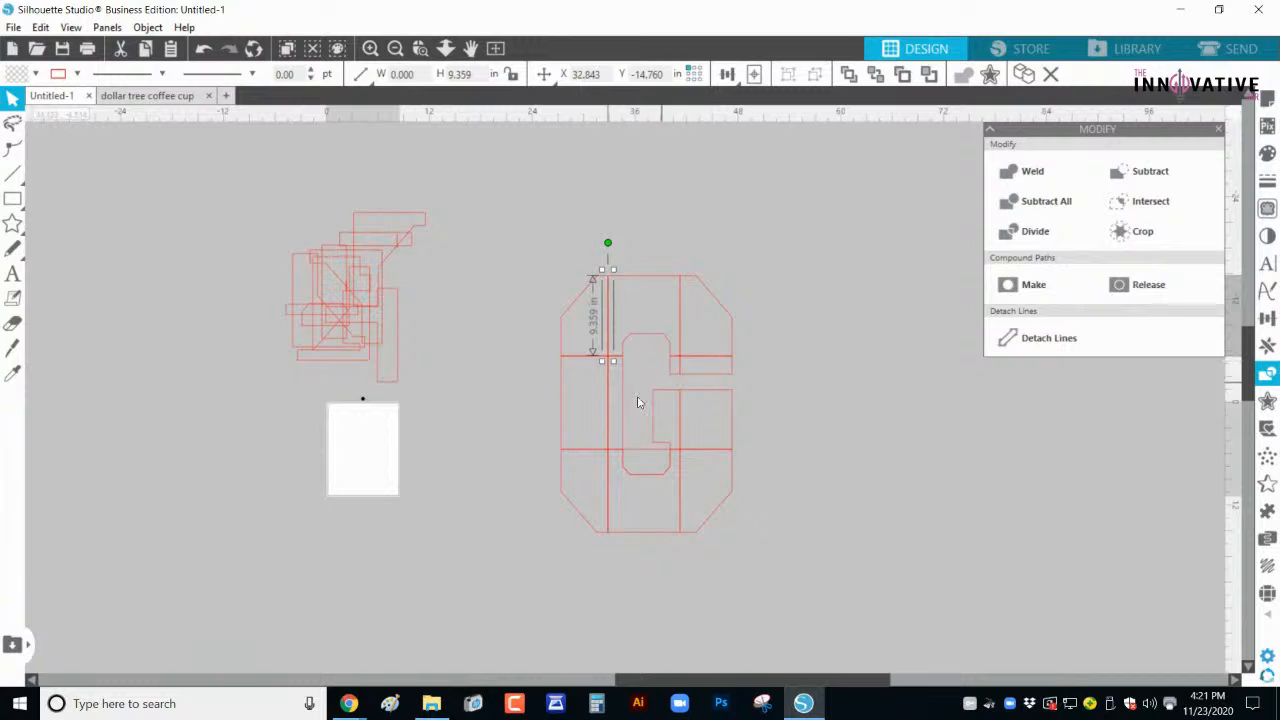
drag(577, 311, 507, 276)
click(632, 262)
drag(632, 262, 646, 191)
drag(533, 300, 600, 237)
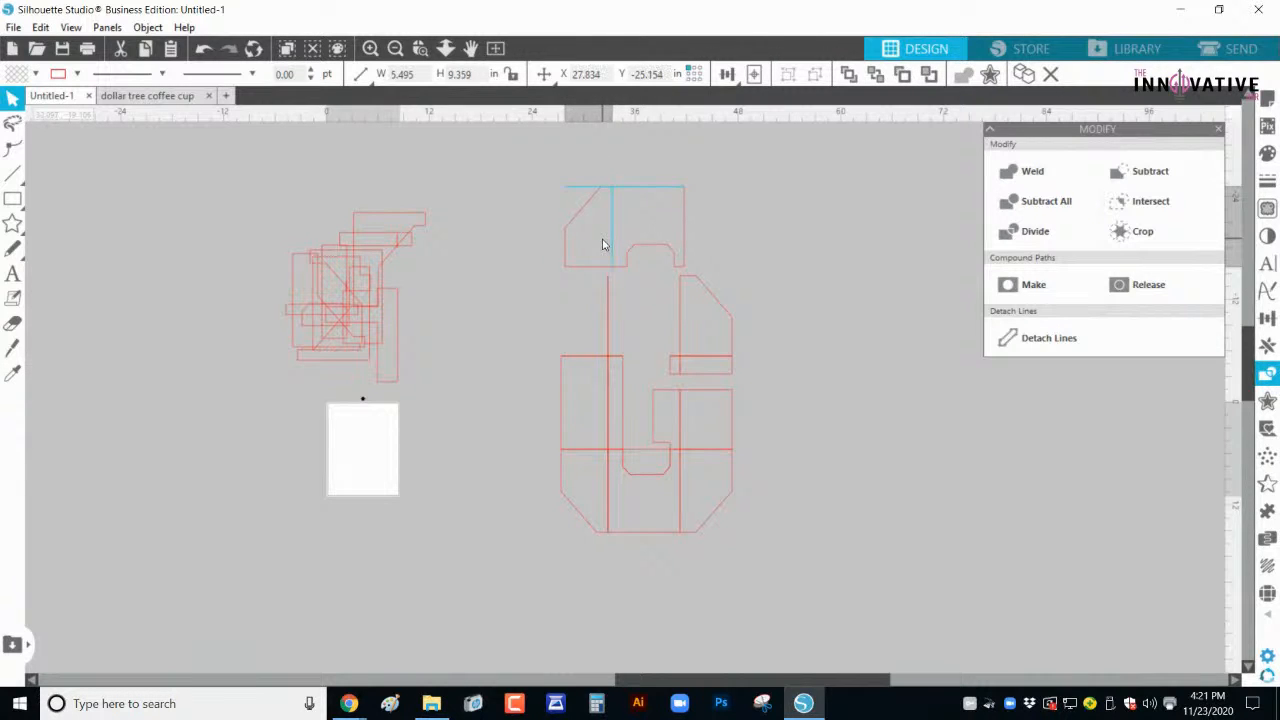
click(690, 328)
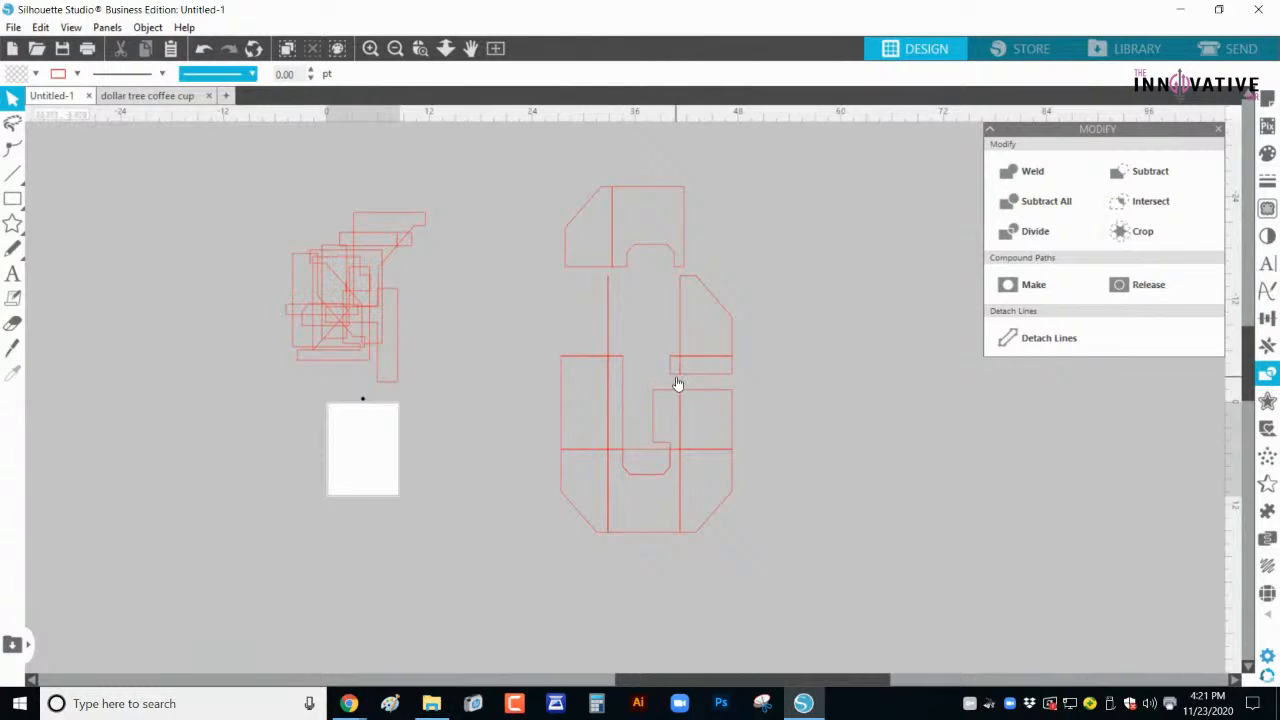
Step: Undo the moves of the G's upper-left and upper-middle pieces
click(204, 49)
click(204, 49)
click(204, 49)
click(204, 49)
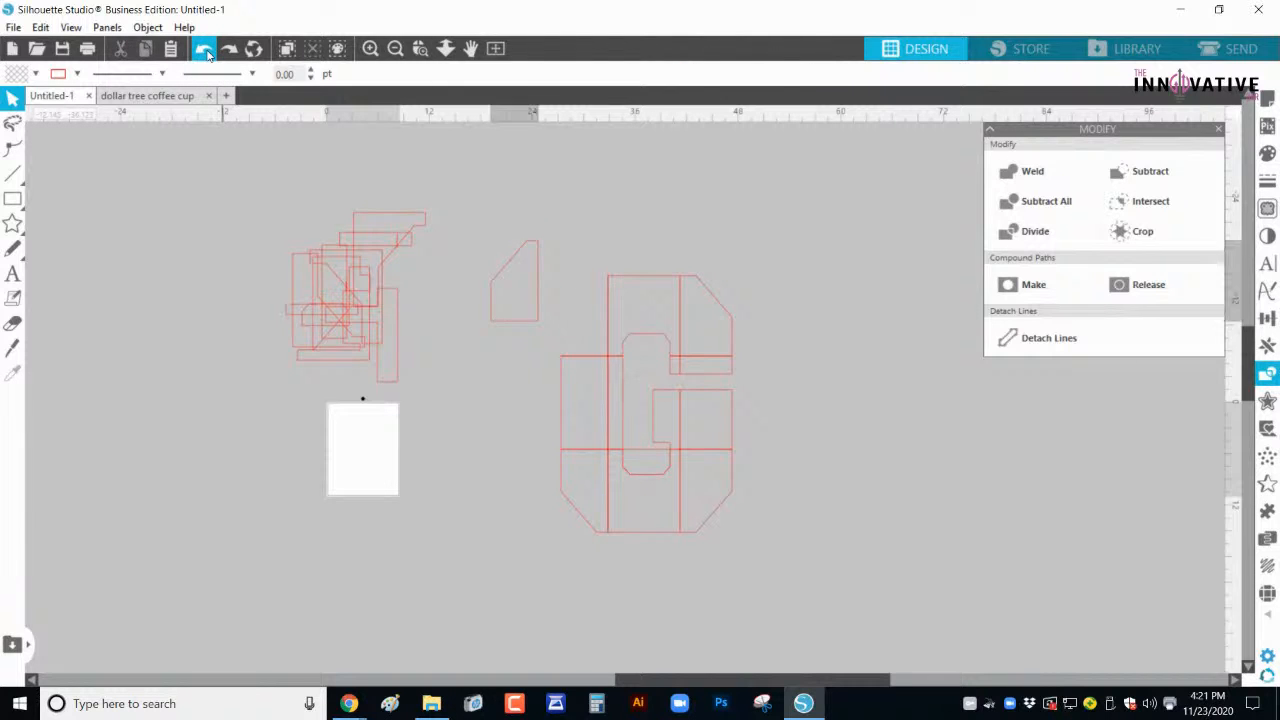
click(204, 49)
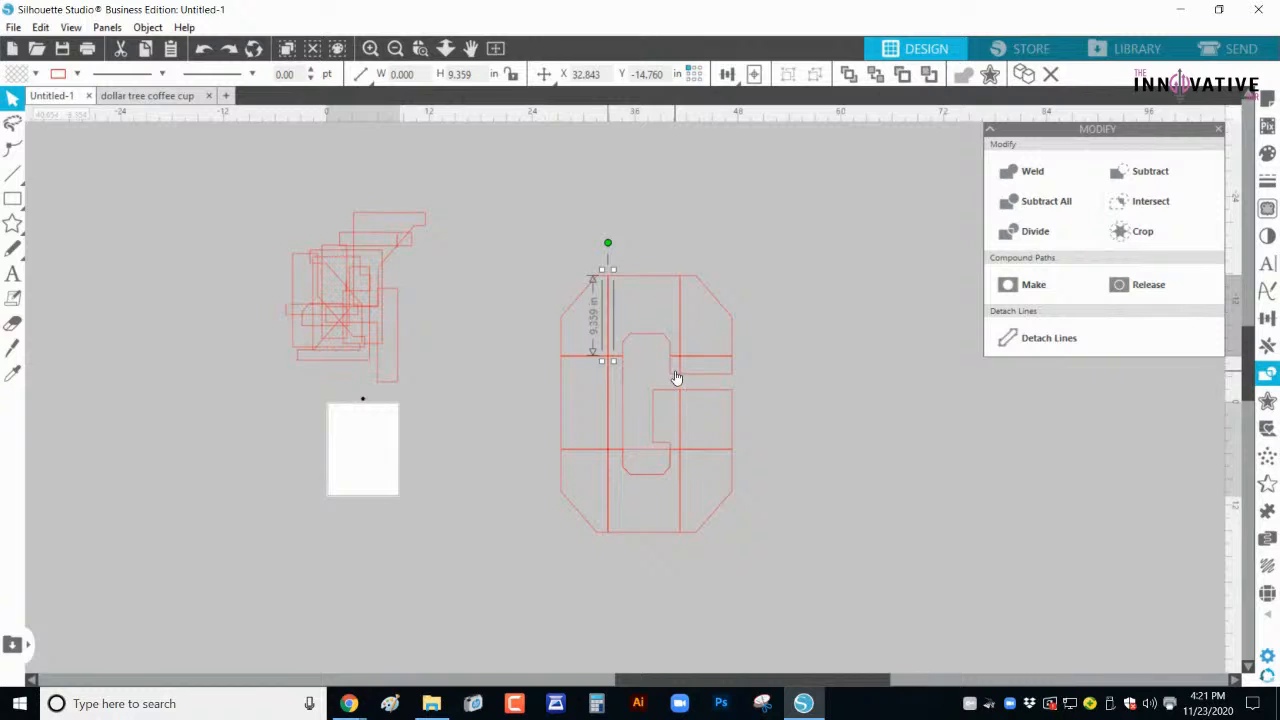
Step: Shift the thin pieces at the end of the G's upper arm to the right, and spread its three upper pieces apart above the letter
drag(670, 366, 714, 379)
click(572, 336)
drag(574, 309, 543, 183)
drag(636, 279, 619, 156)
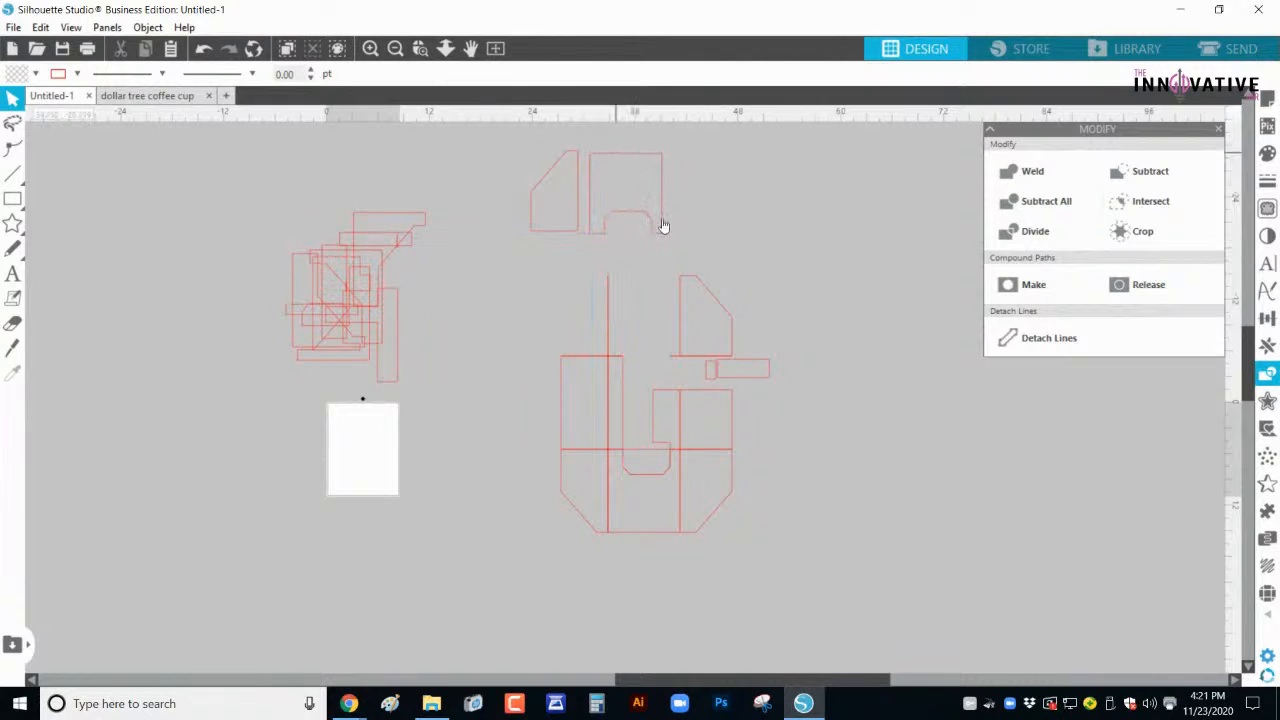
drag(694, 289, 684, 159)
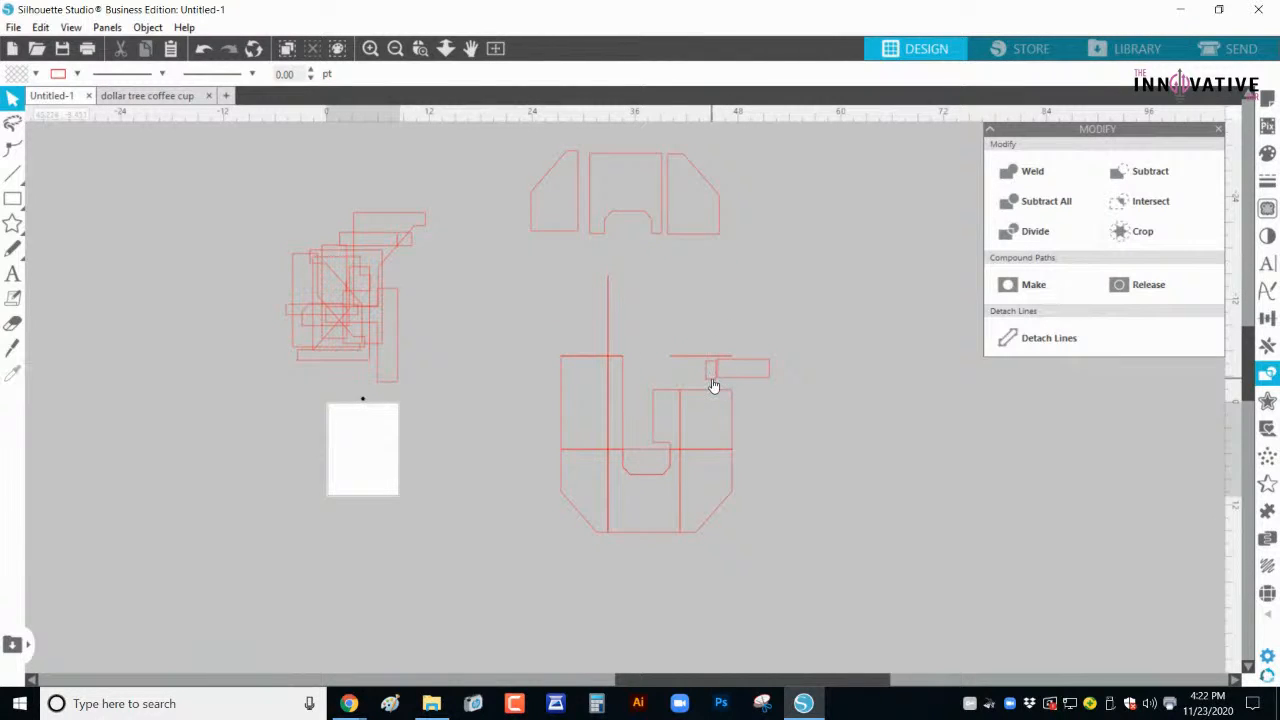
Step: Move the thin arm pieces, the left-side piece and the narrow inner strip up beneath the separated upper row
drag(706, 371, 666, 251)
drag(717, 380, 668, 306)
click(565, 387)
drag(565, 387, 526, 266)
drag(621, 394, 601, 439)
Step: Delete the stray horizontal and vertical sliver lines left where the G's left-side pieces were
click(601, 358)
drag(591, 363, 548, 413)
key(Delete)
click(573, 414)
shift+click(606, 413)
key(Delete)
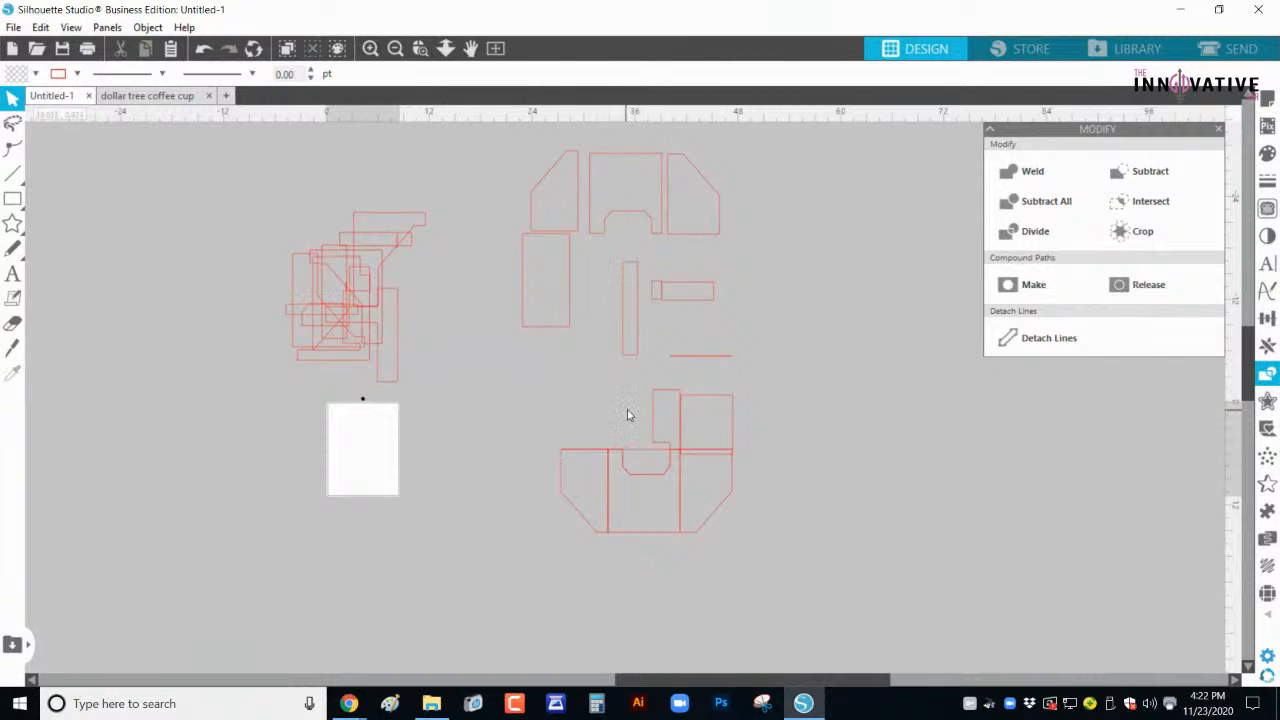
Step: Move the narrow strip and the two crossbar pieces up into the middle row, and set the stray line aside far to the right
drag(641, 352, 622, 356)
drag(656, 398, 653, 314)
click(711, 363)
drag(699, 414, 667, 304)
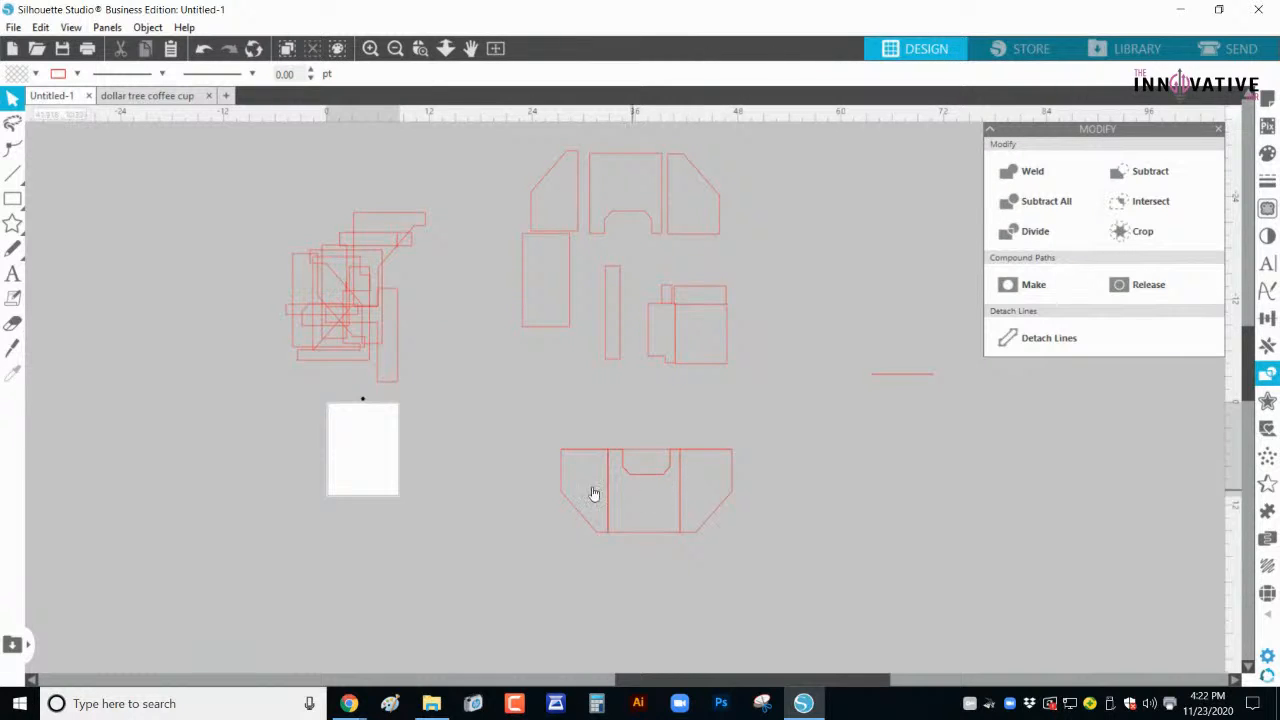
Step: Move the G's three lower pieces up below the middle row, and set the opening's scrap piece and remaining stray lines aside
drag(565, 519, 529, 391)
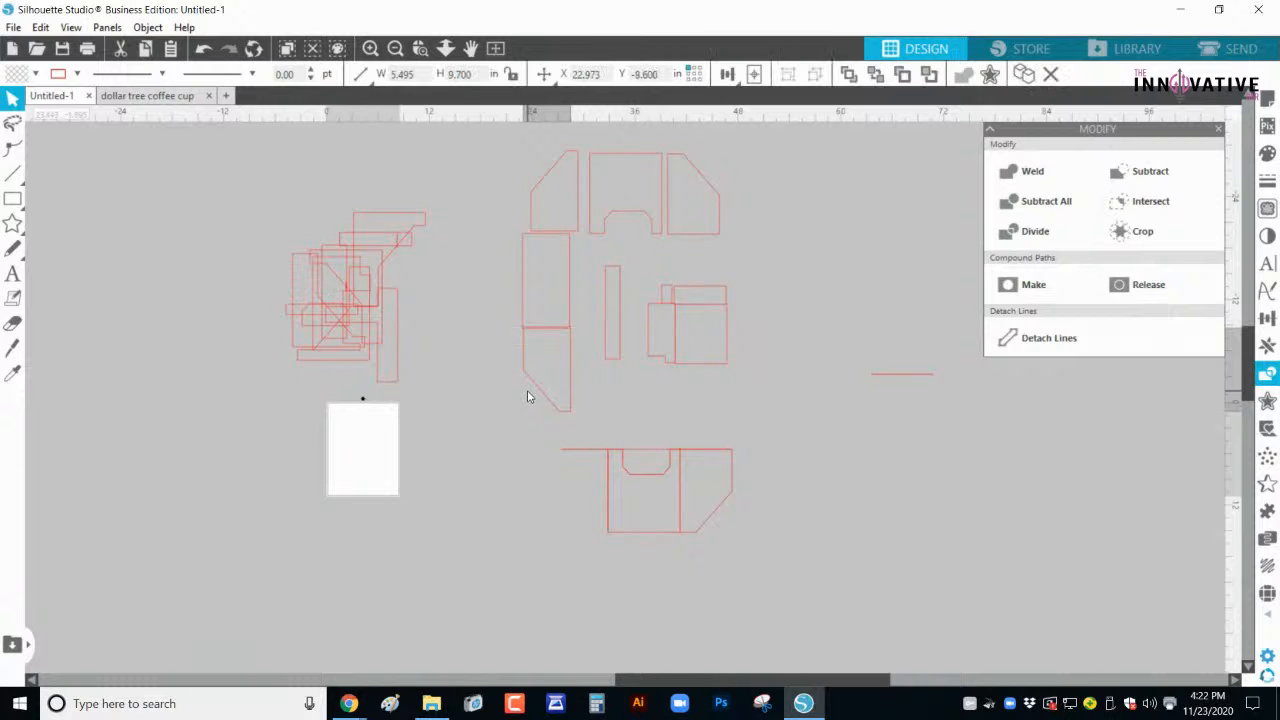
drag(599, 491, 641, 398)
drag(649, 480, 506, 500)
drag(690, 525, 669, 429)
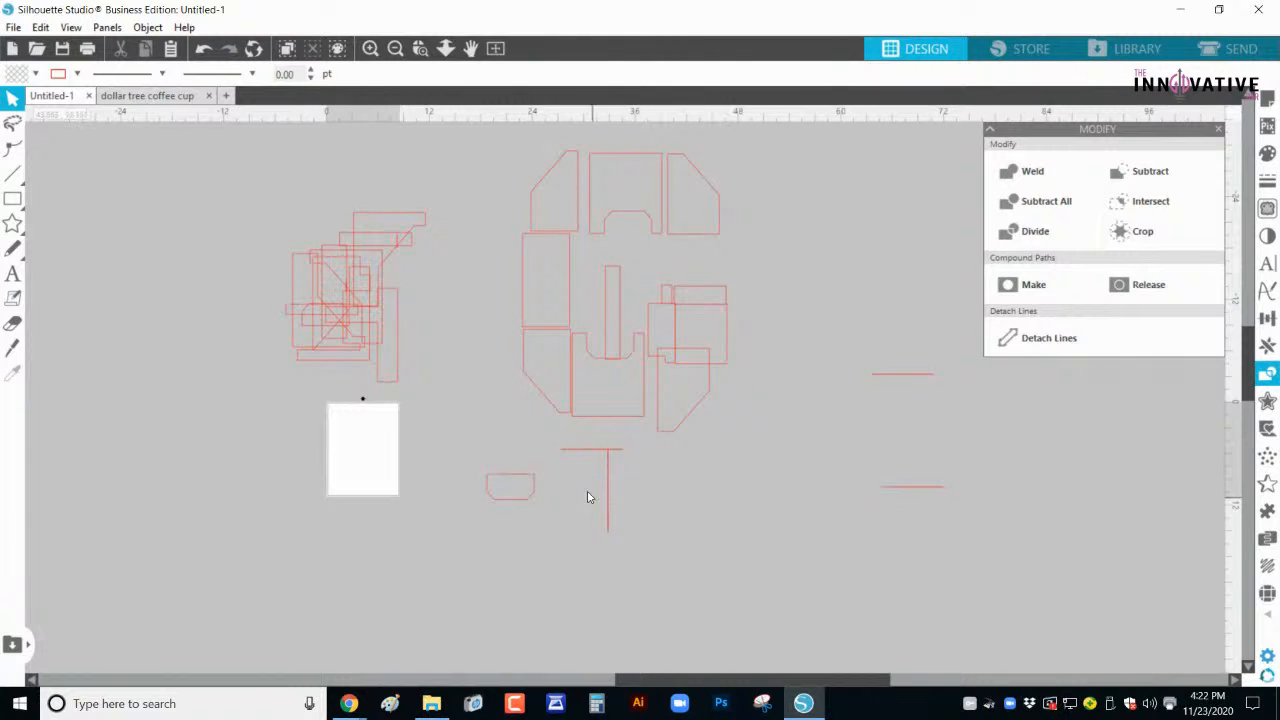
drag(571, 461, 881, 456)
drag(600, 509, 940, 471)
Step: Fit the G's three upper pieces together edge to edge in a row
scroll(643, 389, up, 1)
mouse_move(554, 223)
mouse_down()
mouse_move(549, 194)
mouse_move(547, 216)
mouse_up()
mouse_move(603, 246)
mouse_down()
mouse_move(589, 223)
mouse_move(585, 237)
mouse_up()
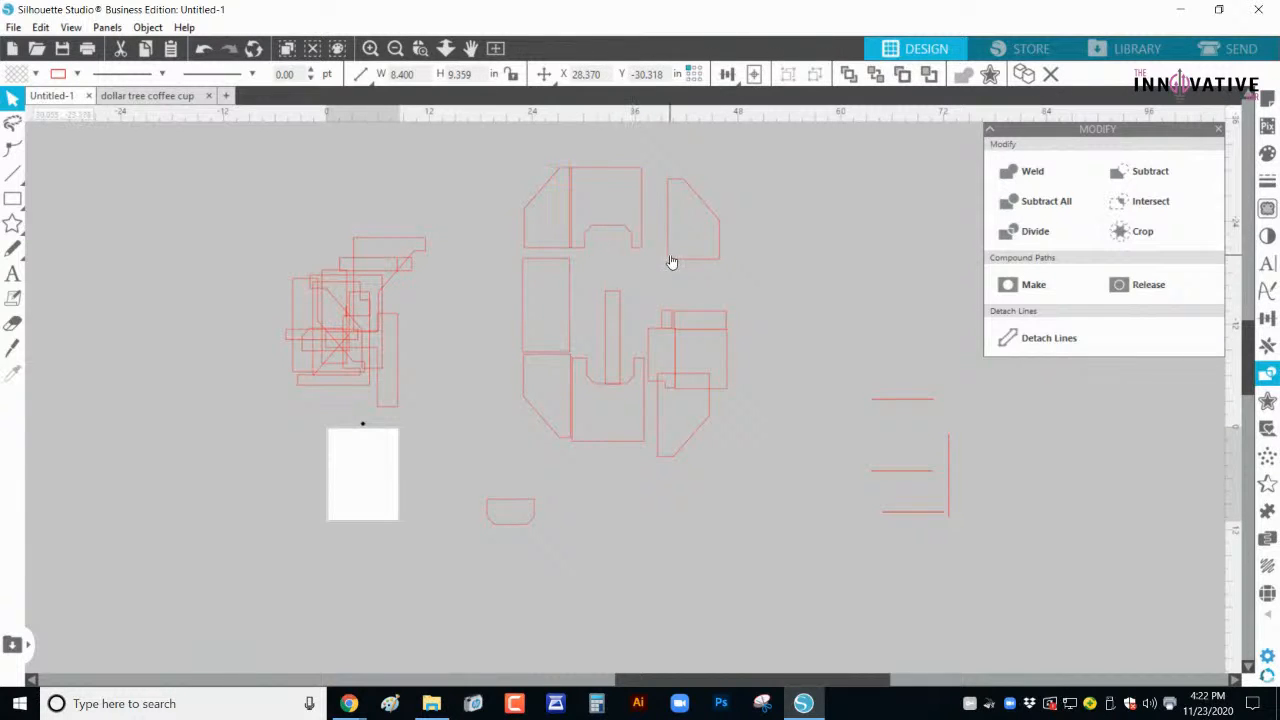
drag(671, 260, 649, 249)
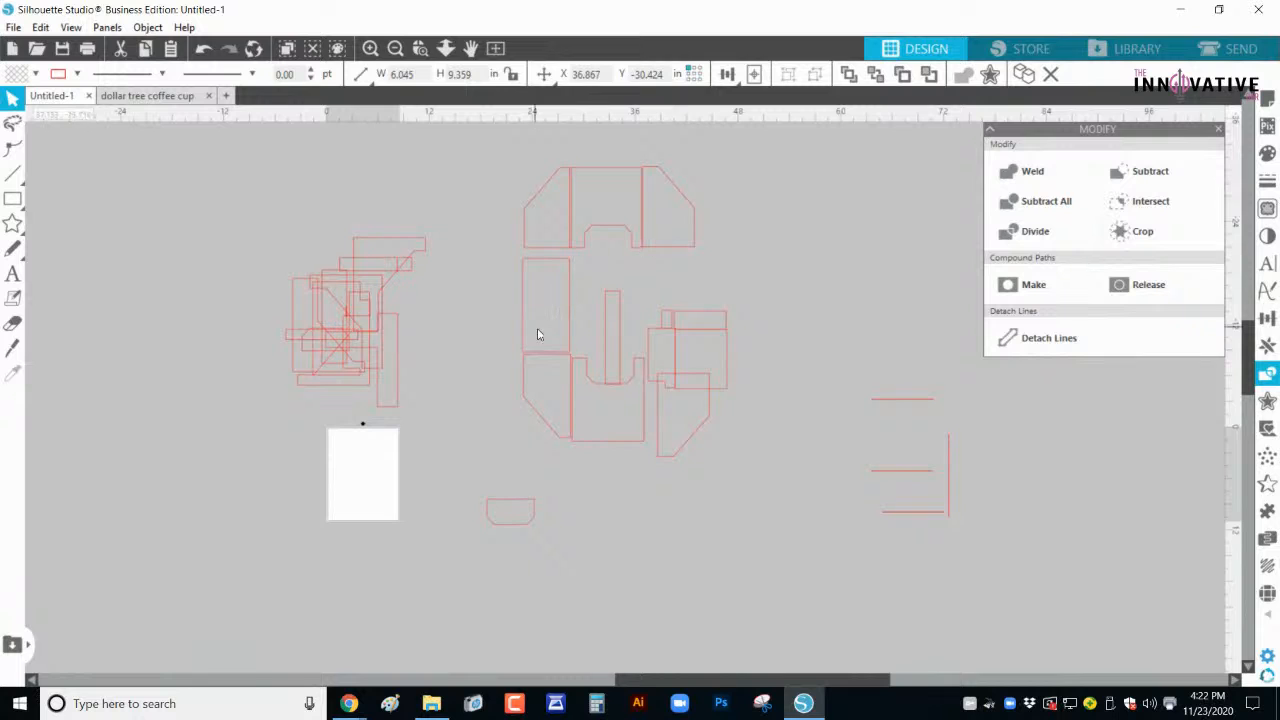
Step: Reassemble the G's left side, narrow strip, lower row and inner crossbar piece against the upper row, and bring in the small arm piece
mouse_move(563, 340)
mouse_down()
mouse_move(567, 327)
mouse_move(592, 354)
mouse_move(571, 316)
mouse_move(556, 341)
mouse_up()
click(548, 393)
drag(587, 391, 592, 372)
drag(673, 425, 617, 289)
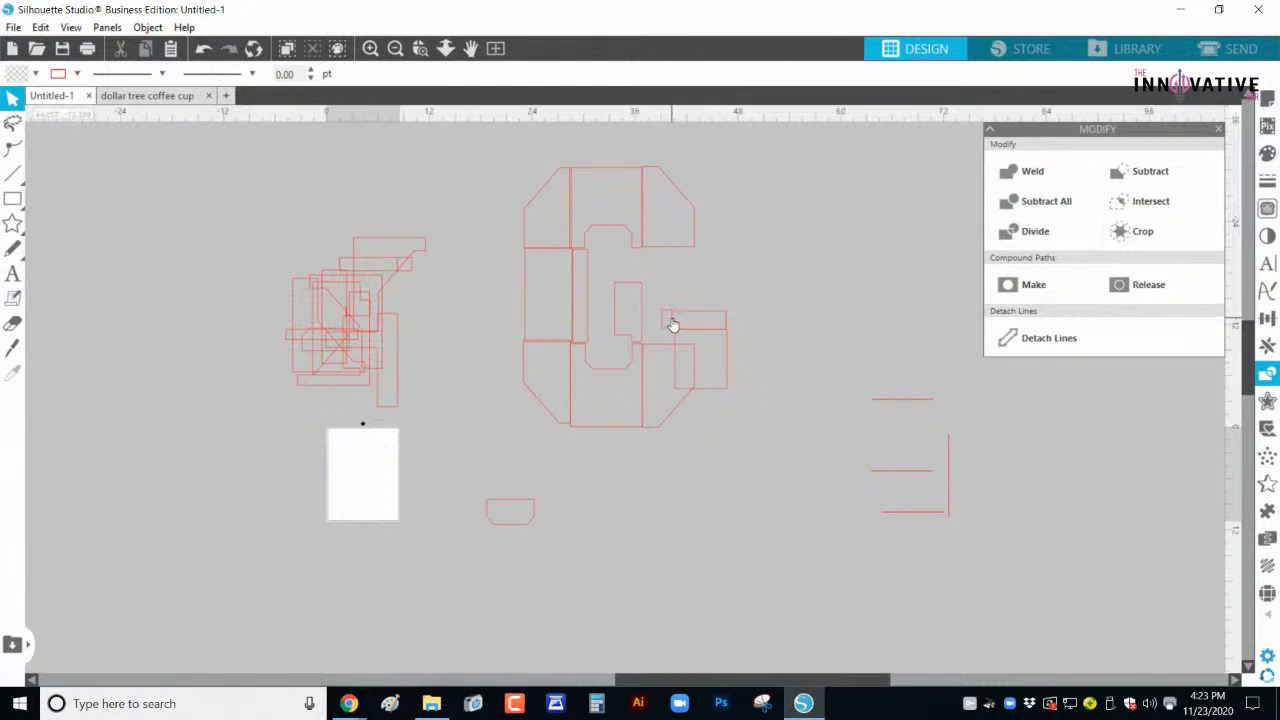
drag(669, 327, 621, 282)
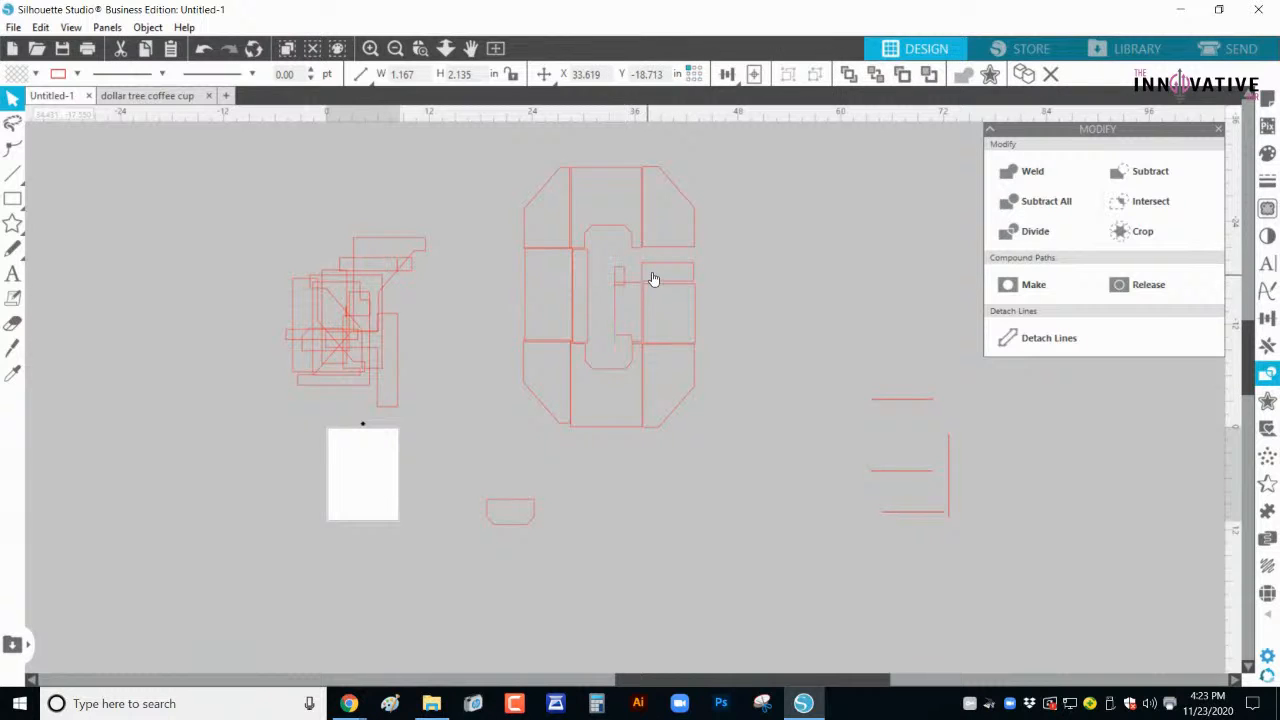
Step: Adjust the two thin arm pieces so they sit together on top of the crossbar pieces
click(624, 275)
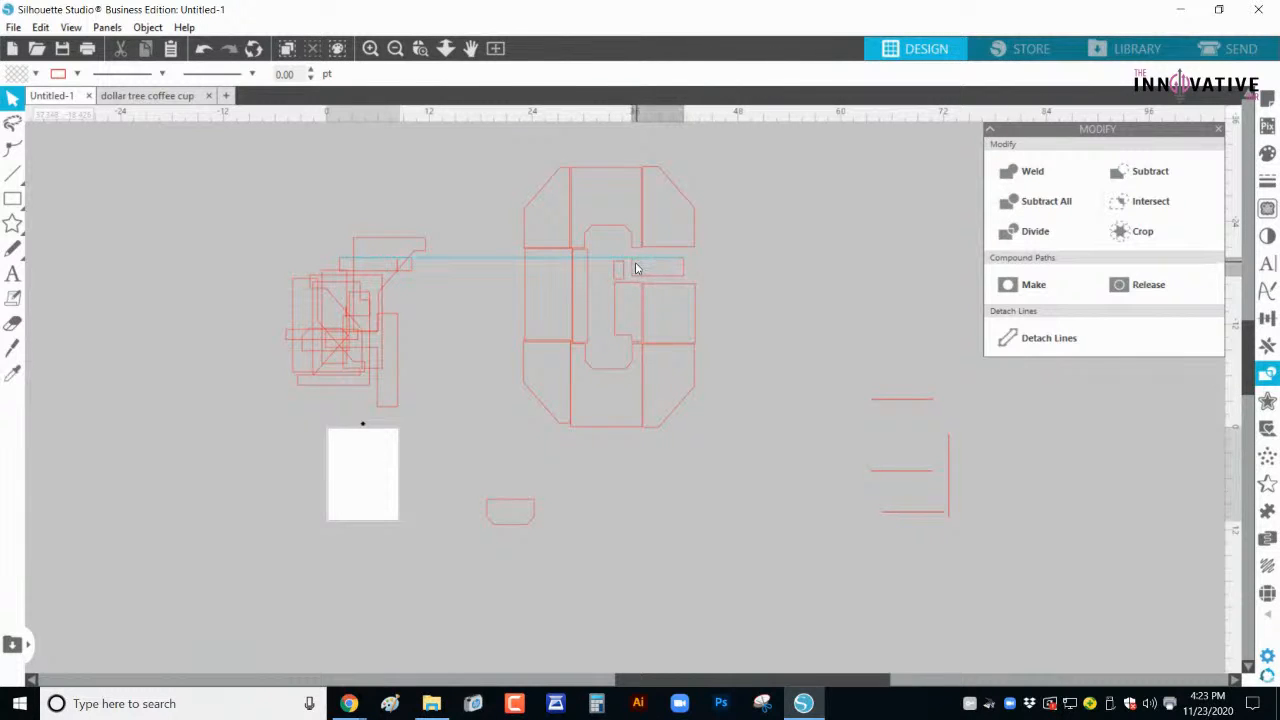
click(630, 267)
drag(630, 270, 623, 337)
click(627, 278)
click(626, 337)
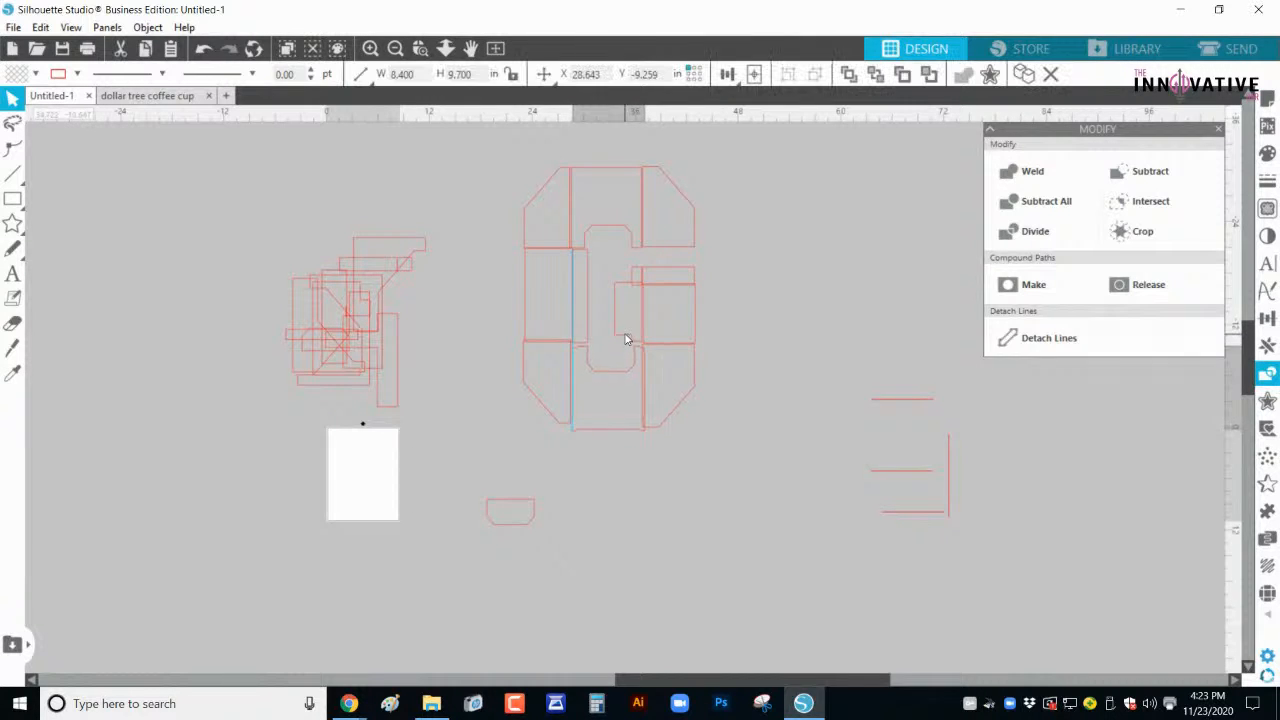
Step: Move the opening's scrap piece aside, and align the lower-middle and lower-right pieces with the rest of the G
click(540, 475)
drag(514, 521, 509, 477)
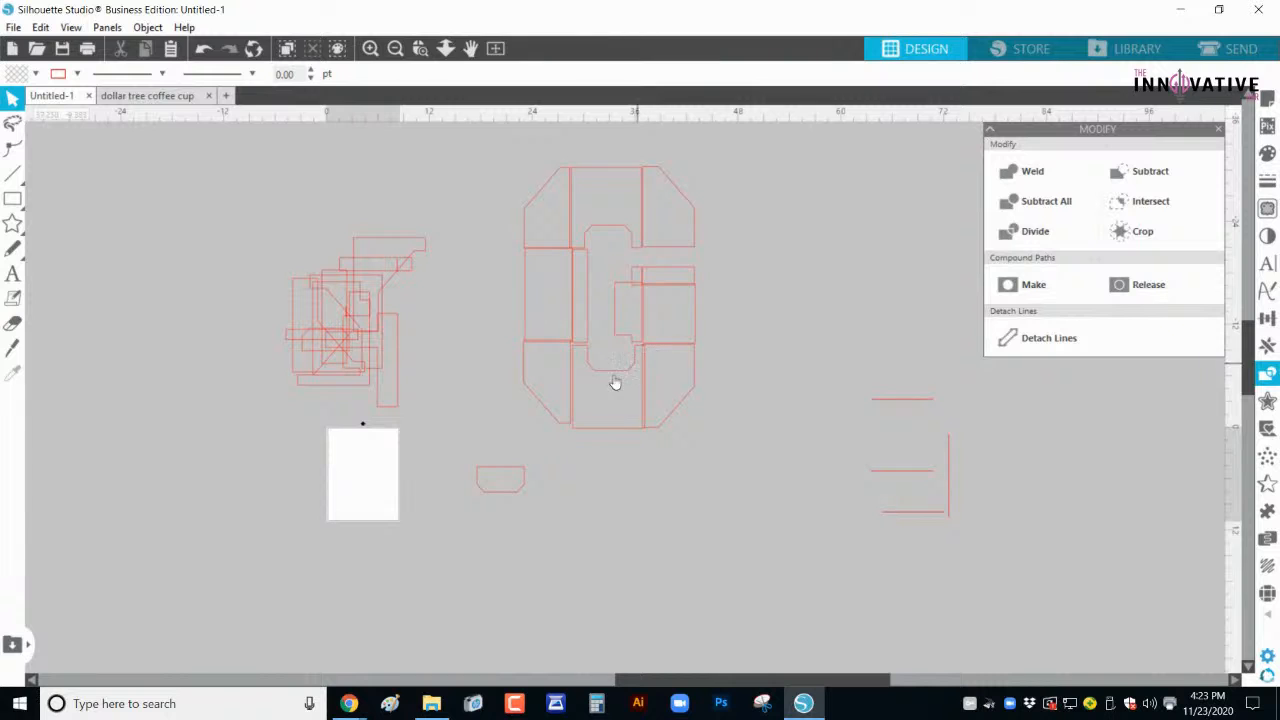
drag(603, 380, 646, 400)
click(663, 420)
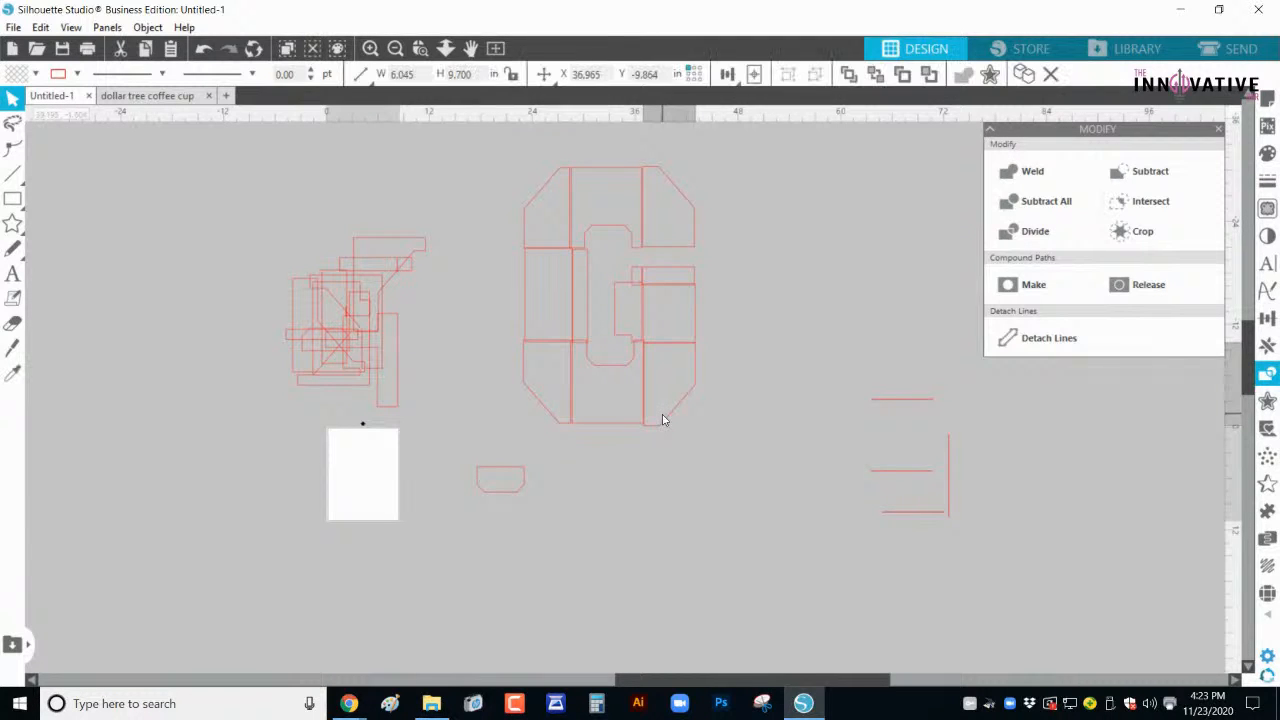
Step: Nudge the crossbar pieces and the thin arm pieces until they fit together along the G's right side
drag(633, 350, 618, 324)
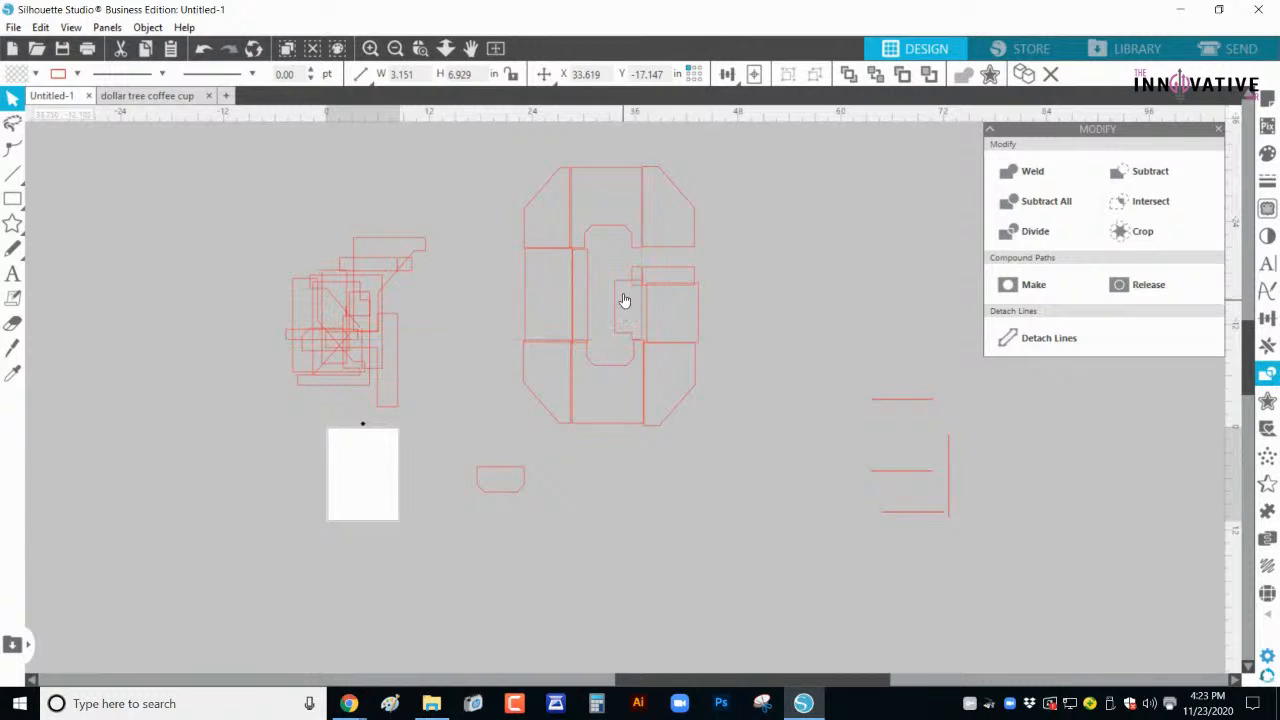
mouse_move(630, 275)
mouse_down()
mouse_move(617, 269)
mouse_move(643, 271)
mouse_move(612, 265)
mouse_move(644, 267)
mouse_move(626, 271)
mouse_move(646, 282)
mouse_up()
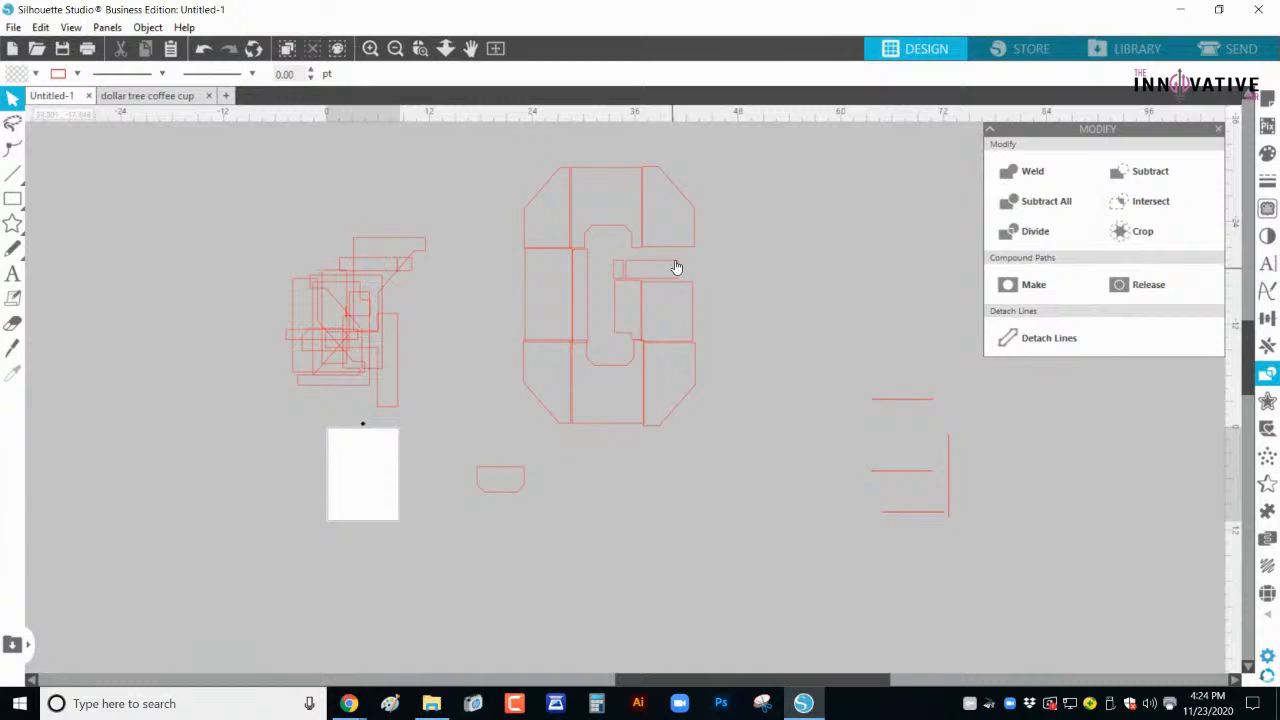
drag(676, 268, 634, 268)
click(671, 314)
Step: Add a text letter G to the right of the assembled pieces and enlarge it to about 10.7 by 18.4 in
click(12, 274)
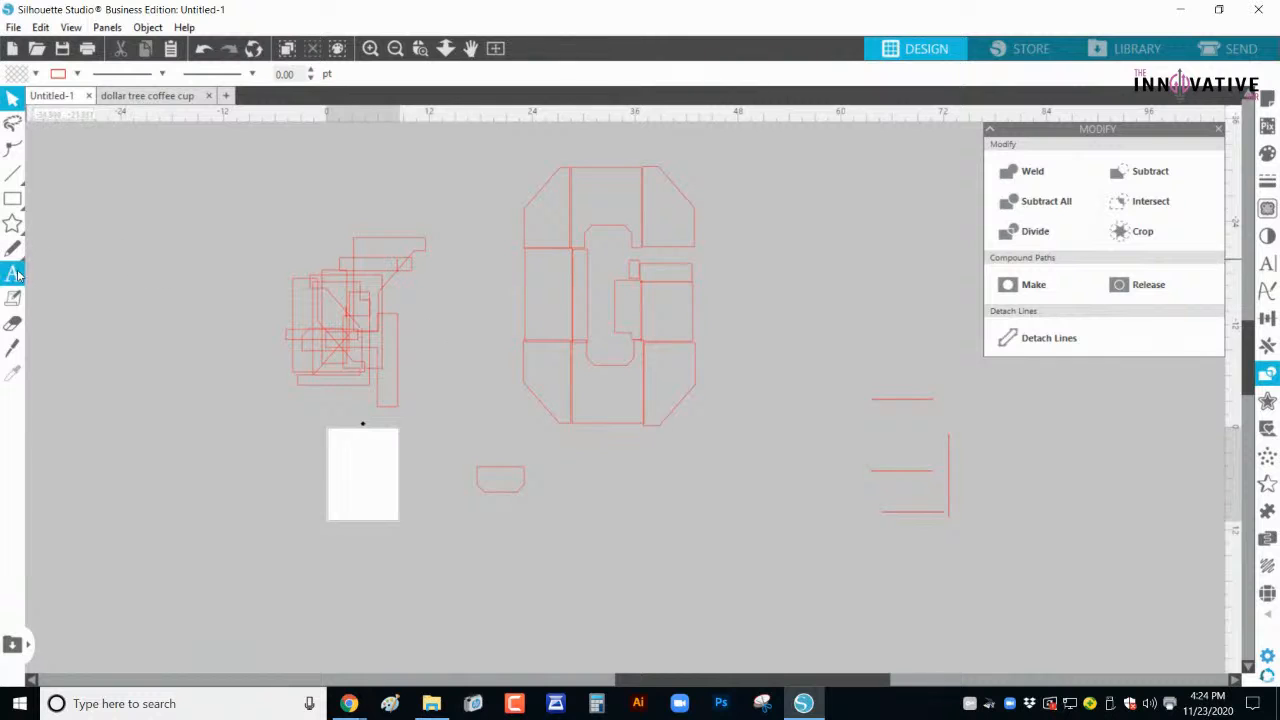
key(v)
click(760, 357)
click(763, 370)
drag(770, 372, 857, 517)
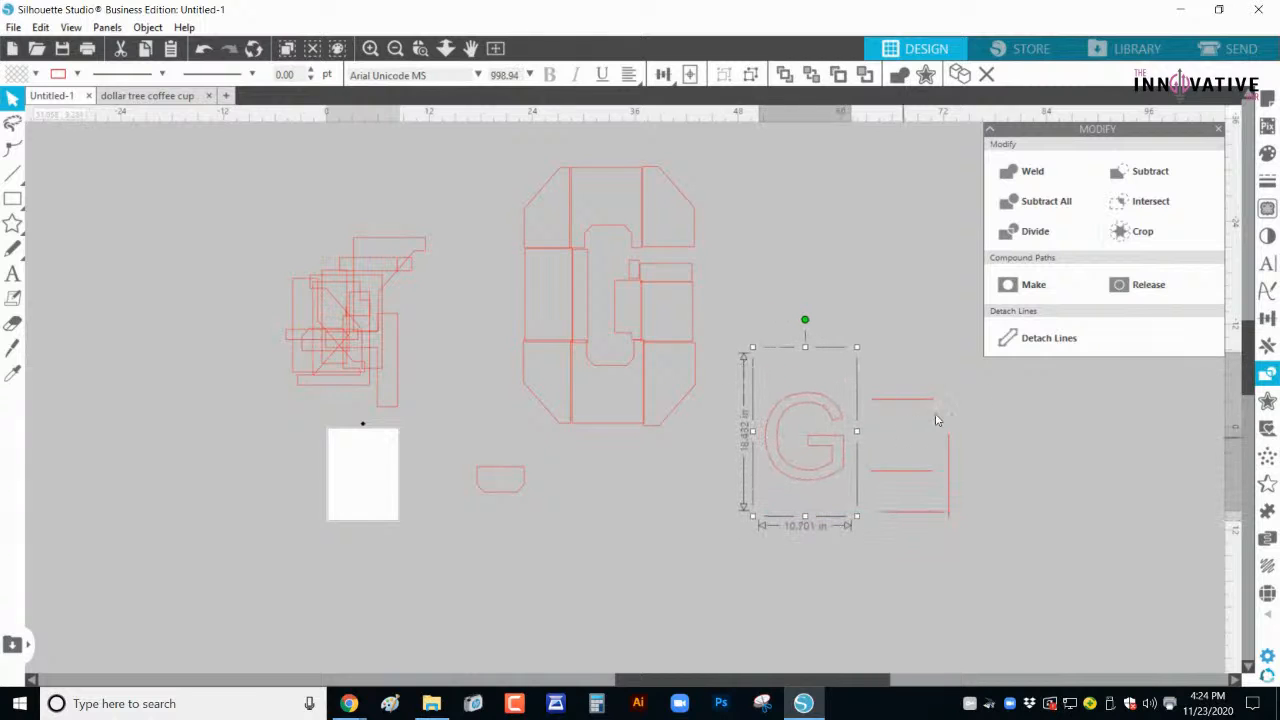
Step: Change the new text G's font to Freshman and move it directly beside the assembled letter
click(1266, 264)
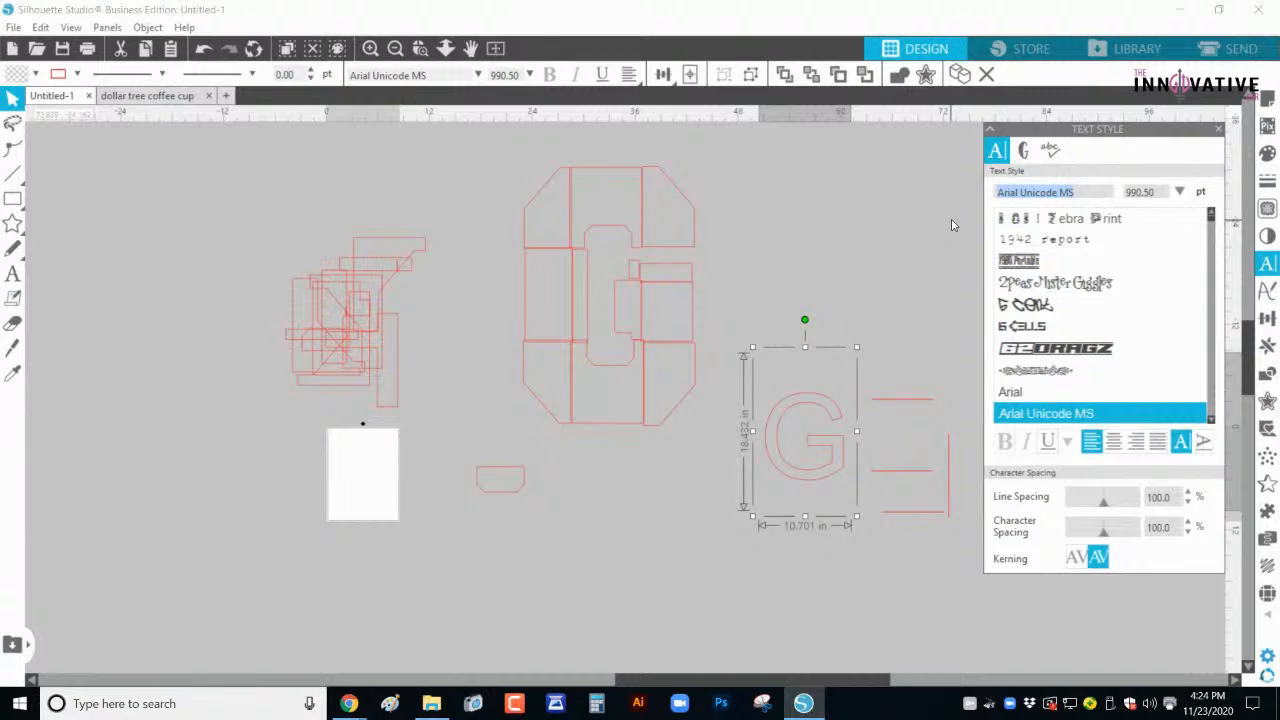
key(Down)
key(Down)
key(Down)
key(Down)
key(Down)
key(Down)
key(Down)
key(Down)
key(Down)
key(Down)
key(Down)
key(Down)
key(Down)
key(Down)
key(Down)
key(Down)
key(Down)
key(Down)
key(Down)
key(Down)
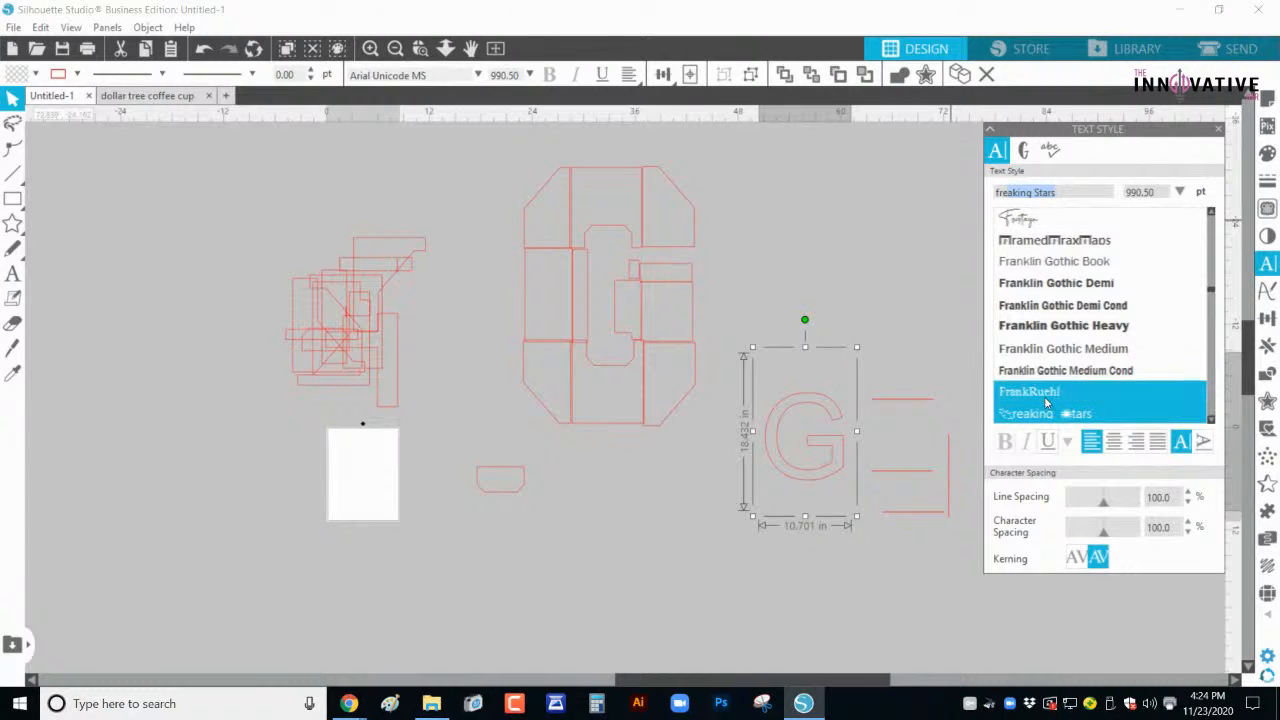
scroll(1046, 402, down, 5)
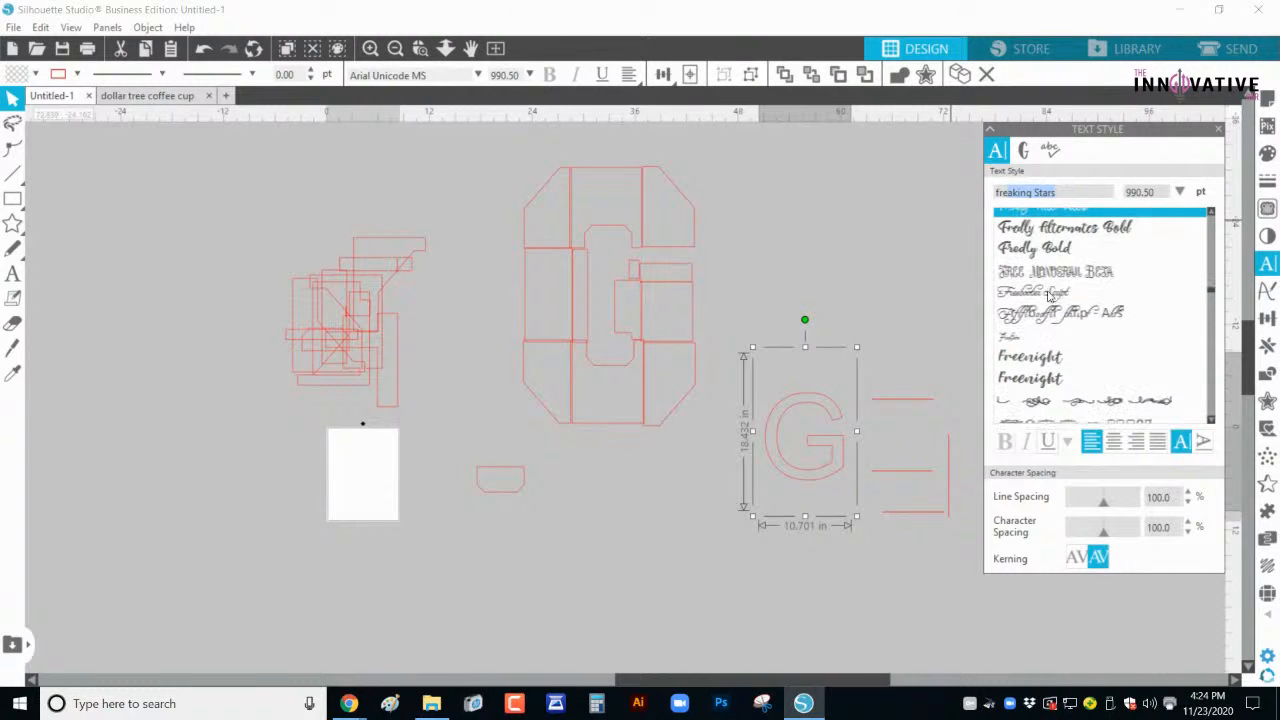
click(1058, 229)
key(Down)
key(Down)
key(Down)
key(Down)
key(Down)
key(Down)
key(Down)
key(Down)
key(Down)
key(Down)
key(Down)
key(Down)
key(Down)
key(Down)
key(Down)
key(Down)
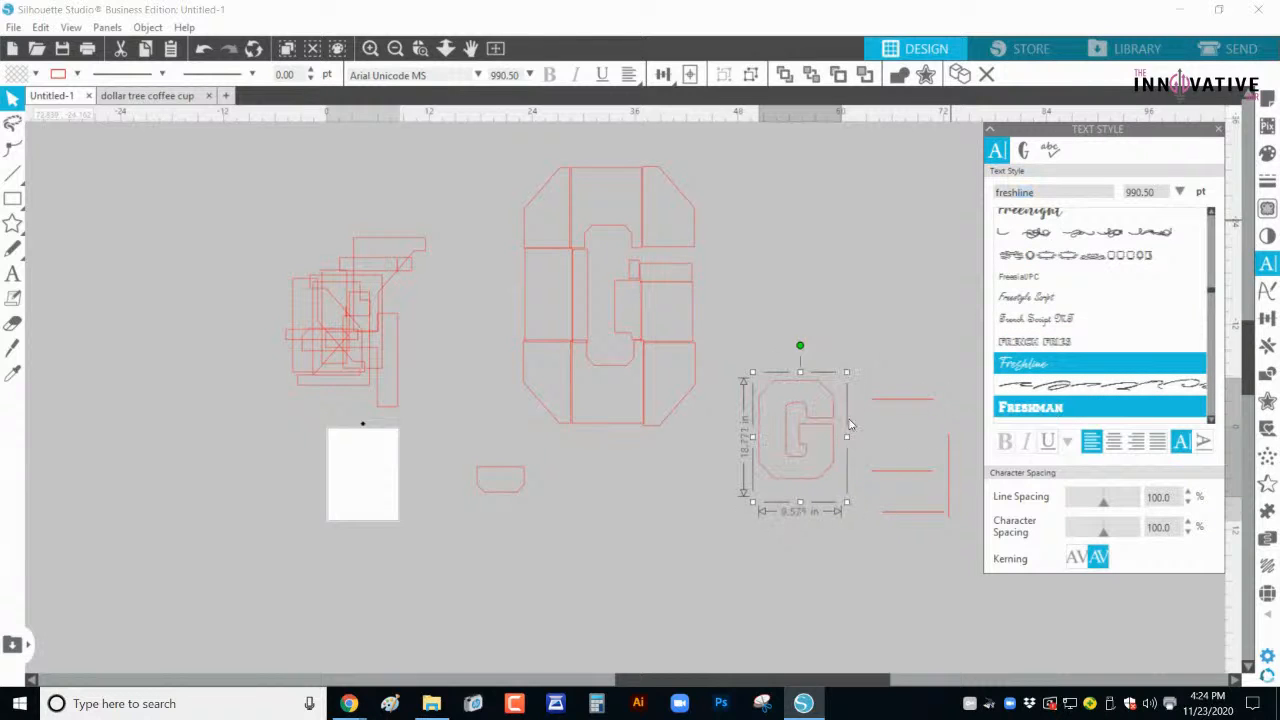
drag(808, 431, 795, 342)
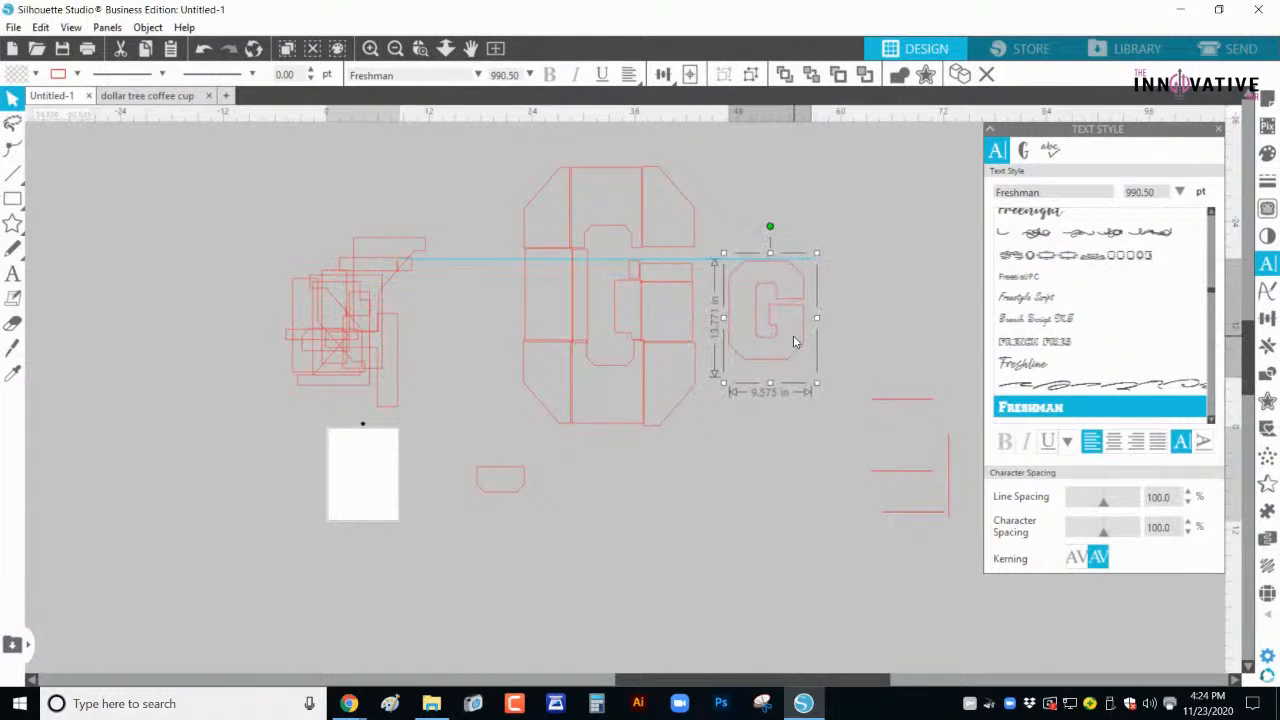
Step: Try to fit the small inner crossbar piece closer to the neighbouring piece of the assembled G
click(625, 337)
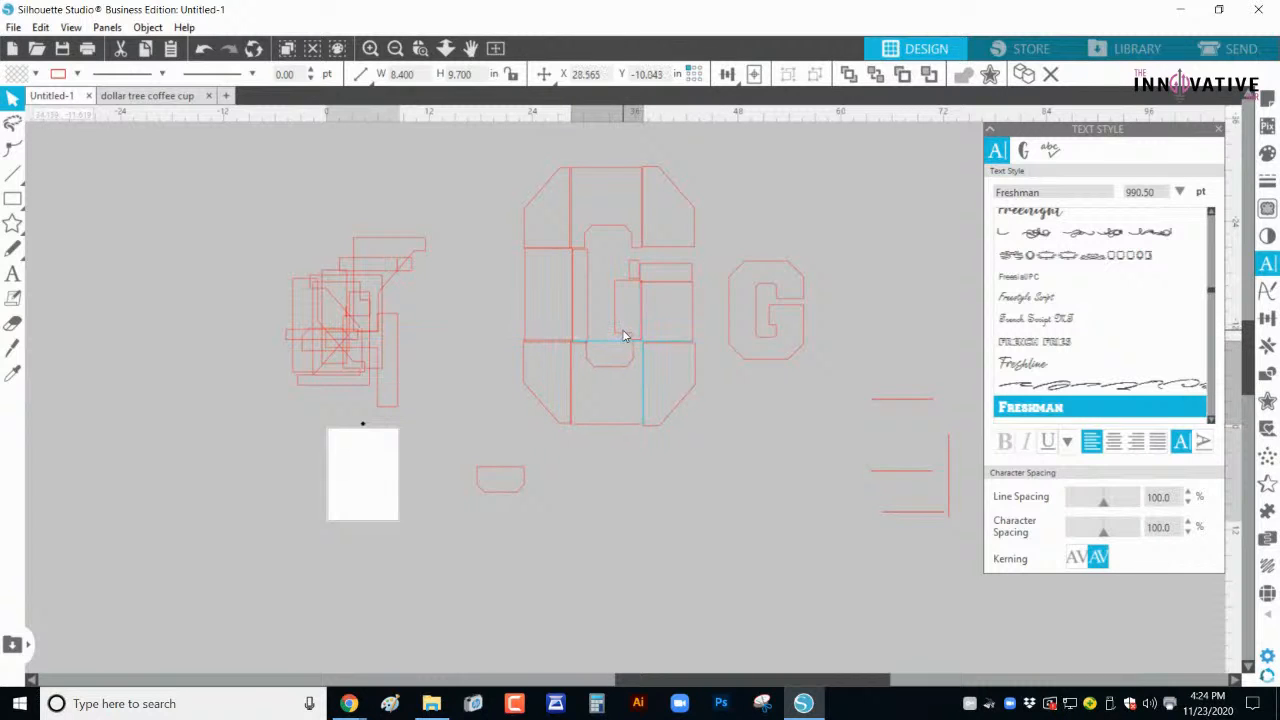
click(622, 337)
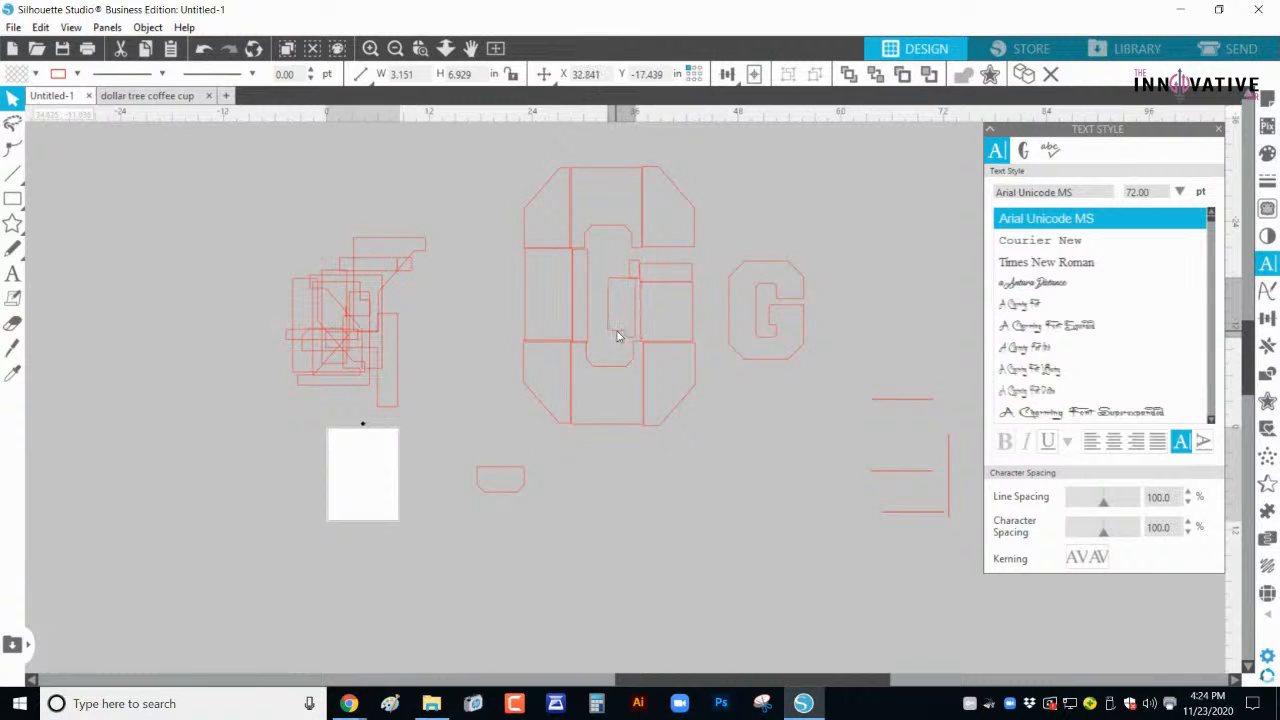
mouse_move(617, 331)
mouse_down()
mouse_move(486, 356)
mouse_move(625, 330)
mouse_up()
click(80, 130)
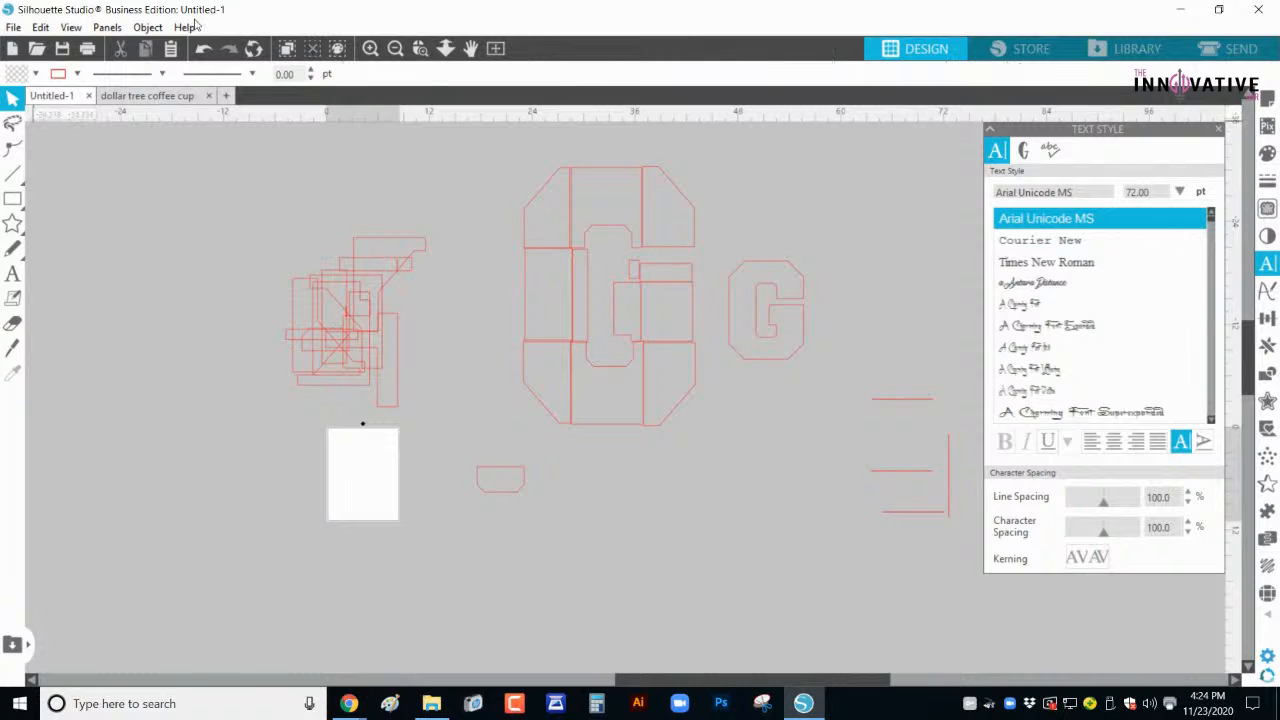
Step: Undo the latest piece nudges and the addition of the Freshman text G beside the assembled letter
click(202, 50)
click(202, 50)
click(202, 50)
click(202, 50)
click(202, 50)
click(202, 50)
click(202, 50)
click(202, 50)
click(201, 52)
click(202, 51)
click(202, 51)
click(203, 52)
click(204, 52)
click(203, 52)
click(203, 53)
click(202, 54)
click(201, 55)
click(201, 55)
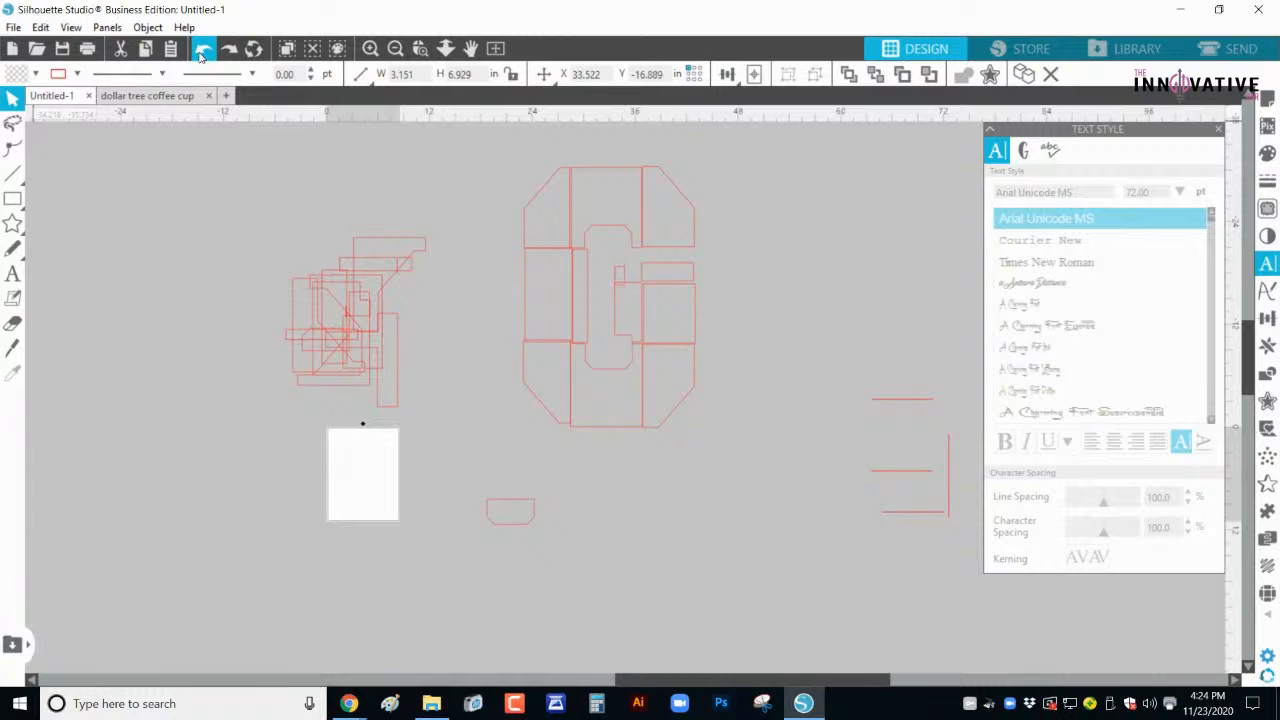
Step: Undo moving the letter pieces until the split G is back in its original position, with the scraps still set aside
click(201, 56)
click(202, 58)
click(202, 60)
click(203, 62)
click(202, 59)
click(203, 57)
click(204, 54)
click(205, 52)
click(204, 54)
click(204, 56)
click(205, 57)
click(205, 59)
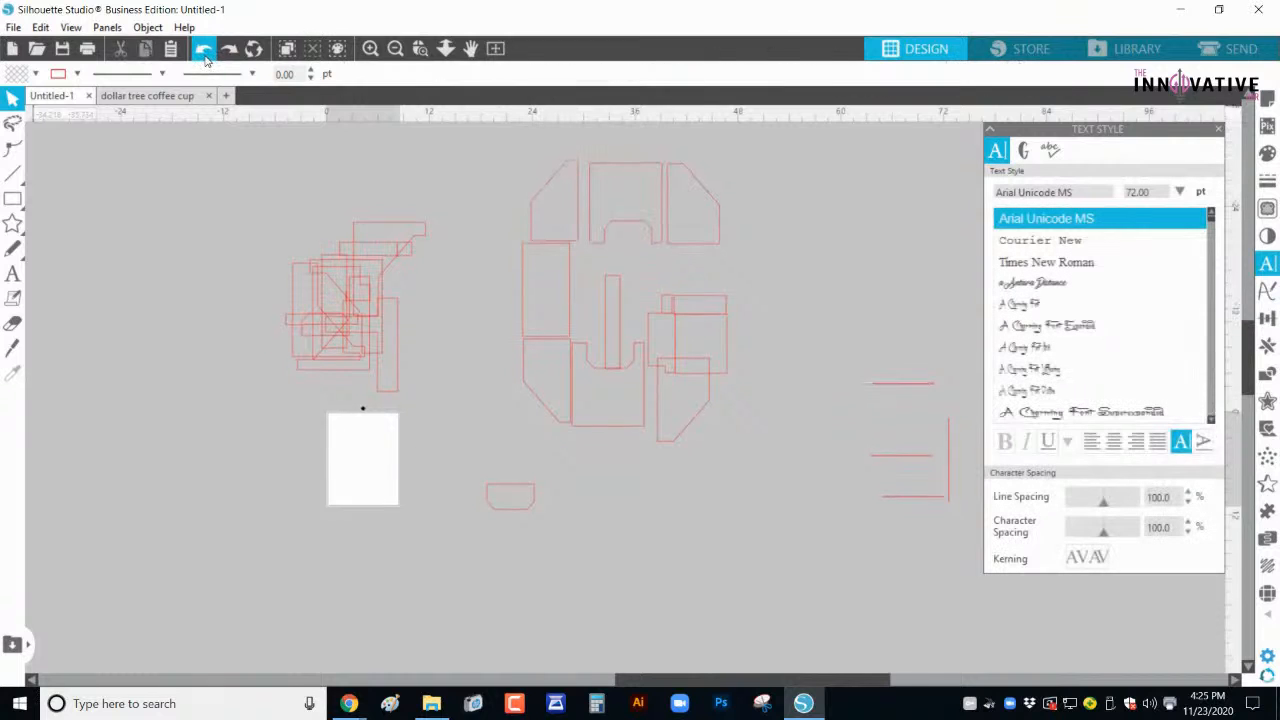
click(205, 59)
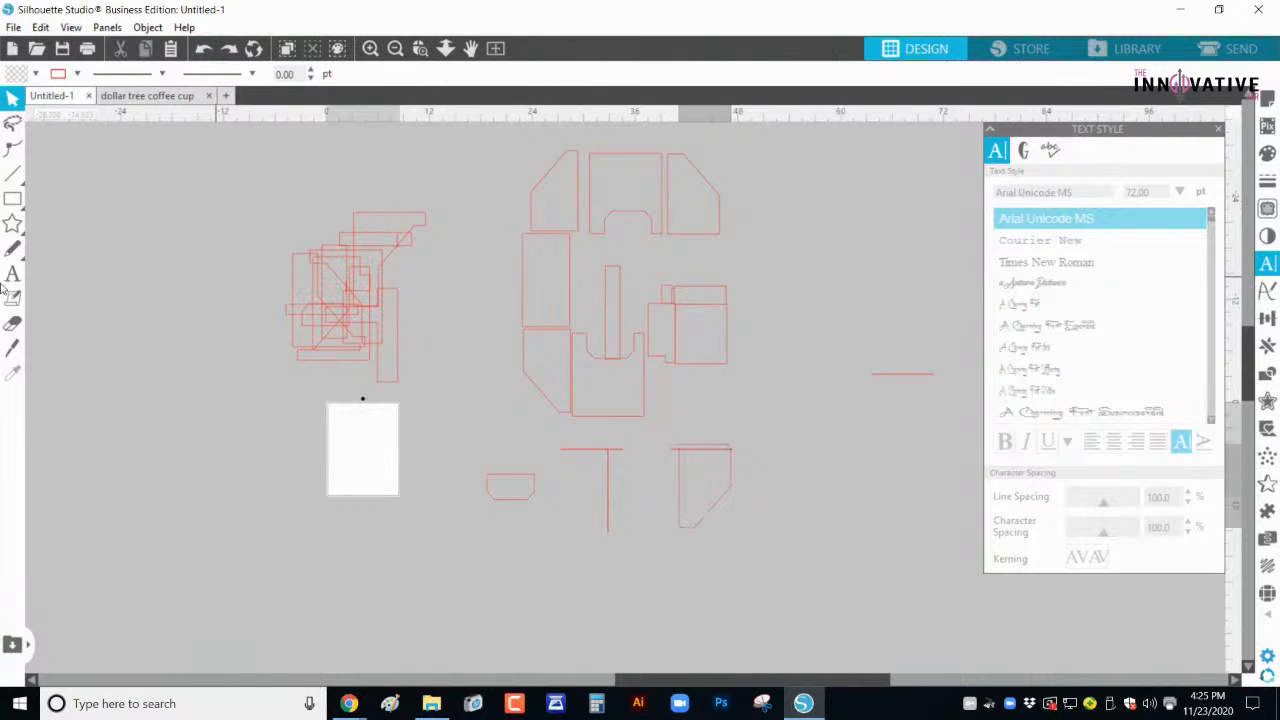
click(200, 50)
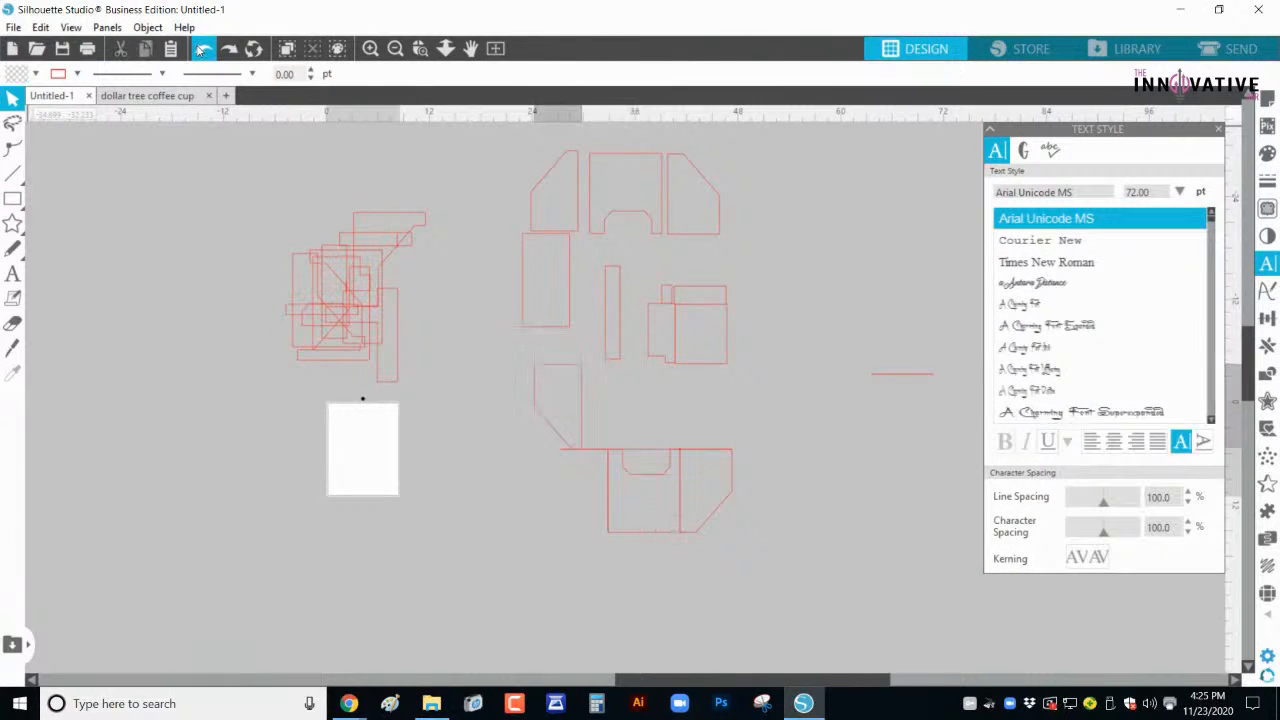
click(202, 51)
click(202, 51)
click(202, 51)
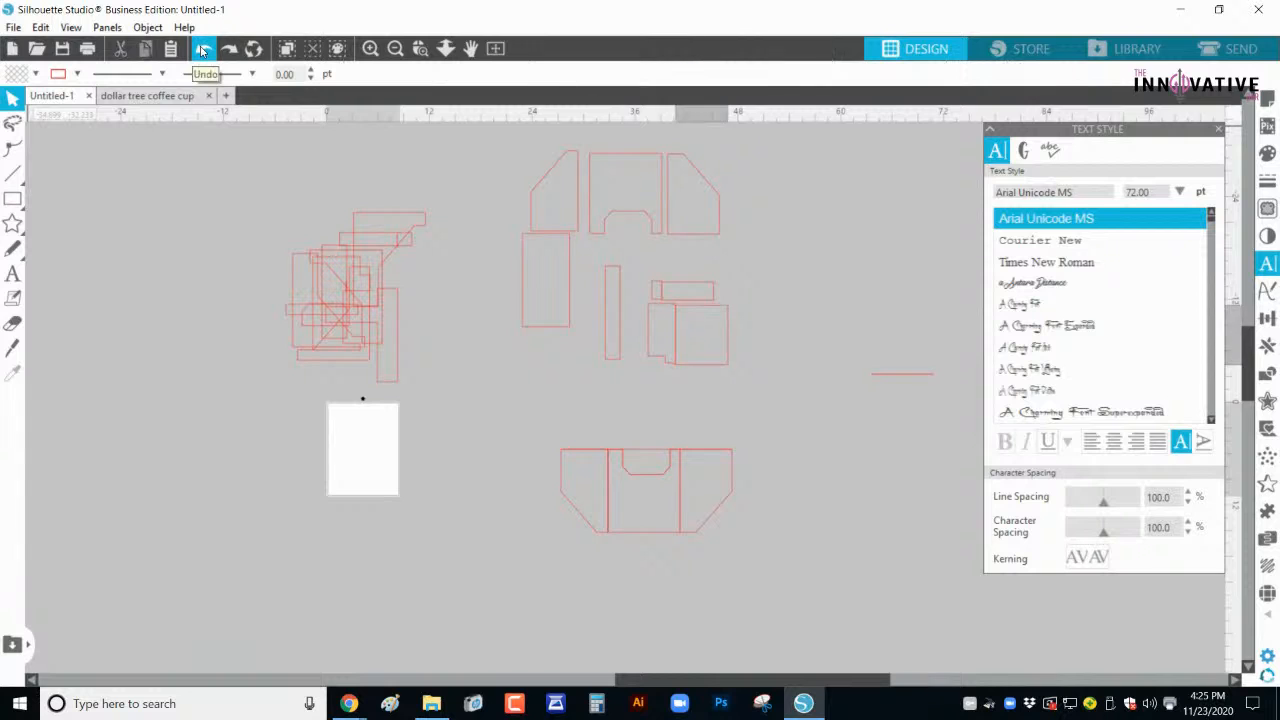
click(202, 51)
click(202, 51)
click(202, 51)
click(202, 51)
click(202, 51)
click(203, 51)
click(203, 51)
click(203, 51)
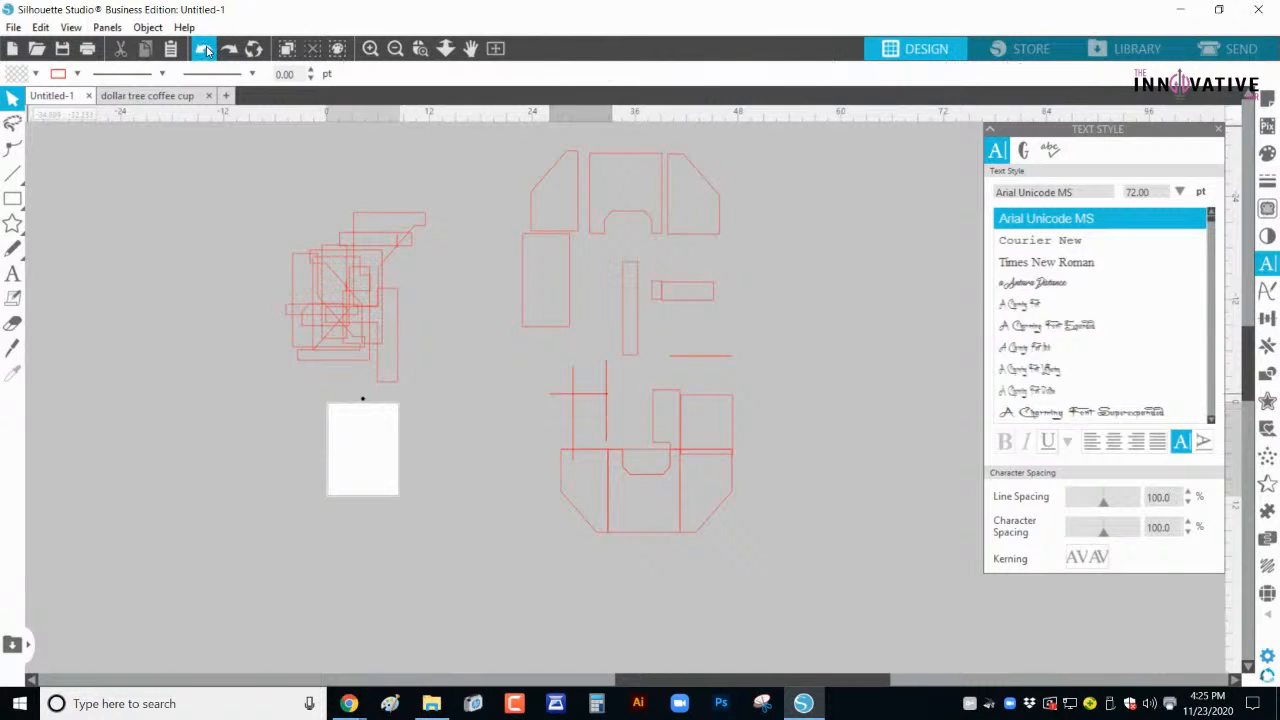
click(203, 51)
click(203, 51)
click(203, 51)
click(203, 51)
click(203, 51)
click(202, 53)
click(202, 52)
click(202, 52)
click(202, 52)
click(202, 53)
click(202, 52)
click(202, 52)
click(202, 52)
click(202, 52)
click(202, 52)
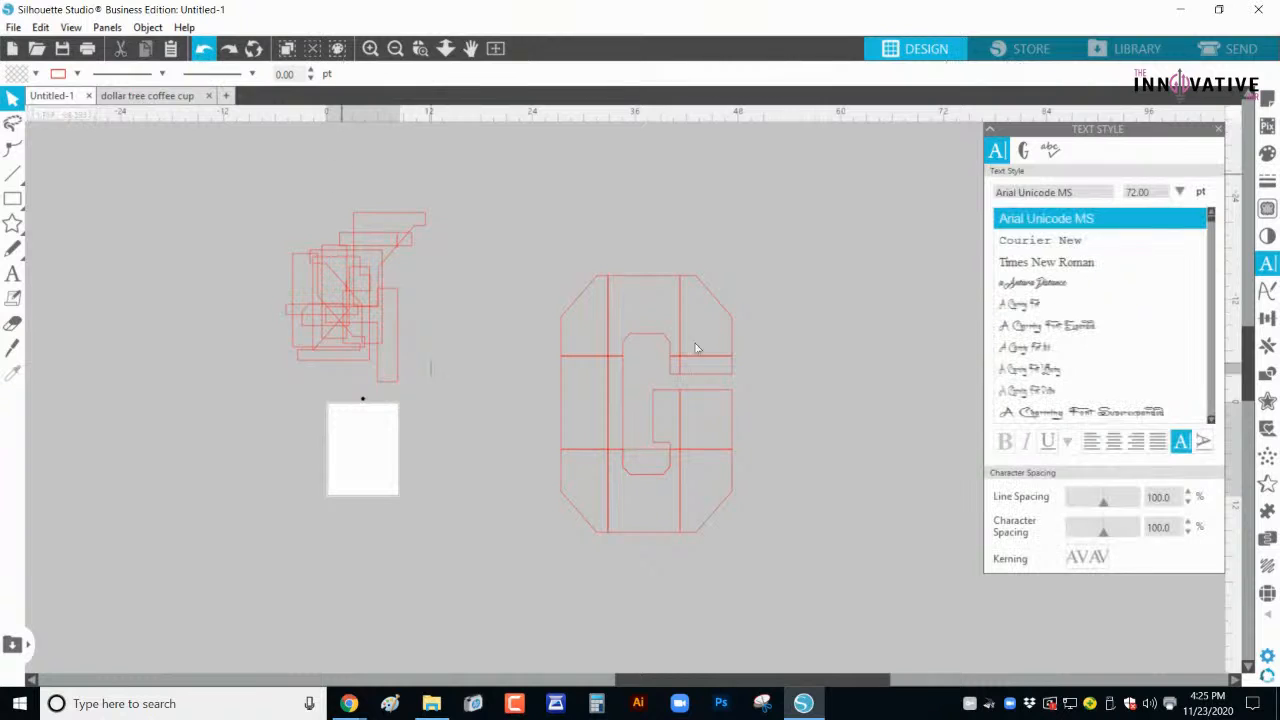
Step: Undo moving the scraps aside until the G sits over the full three-by-three grid of page rectangles
key(ctrl+z)
key(ctrl+z)
key(ctrl+z)
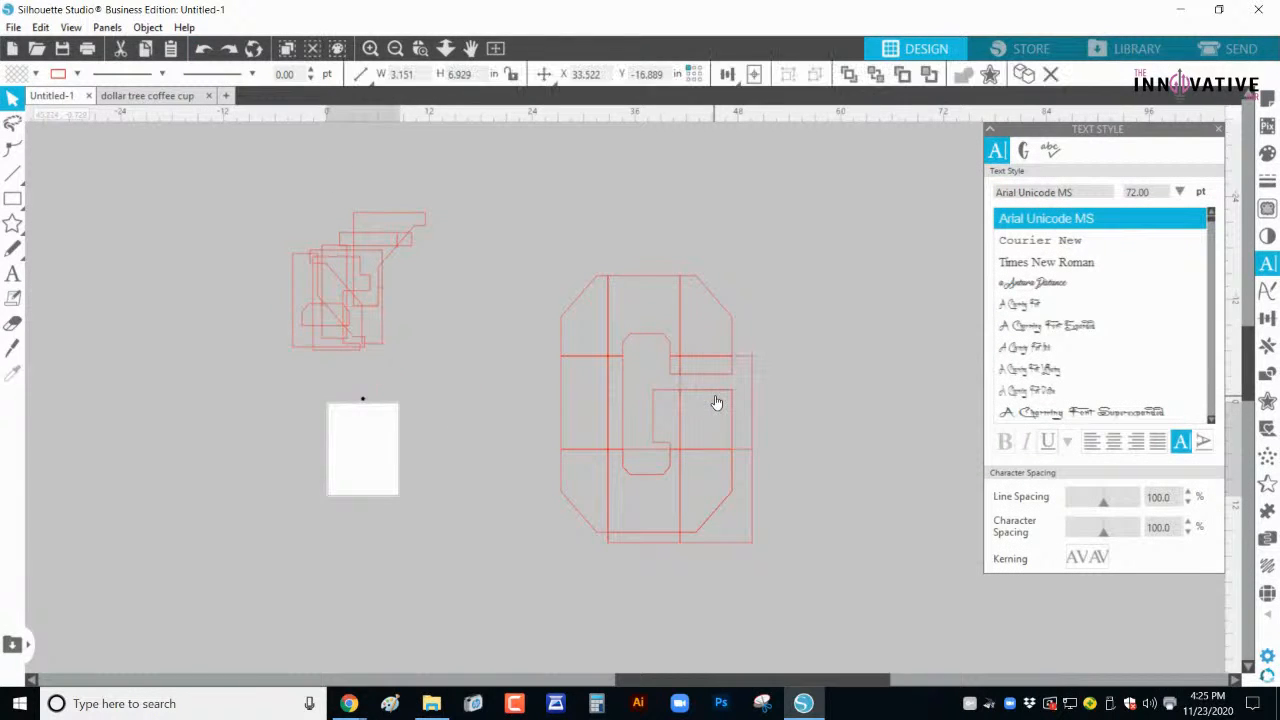
key(ctrl+z)
key(ctrl+z)
key(ctrl+z)
key(ctrl+z)
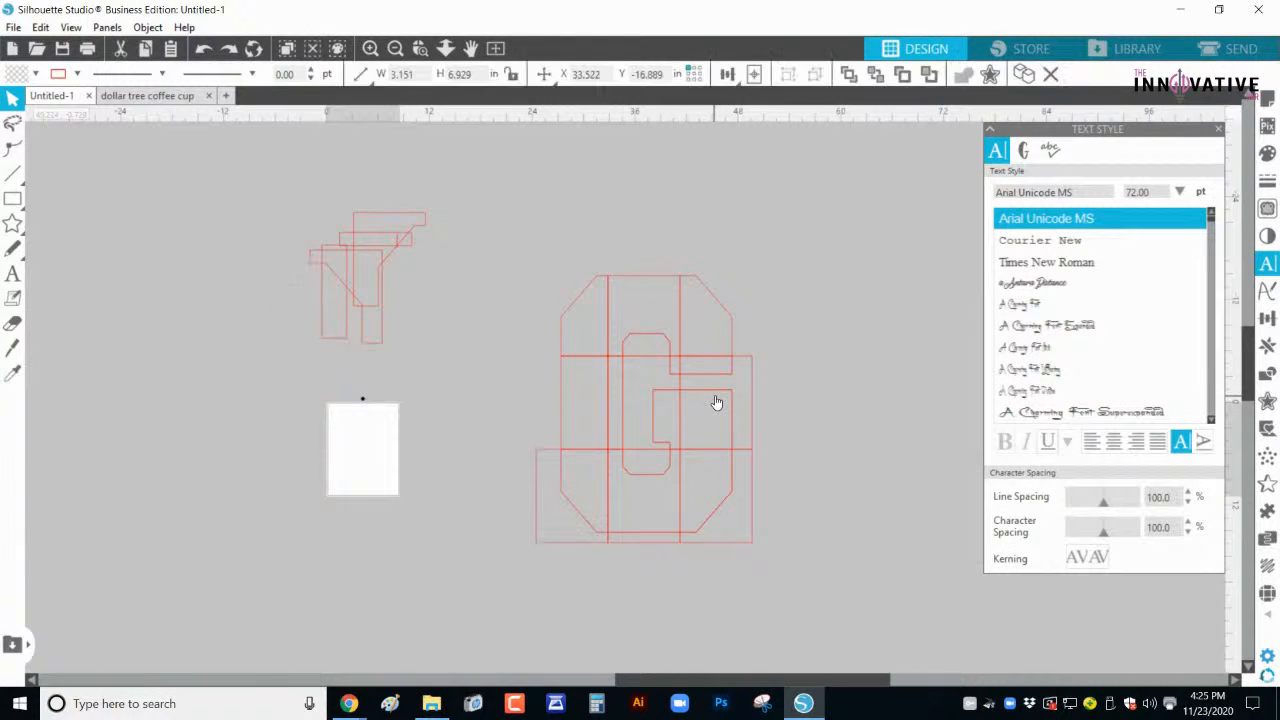
key(ctrl+z)
key(ctrl+z)
key(ctrl+z)
key(ctrl+z)
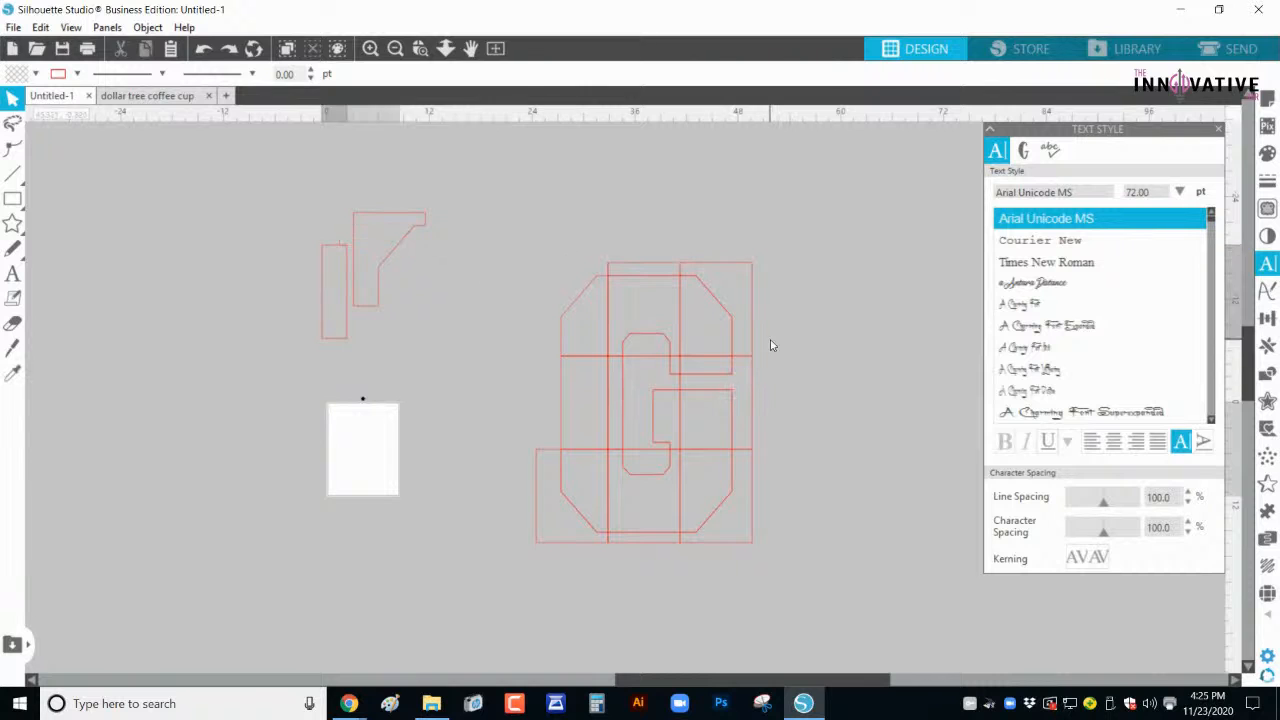
key(ctrl+z)
key(ctrl+z)
key(ctrl+z)
key(ctrl+z)
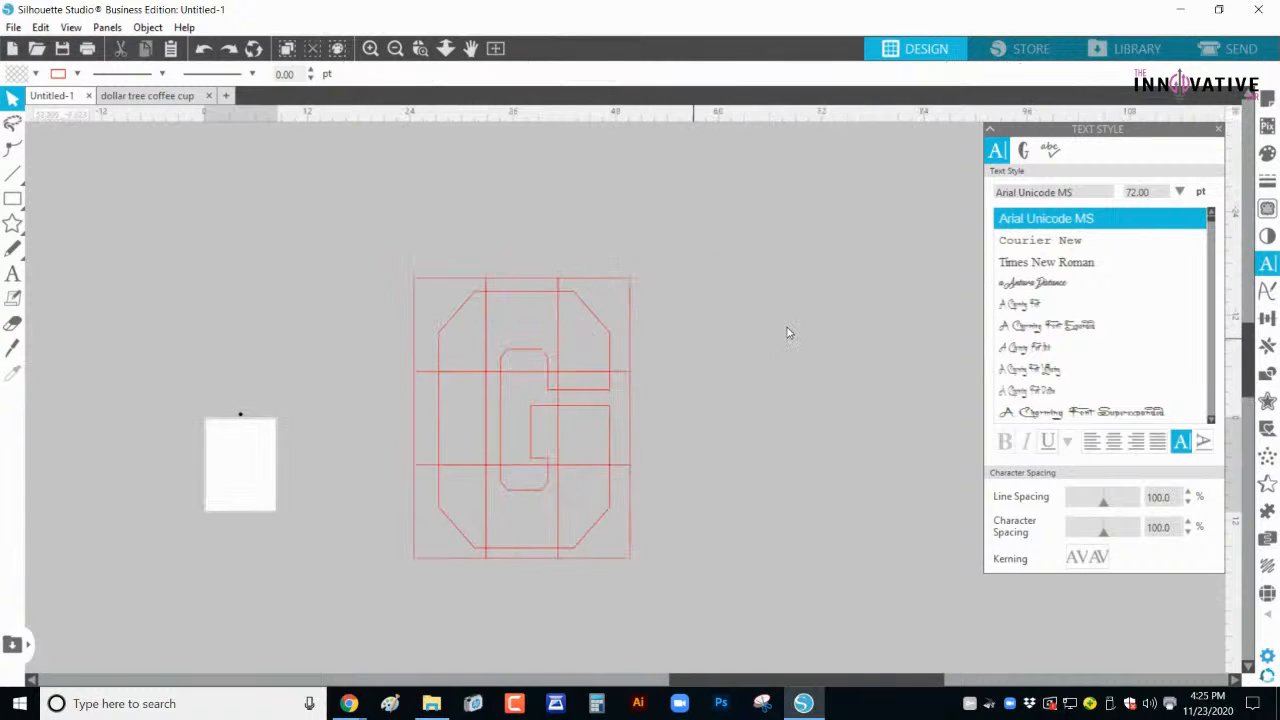
Step: Undo the slicing, the placement of the G on the grid, and the duplicated page rectangles until a single rectangle remains
key(ctrl+z)
key(ctrl+z)
key(ctrl+z)
key(ctrl+z)
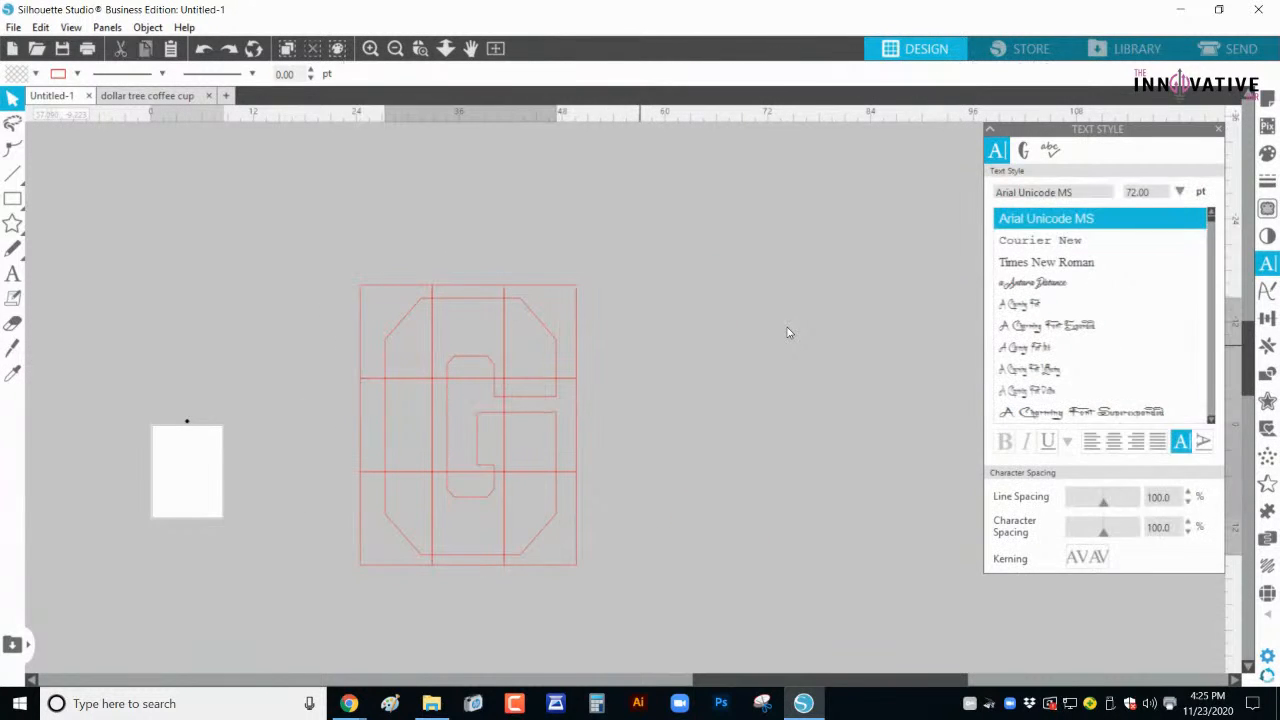
key(ctrl+z)
key(ctrl+z)
key(ctrl+z)
key(ctrl+z)
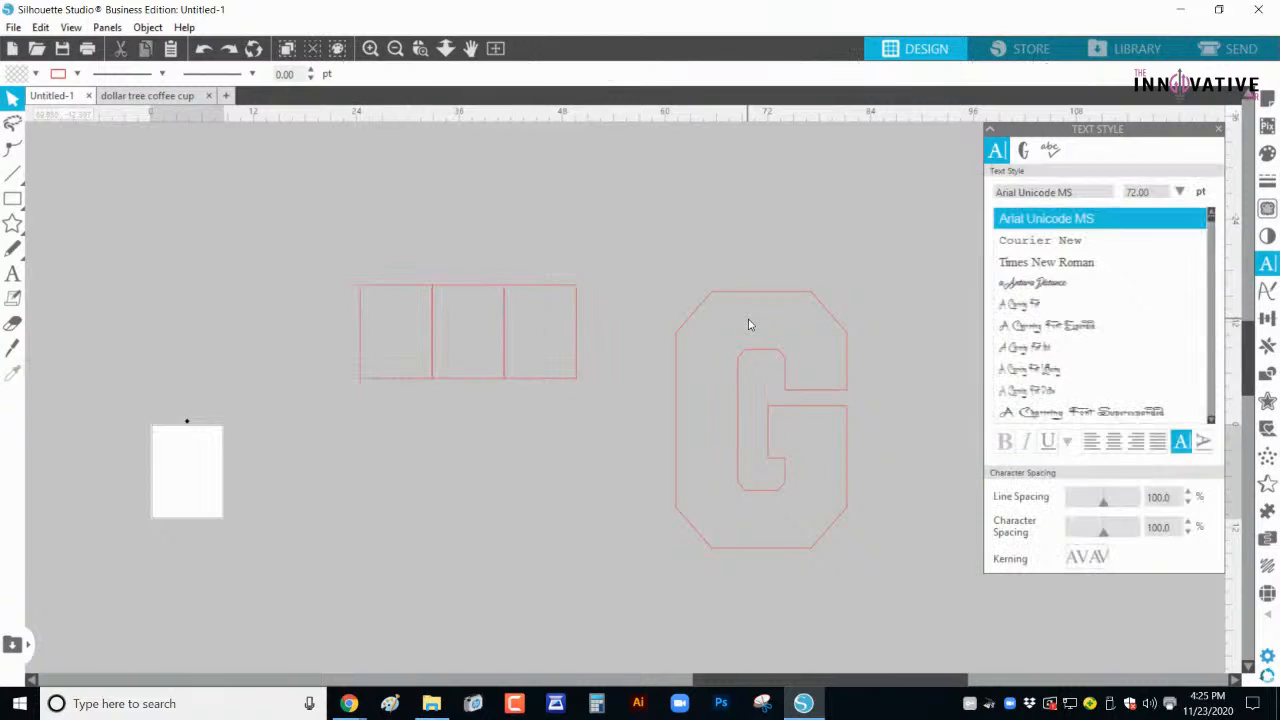
key(ctrl+z)
key(ctrl+z)
key(ctrl+z)
key(ctrl+z)
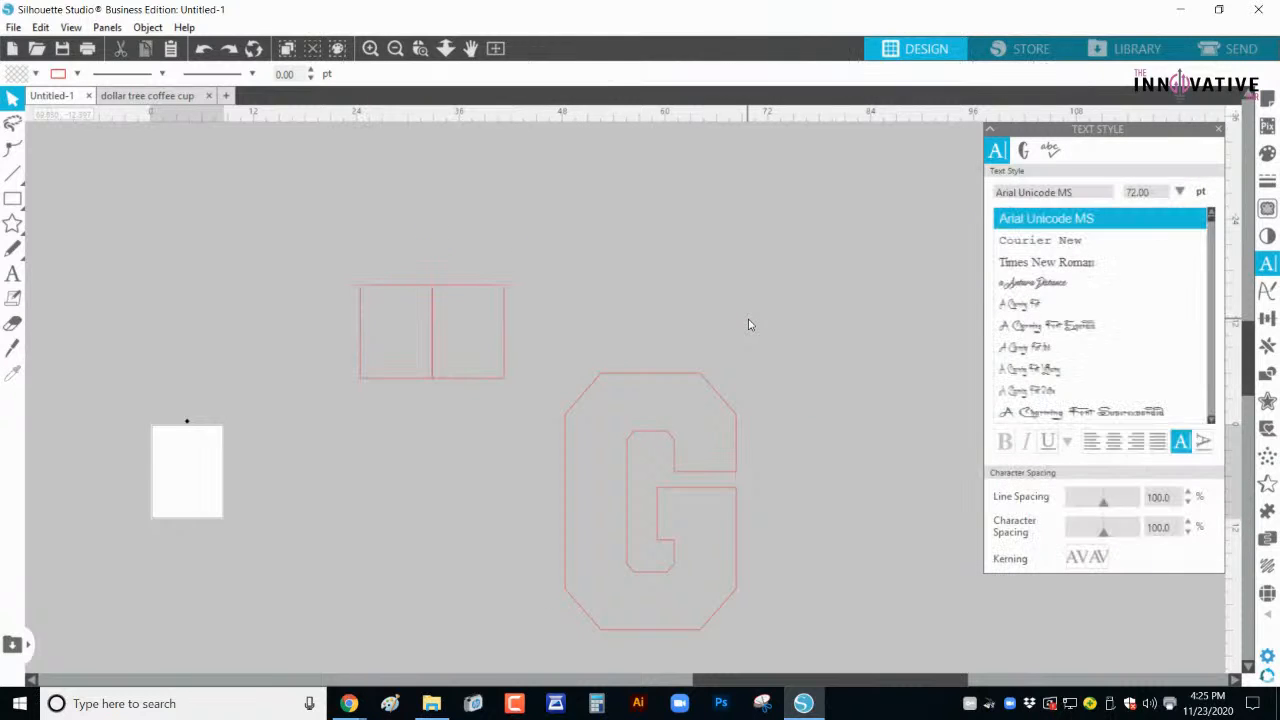
key(ctrl+z)
key(ctrl+z)
key(ctrl+z)
key(ctrl+z)
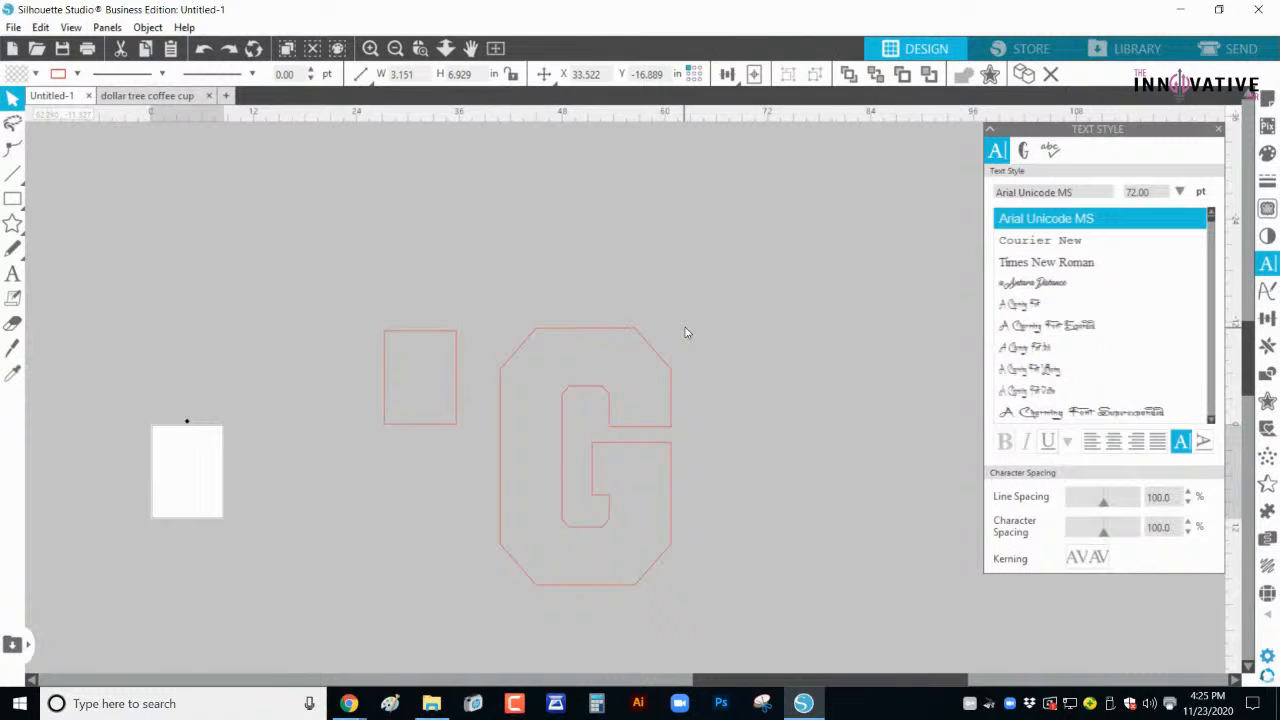
Step: Undo further until the page rectangle again has its 8.4 by 10.9 in inner offset inside the outer rectangle
key(ctrl+z)
key(ctrl+z)
key(ctrl+z)
key(ctrl+z)
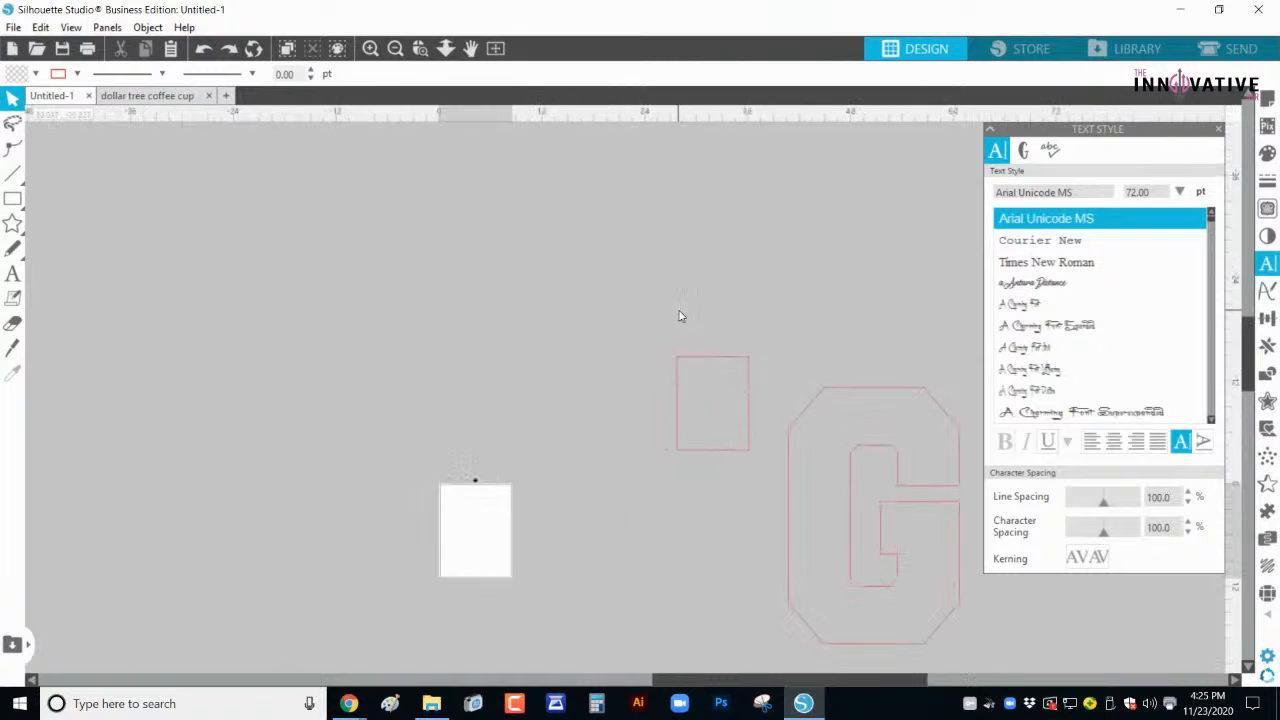
key(ctrl+z)
key(ctrl+z)
key(ctrl+z)
key(ctrl+z)
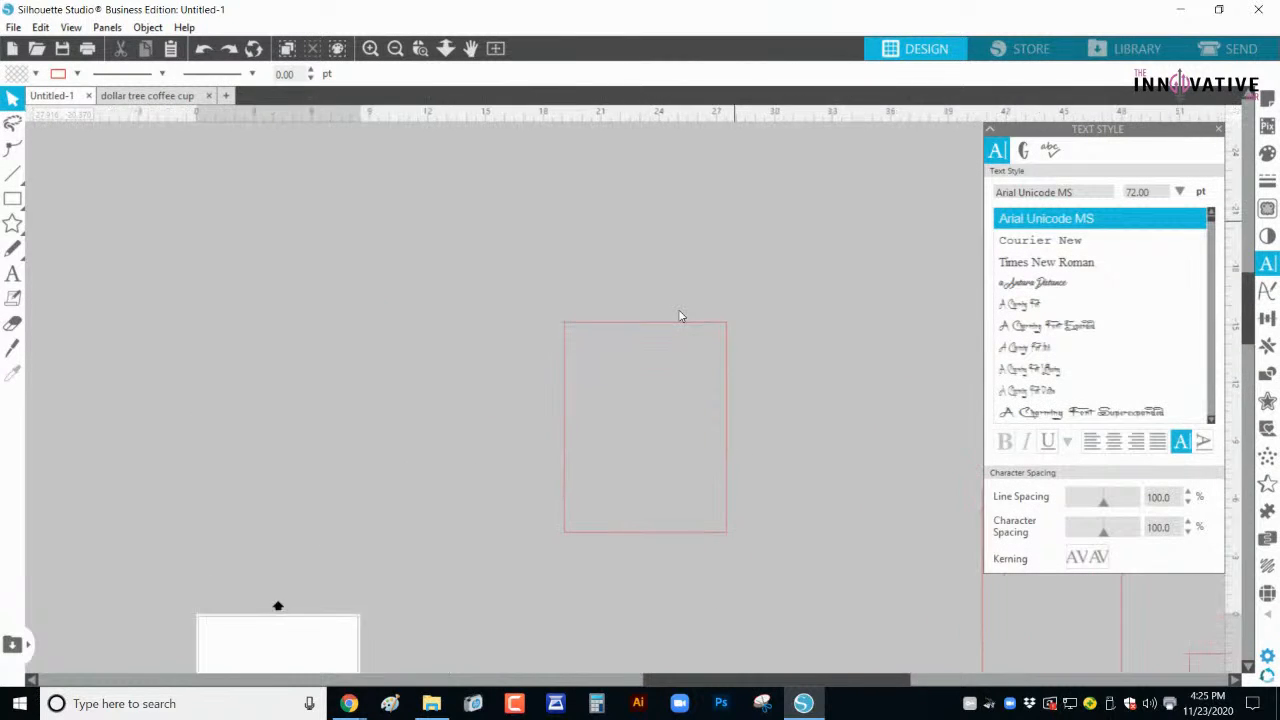
key(ctrl+z)
key(ctrl+z)
key(ctrl+z)
key(ctrl+z)
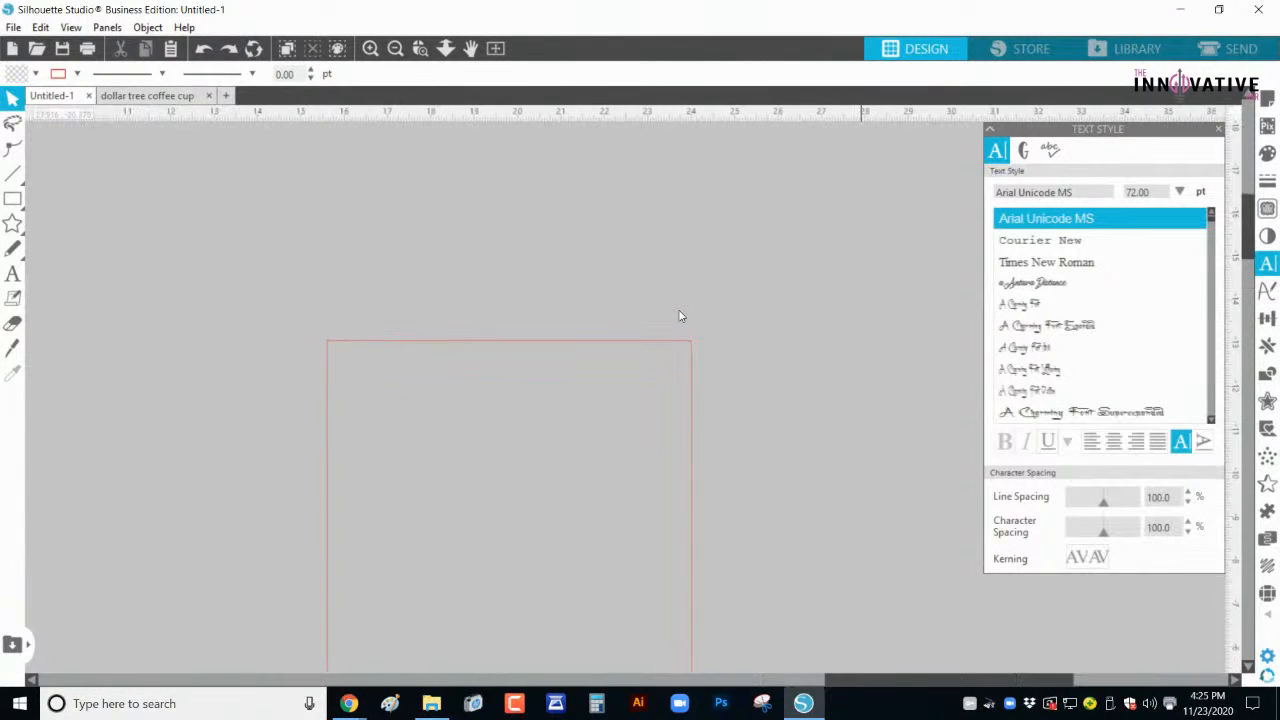
key(ctrl+z)
key(ctrl+z)
key(ctrl+z)
key(ctrl+z)
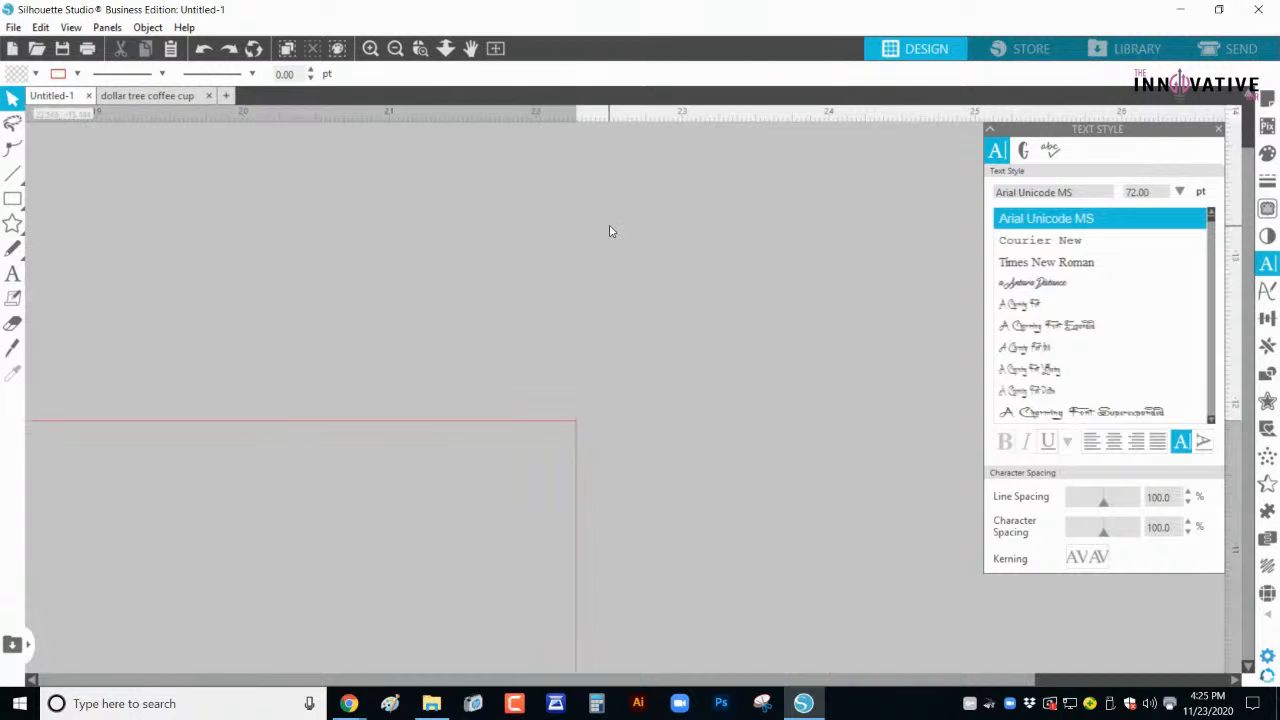
key(ctrl+z)
key(ctrl+z)
key(ctrl+z)
key(ctrl+z)
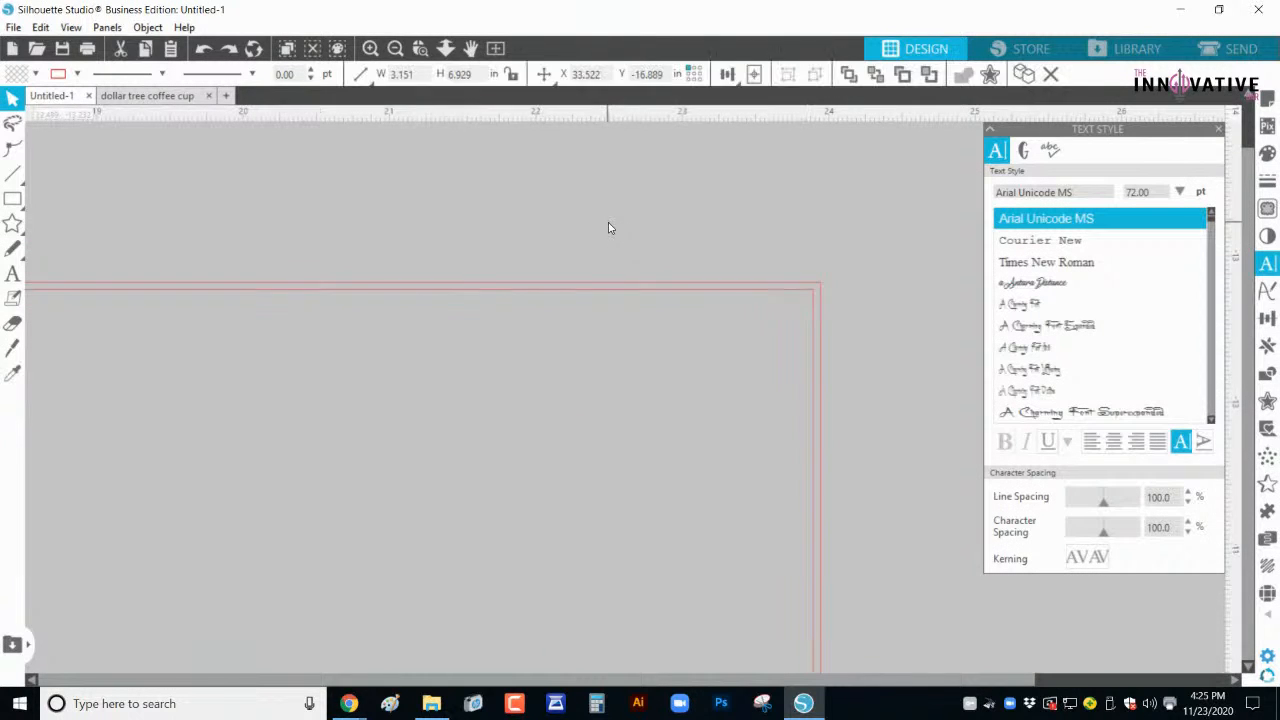
key(ctrl+z)
key(ctrl+z)
key(ctrl+z)
key(ctrl+z)
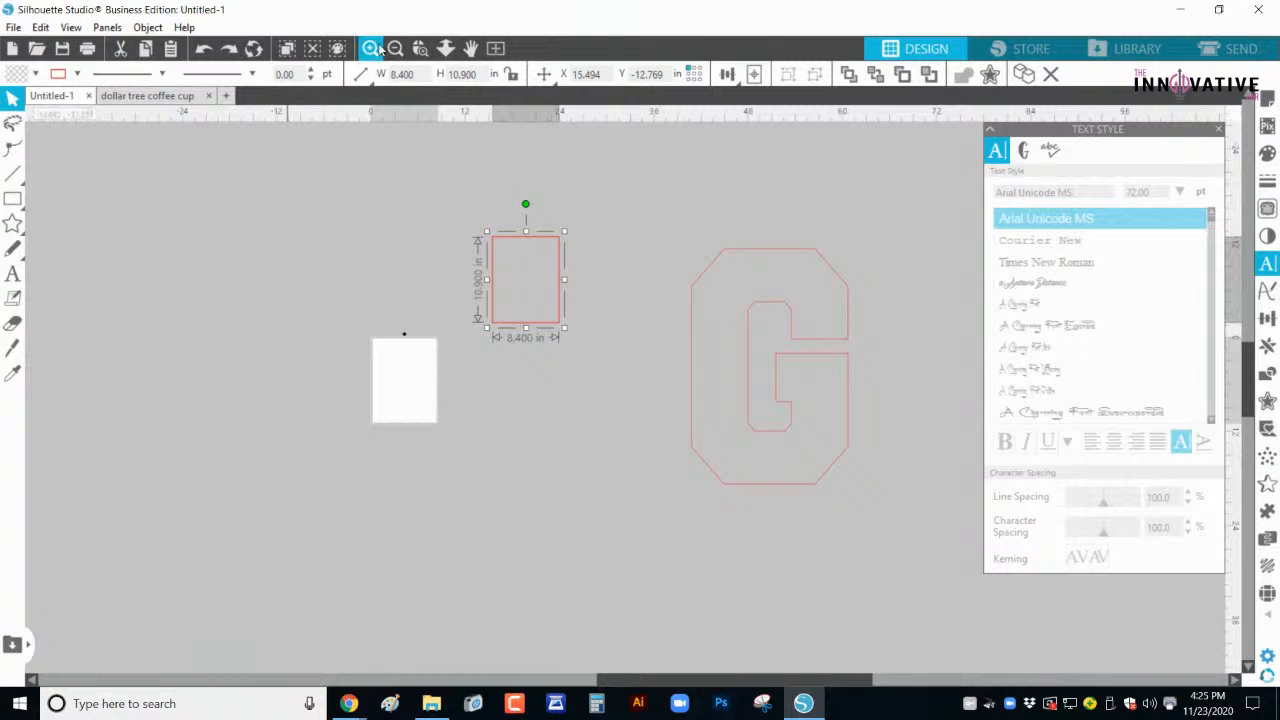
Step: Separate the nested rectangles at their upper-right corner and delete the outer 8.5 by 11 in rectangle, keeping the inner one
click(617, 300)
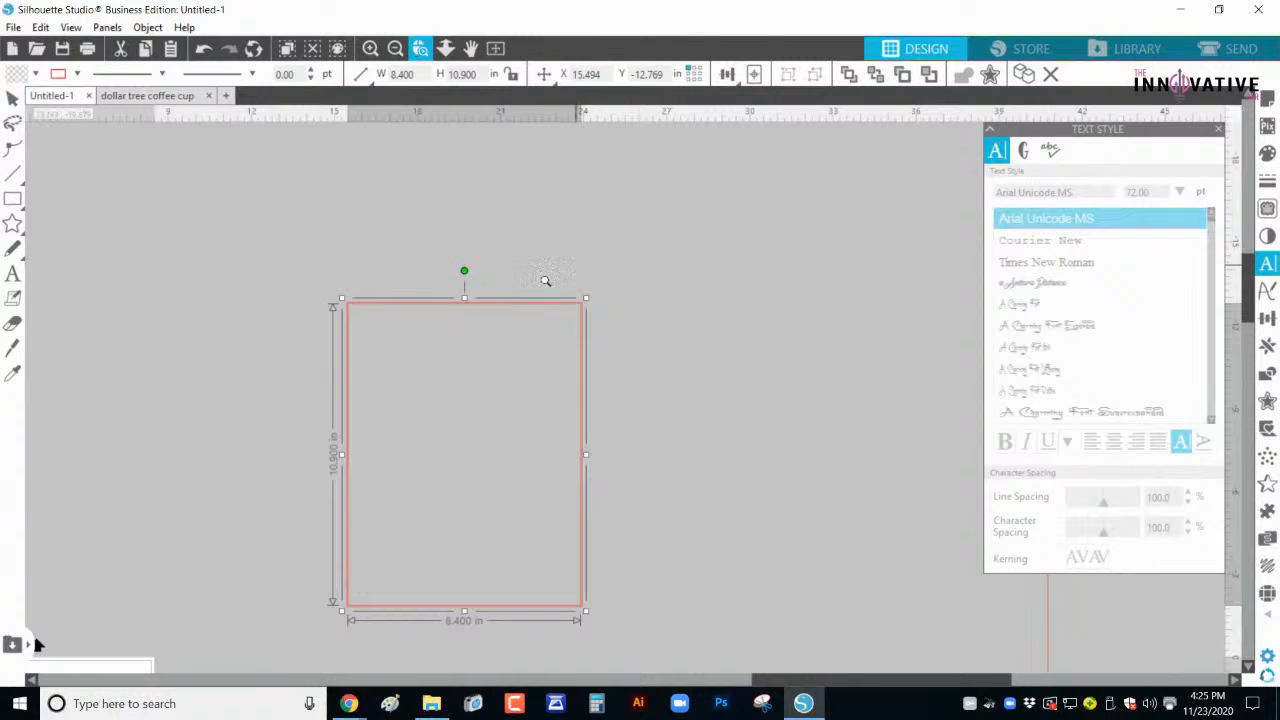
click(667, 428)
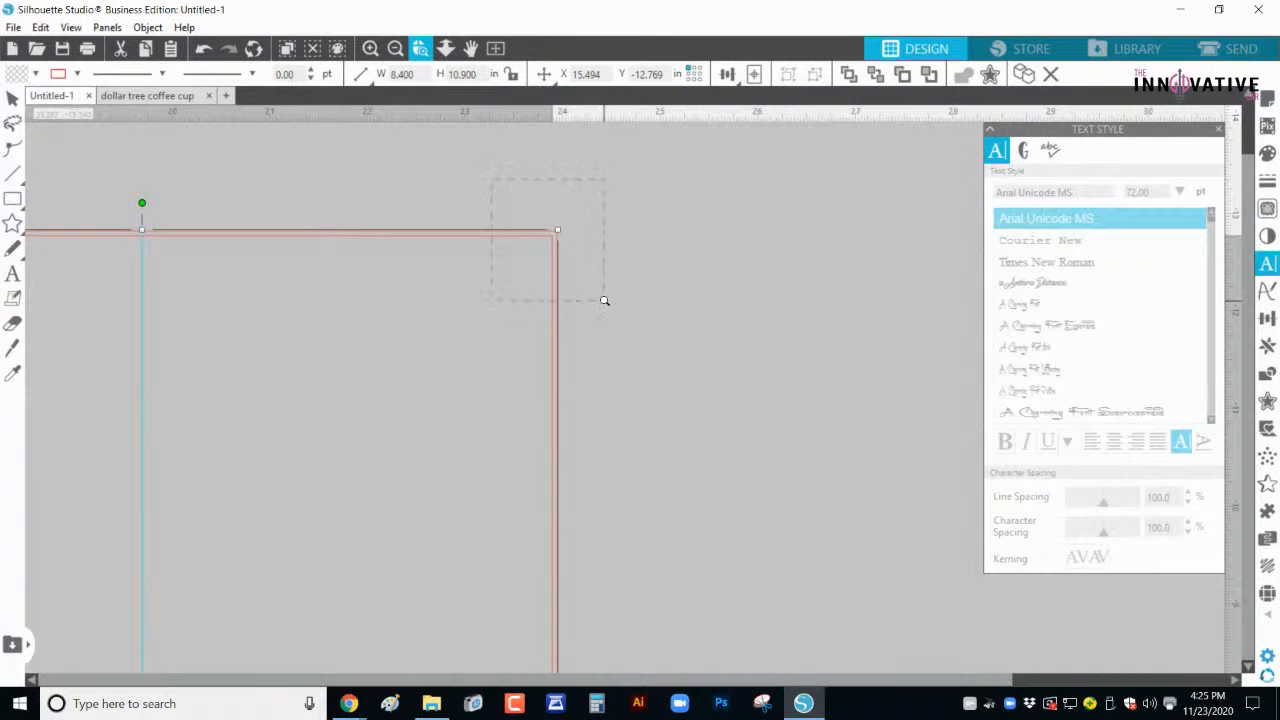
drag(604, 300, 604, 302)
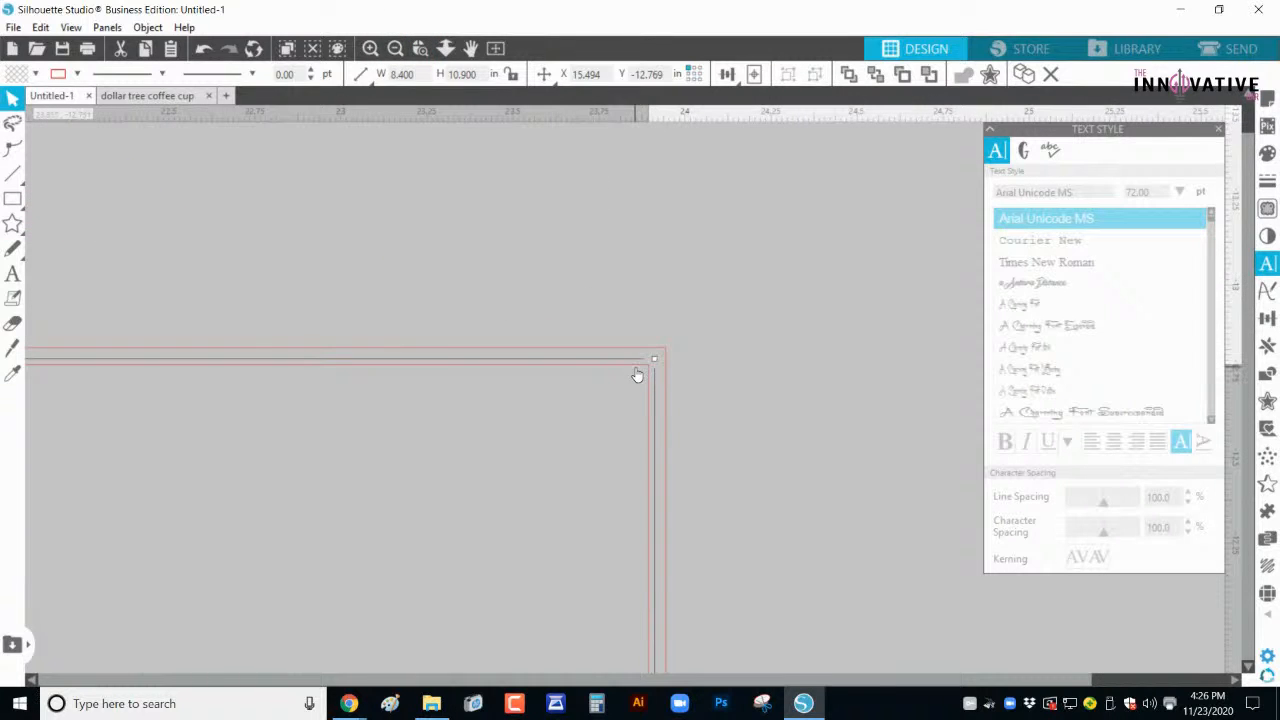
drag(634, 372, 671, 393)
key(Delete)
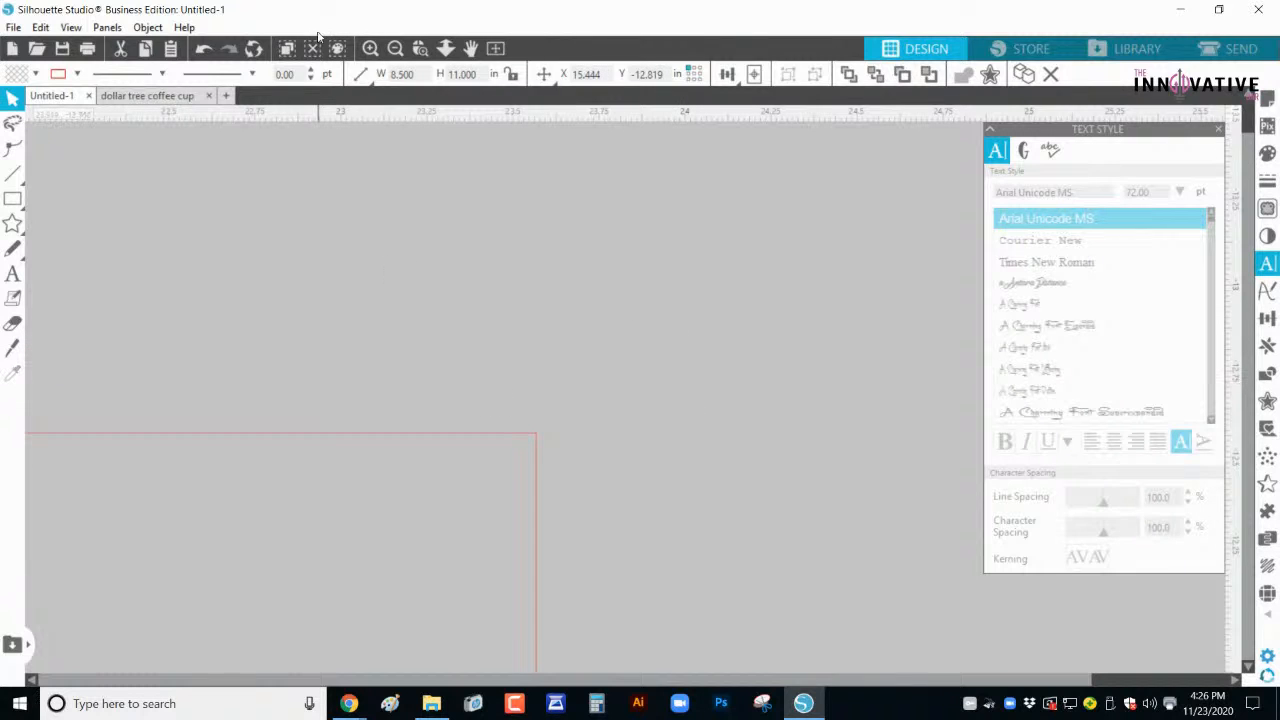
click(397, 55)
click(397, 55)
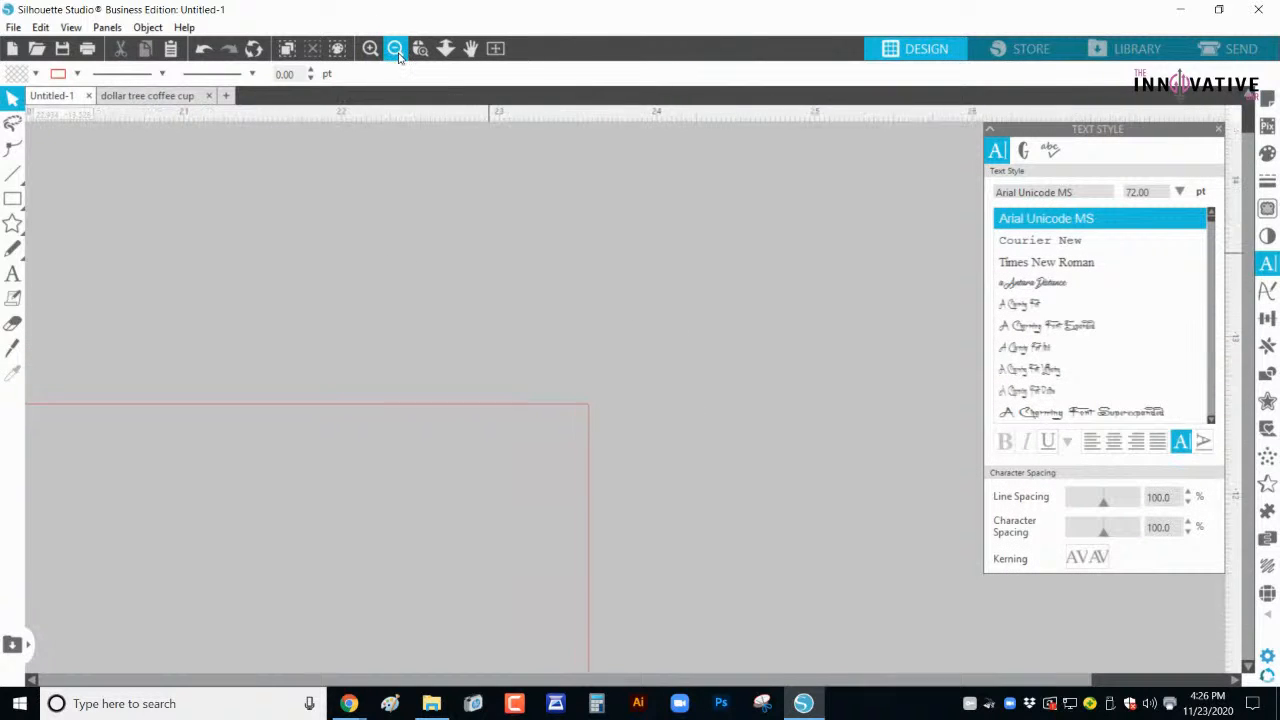
click(397, 55)
scroll(610, 380, down, 5)
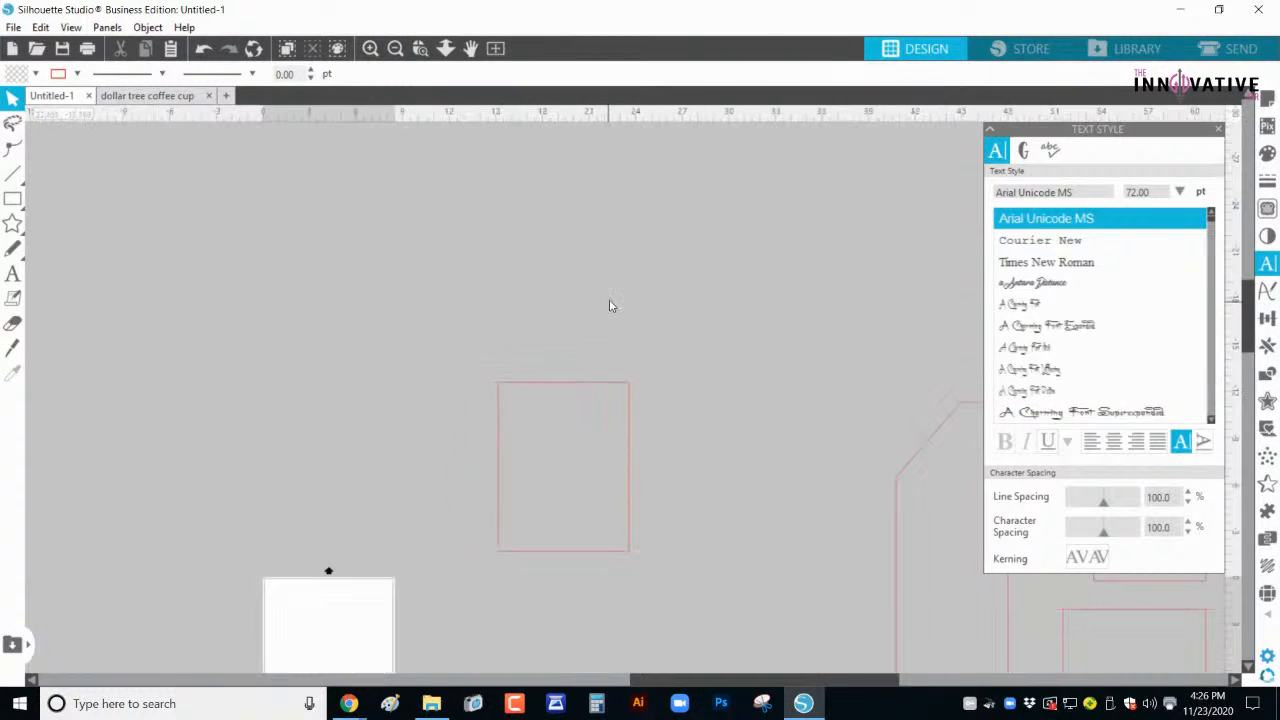
scroll(611, 405, down, 4)
scroll(605, 393, down, 1)
Step: Move the 8.4 by 10.9 in rectangle up and duplicate it twice to the right, forming an edge-to-edge row of three
drag(605, 393, 608, 323)
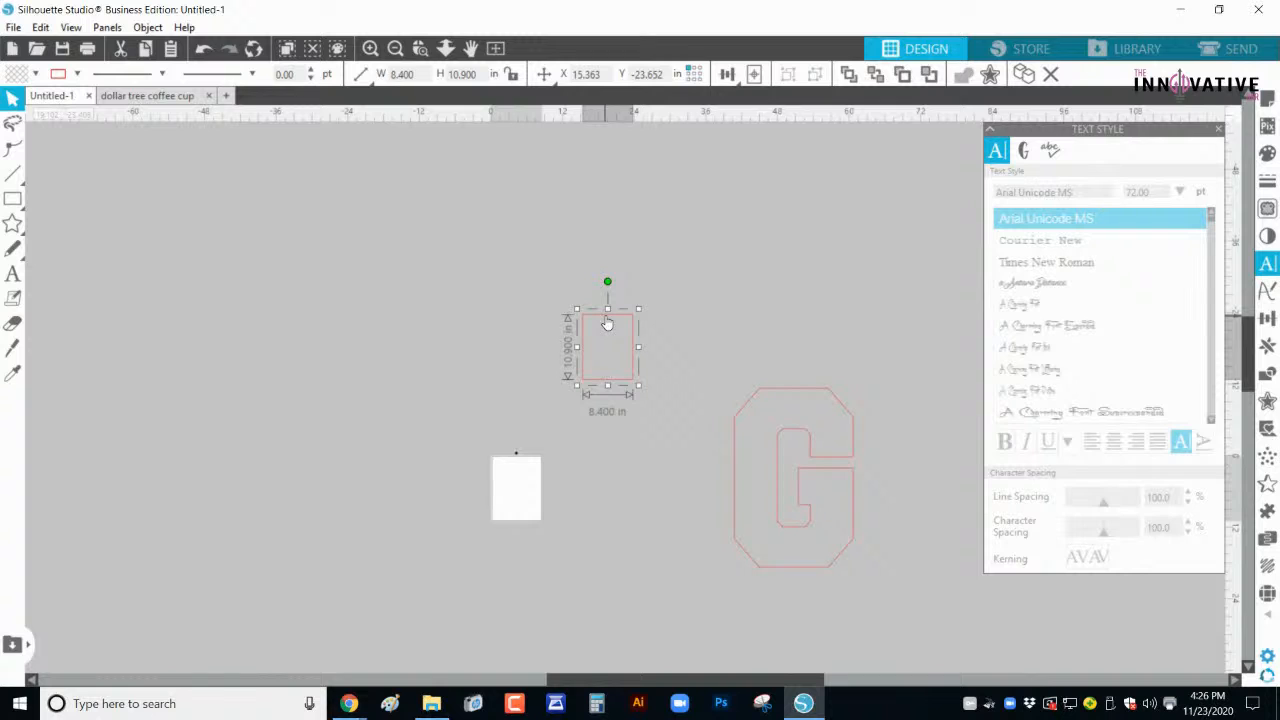
key(i)
key(ctrl+d)
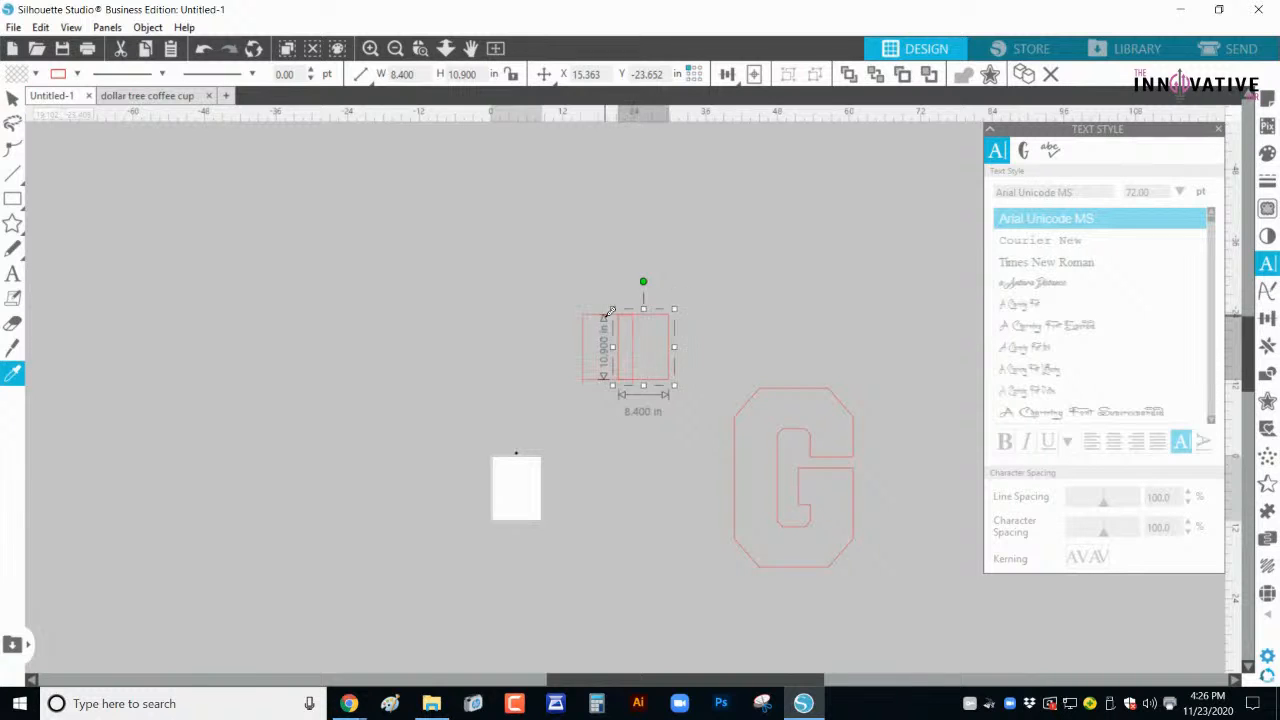
key(ctrl+d)
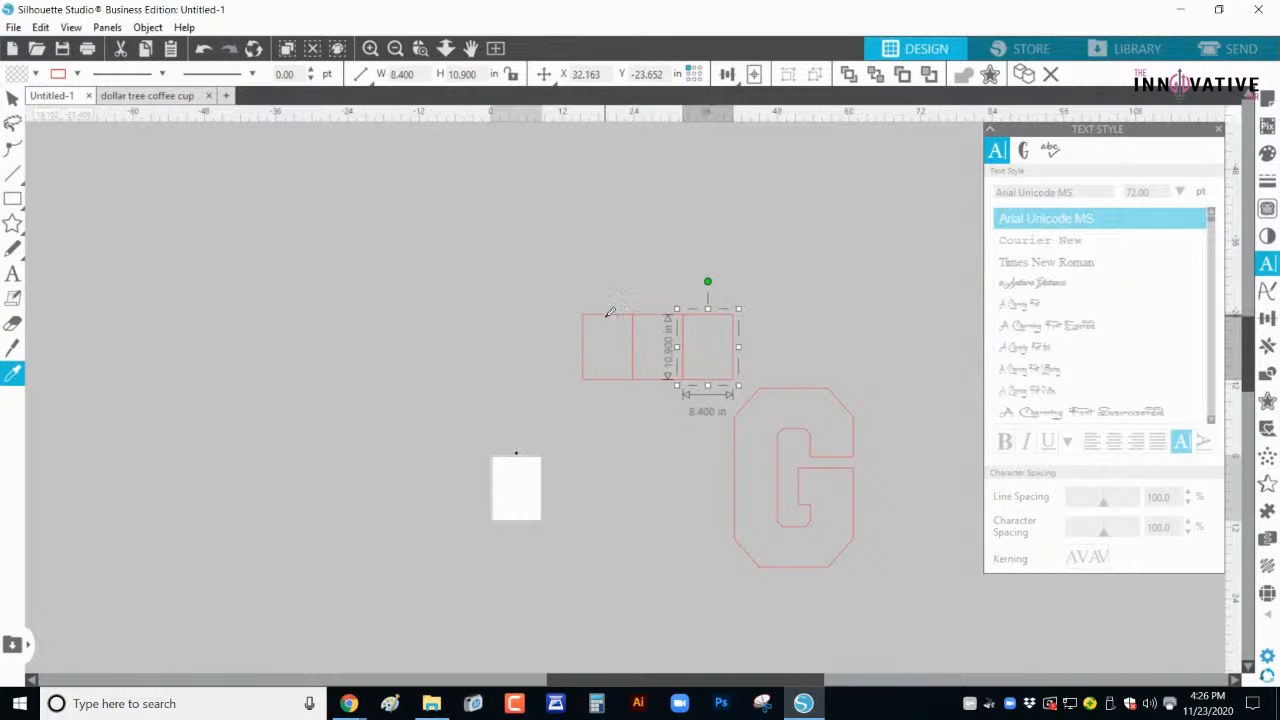
Step: Duplicate the row of three rectangles downward twice, forming an edge-to-edge grid of three by three
drag(533, 341, 777, 354)
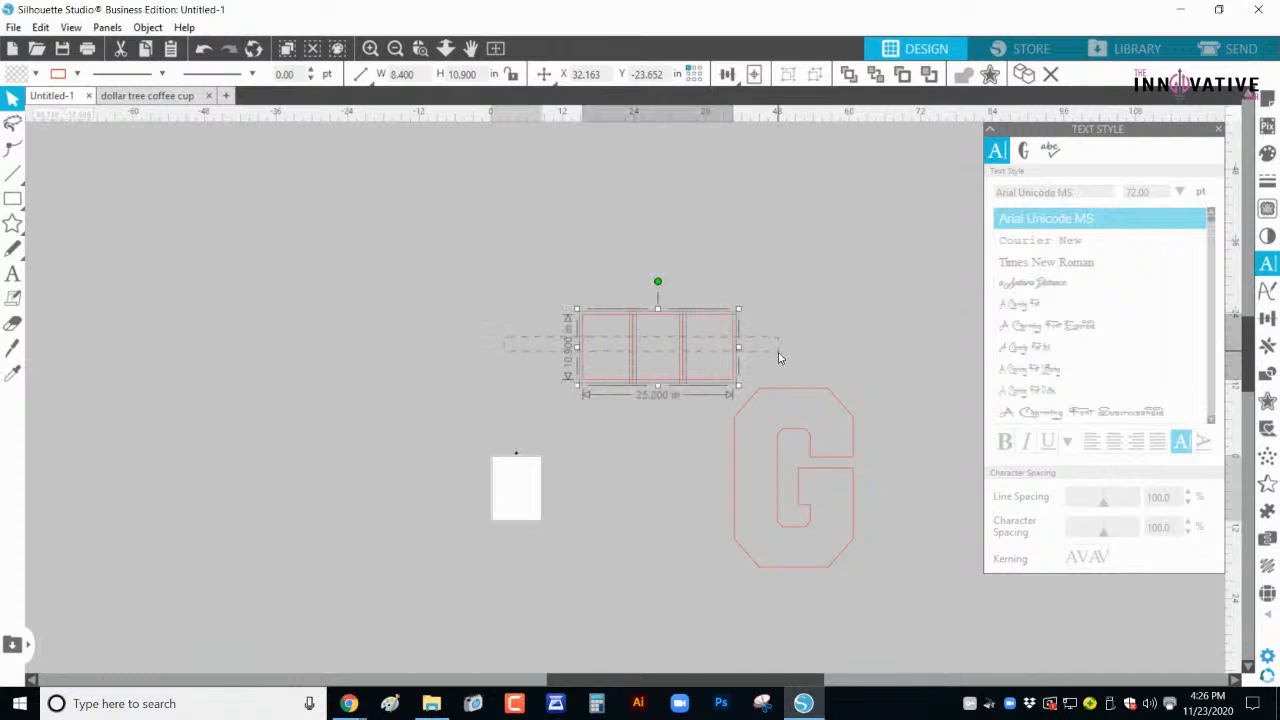
key(i)
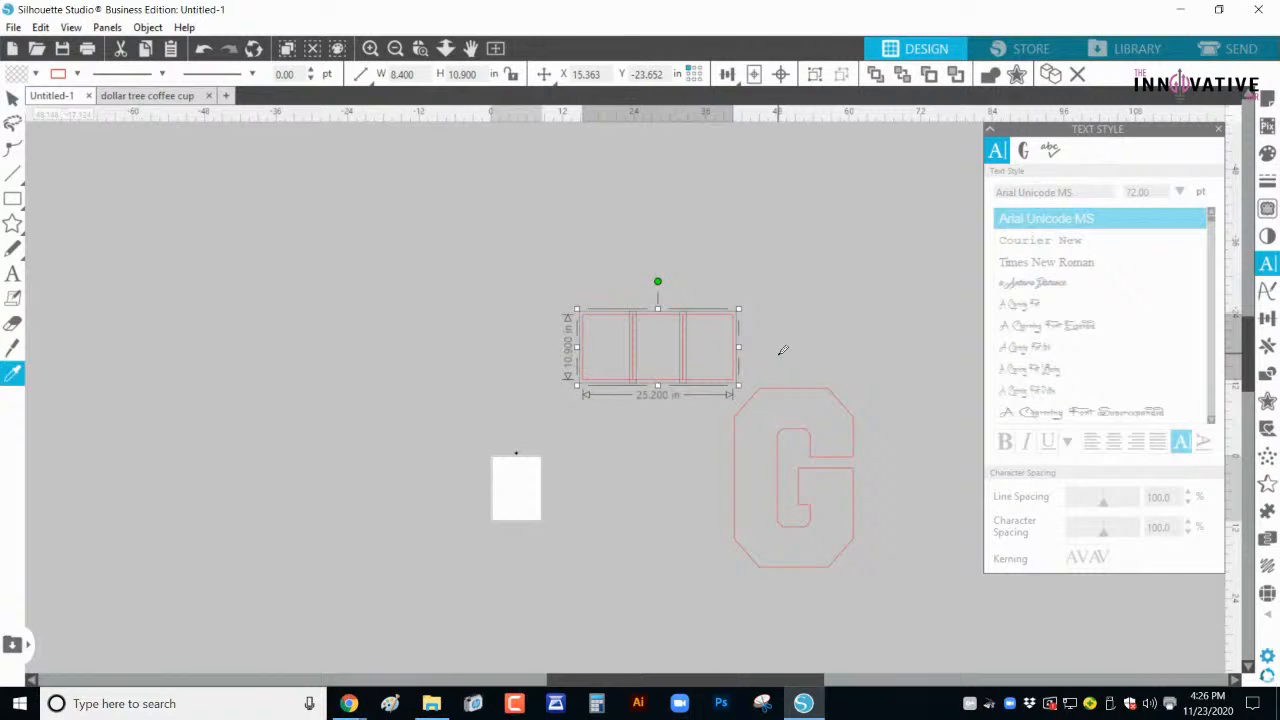
key(ctrl+d)
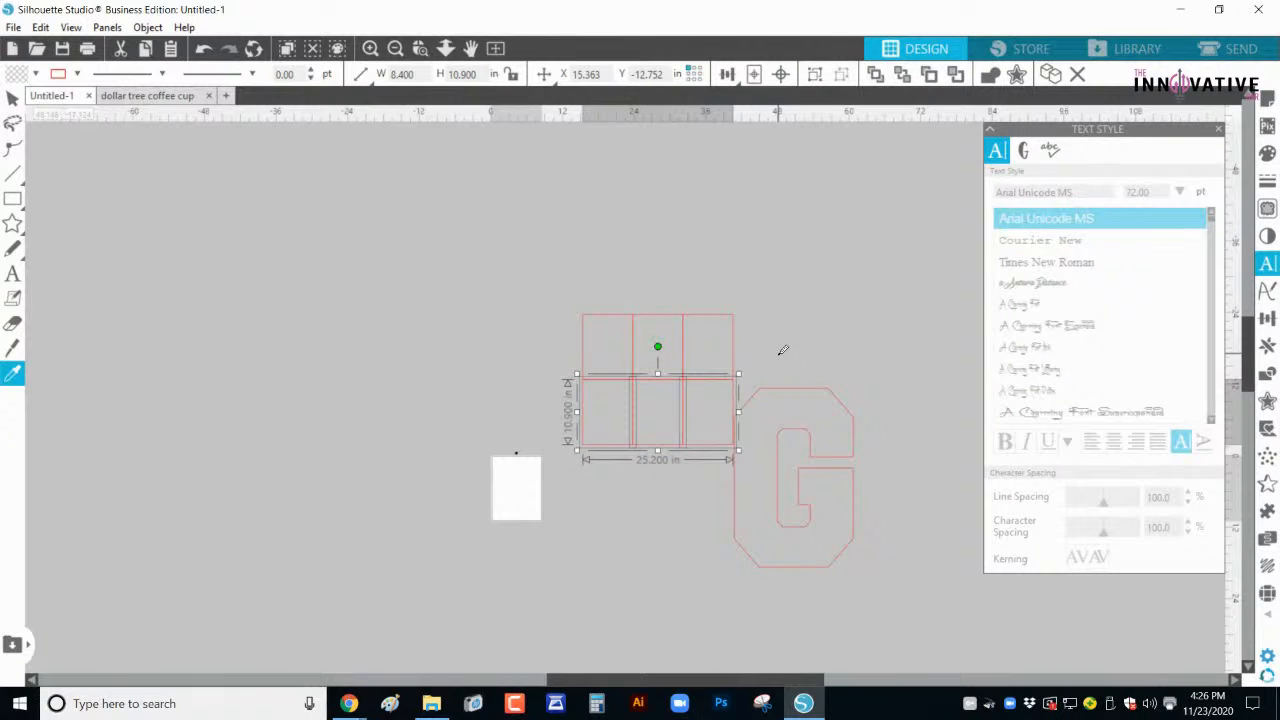
key(ctrl+d)
key(v)
Step: Place the large G centrally over the grid, select everything and split it with Divide
click(755, 374)
drag(813, 399, 672, 331)
drag(522, 272, 809, 532)
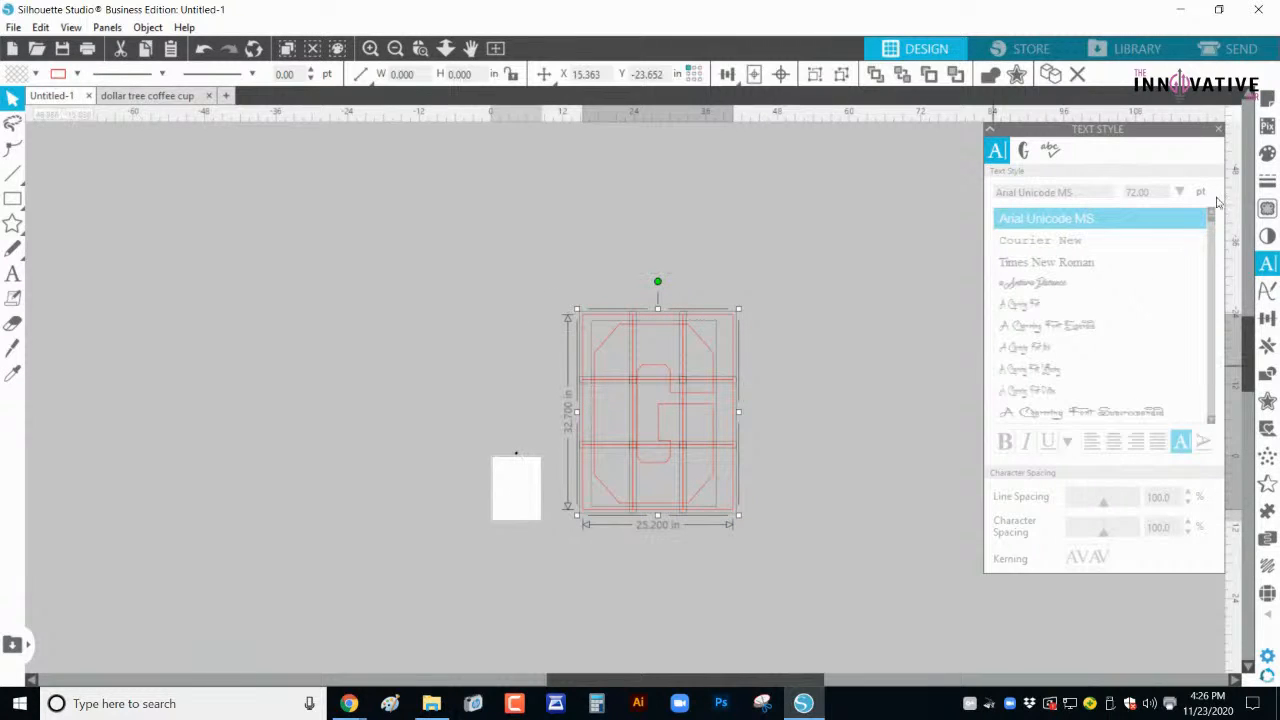
click(1267, 375)
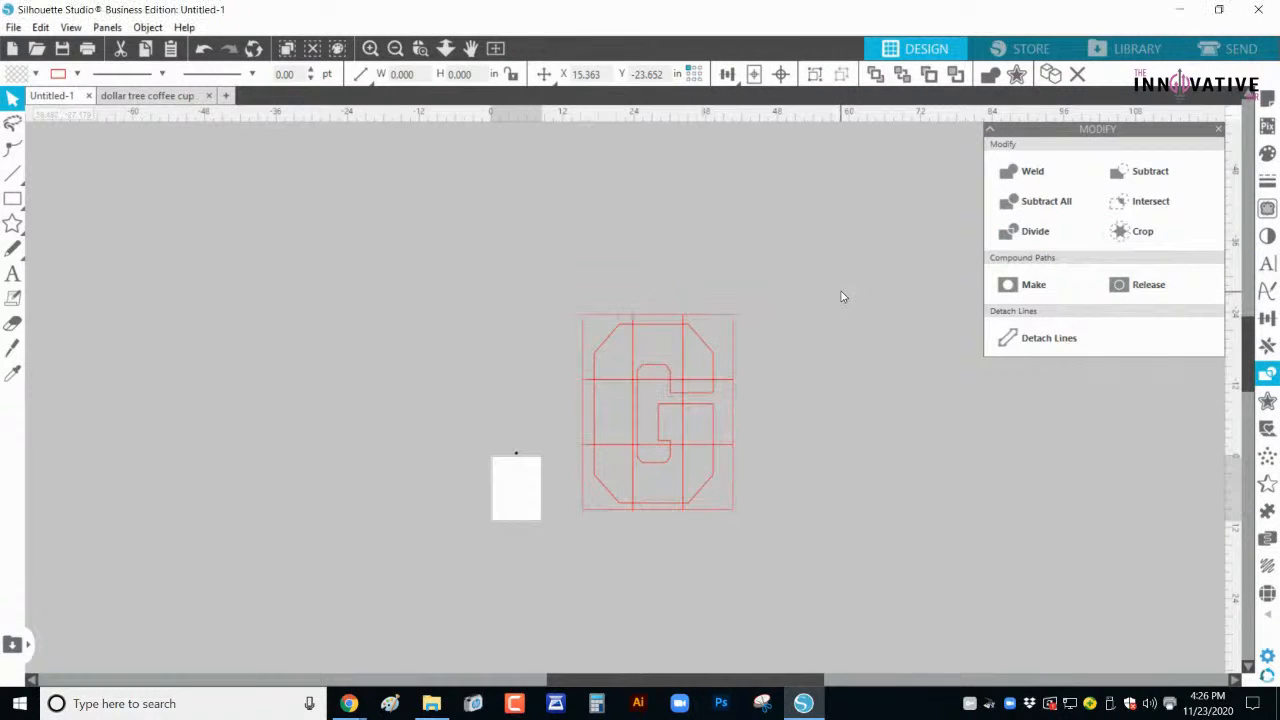
click(370, 48)
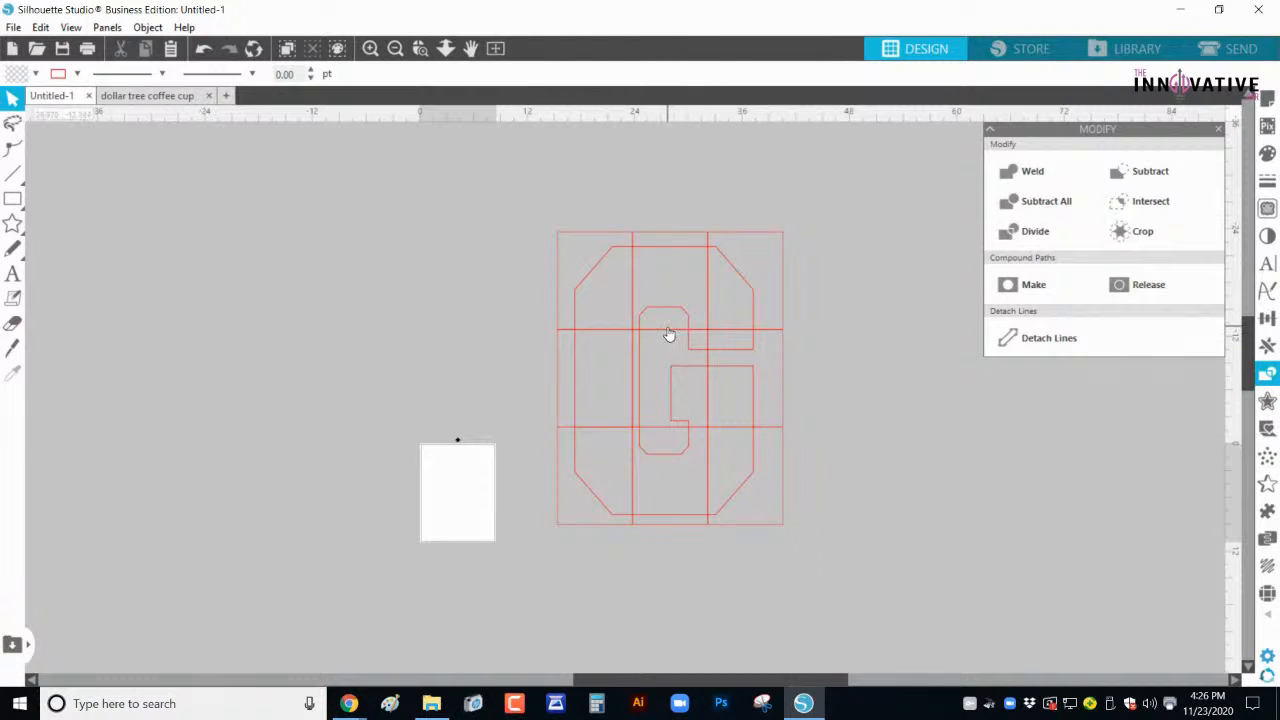
Step: Move the waste pieces from the G's inner opening and mouth off to a pile left of the letter
drag(660, 334, 375, 283)
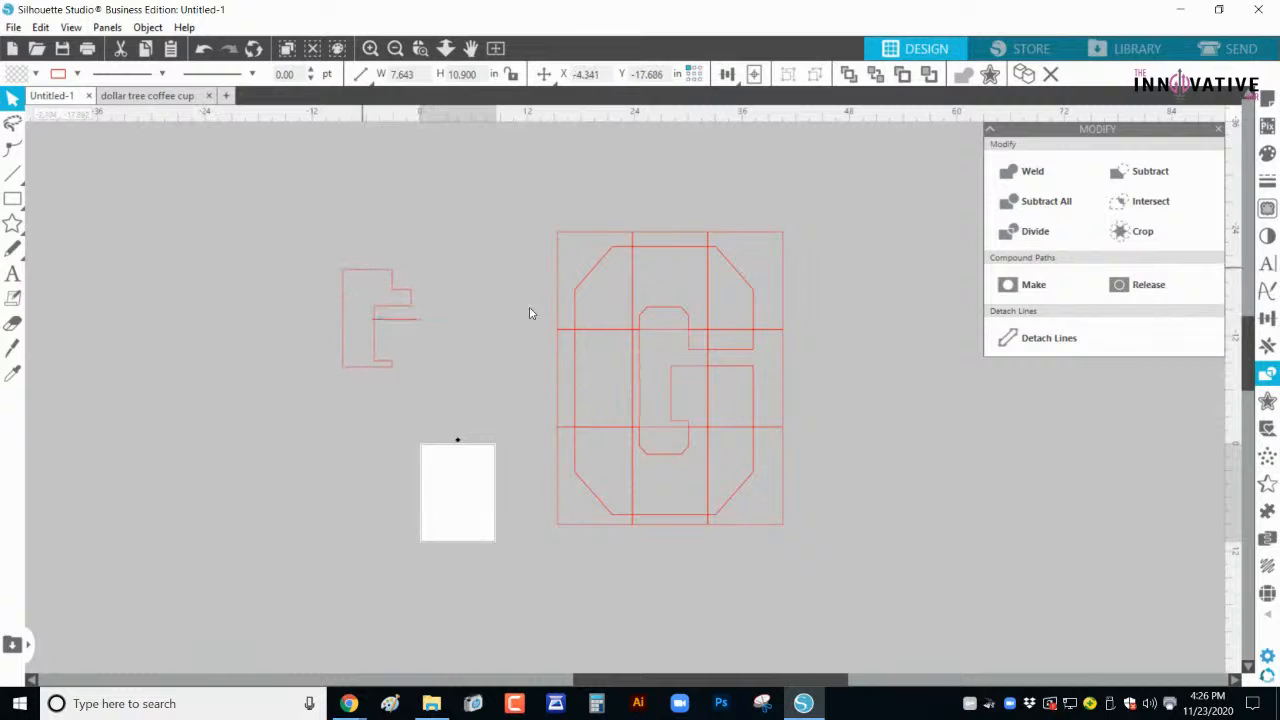
drag(650, 330, 355, 283)
drag(663, 432, 354, 366)
drag(707, 363, 329, 286)
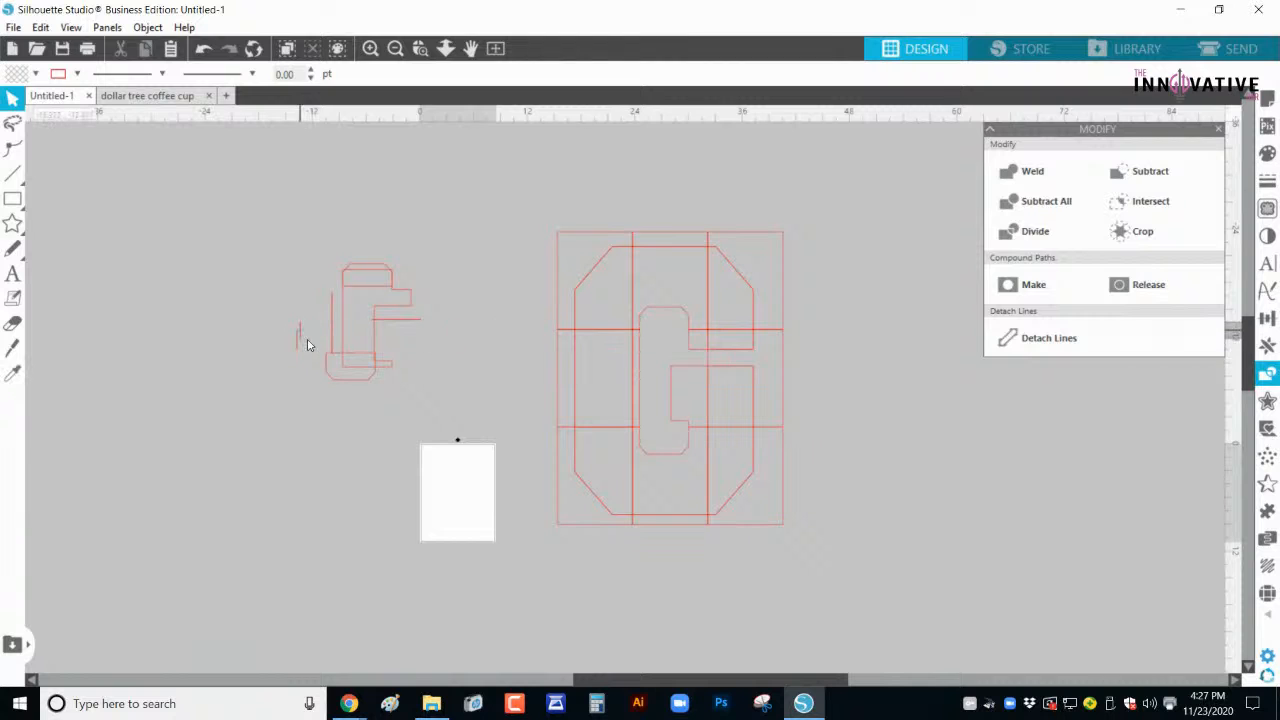
drag(707, 363, 119, 360)
click(547, 265)
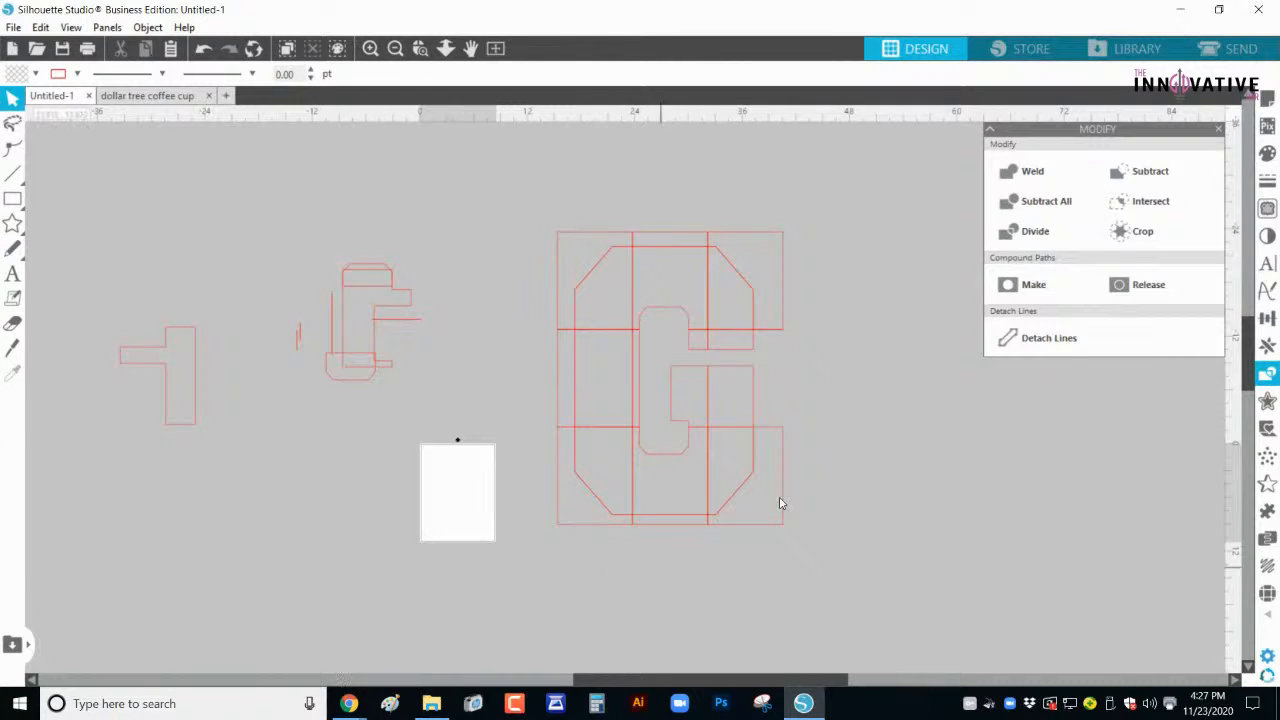
Step: Move the waste pieces from the G's outer corners, top edge and left side over to the waste pile
drag(780, 430, 332, 305)
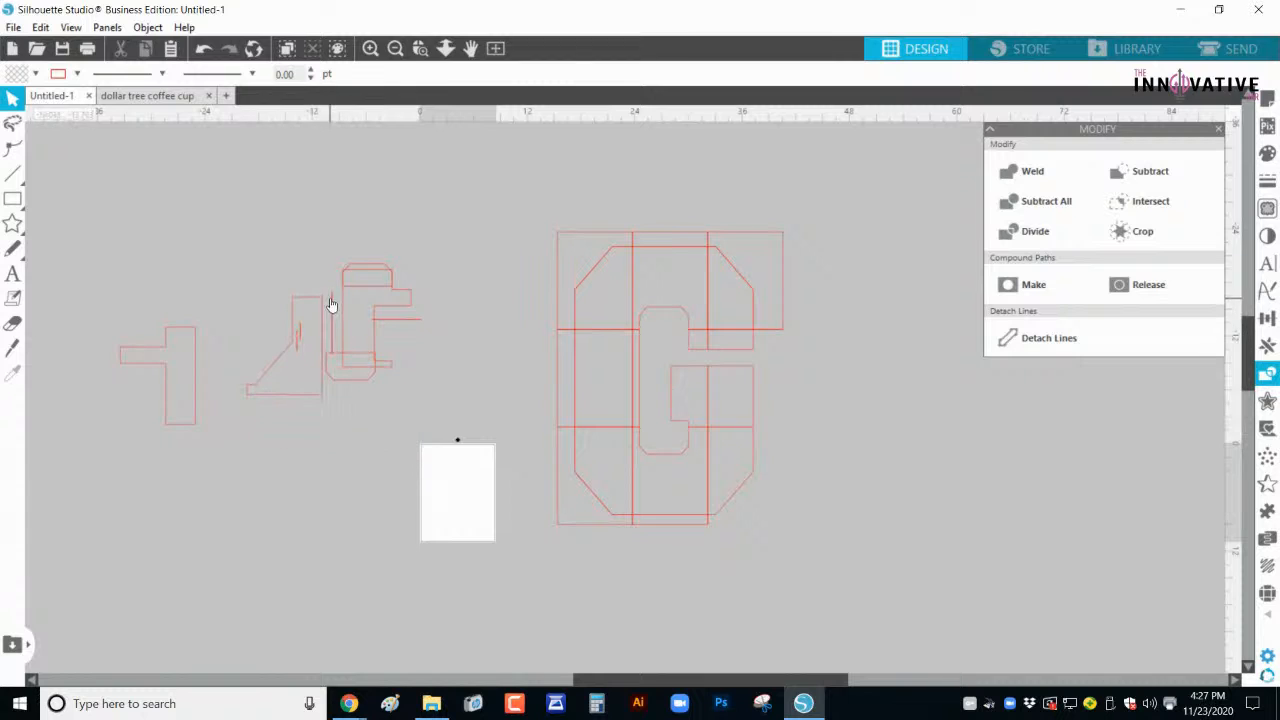
drag(567, 240, 299, 221)
drag(646, 238, 175, 249)
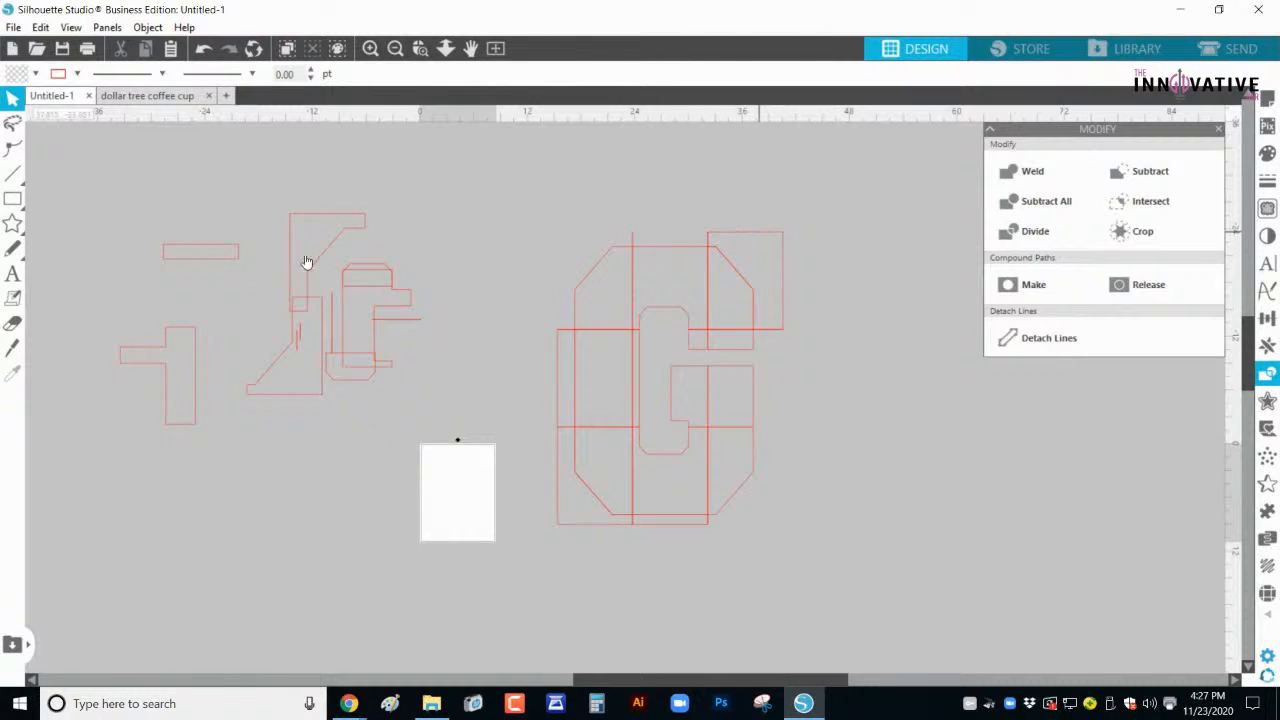
click(749, 243)
drag(749, 243, 175, 320)
drag(556, 405, 265, 395)
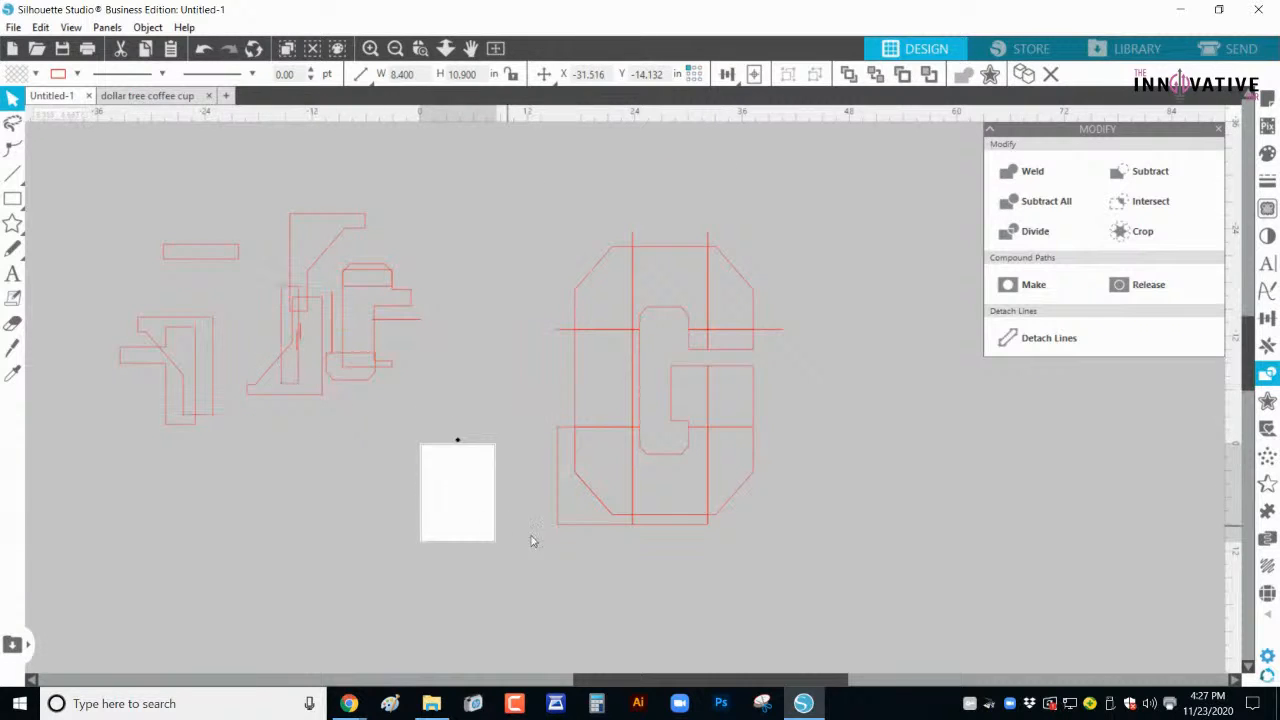
drag(686, 531, 406, 513)
Step: Clear stray line segments from the G's lower part and undo accidental moves of its bottom-centre piece
key(ctrl+z)
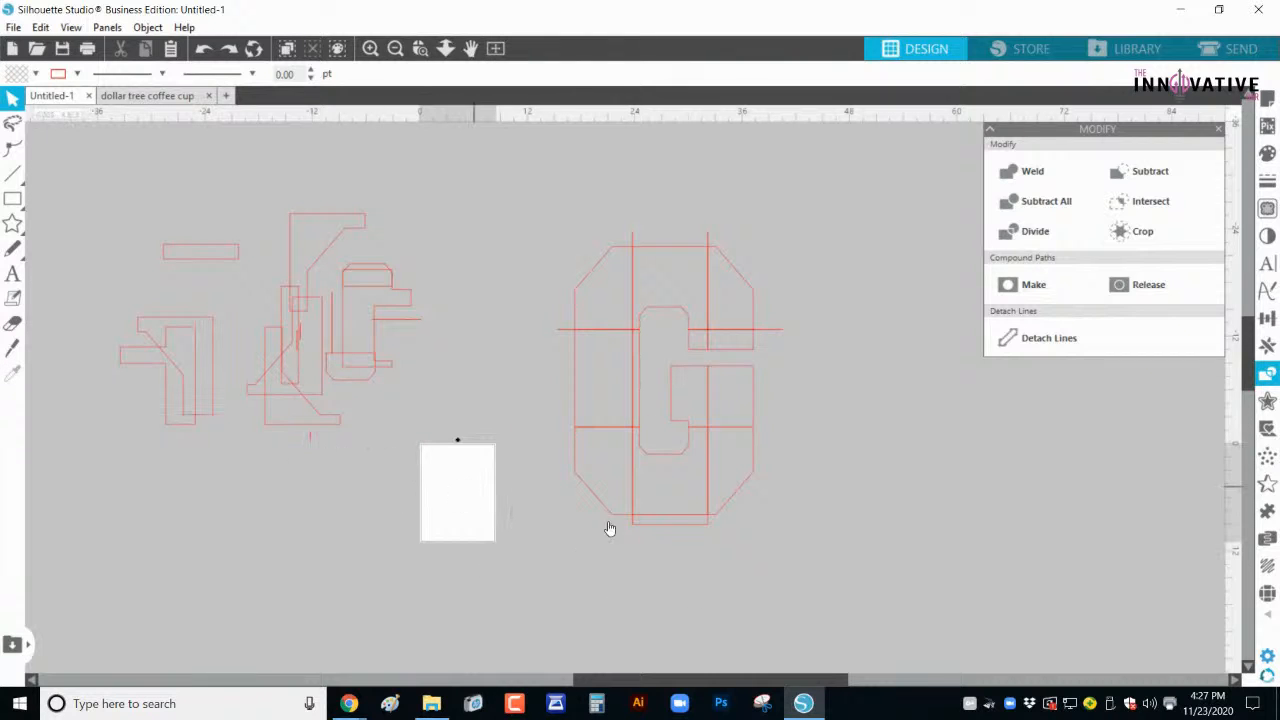
key(ctrl+z)
key(ctrl+z)
key(ctrl+z)
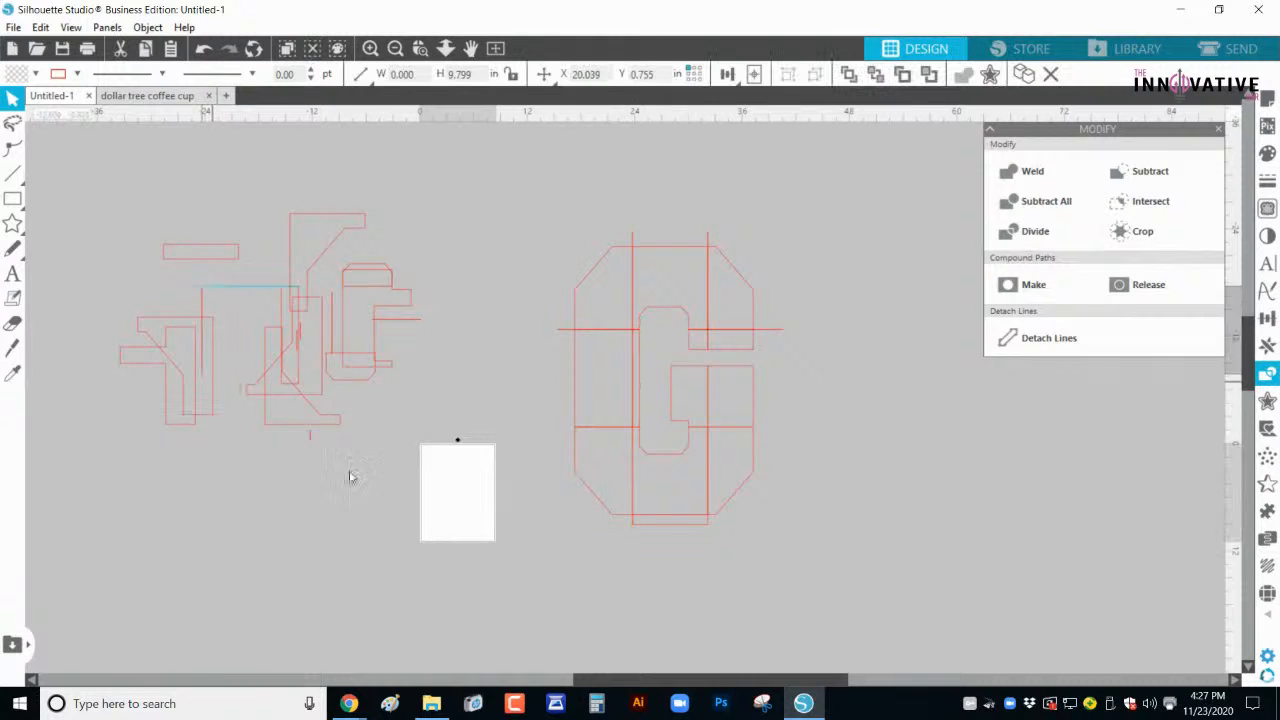
key(ctrl+z)
key(ctrl+z)
key(ctrl+z)
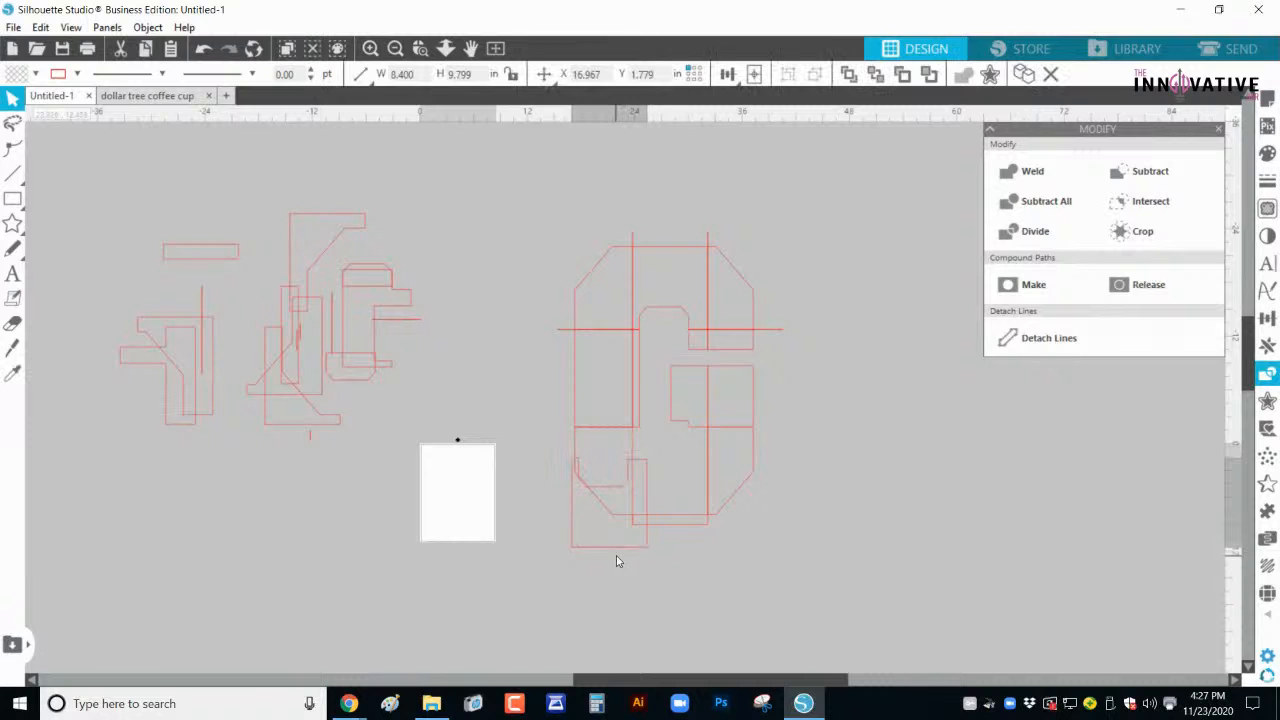
key(ctrl+z)
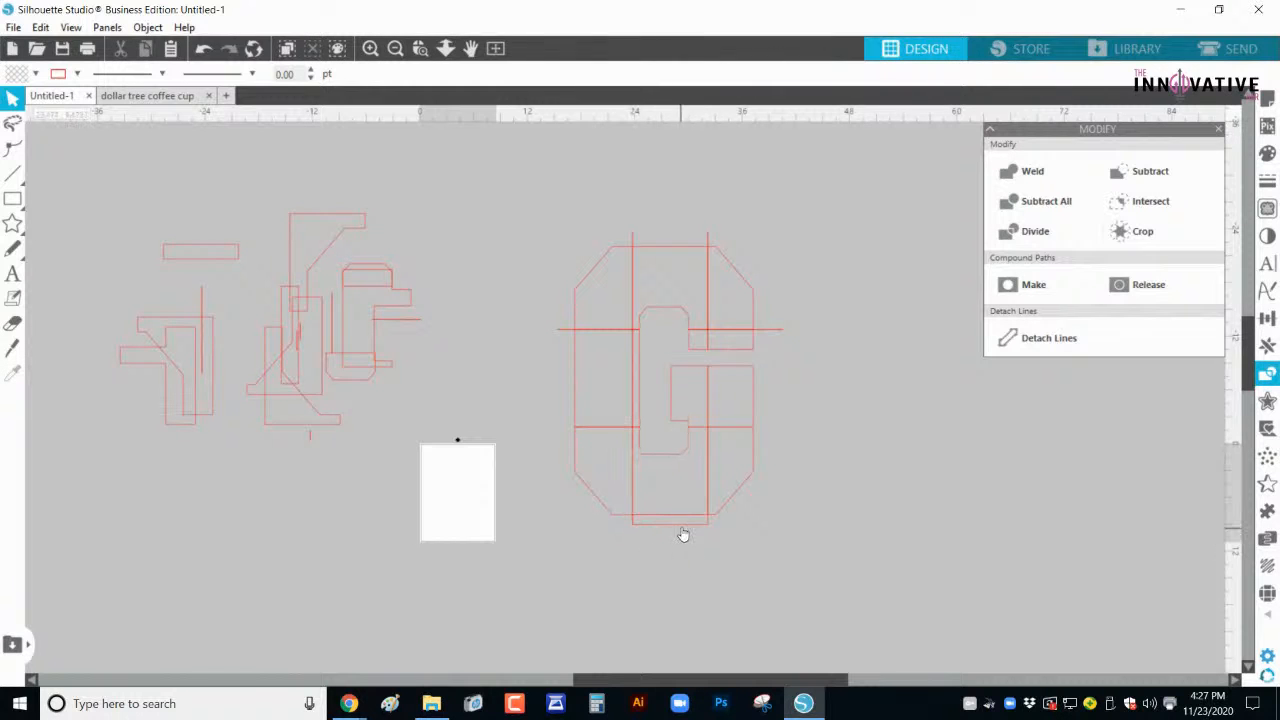
key(ctrl+z)
key(ctrl+z)
key(ctrl+z)
key(ctrl+z)
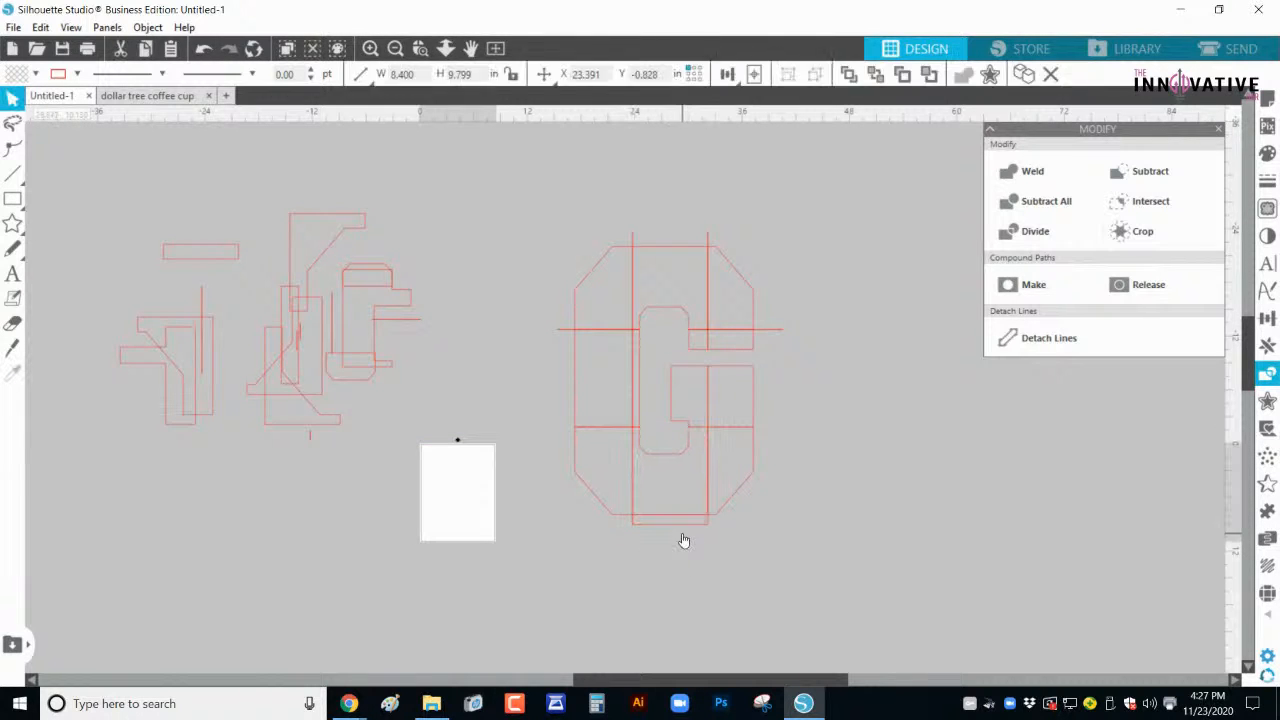
Step: Move the waste strip below the G and the remaining protruding line segments to the waste pile
key(ctrl+z)
key(ctrl+z)
key(ctrl+z)
key(ctrl+z)
key(ctrl+z)
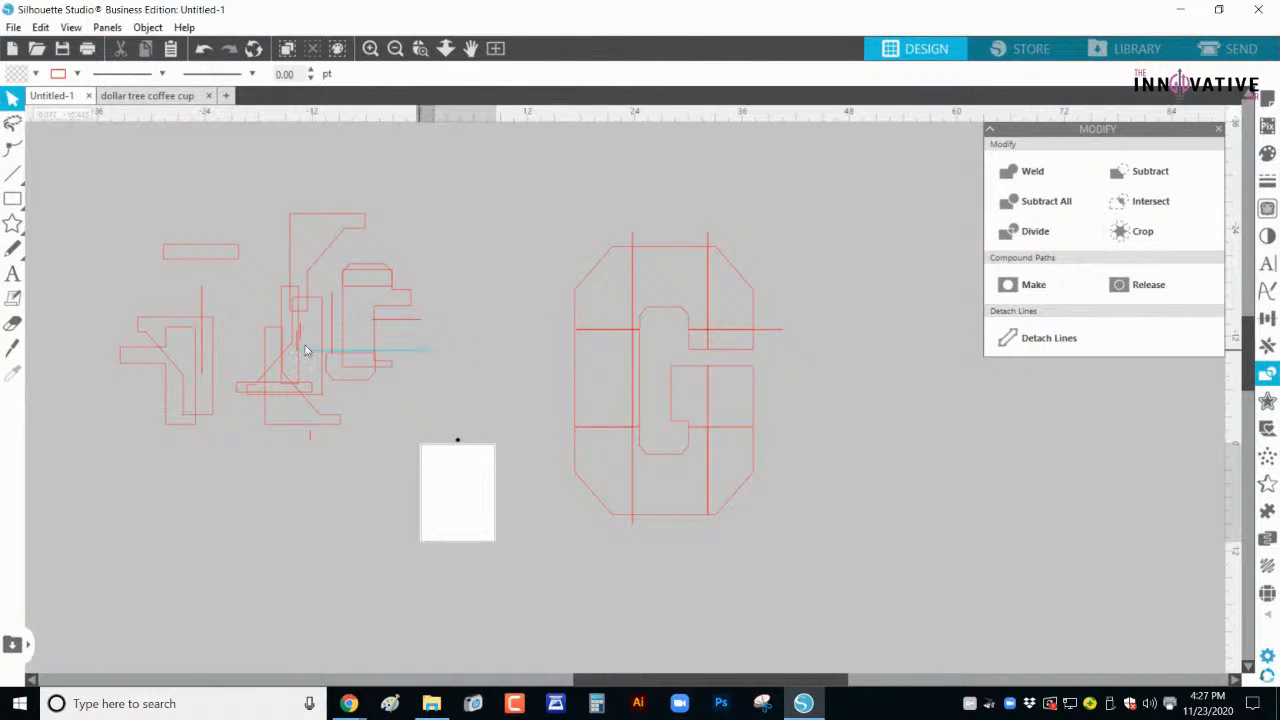
key(ctrl+z)
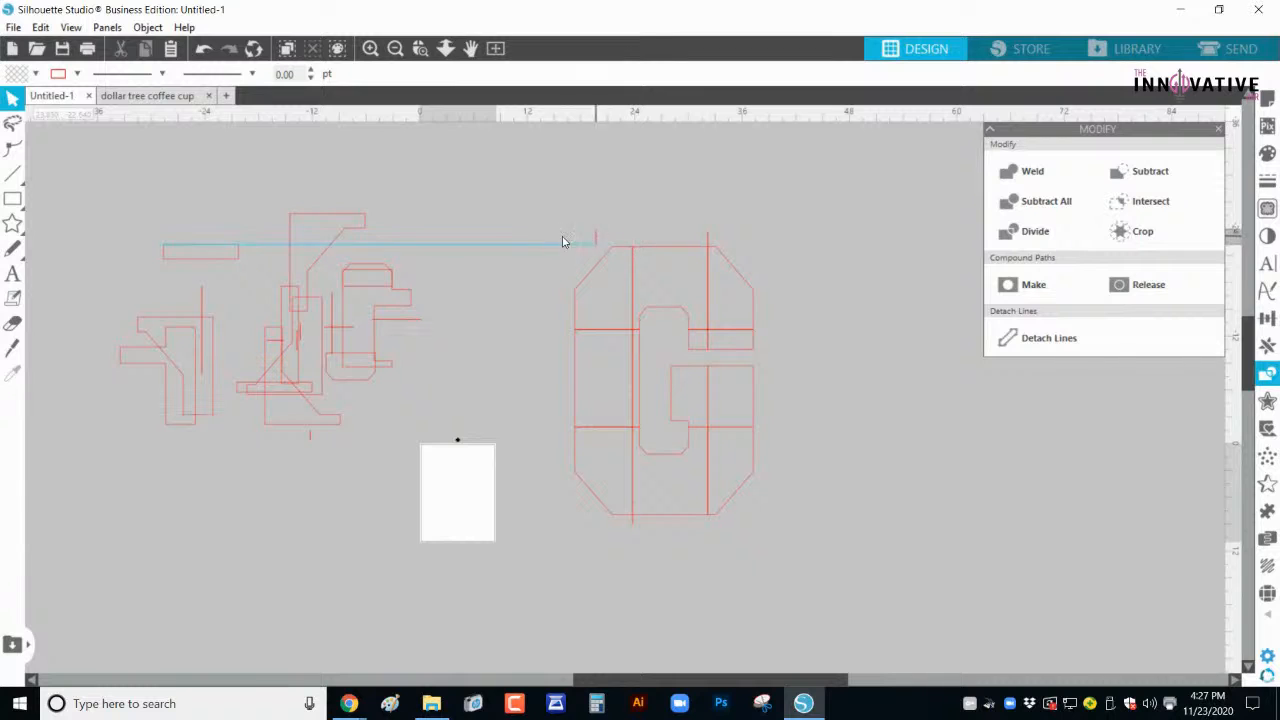
key(ctrl+z)
key(ctrl+z)
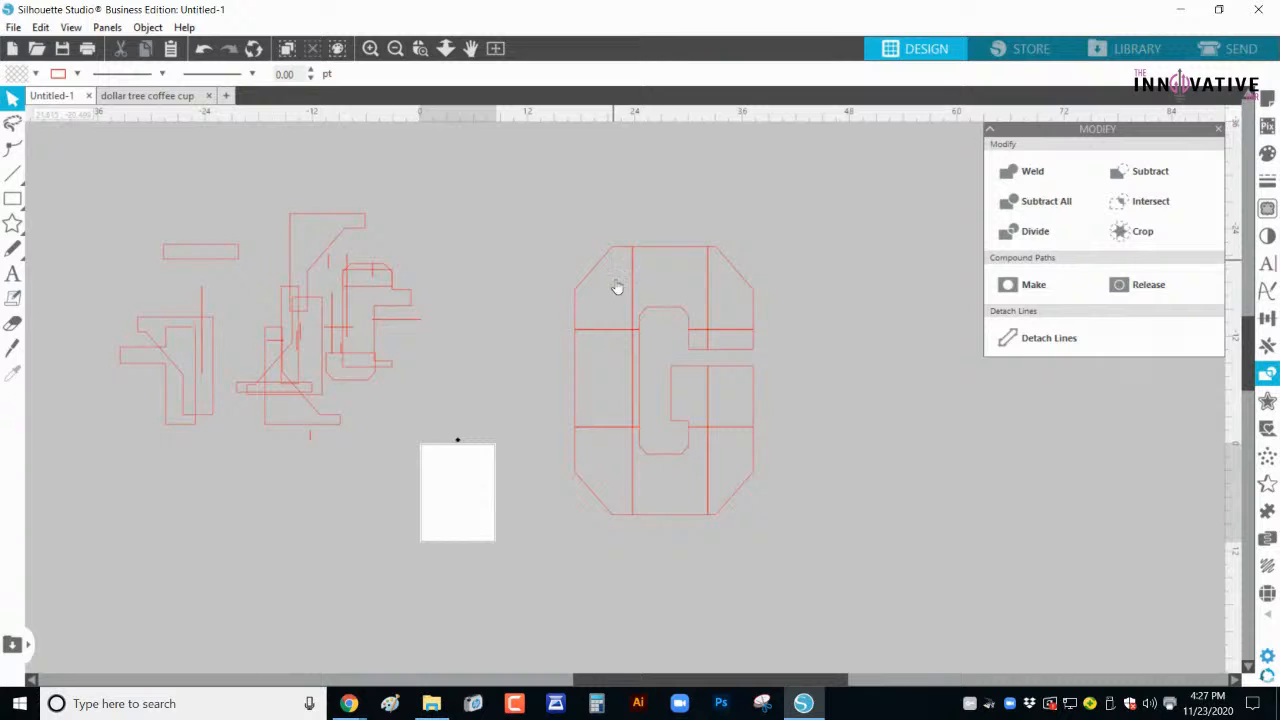
Step: Move the G's three top pieces up into clear space, arranged side by side as the top of the letter
scroll(670, 420, up, 4)
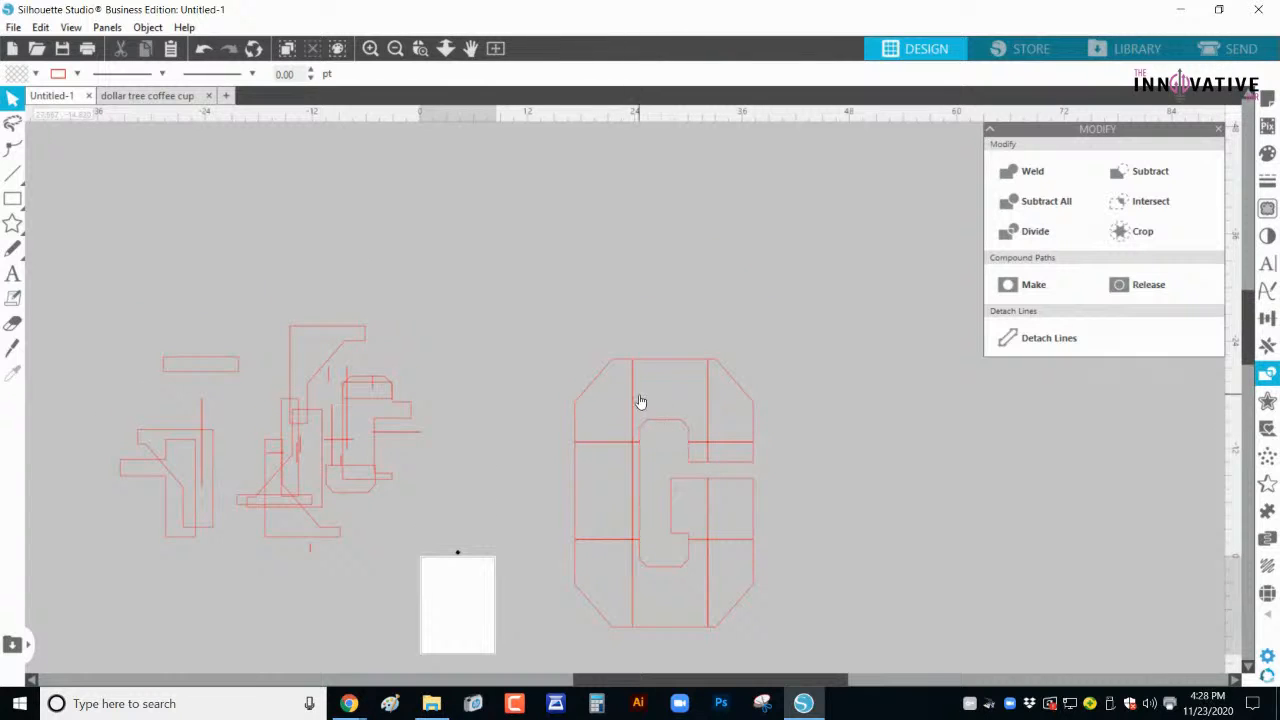
scroll(631, 394, up, 1)
drag(595, 411, 567, 280)
drag(654, 383, 646, 240)
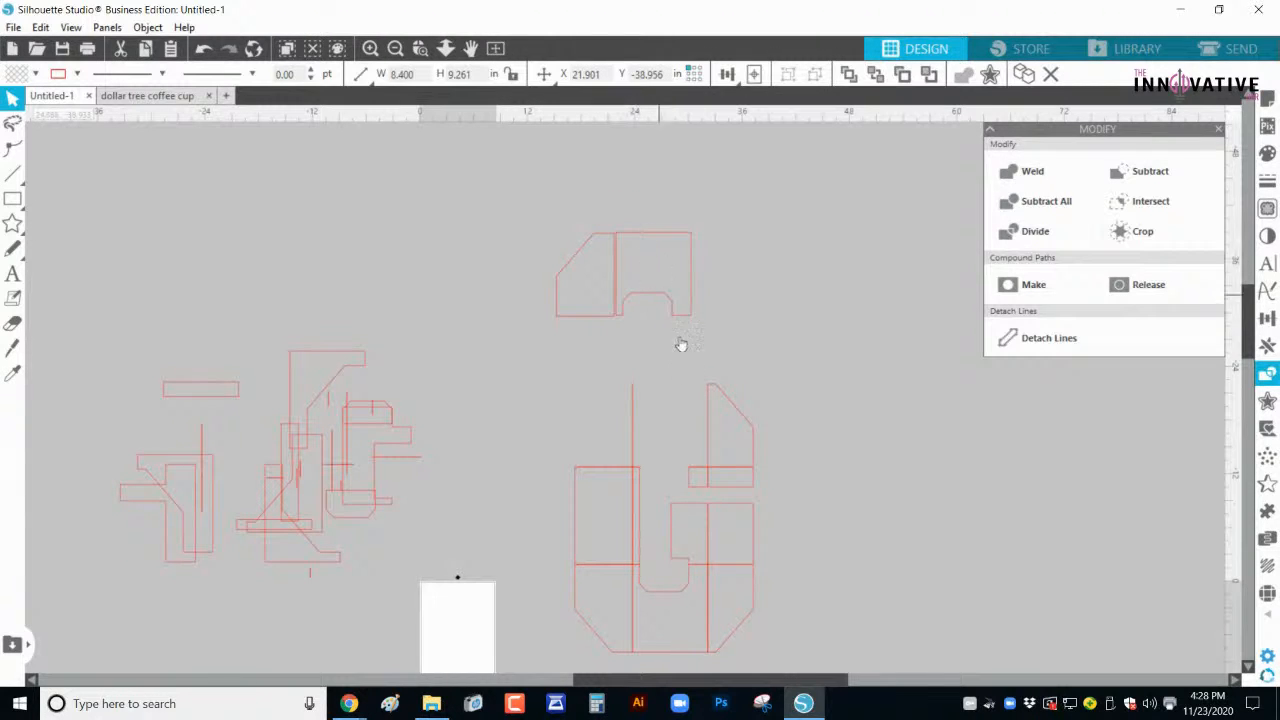
drag(715, 402, 706, 257)
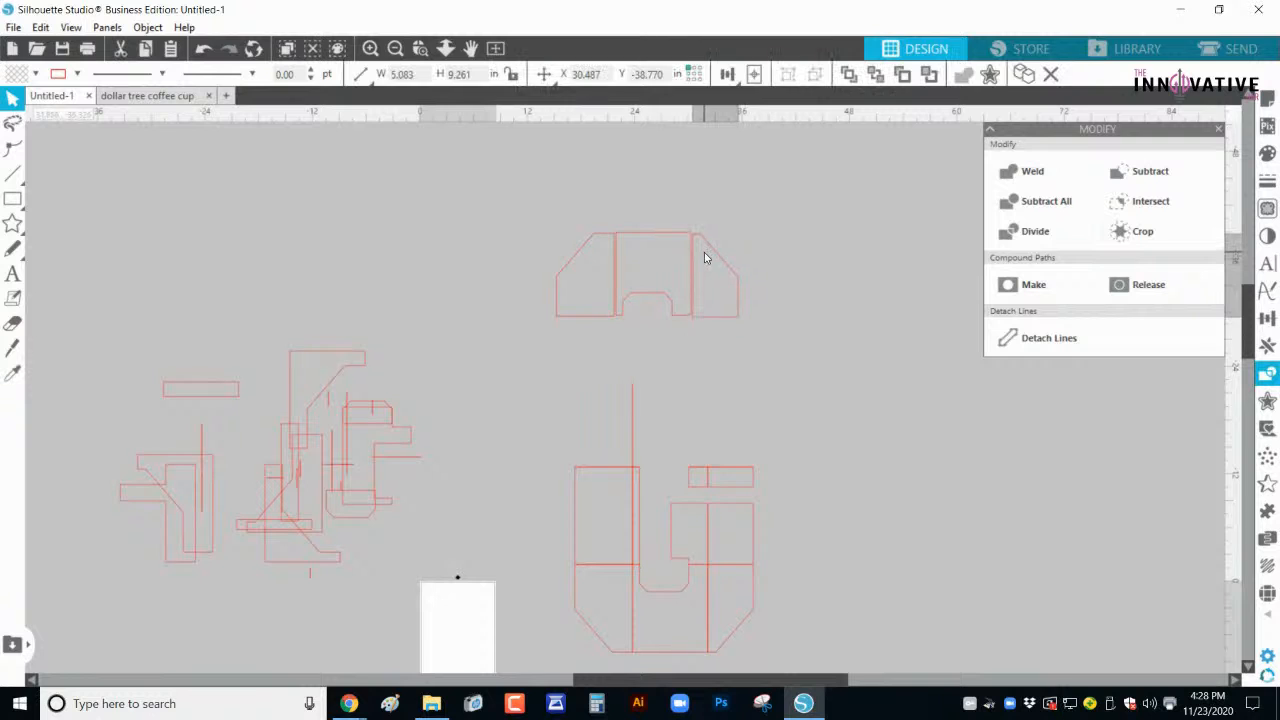
Step: Place the two small upper-arm pieces beneath the G's relocated top-right section and clear the stray lines beside them
drag(731, 485, 737, 338)
drag(700, 480, 686, 331)
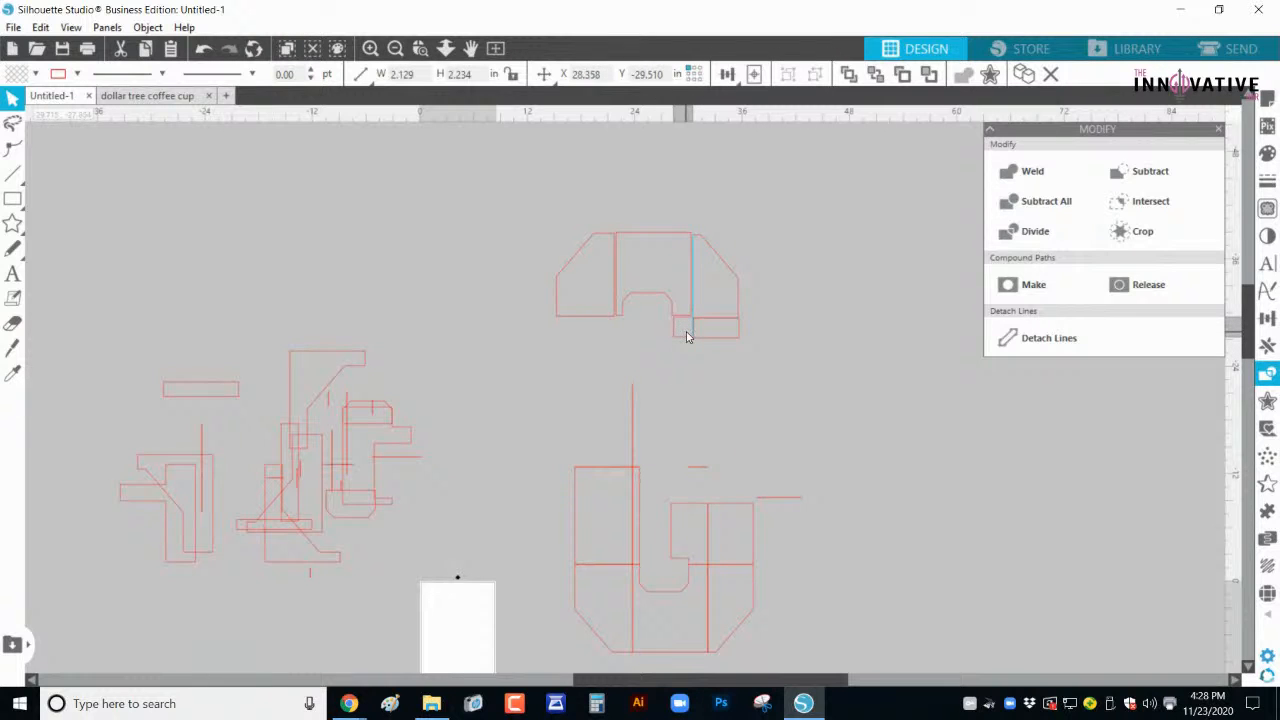
shift+click(716, 331)
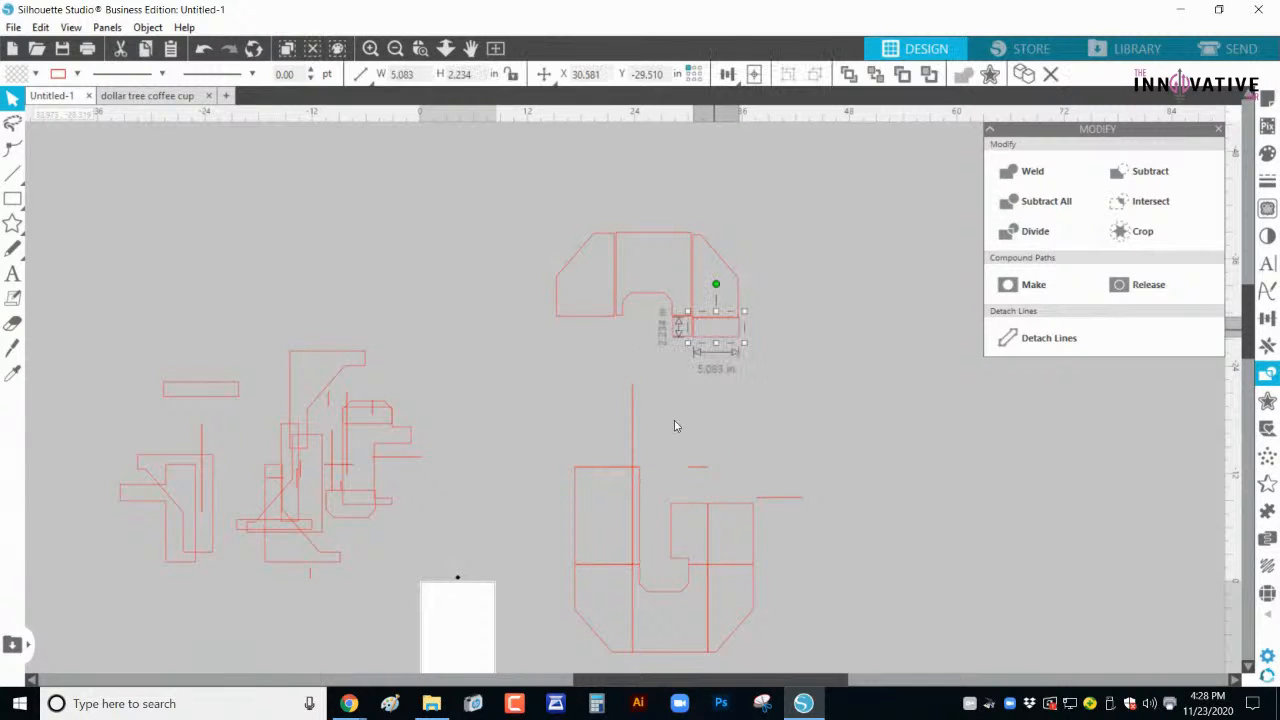
click(720, 427)
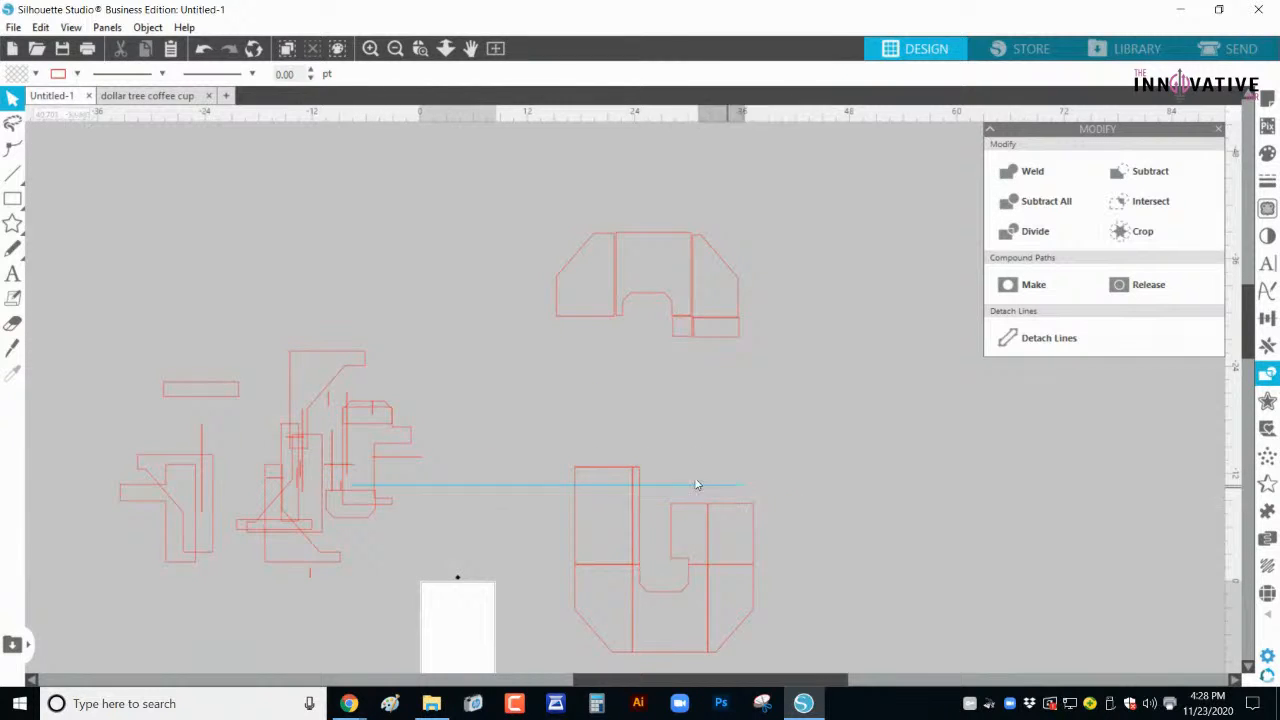
Step: Place the G's left-middle piece and the narrow strip beside it under the relocated top-left piece
drag(577, 527, 560, 376)
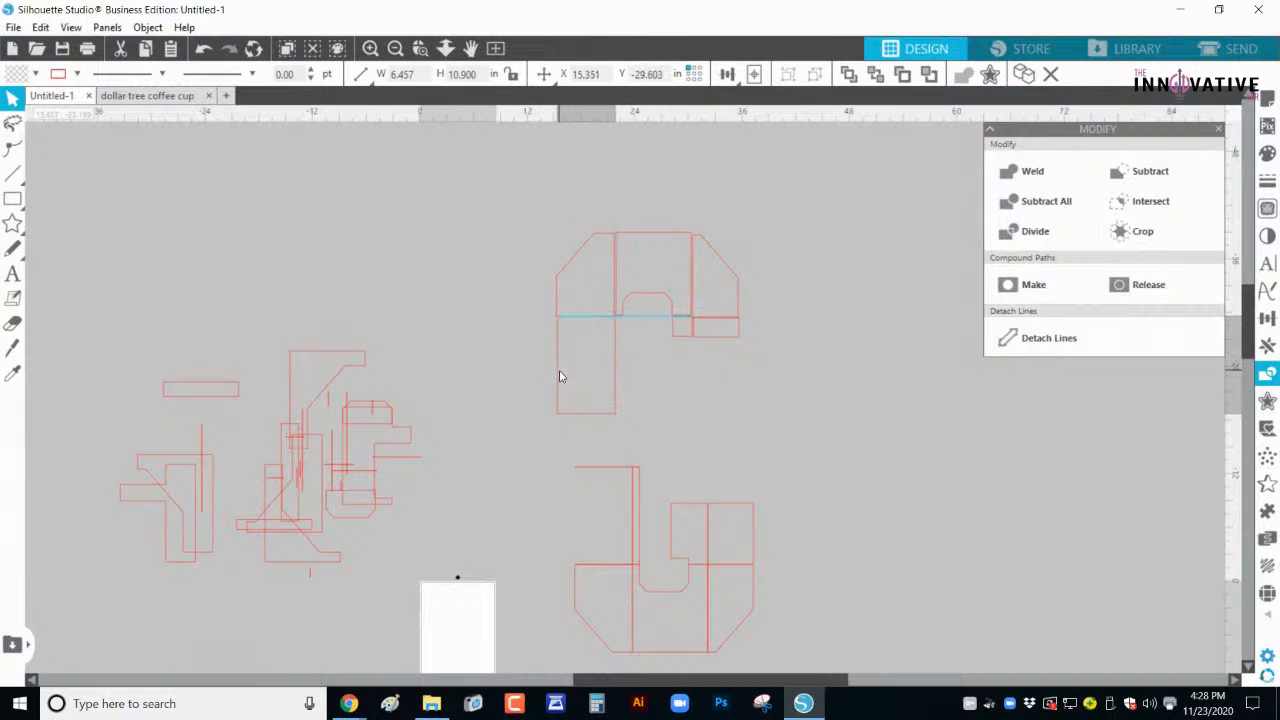
click(645, 544)
click(643, 534)
drag(637, 543, 625, 398)
drag(585, 500, 616, 520)
Step: Add the G's bottom-left corner and bottom-centre pieces to the relocated letter, moving the stray line between them aside
click(600, 655)
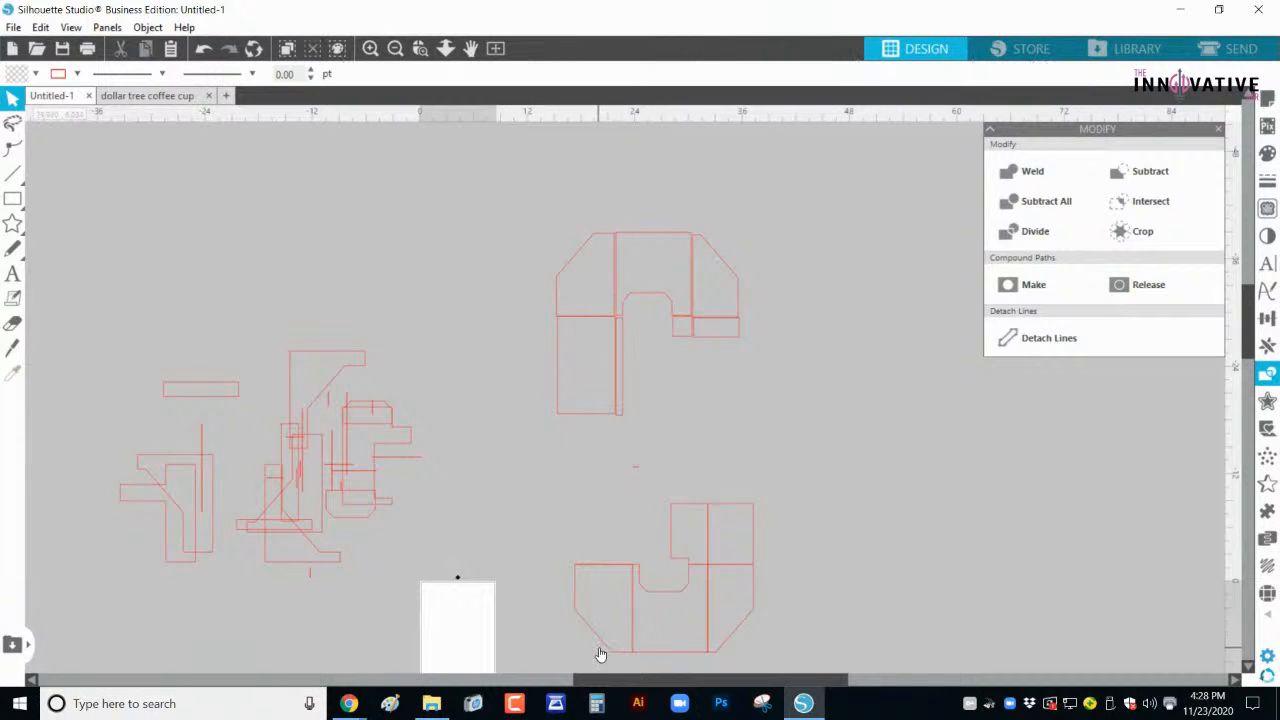
drag(583, 606, 558, 462)
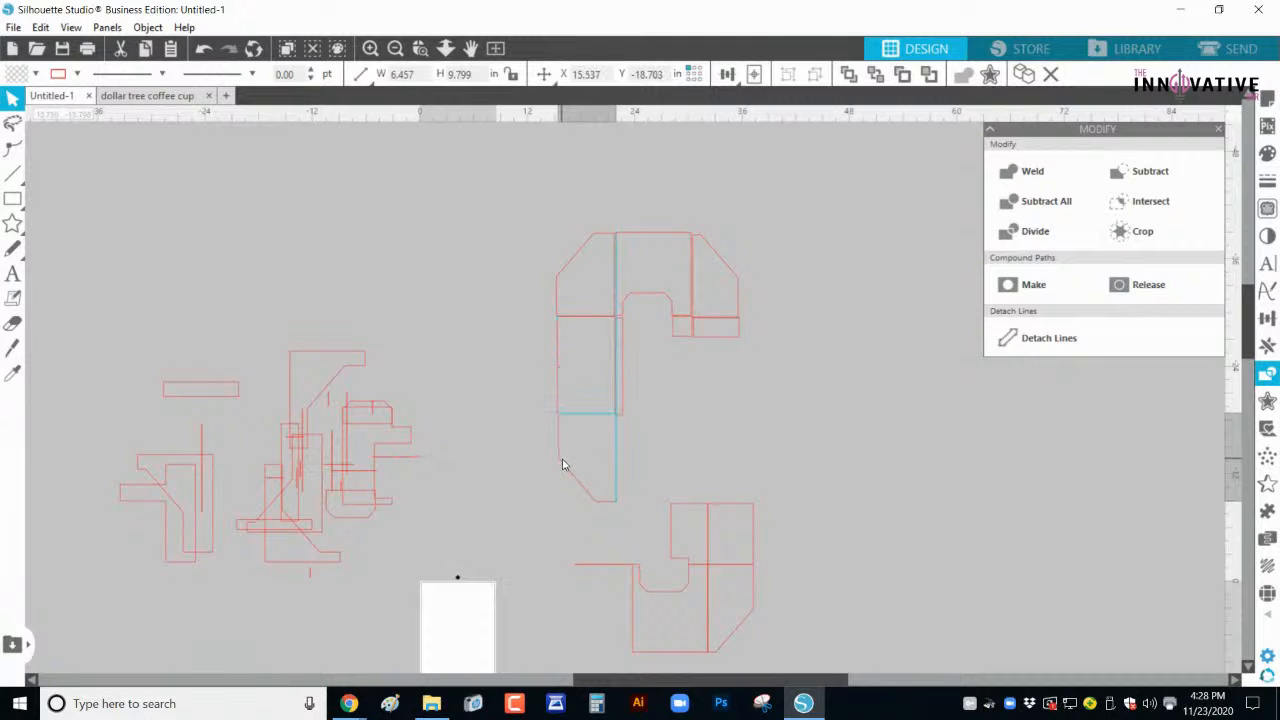
click(665, 593)
drag(602, 567, 410, 518)
click(643, 623)
drag(651, 604, 637, 449)
click(692, 601)
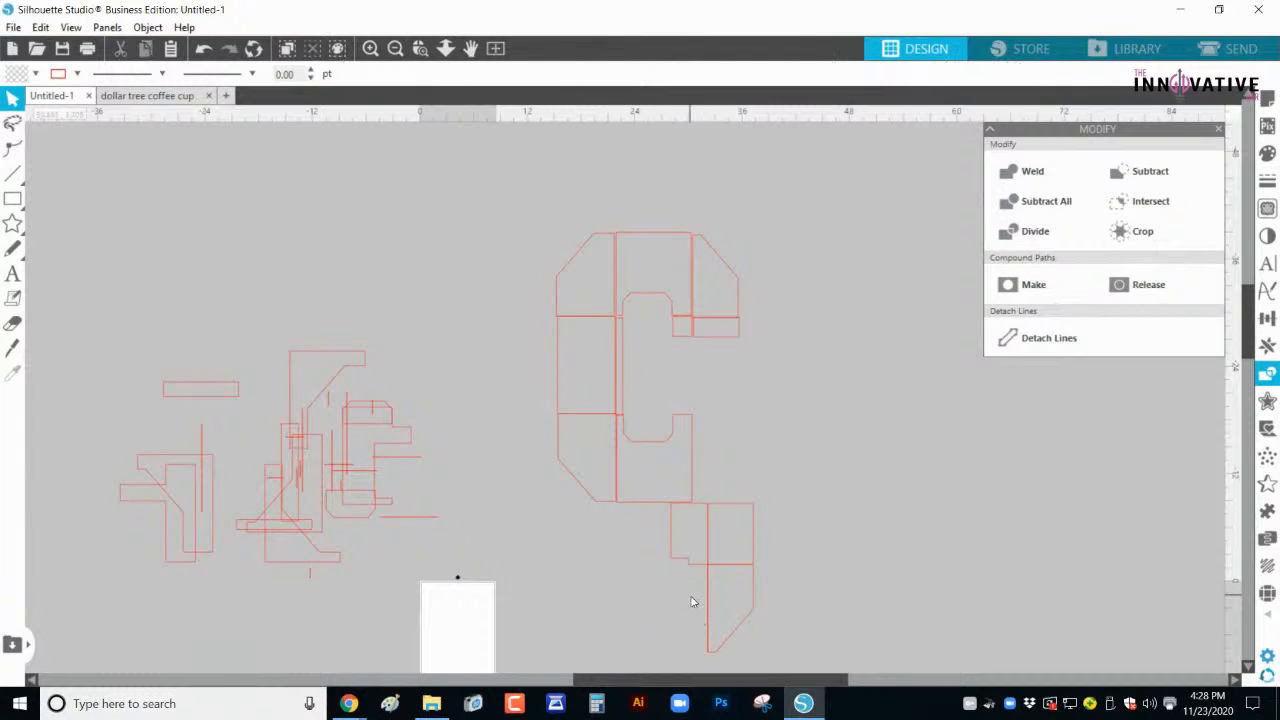
Step: Complete the relocated G with its bottom-right corner and two crossbar pieces, moving the stray vertical line away
drag(707, 614, 582, 627)
click(686, 618)
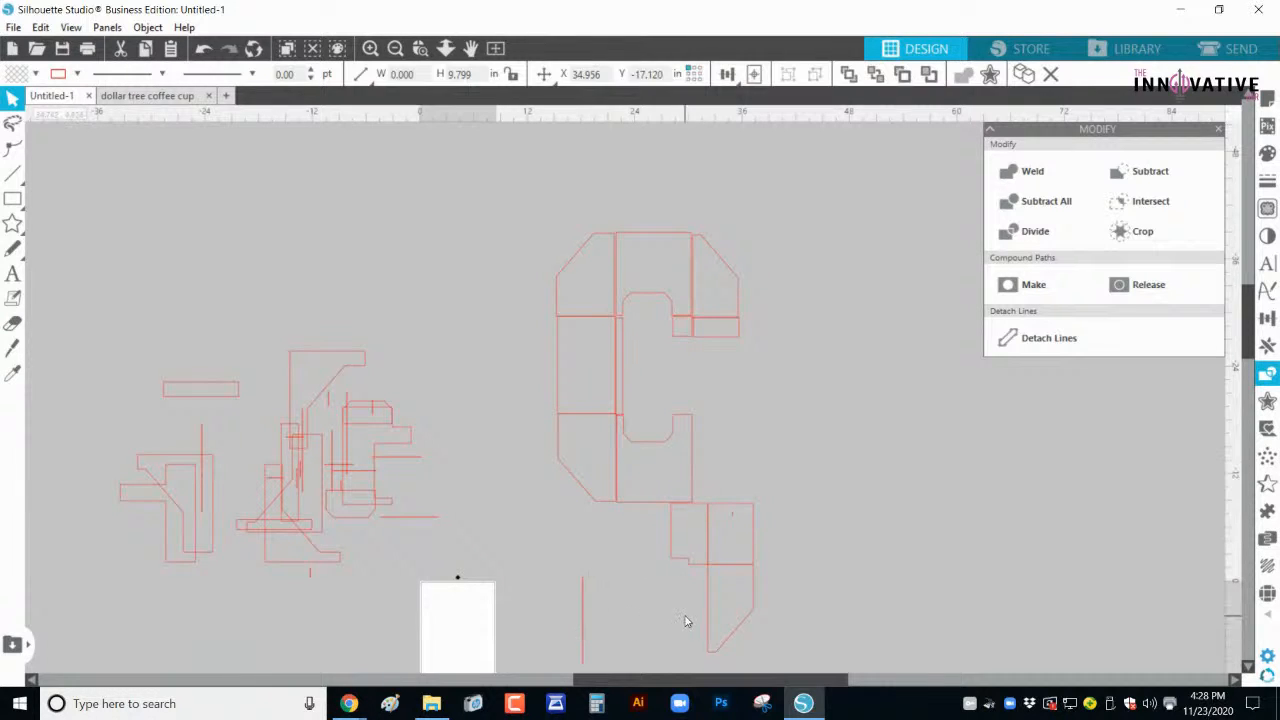
drag(704, 640, 717, 359)
drag(700, 554, 680, 414)
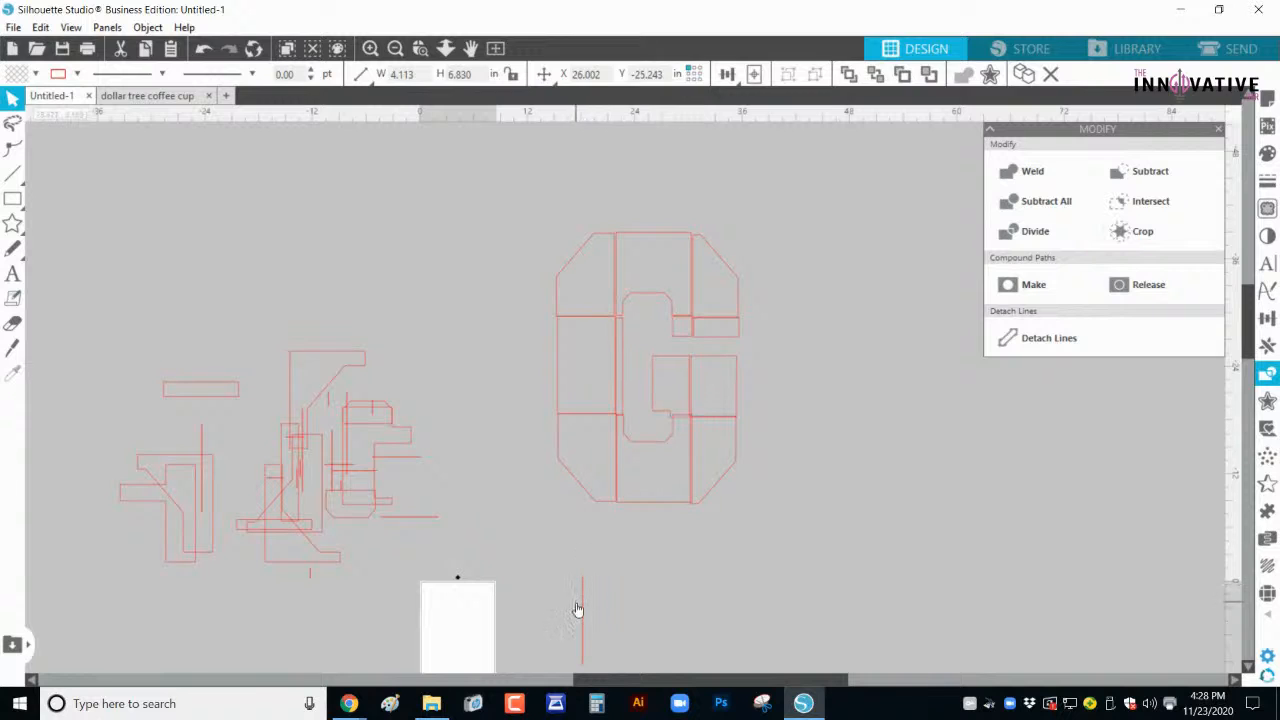
Step: Delete the pile of waste pieces and all leftover stray lines, keeping only the reassembled G
click(540, 576)
drag(114, 324, 417, 551)
key(Delete)
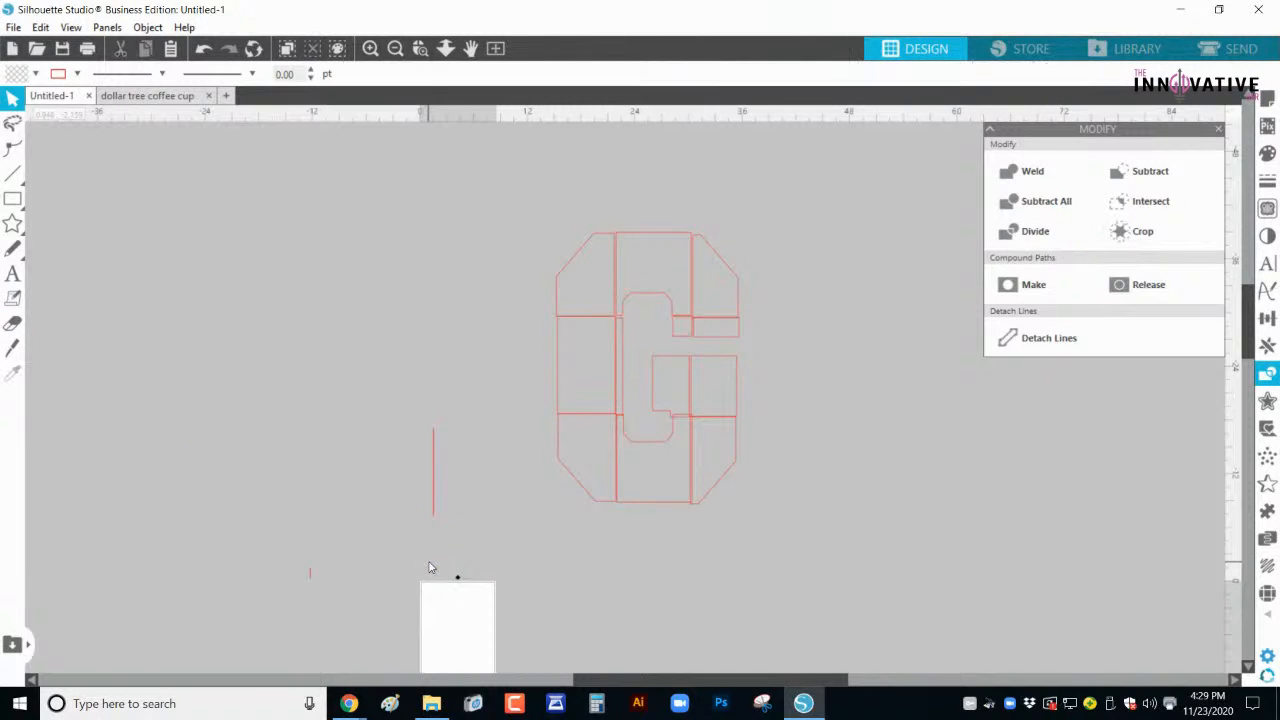
drag(399, 404, 470, 534)
key(Delete)
drag(300, 560, 331, 606)
key(Delete)
Step: Open the page setup and choose Portrait as the cutting machine for the letter-size page
scroll(449, 518, down, 1)
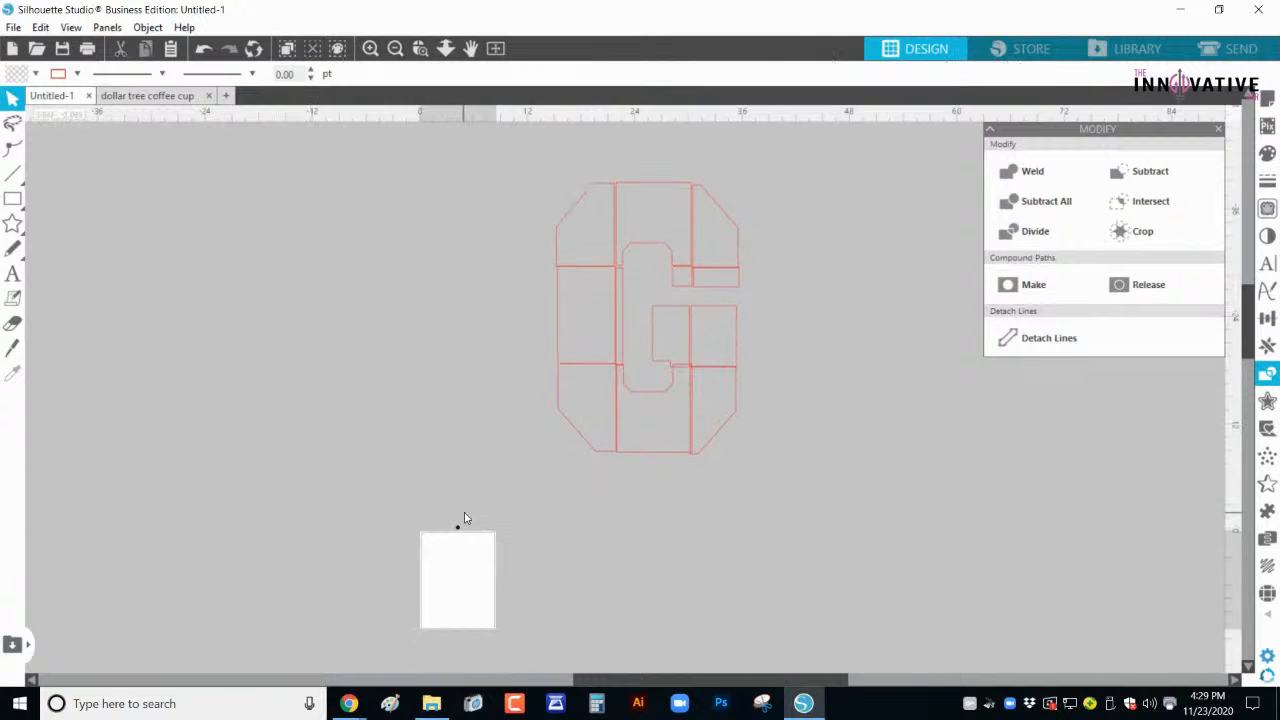
click(1265, 99)
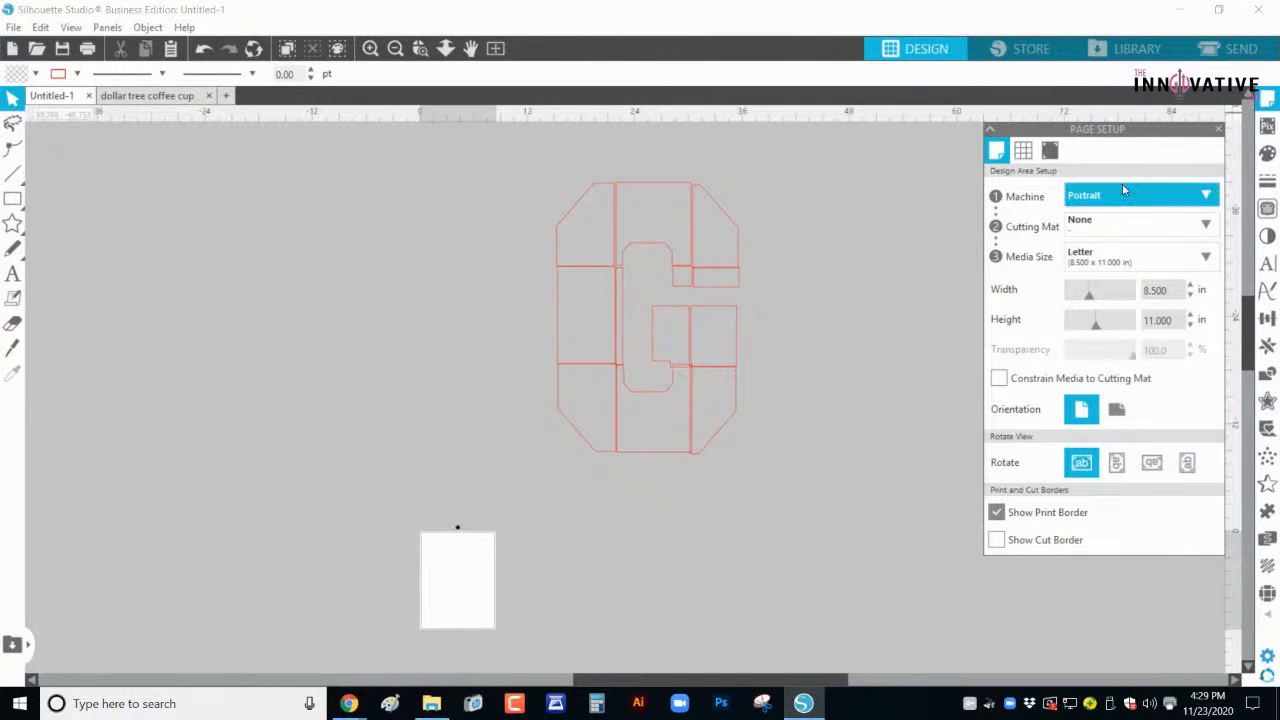
click(1120, 195)
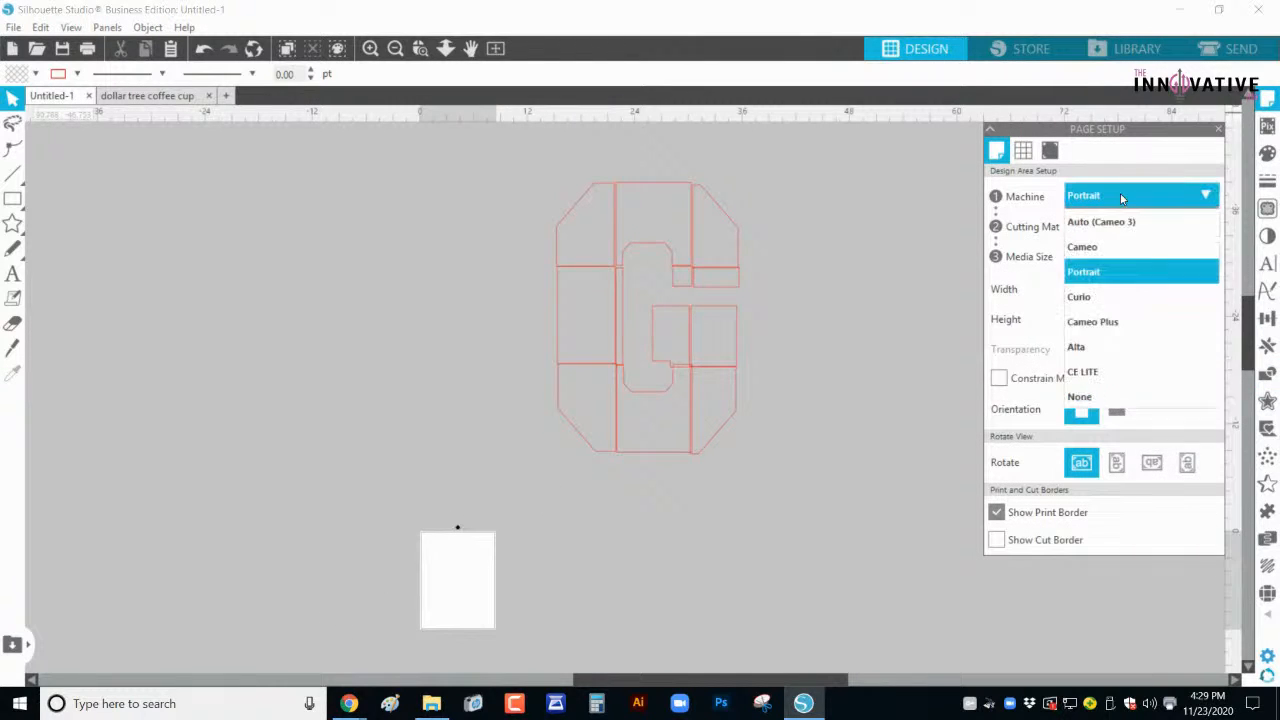
click(1100, 275)
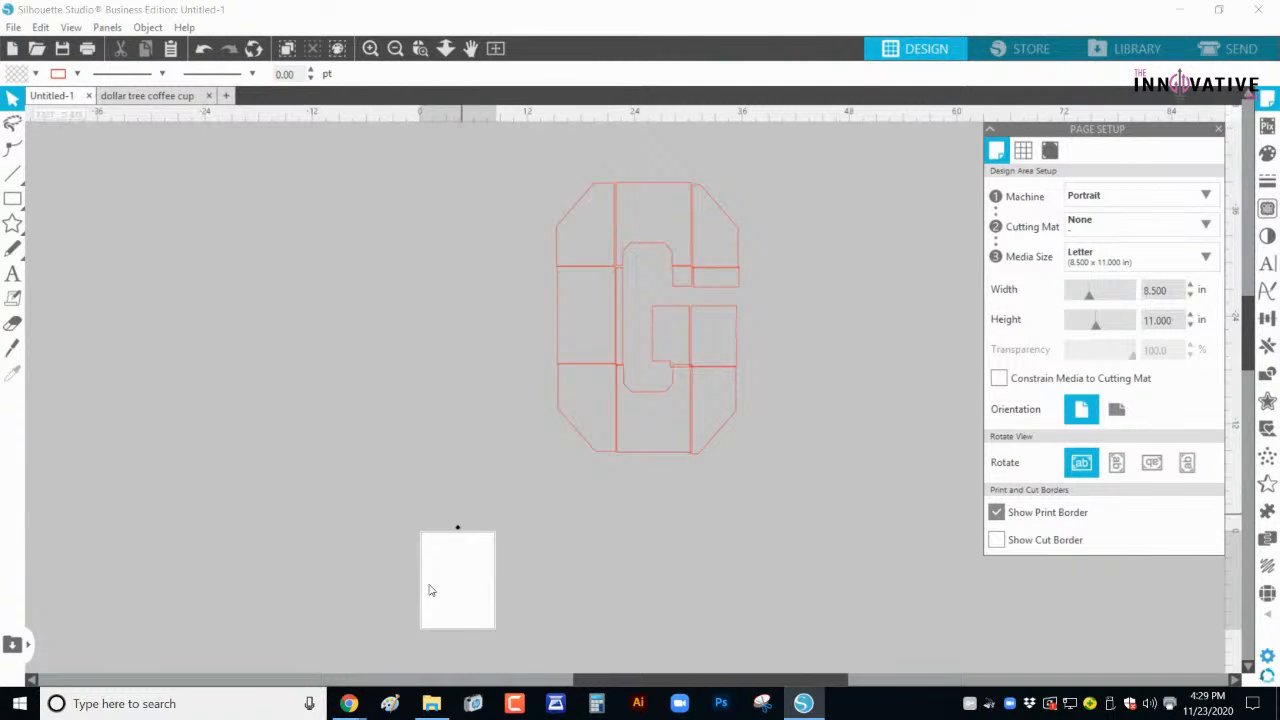
Step: Try the G's top-left piece on the letter page and pull the top-centre and left-middle pieces away from the letter
scroll(475, 535, down, 2)
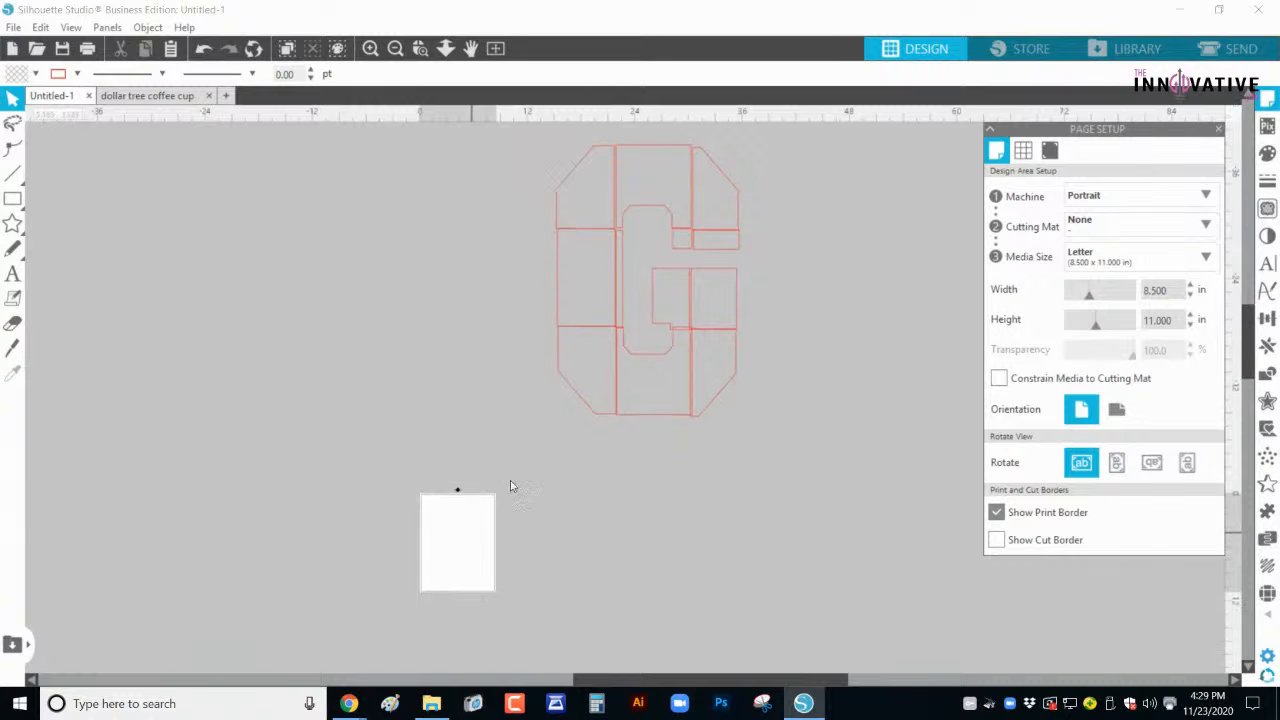
drag(563, 187, 434, 542)
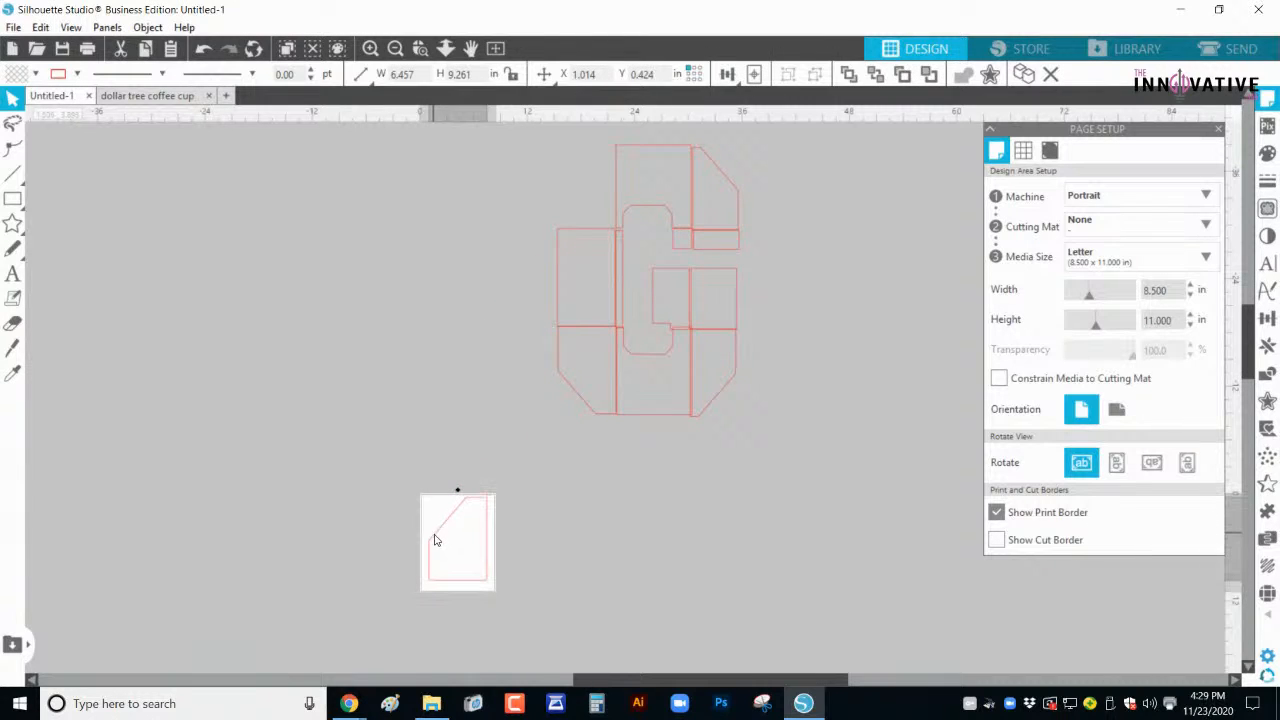
scroll(495, 440, down, 1)
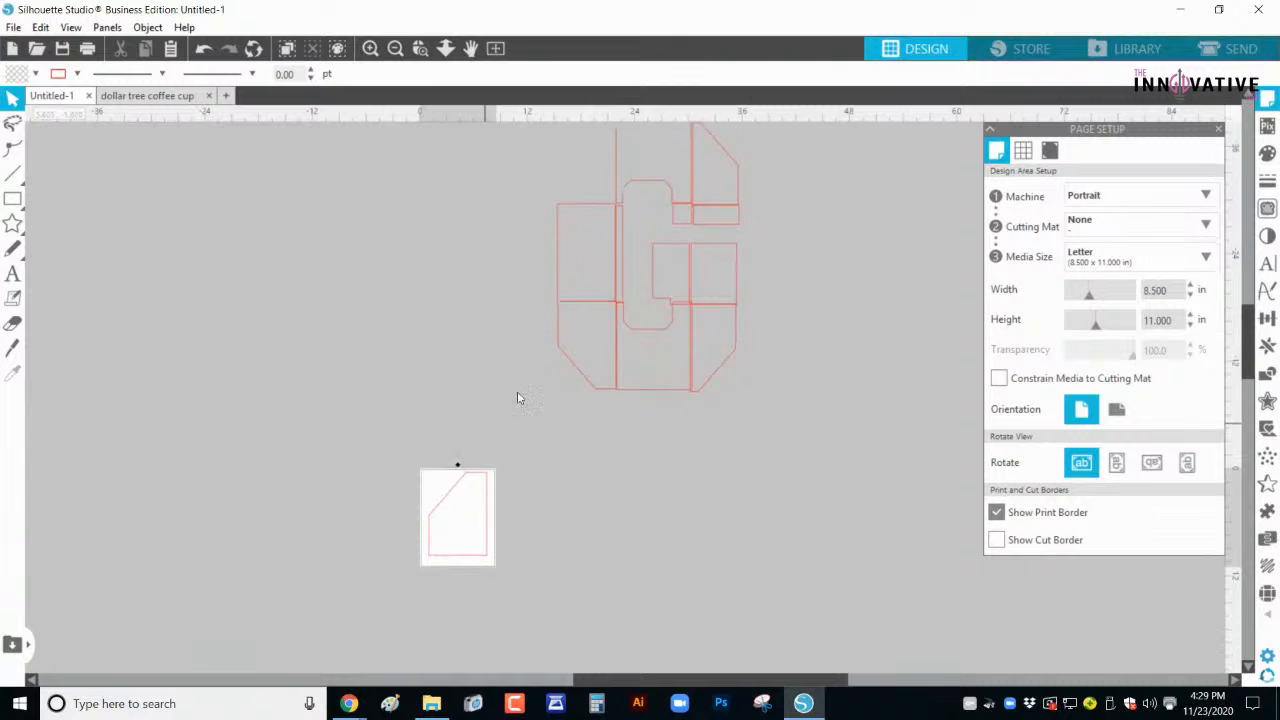
scroll(543, 374, up, 2)
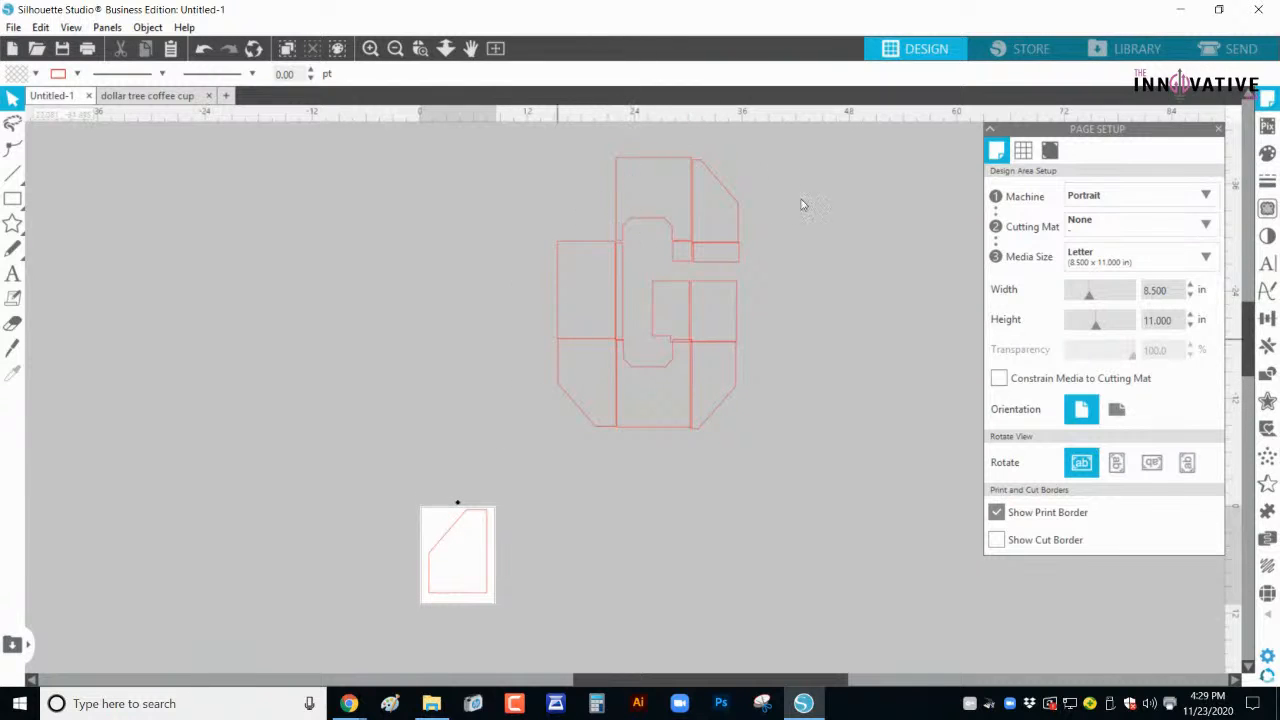
drag(639, 168, 491, 165)
drag(577, 247, 389, 259)
drag(545, 200, 683, 196)
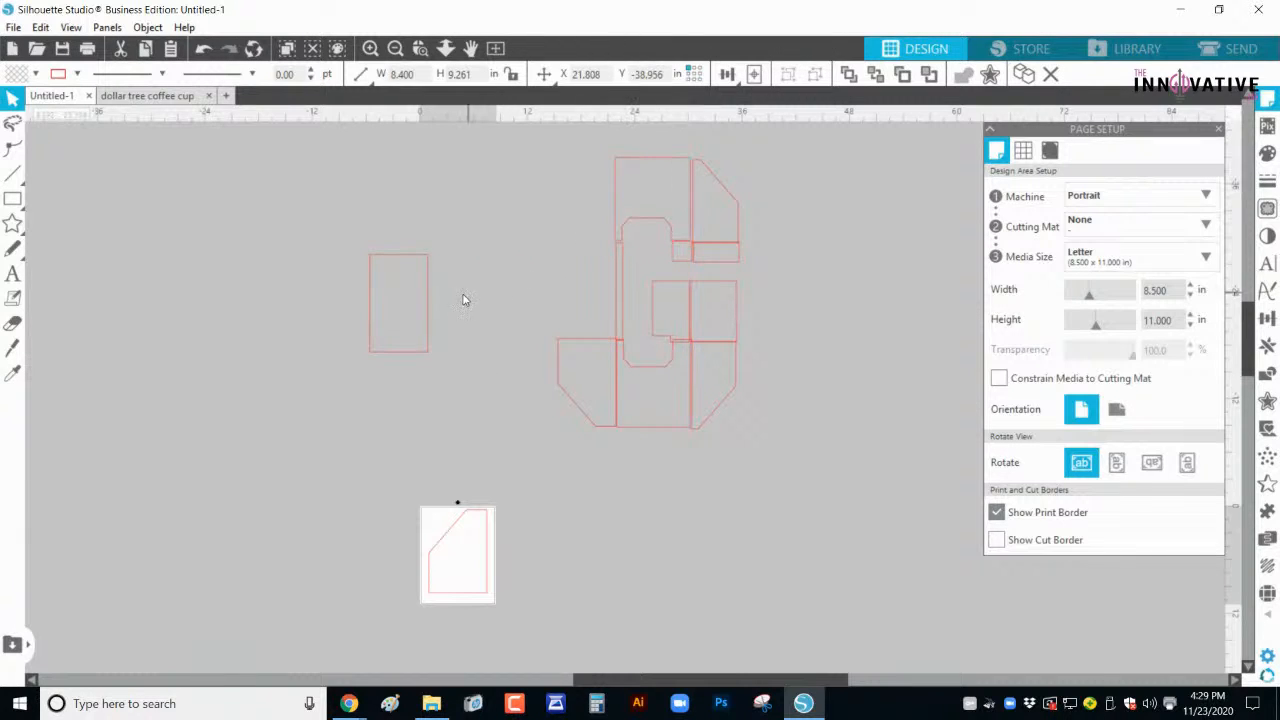
Step: Return the left-middle and top-left pieces to their places in the G
click(428, 312)
drag(422, 311, 610, 297)
drag(471, 548, 556, 235)
drag(472, 598, 593, 248)
Step: Move the G's three top pieces upward, clear of the rest, keeping them side by side as a row
scroll(593, 202, up, 1)
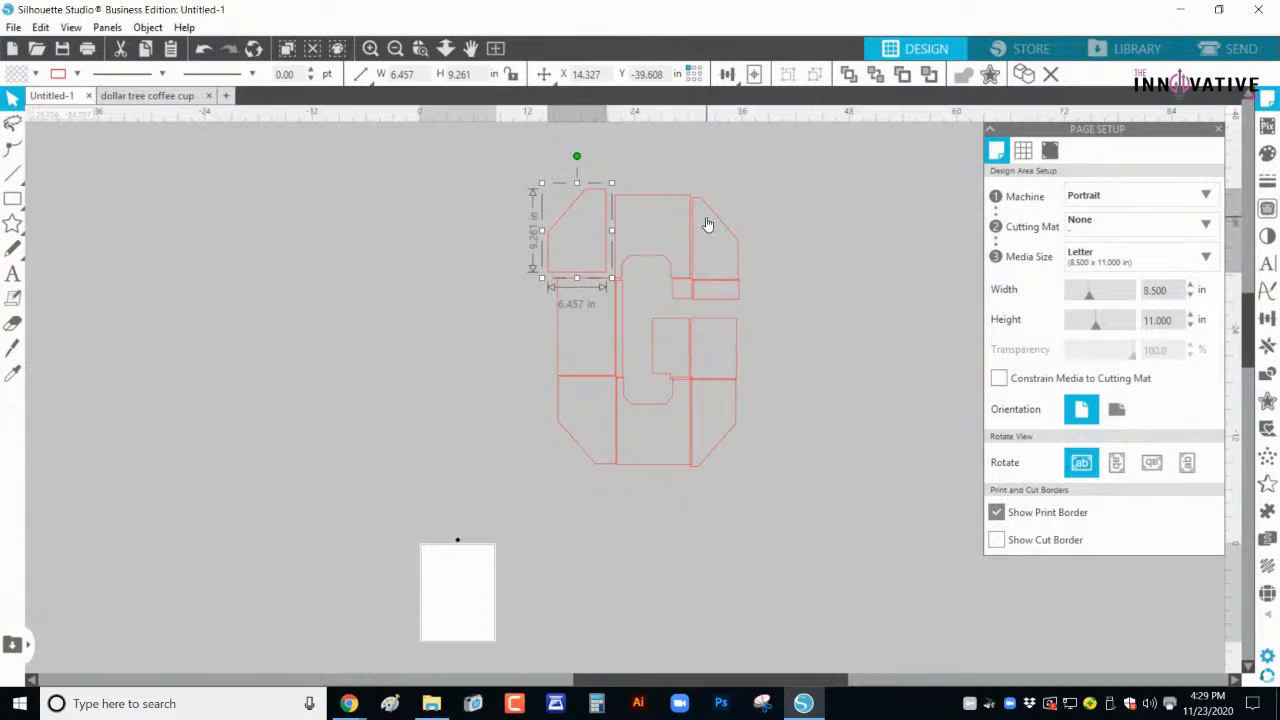
drag(586, 200, 603, 178)
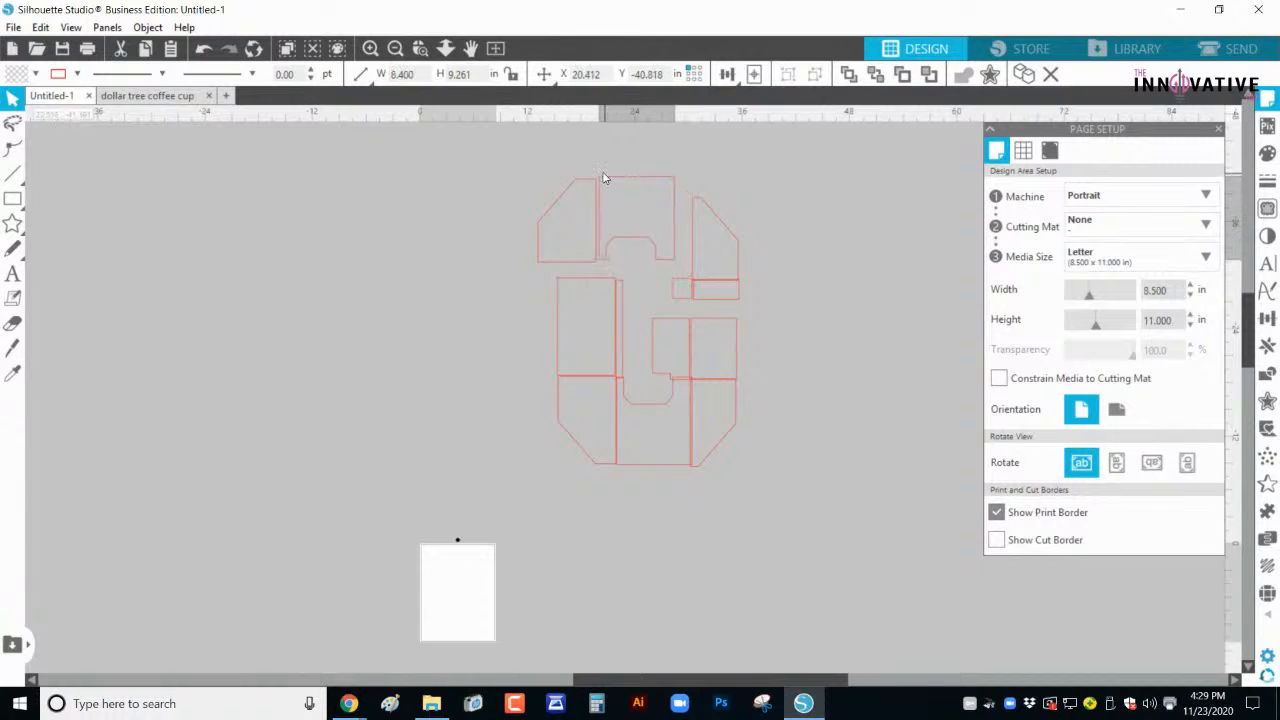
drag(686, 209, 670, 192)
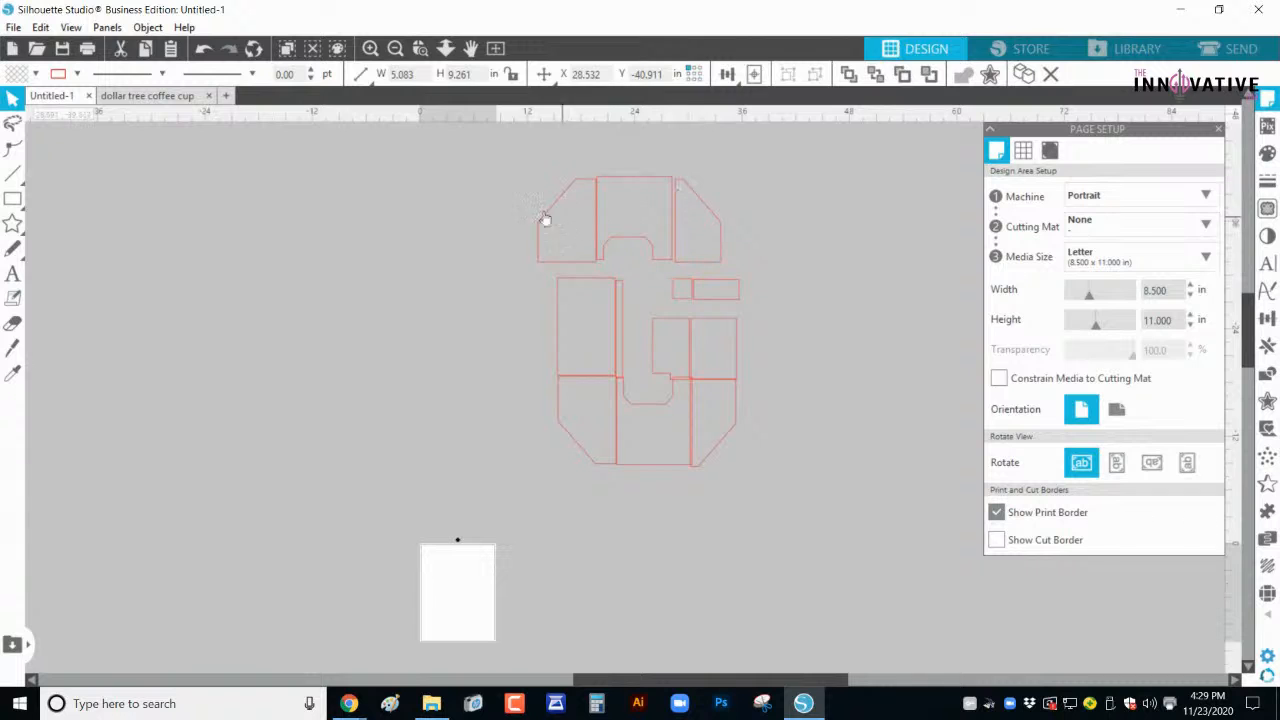
click(741, 201)
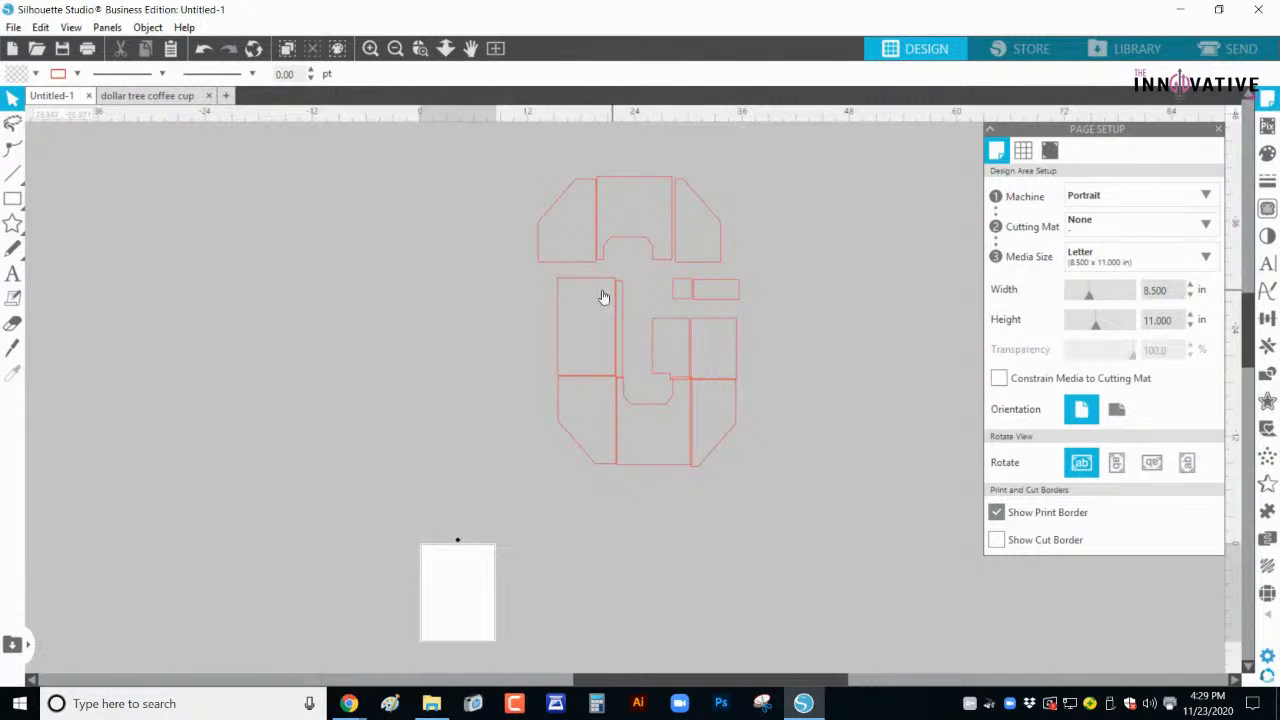
Step: Shift the left-middle piece and its narrow strip outward, and separate the end piece of the G's upper arm from the small square
drag(573, 290, 551, 286)
drag(606, 323, 584, 328)
click(688, 300)
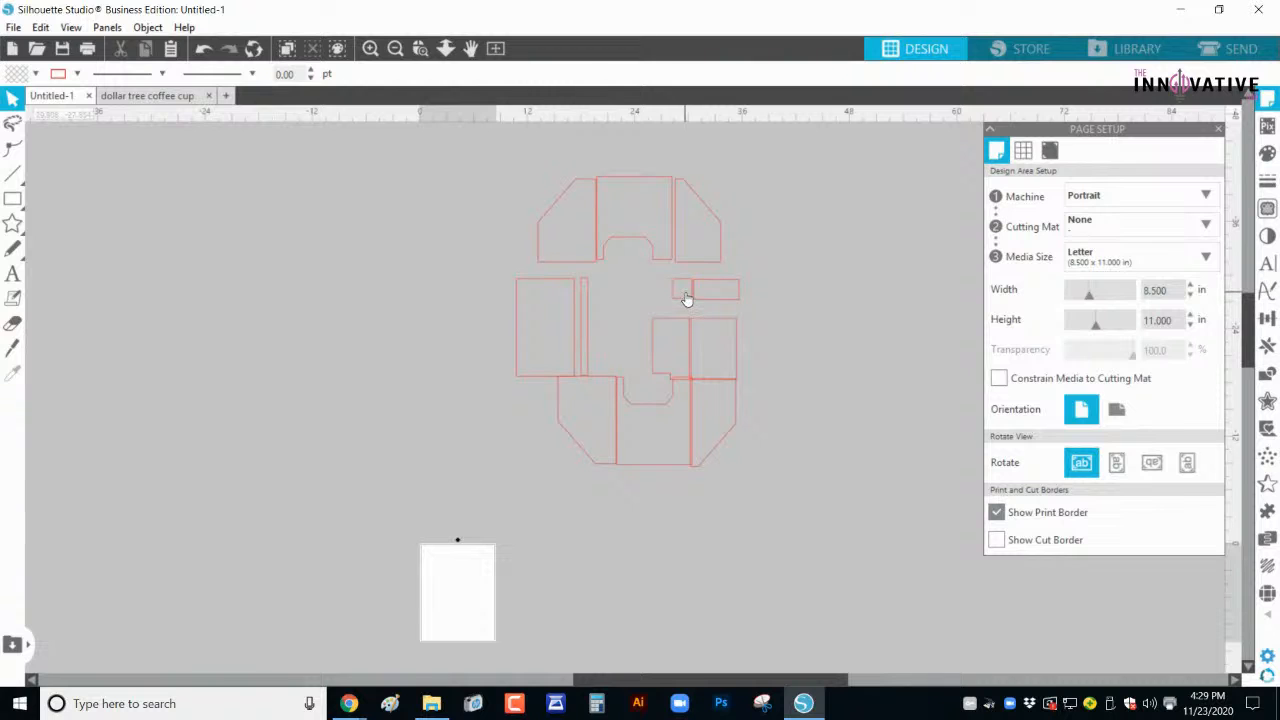
drag(685, 298, 716, 304)
click(637, 435)
Step: Gather the notched crossbar piece, the small square and the upper arm's end rectangle at the letter page
drag(673, 318, 486, 557)
click(680, 302)
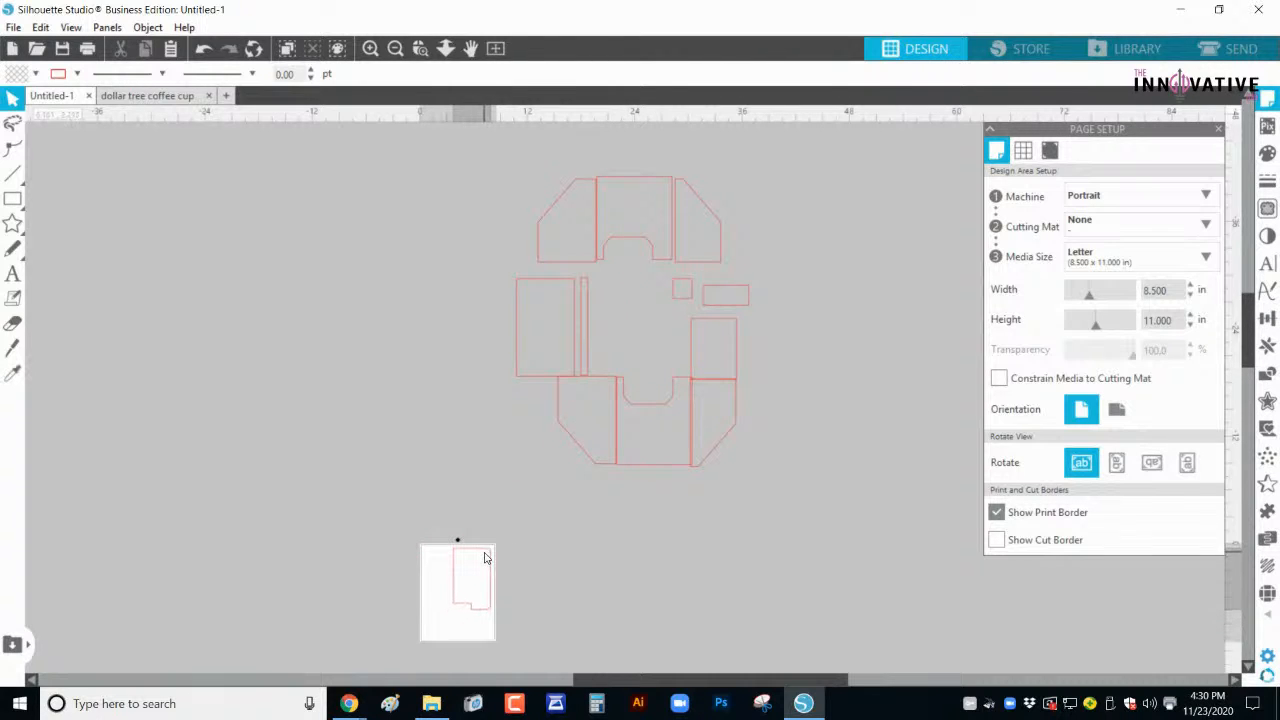
drag(689, 303, 449, 624)
click(735, 295)
drag(735, 295, 422, 573)
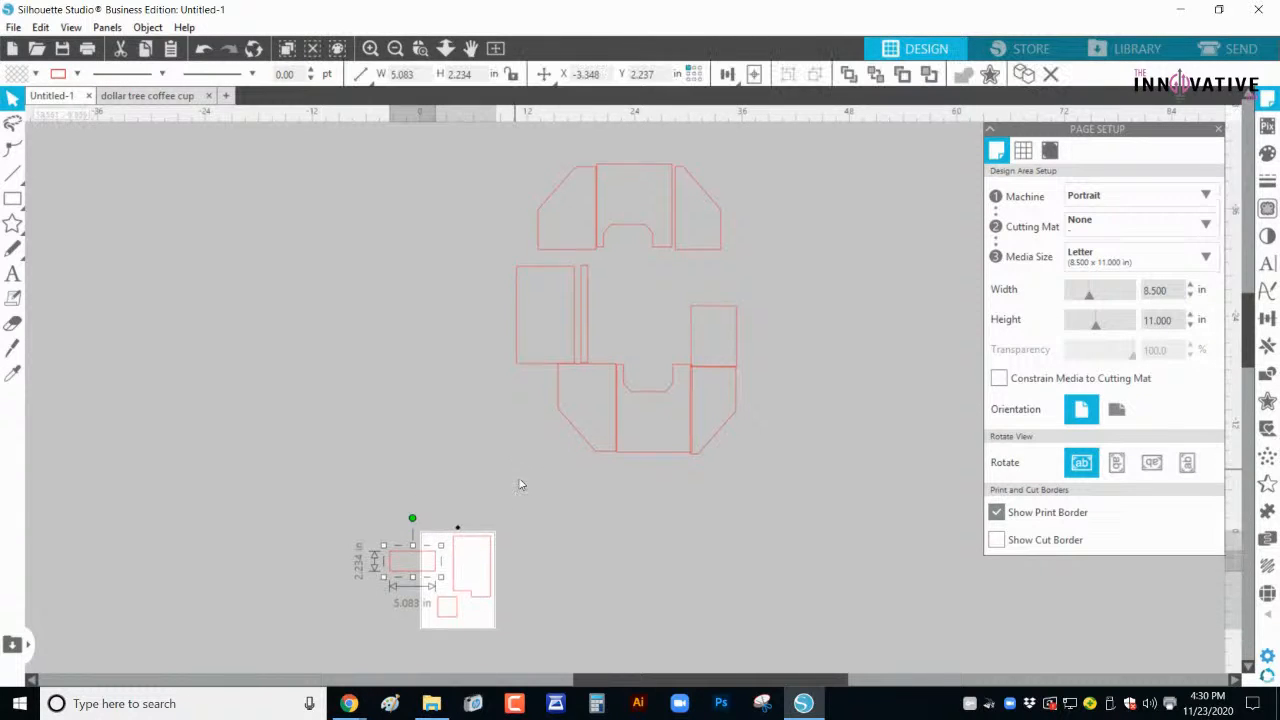
Step: Rotate the upper arm's end rectangle by 90° and fit it beside the notched crossbar piece on the page
scroll(522, 487, down, 3)
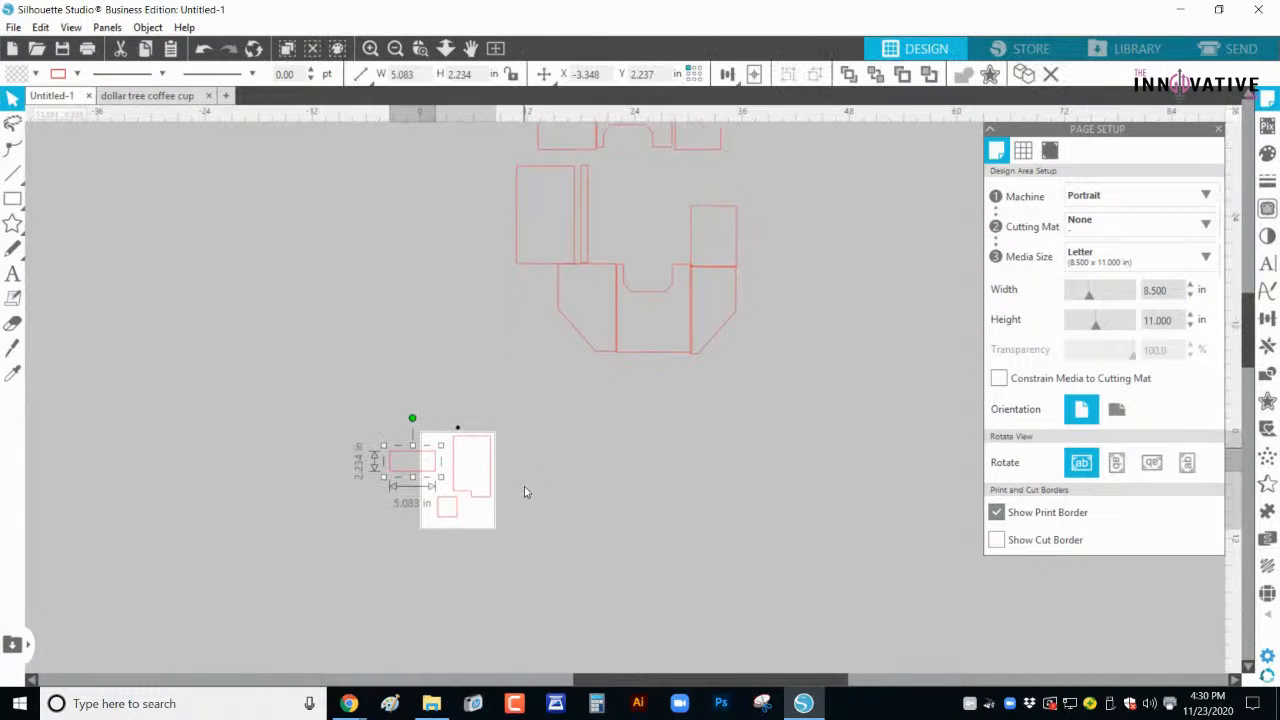
click(1267, 320)
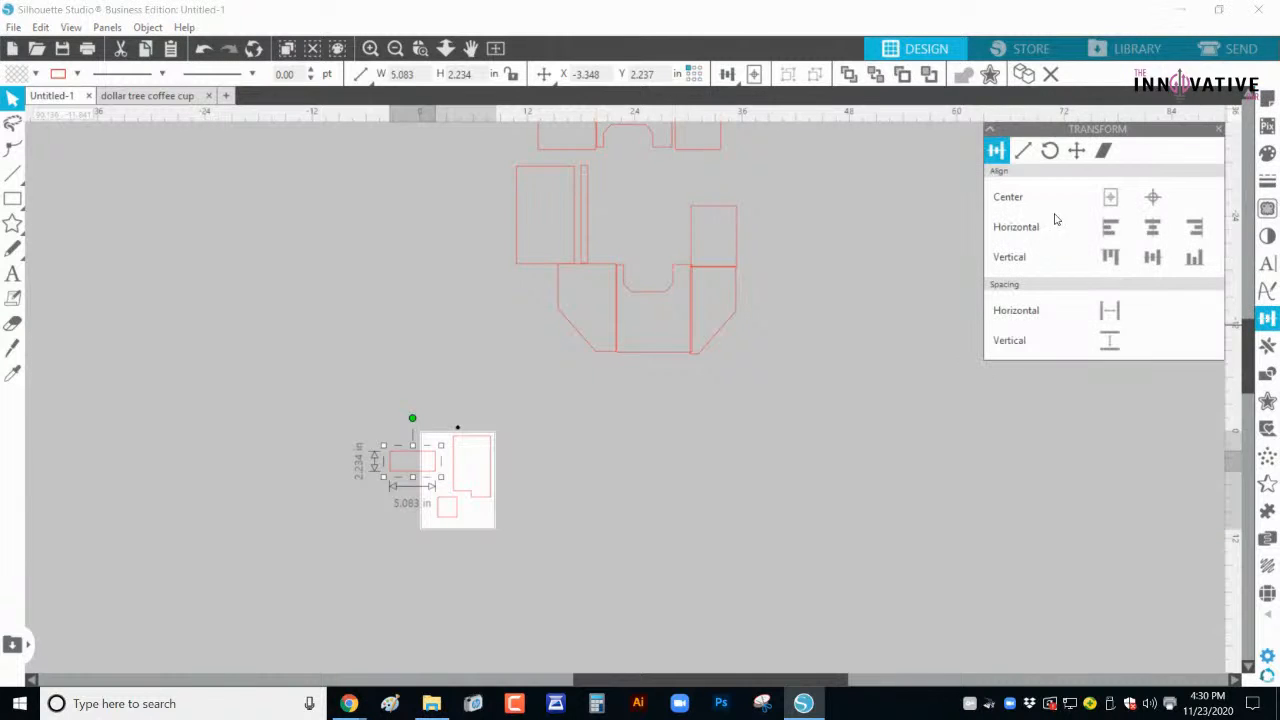
click(1050, 152)
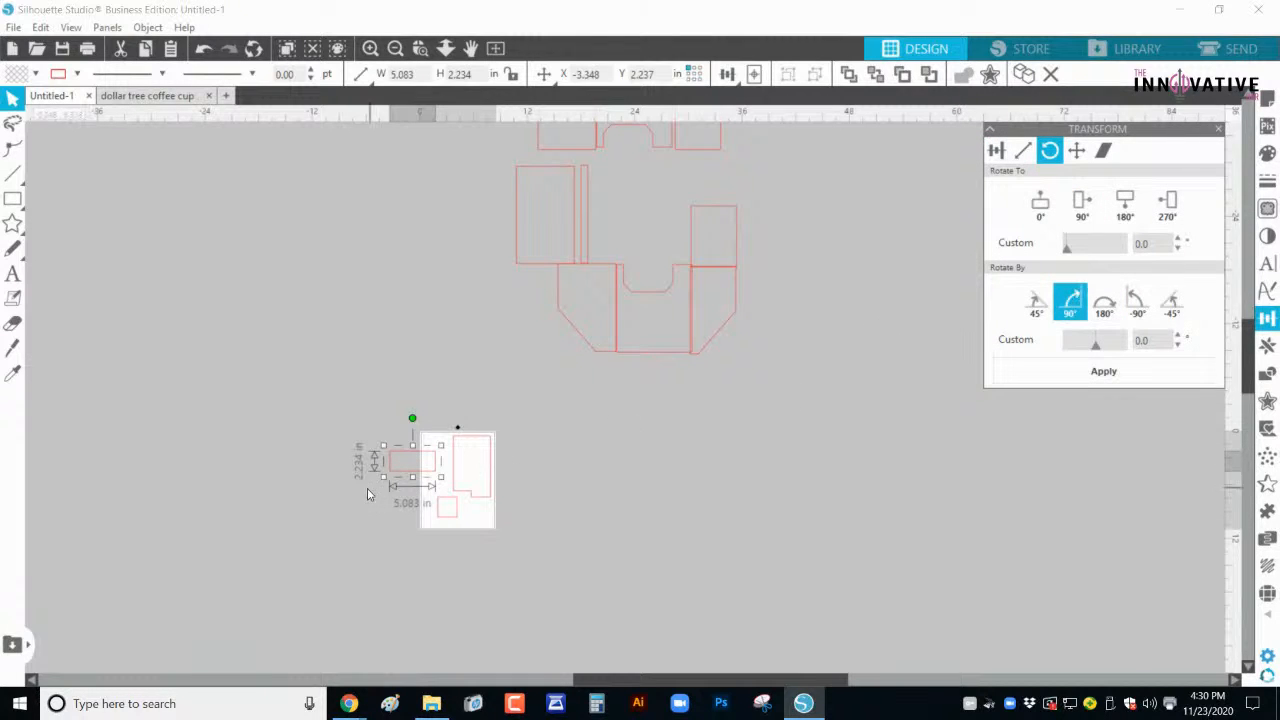
mouse_move(410, 458)
mouse_down()
mouse_move(343, 488)
mouse_move(426, 446)
mouse_up()
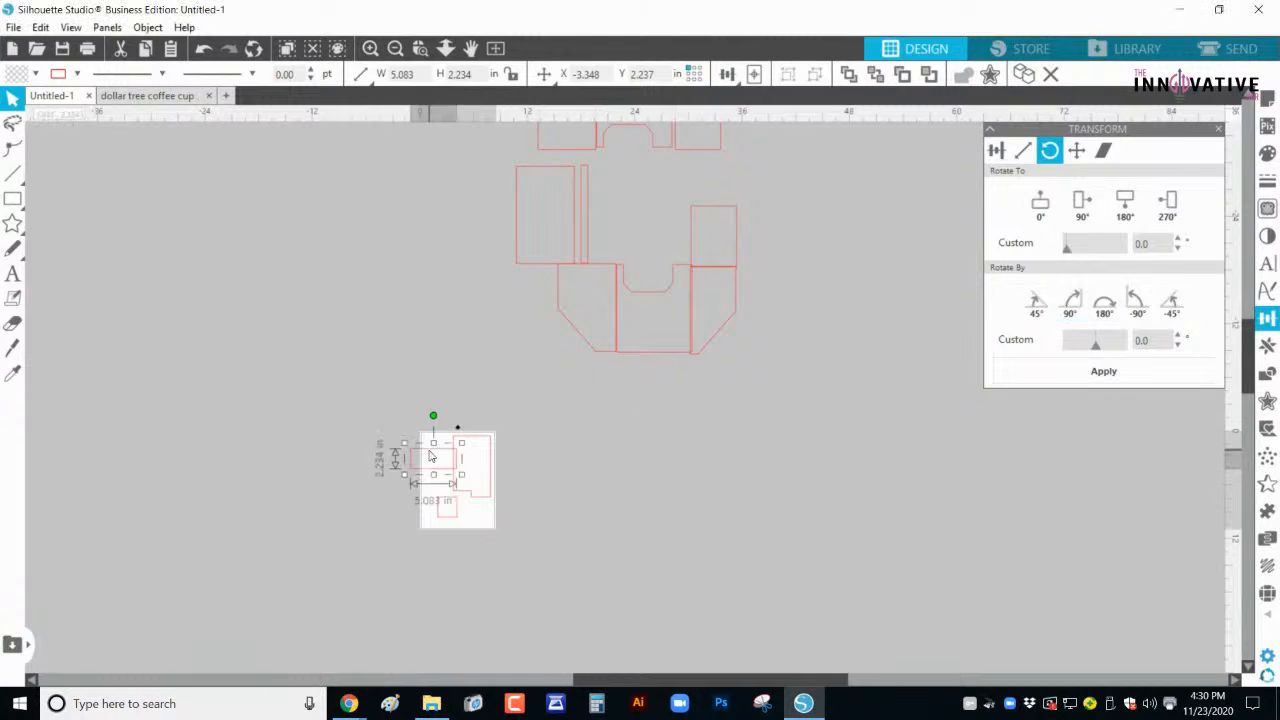
click(1071, 300)
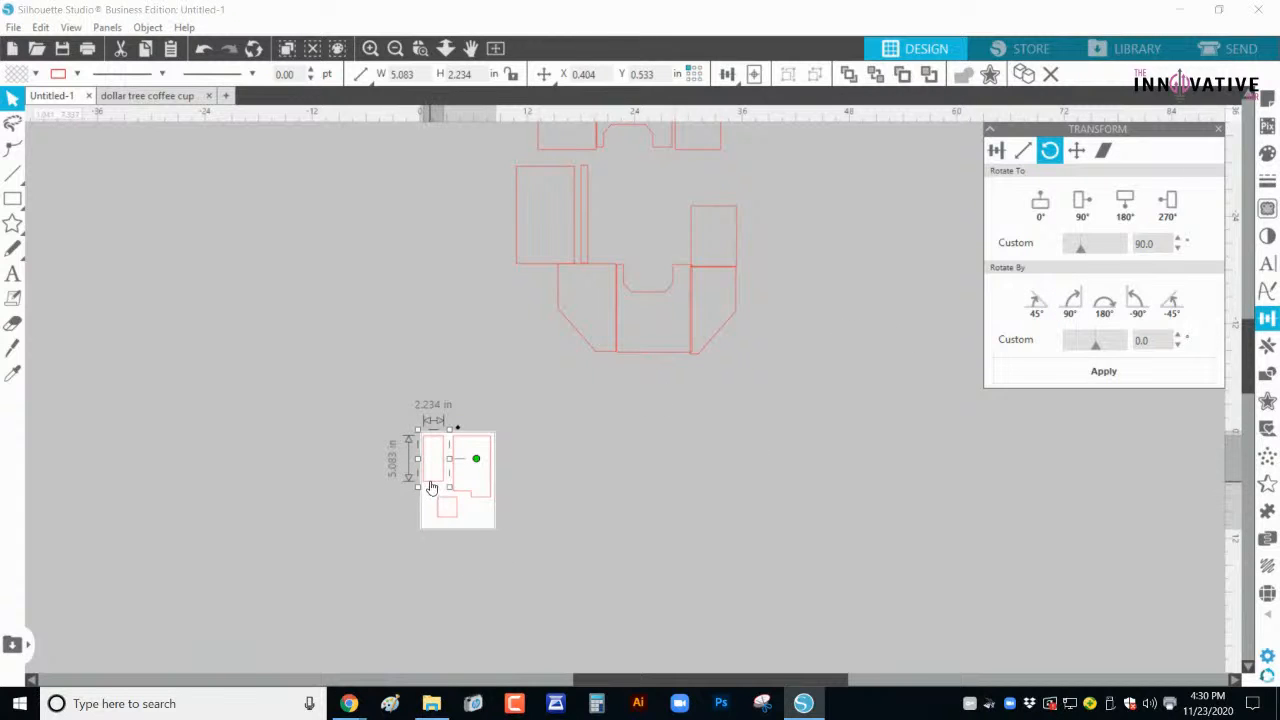
drag(432, 487, 434, 490)
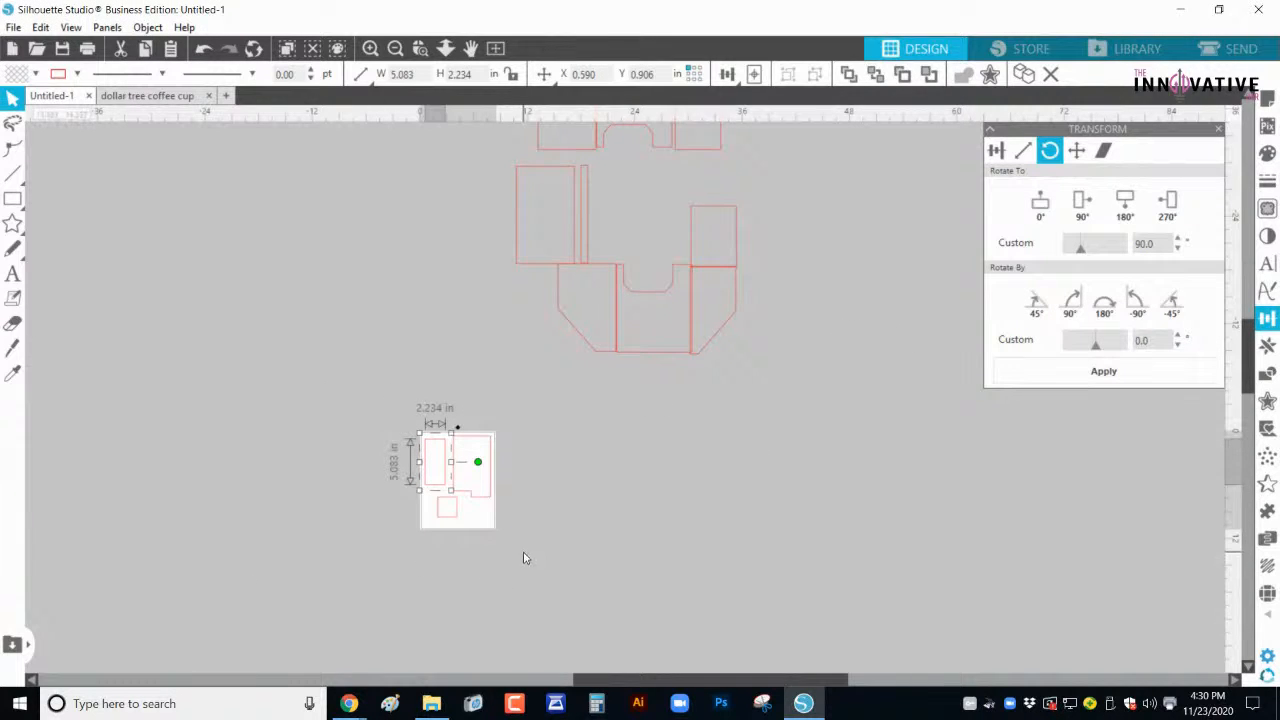
Step: Move the three small pieces off the page to the area right of the G and spread them apart
scroll(514, 560, up, 1)
click(494, 570)
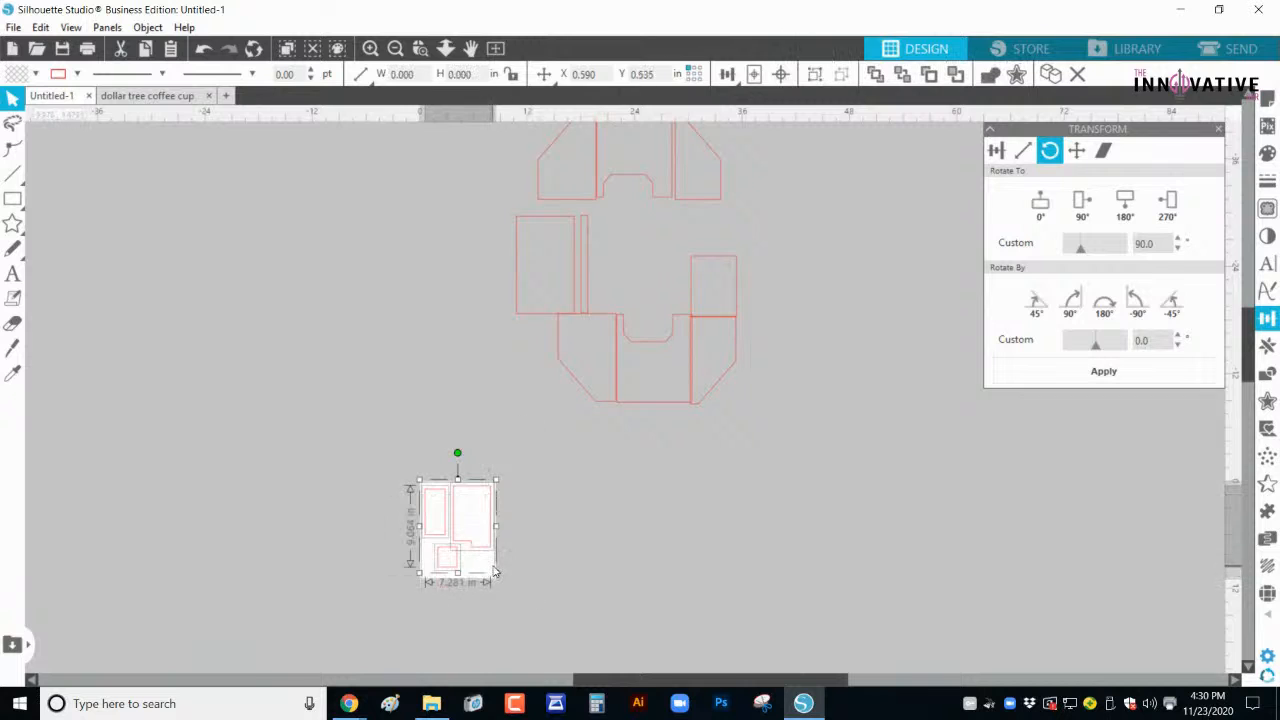
drag(475, 546, 809, 454)
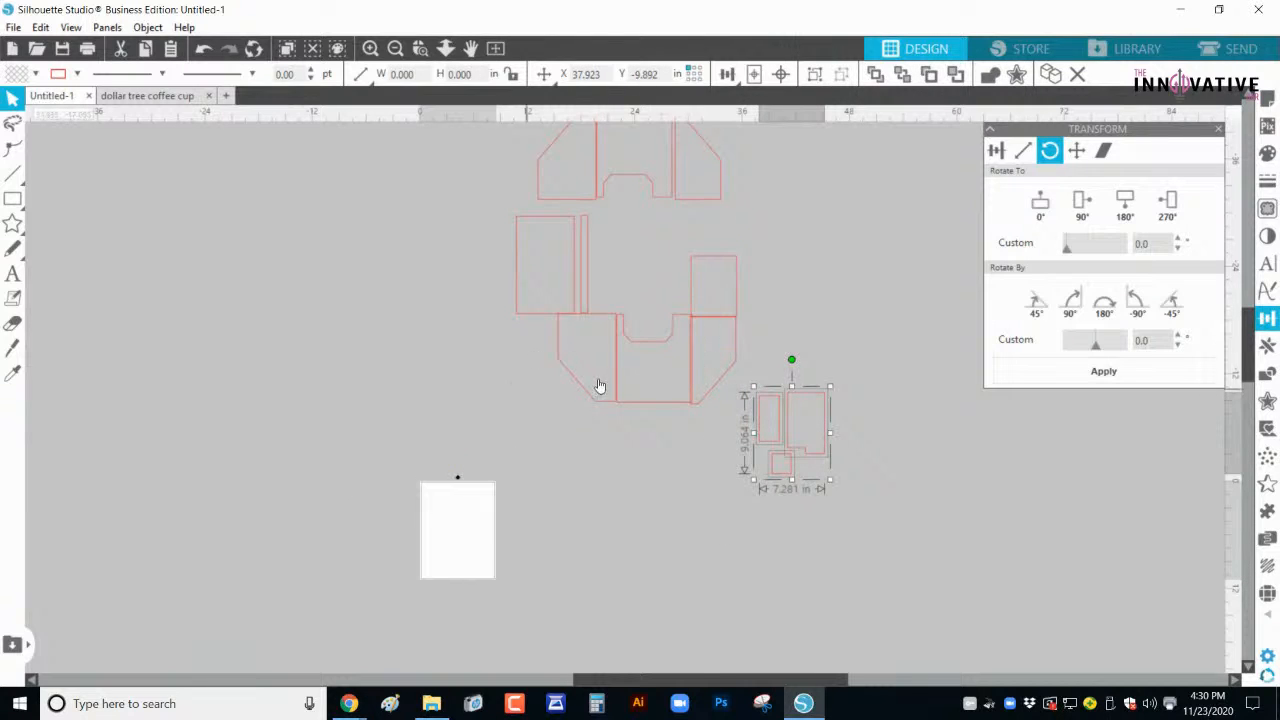
scroll(669, 520, up, 1)
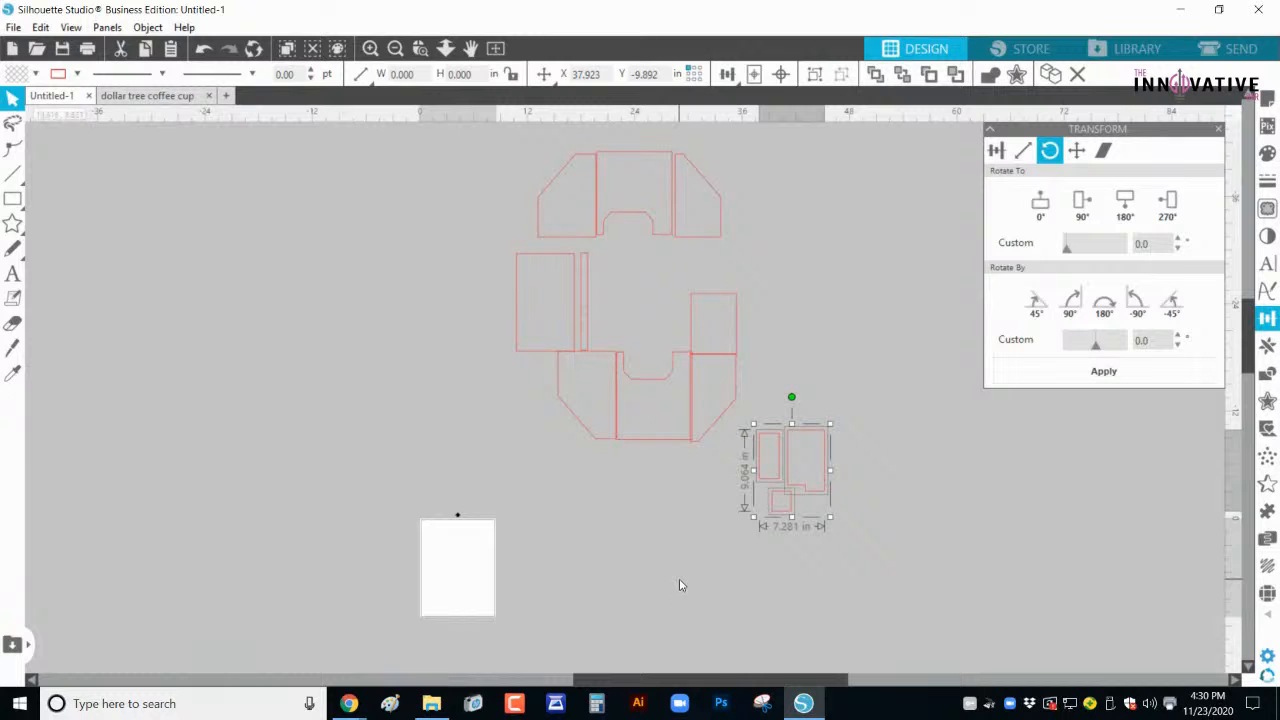
scroll(703, 409, up, 2)
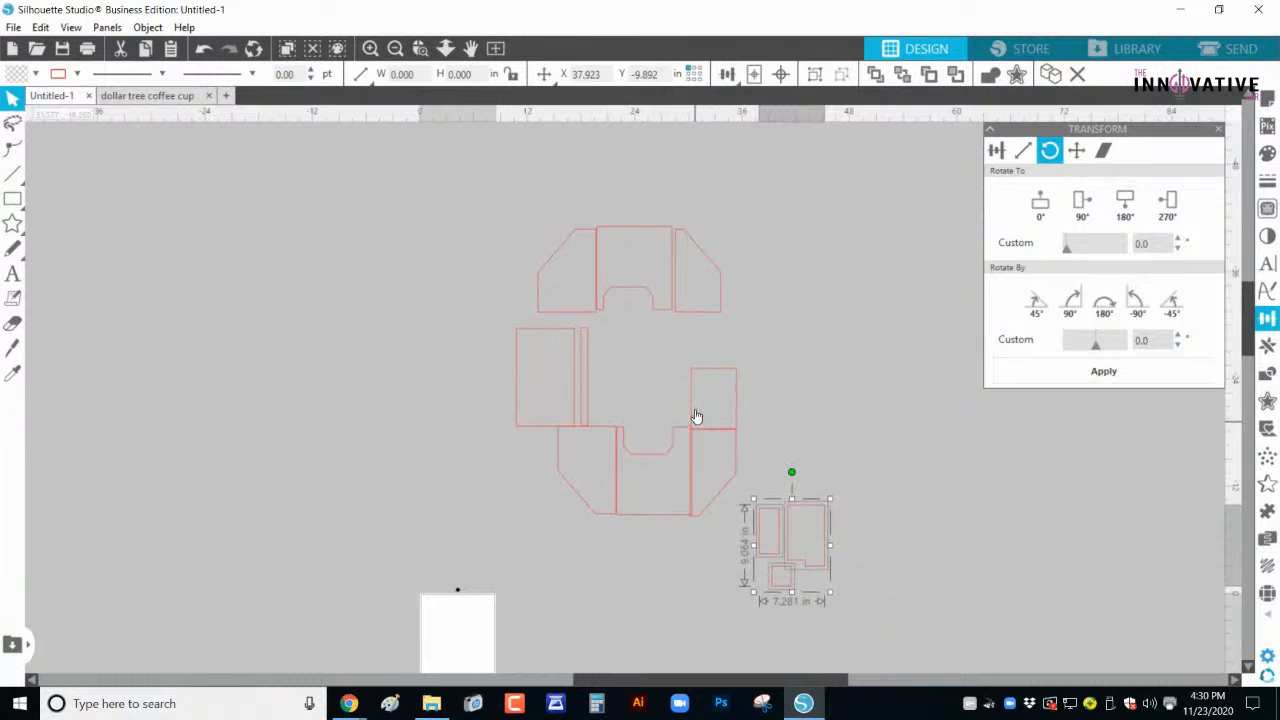
drag(814, 514, 793, 335)
click(883, 496)
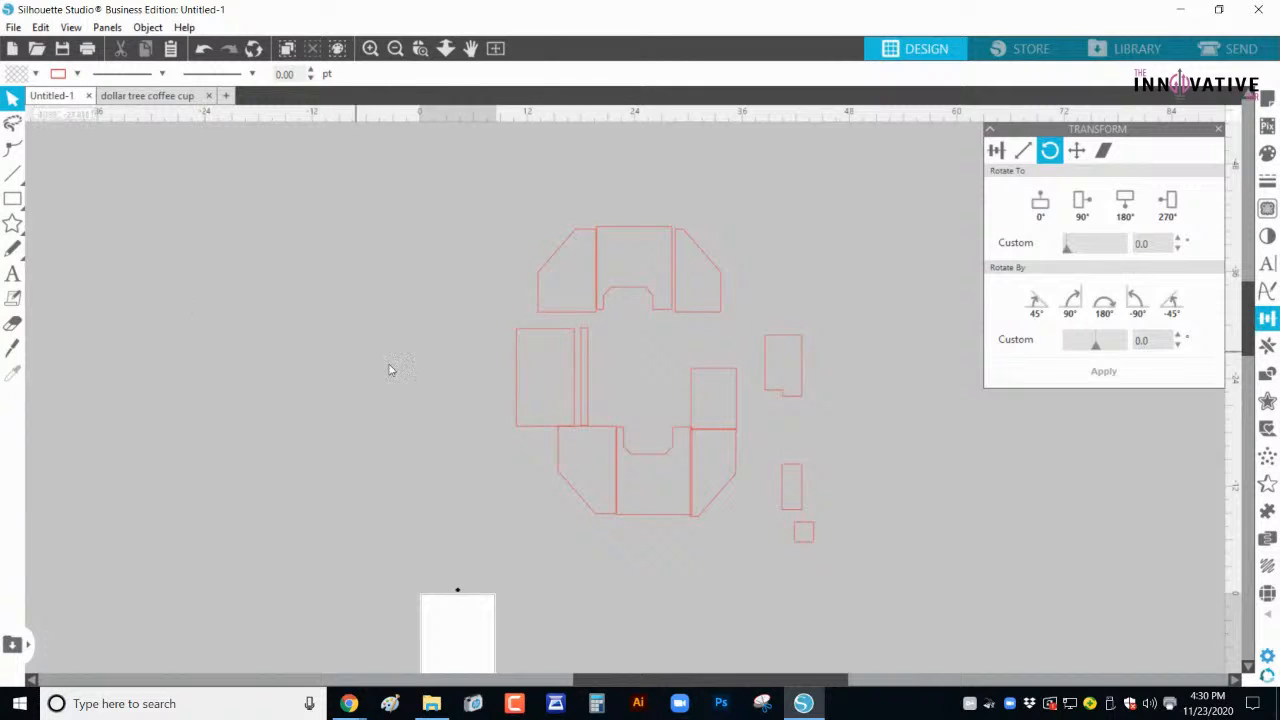
Step: Raise the left-middle piece clear of the bottom-left corner and set the narrow strip tightly against its inner edge
scroll(550, 405, down, 1)
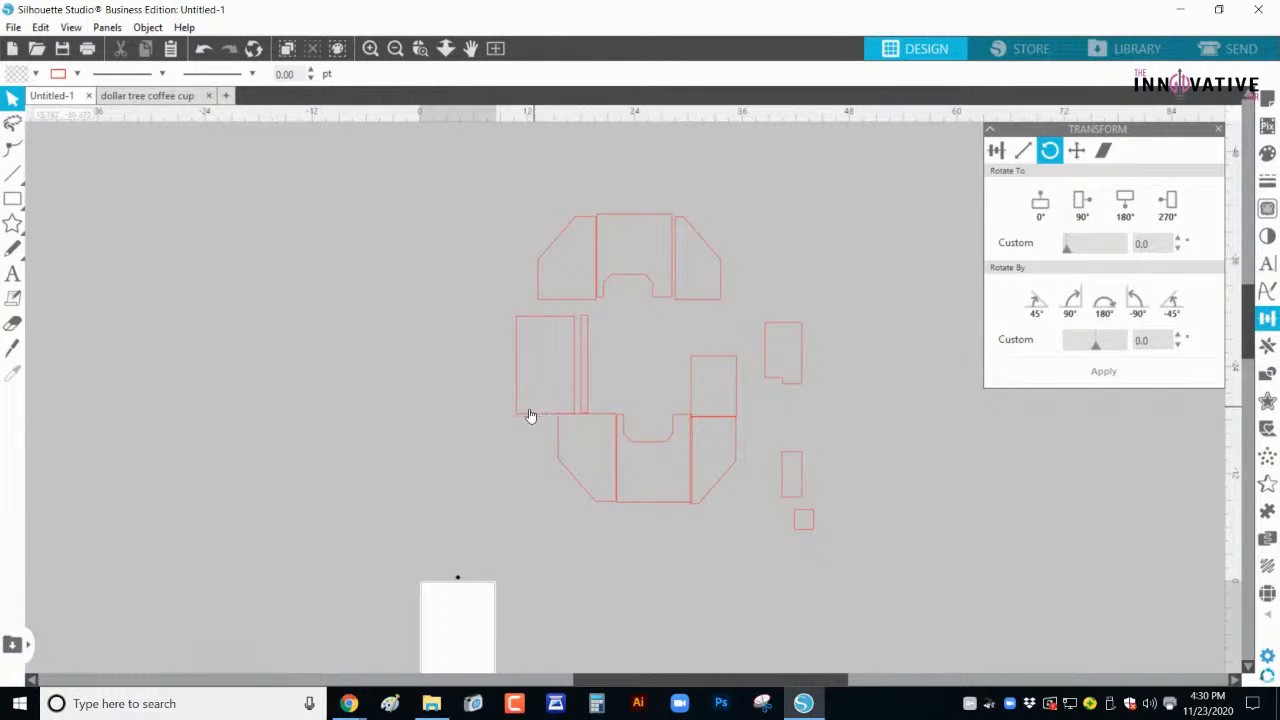
drag(517, 426, 591, 396)
click(523, 417)
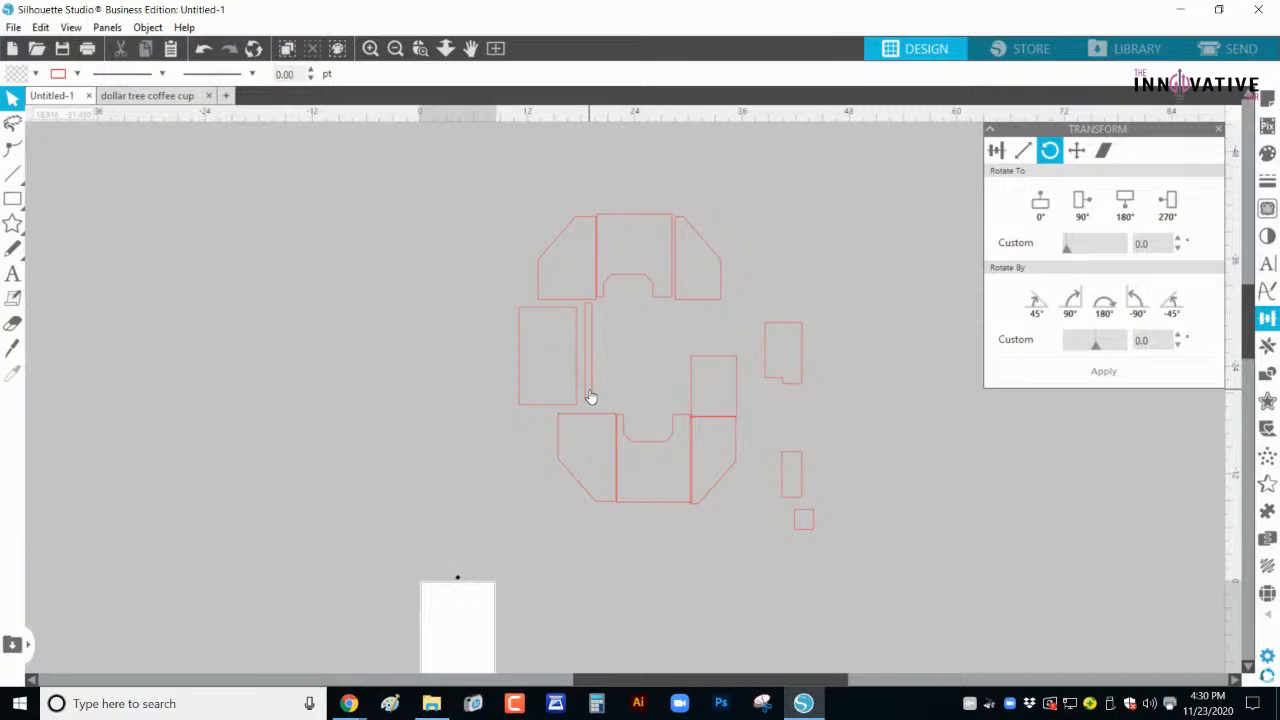
click(587, 399)
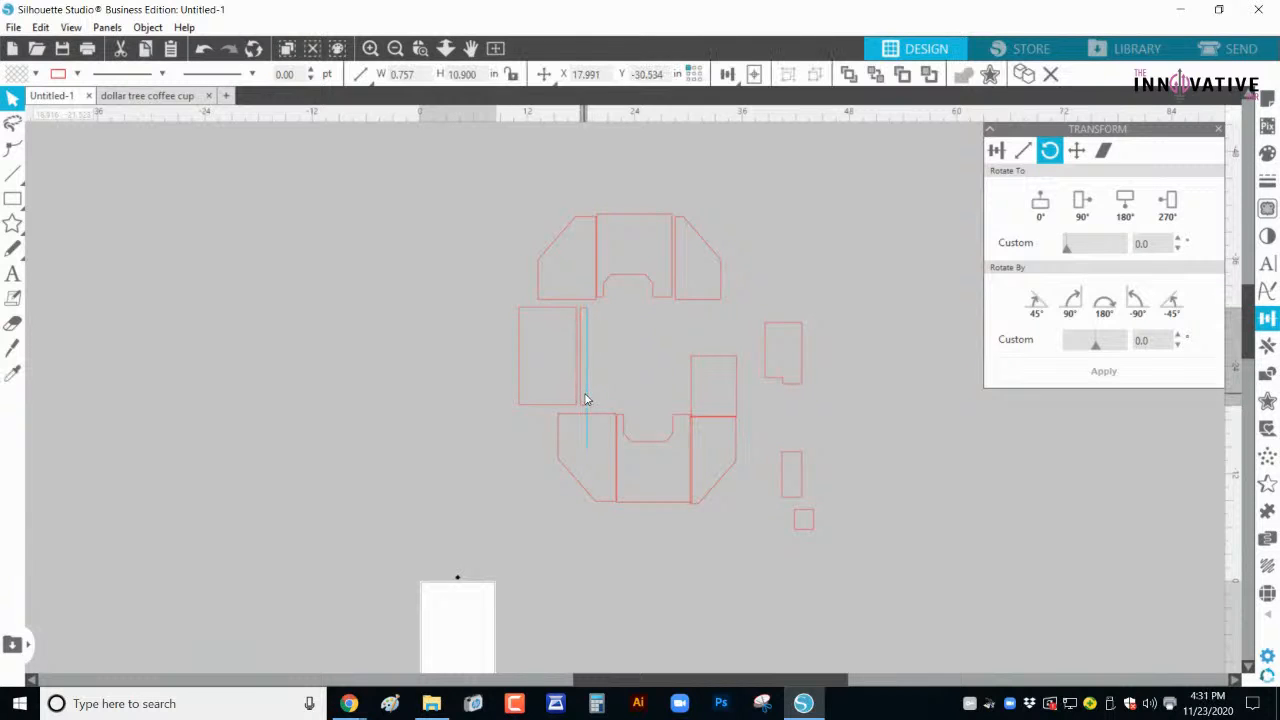
drag(586, 399, 583, 399)
click(584, 401)
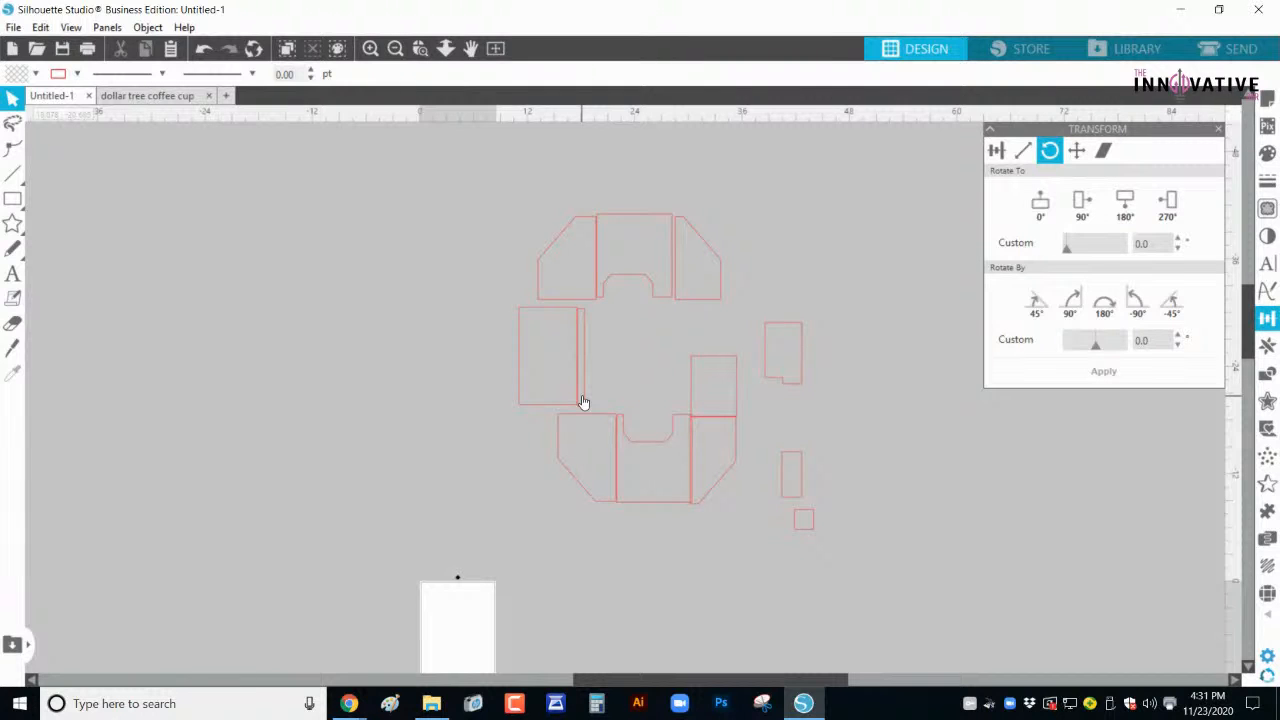
click(584, 401)
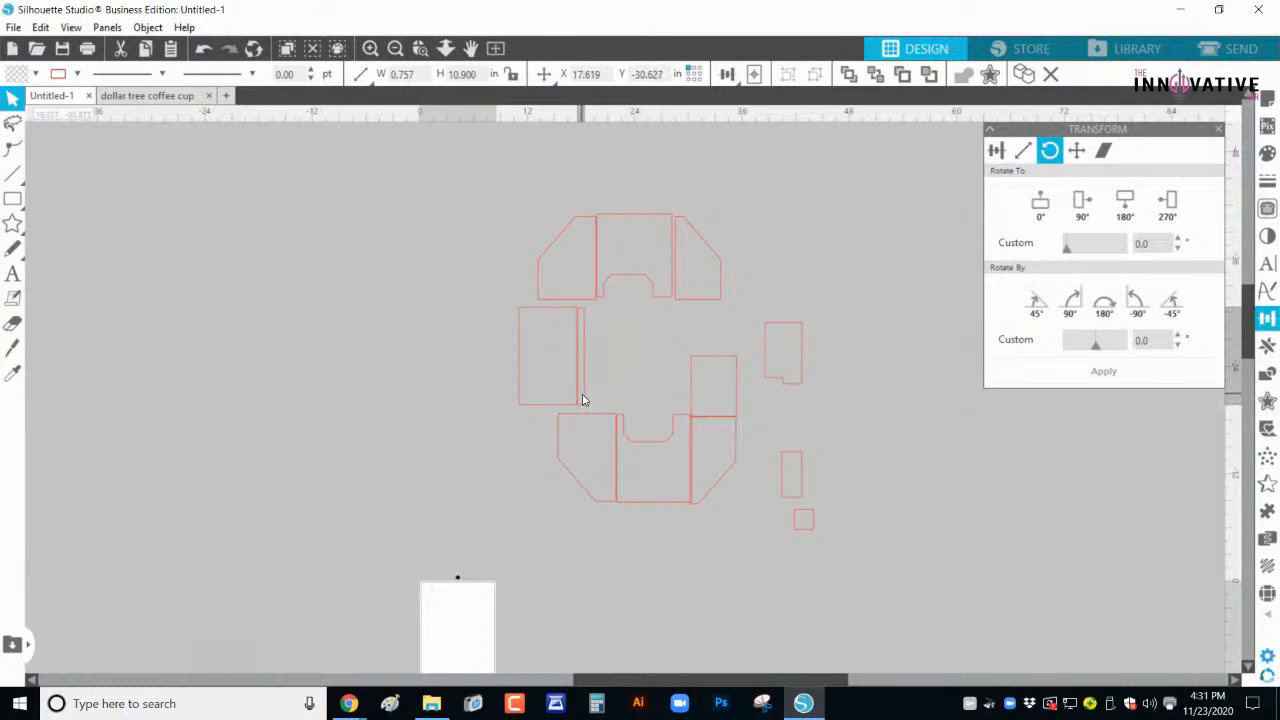